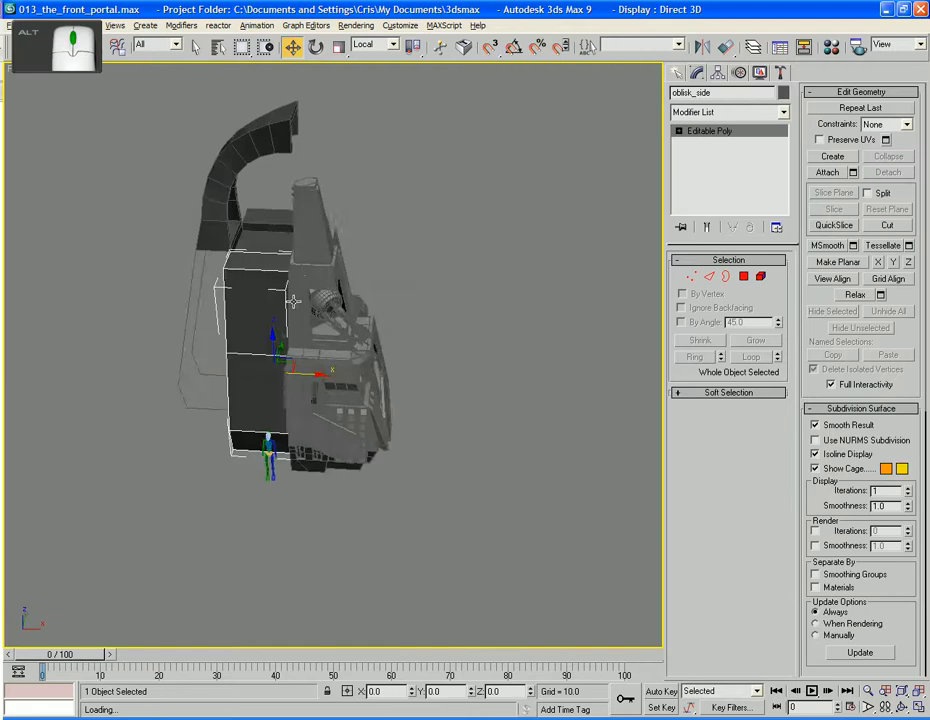
Hide everything except the oblisk_side block and the detailed tower beside it, then clear the selection.
left_click(342, 413, "ctrl")
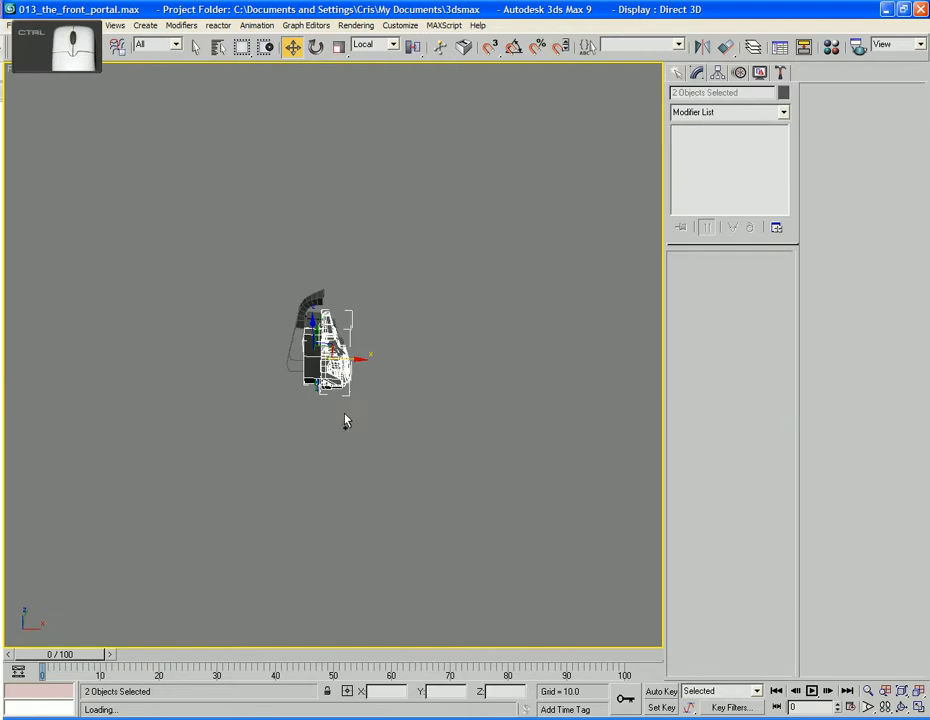
right_click(352, 440)
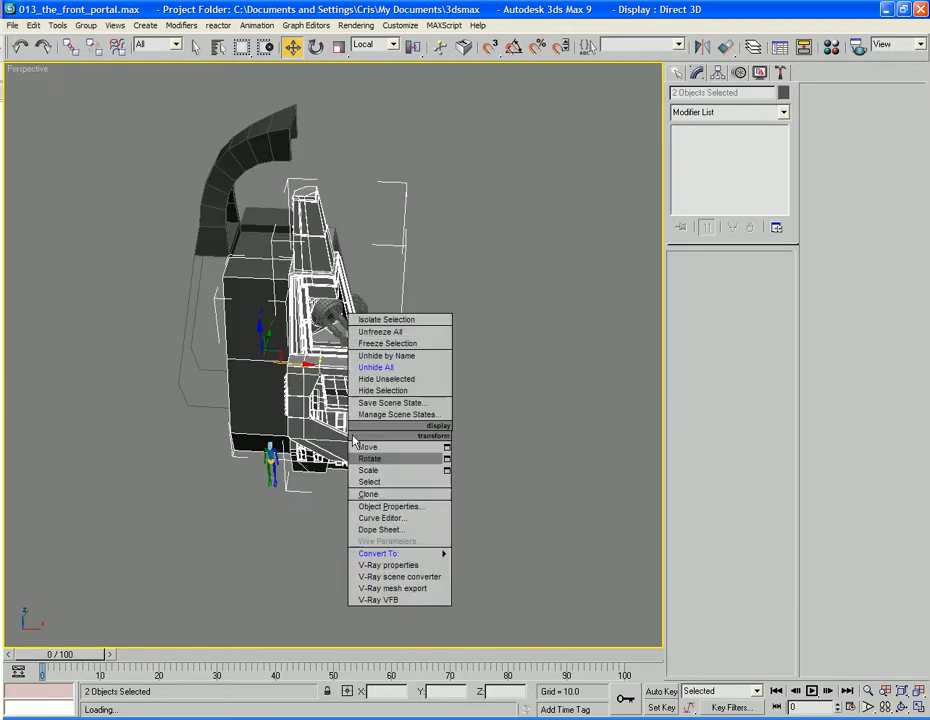
left_click(385, 379)
left_click(463, 380)
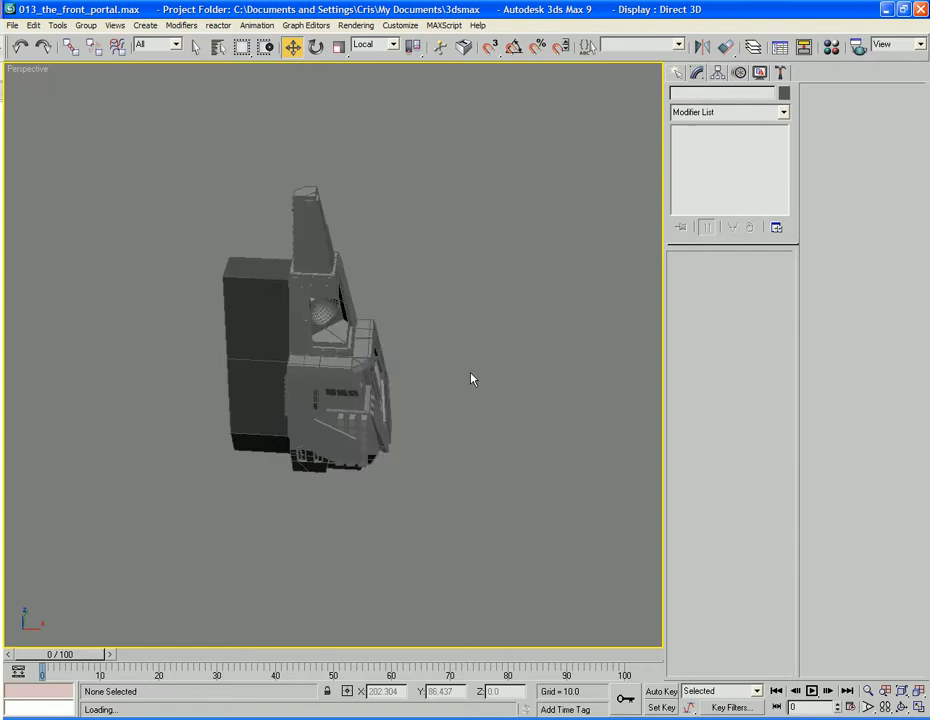
Connect the edge ring running through the top front edge of oblisk_side with 2 segments.
middle_click_drag(473, 378, 445, 388, "alt")
left_click(277, 376)
scroll(394, 380, "up", 3)
key("m")
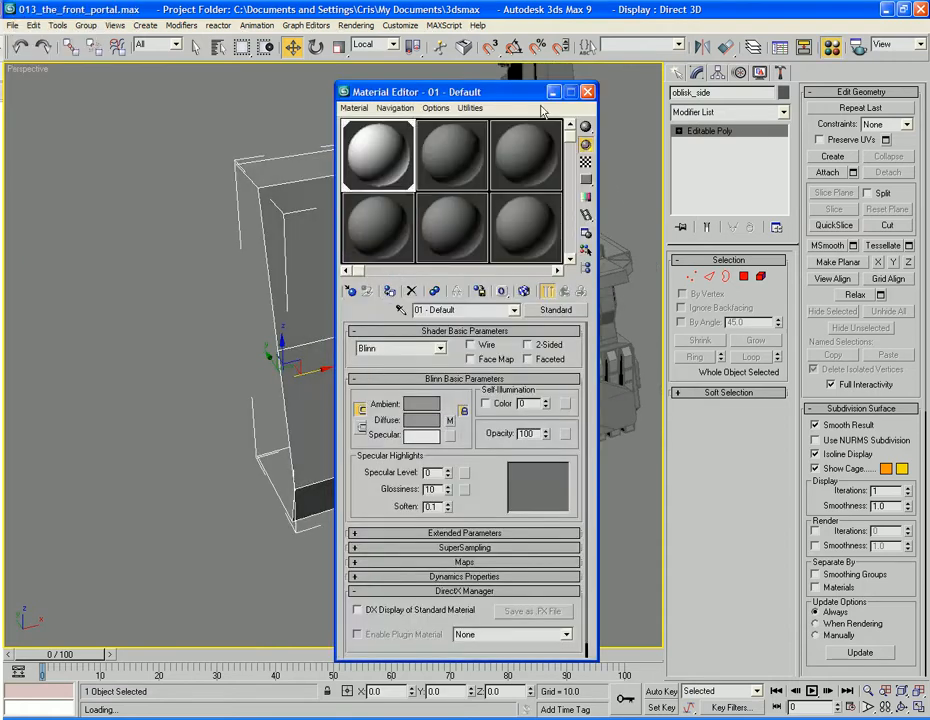
left_click(587, 92)
left_click(708, 277)
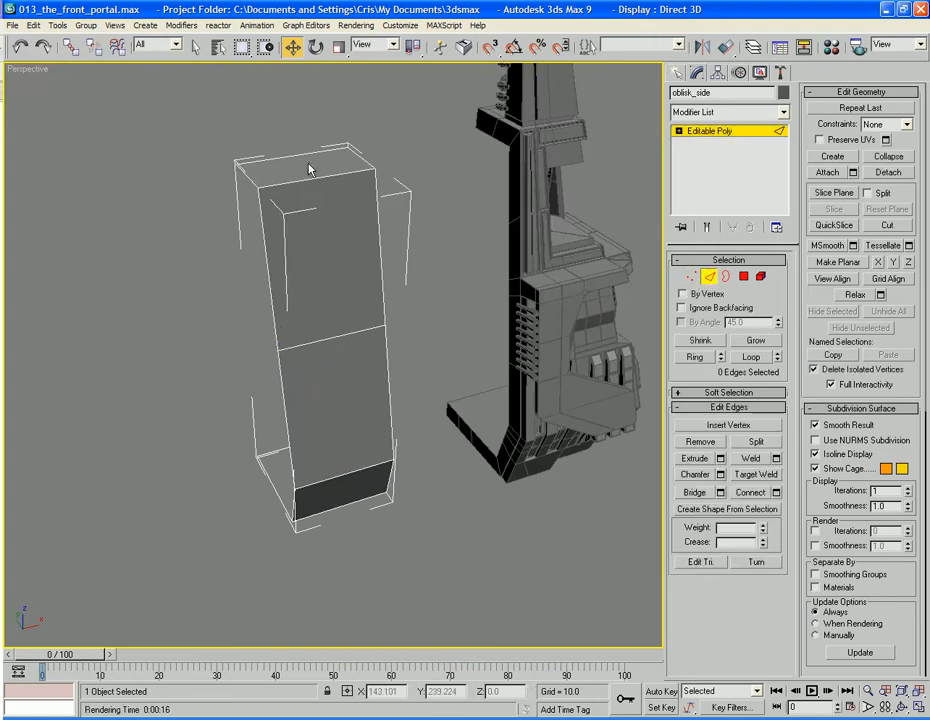
left_click(318, 176)
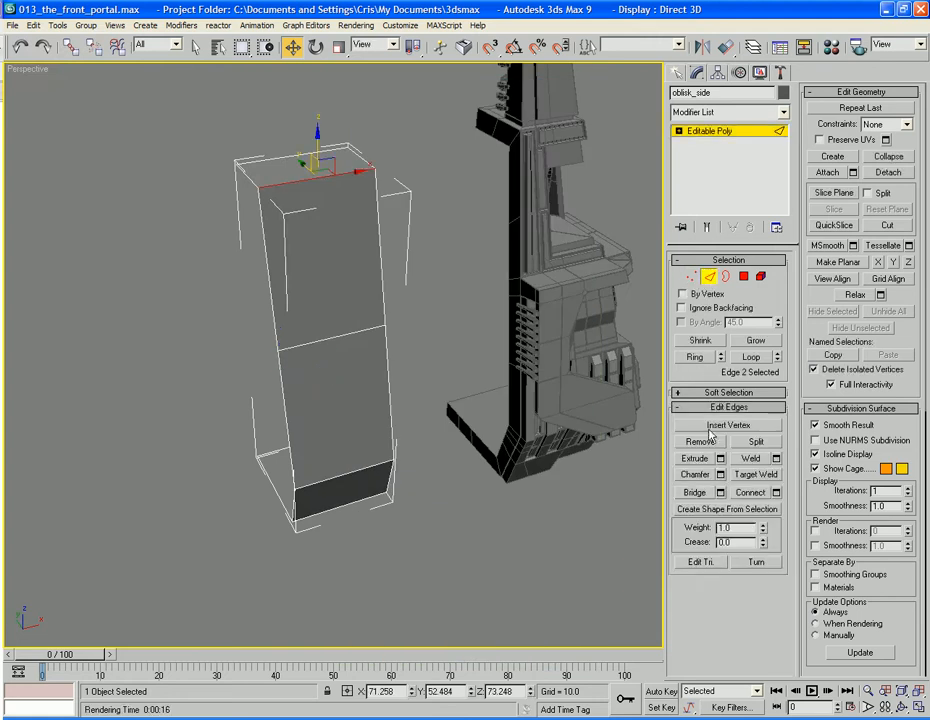
left_click(700, 356)
left_click(776, 493)
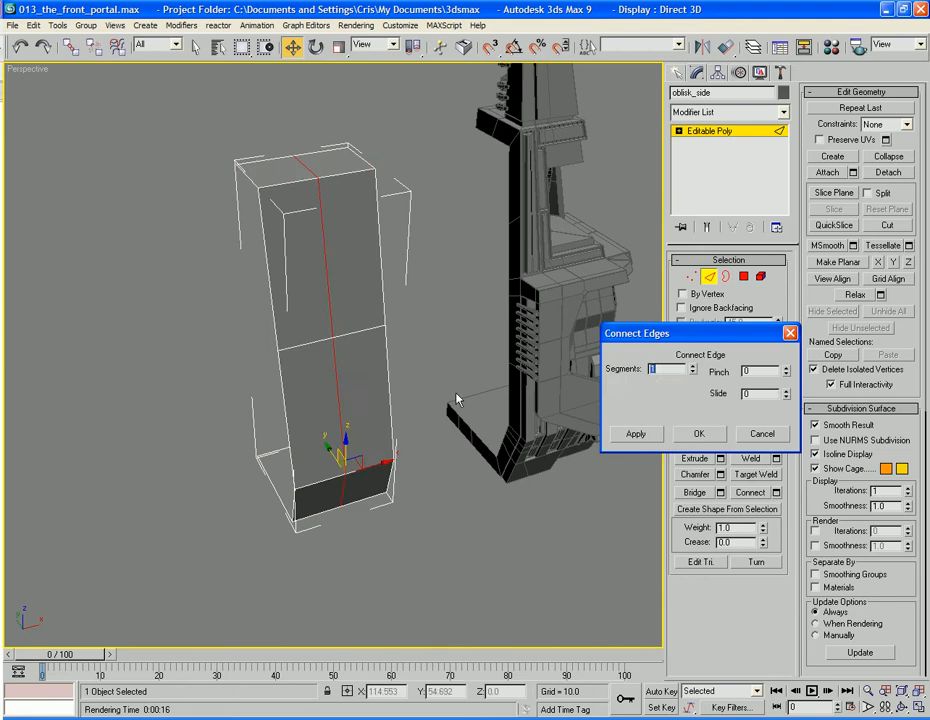
left_click(694, 367)
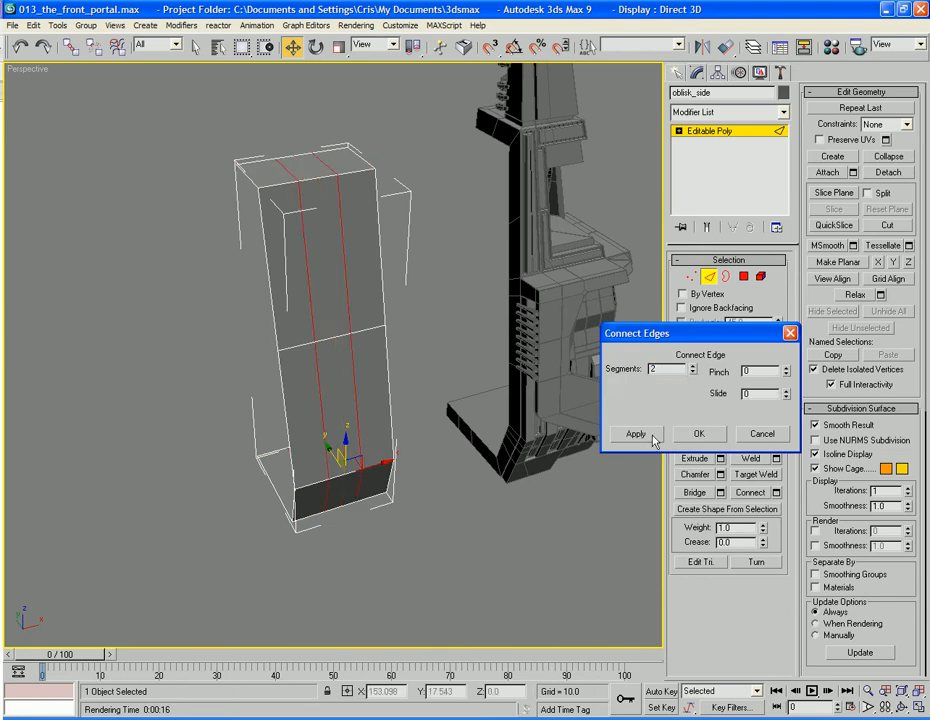
left_click(640, 432)
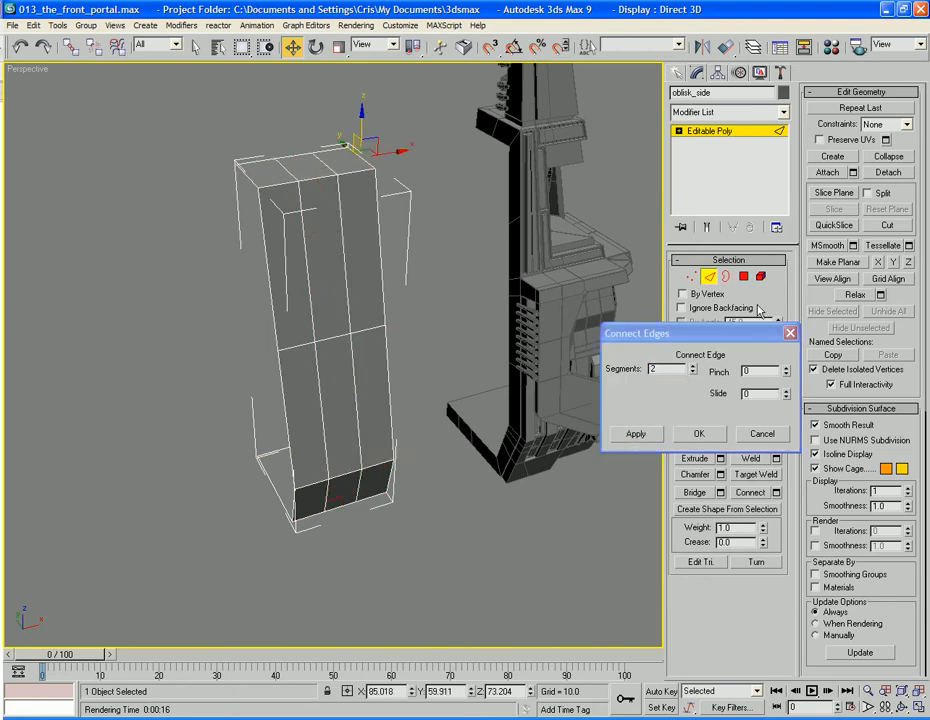
Connect the ring of front-to-back edges on the top face of oblisk_side with a single segment.
left_click_drag(758, 339, 663, 451)
left_click(700, 356)
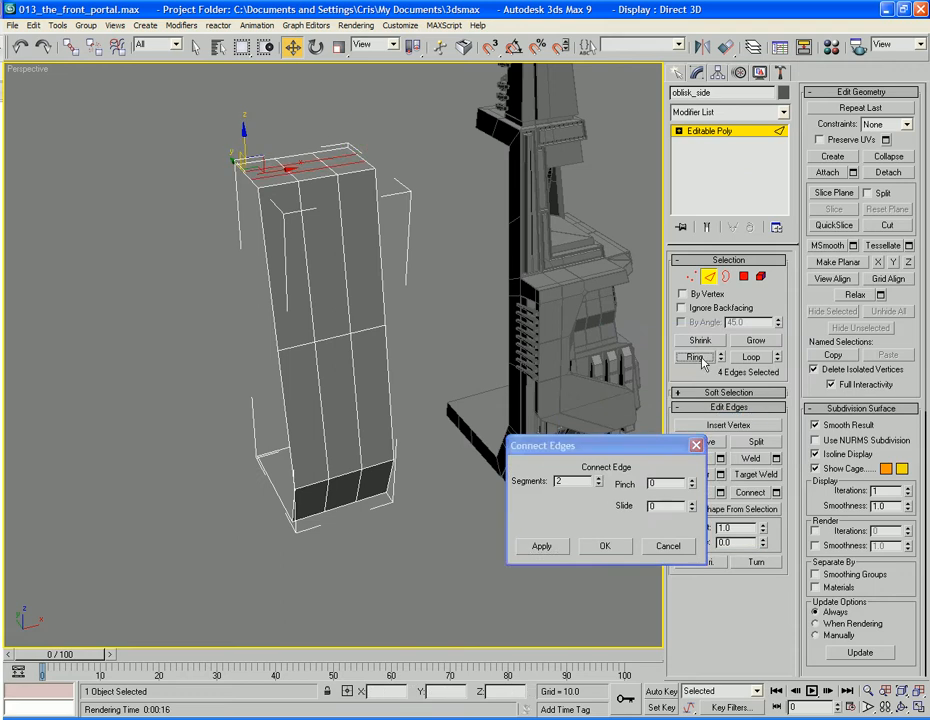
left_click(602, 546)
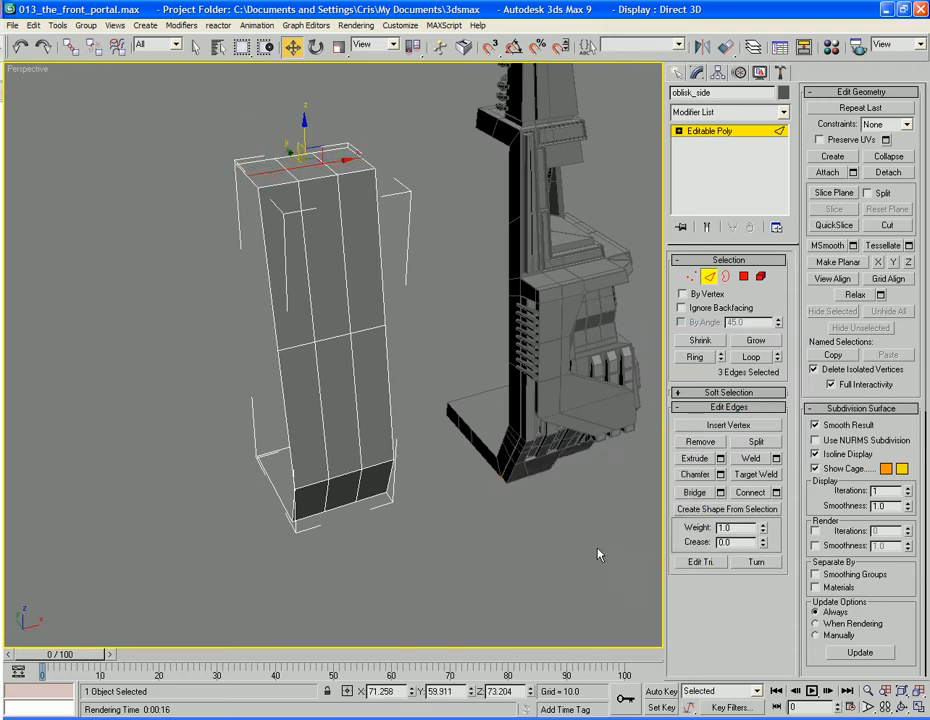
Connect the vertical edges of the two tall front sections with one horizontal edge row through the middle of each.
left_click_drag(405, 275, 216, 299)
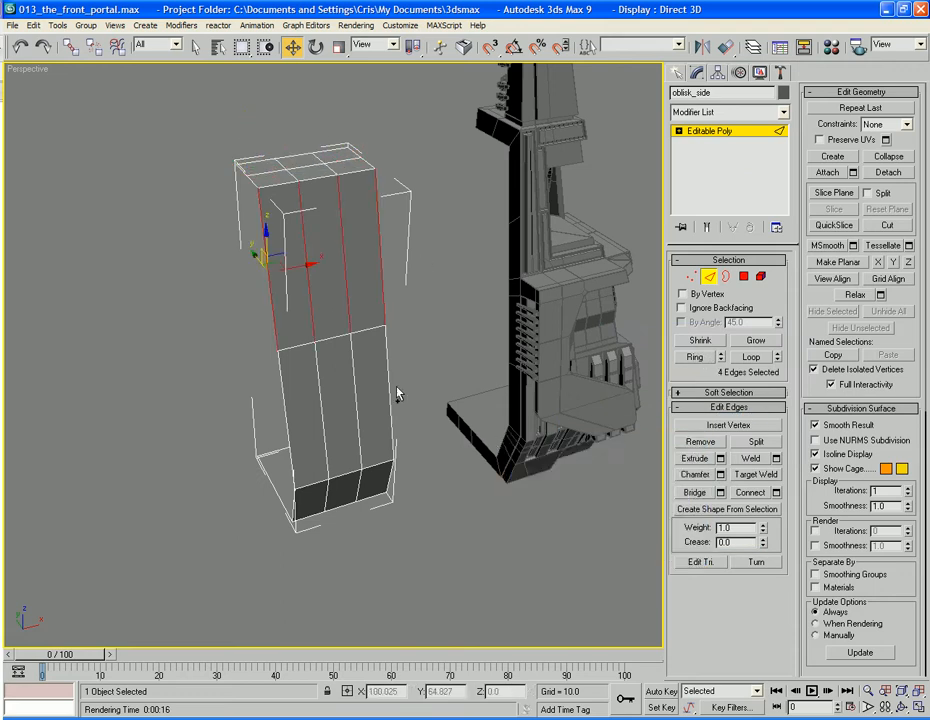
left_click_drag(398, 390, 185, 411, "ctrl")
left_click(745, 493)
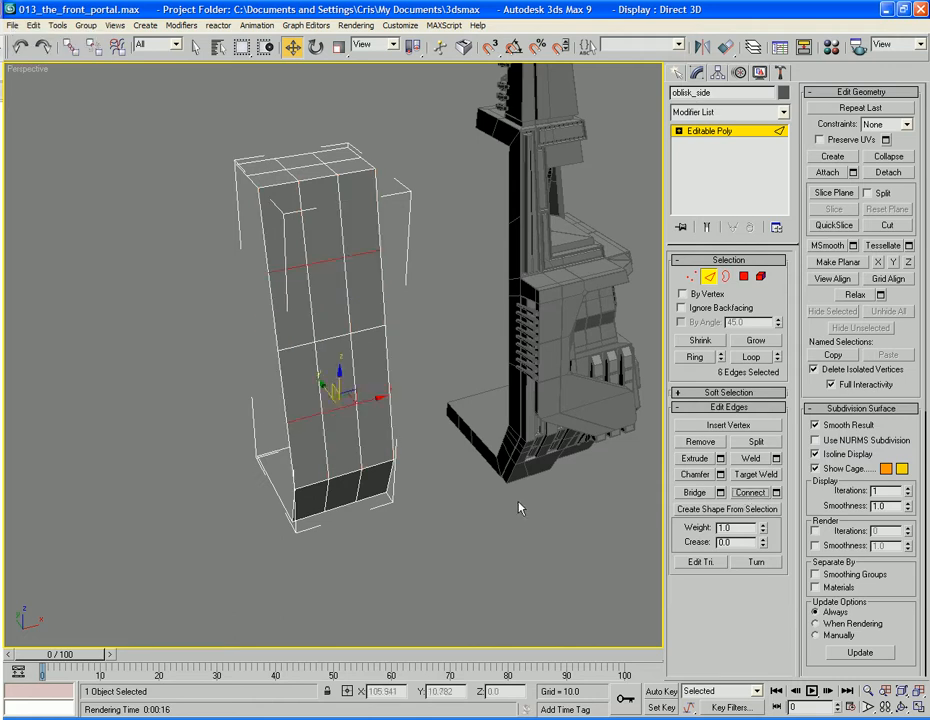
left_click(517, 507)
In the Top view, delete the polygons in the left two columns of oblisk_side, keeping only the right column.
key("alt")
key("z")
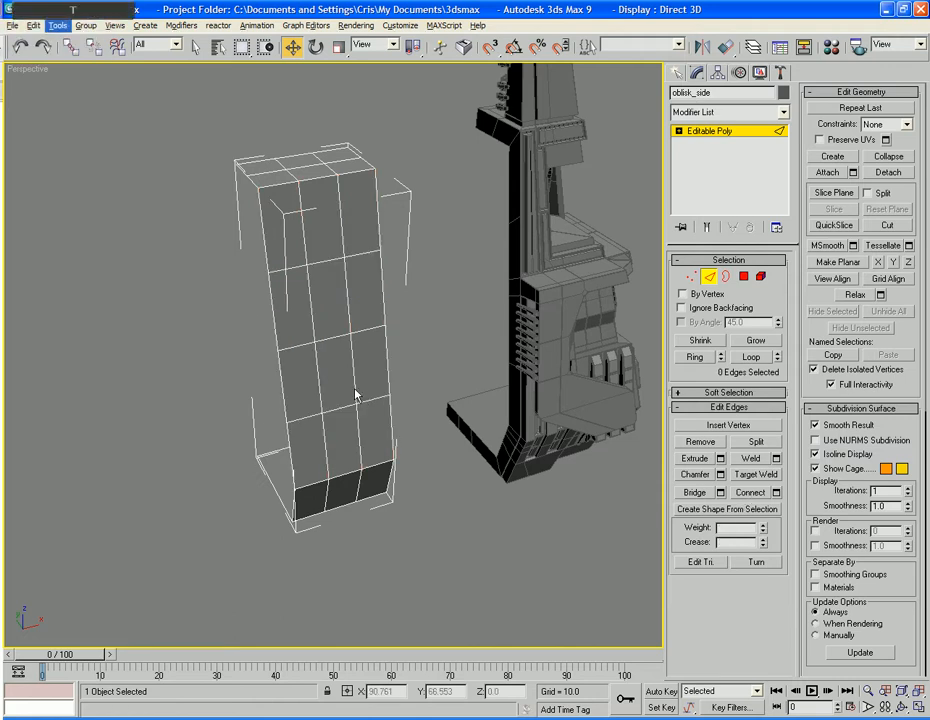
left_click(305, 391)
key("t")
key("z")
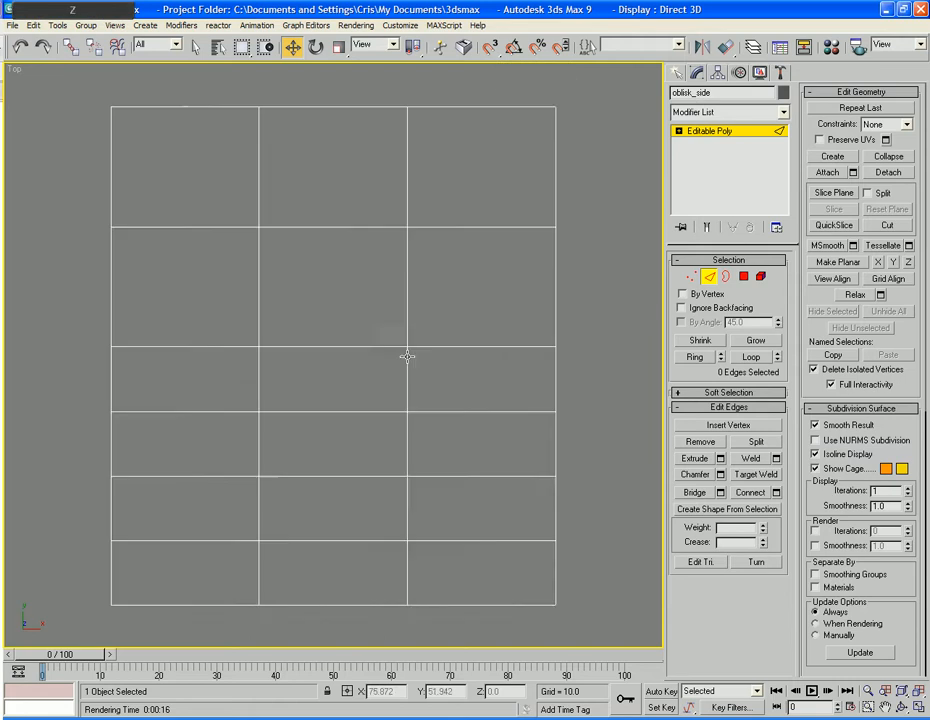
middle_click_drag(407, 357, 459, 302)
scroll(436, 247, "down", 3)
left_click(743, 276)
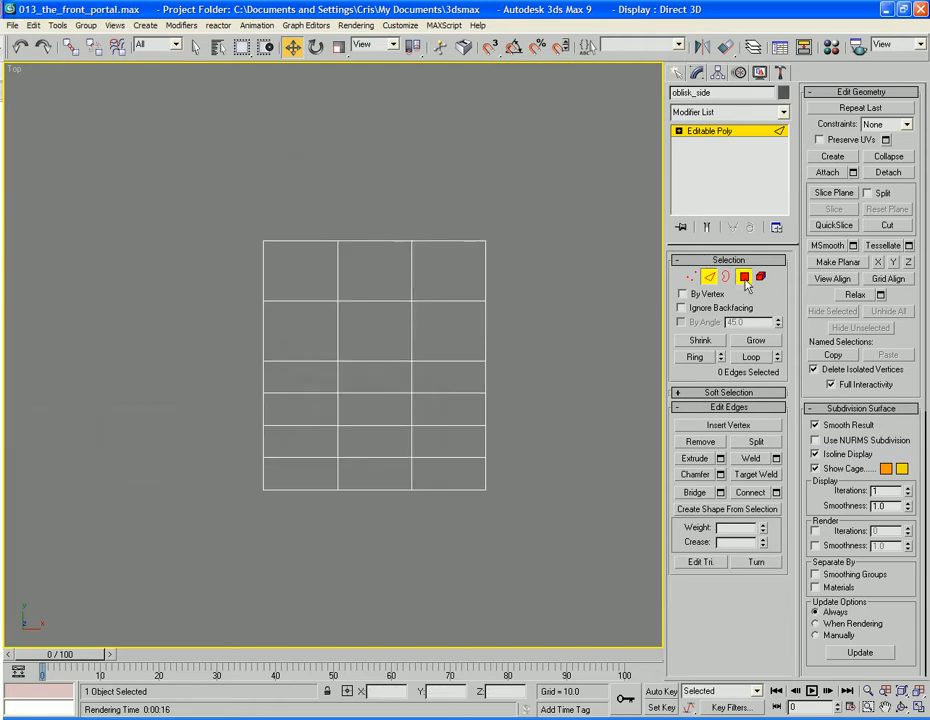
key("ctrl+a")
left_click(194, 244)
left_click_drag(192, 205, 357, 531)
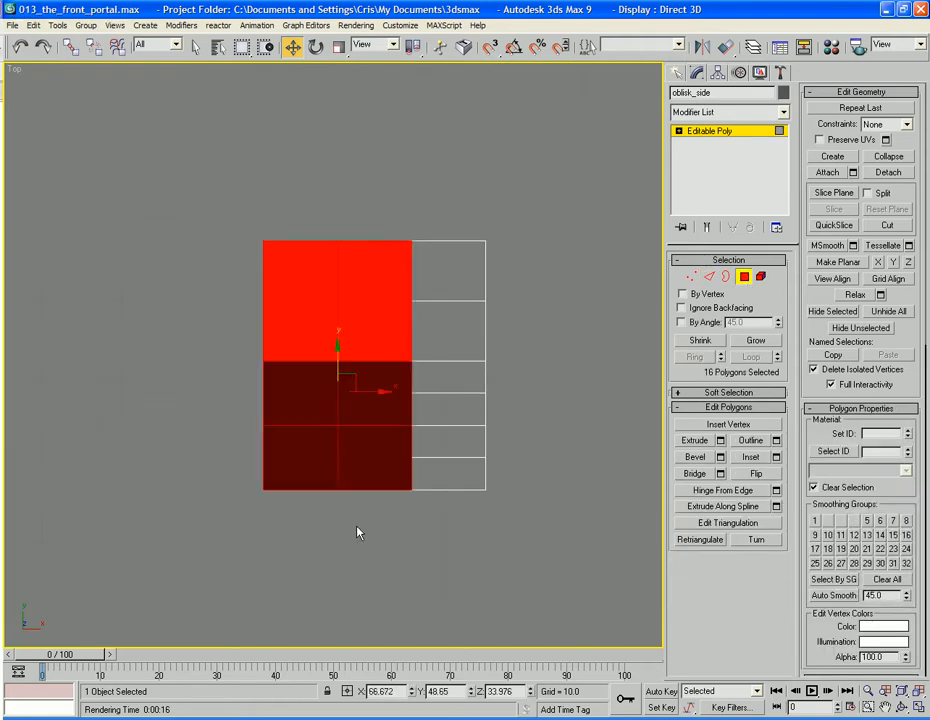
key("Delete")
Inset the strip's front top polygon and the four front polygons below it as a group by 0.7, and delete the inset polygons.
mouse_move(357, 531)
middle_mouse_down("alt")
mouse_move(430, 523)
mouse_move(345, 511)
mouse_move(352, 514)
middle_mouse_up("alt")
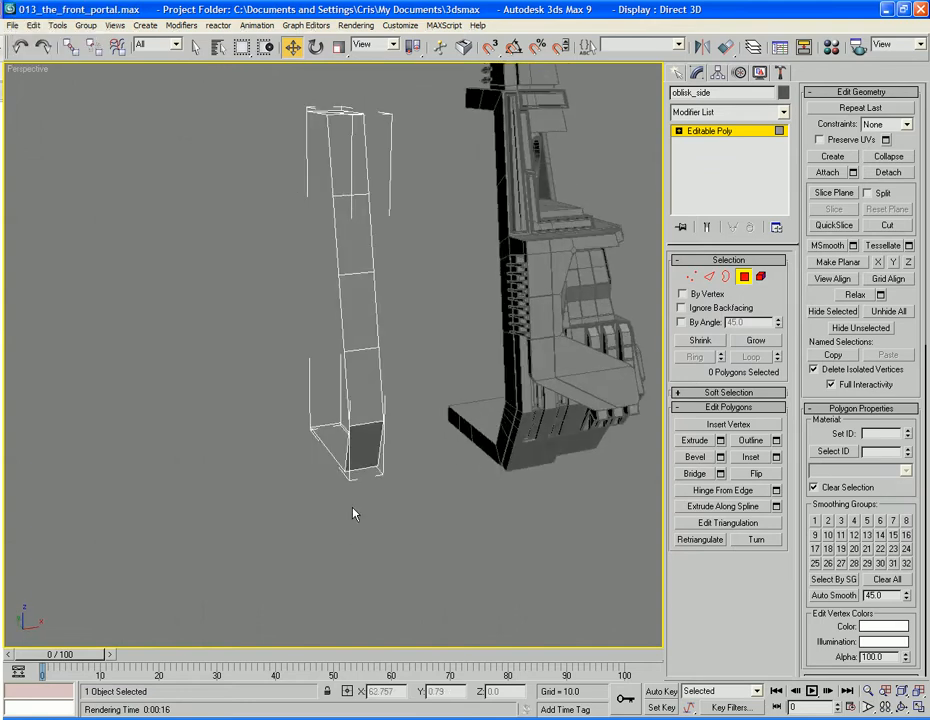
middle_click_drag(353, 514, 432, 456, "alt")
left_click(331, 243)
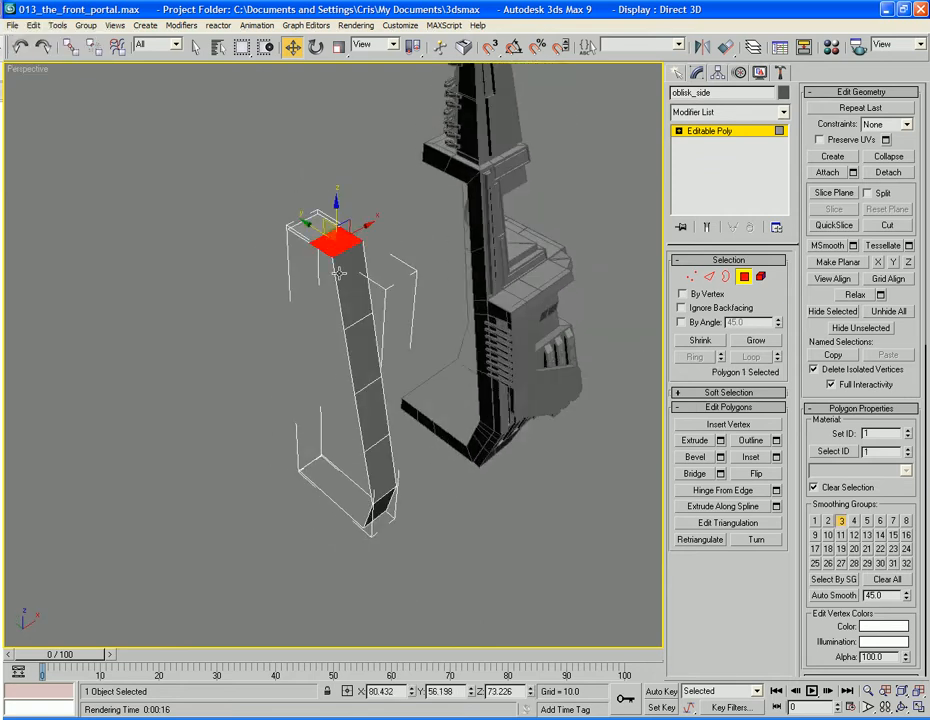
left_click(350, 300, "ctrl")
left_click(362, 360, "ctrl")
left_click(374, 422, "ctrl")
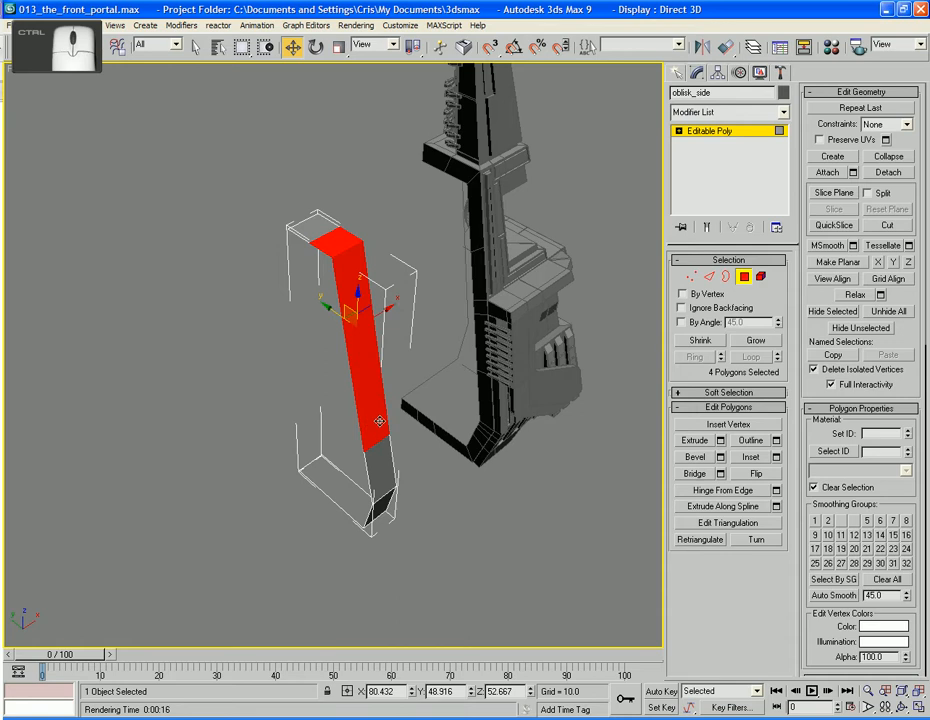
mouse_move(379, 421)
middle_mouse_down("alt")
mouse_move(371, 415)
mouse_move(364, 442)
mouse_move(371, 405)
mouse_move(388, 427)
middle_mouse_up("alt")
left_click(362, 459, "ctrl")
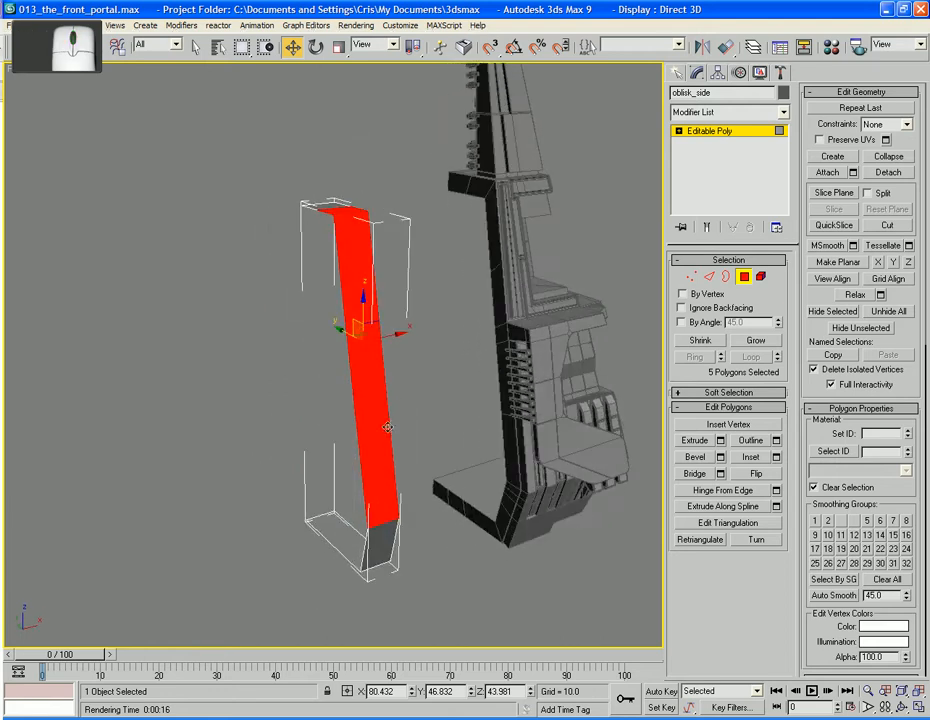
left_click(776, 457)
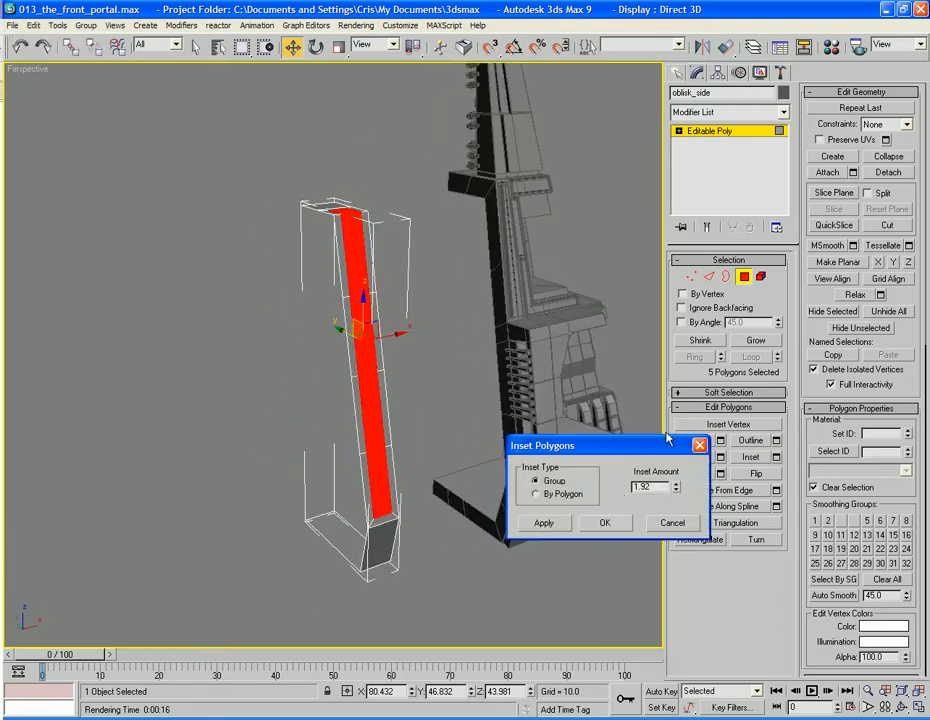
double_click(649, 487)
type(".7")
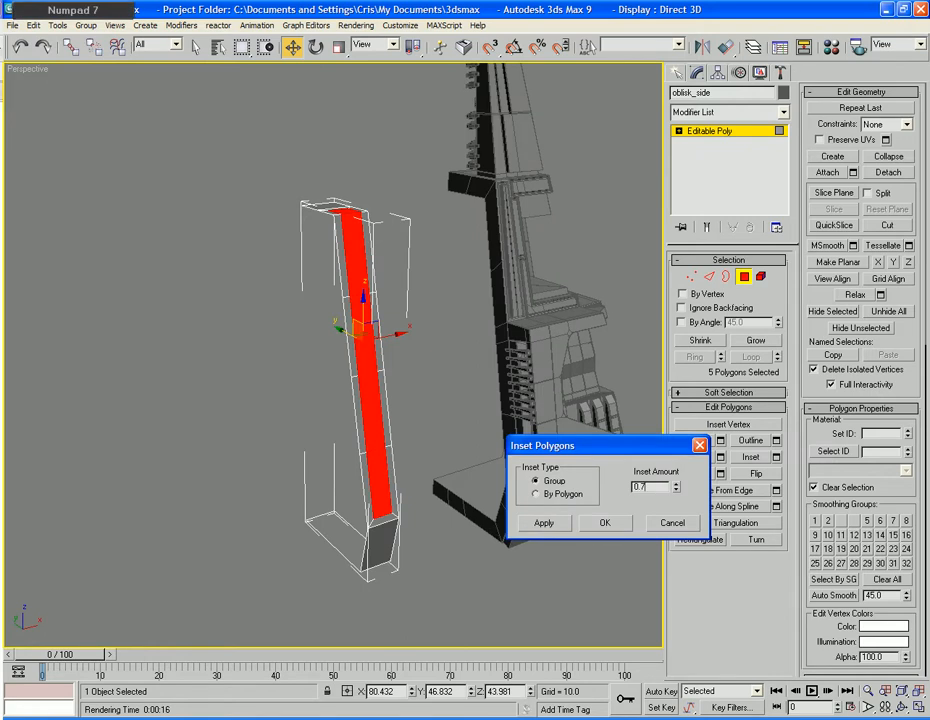
key("Tab")
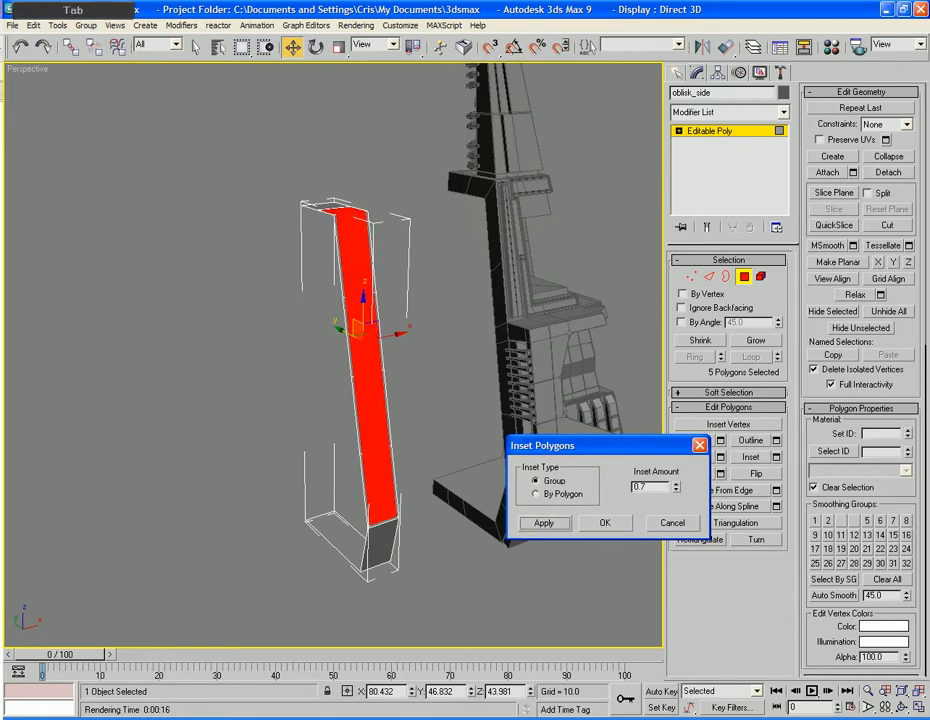
left_click(605, 523)
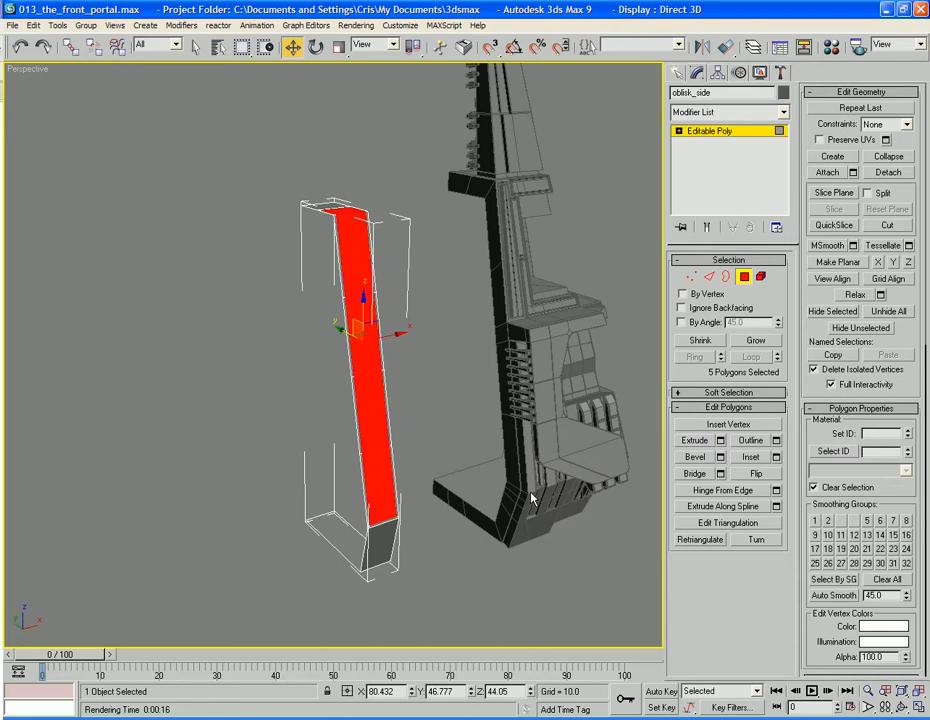
key("Delete")
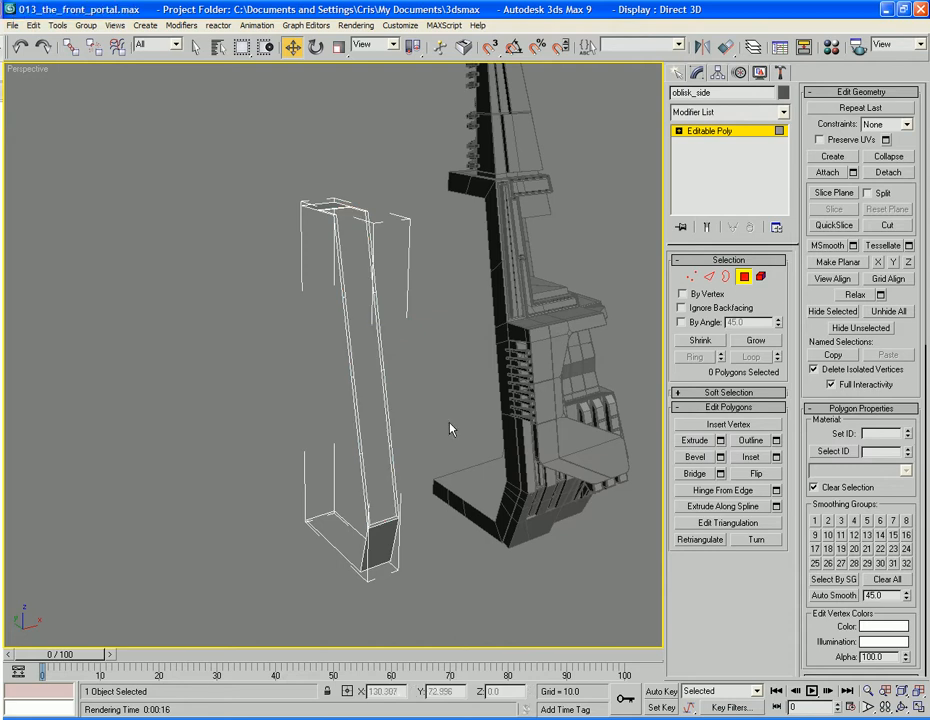
Select the border edges of the strip's opening as edges, leaving out the three edges on the top face.
left_click(708, 277)
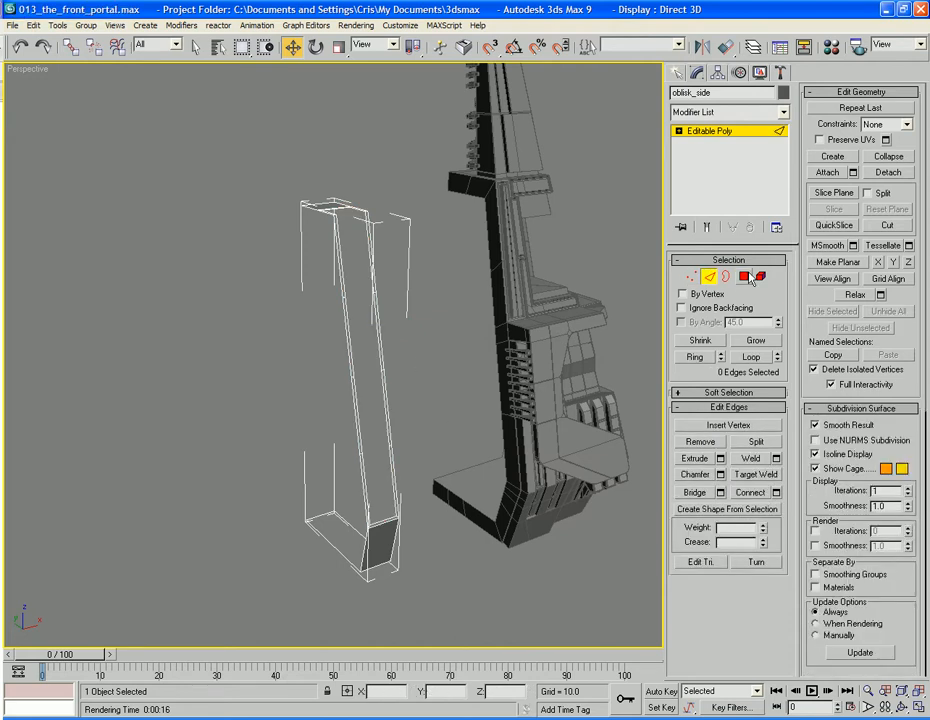
left_click(727, 277)
left_click(382, 374)
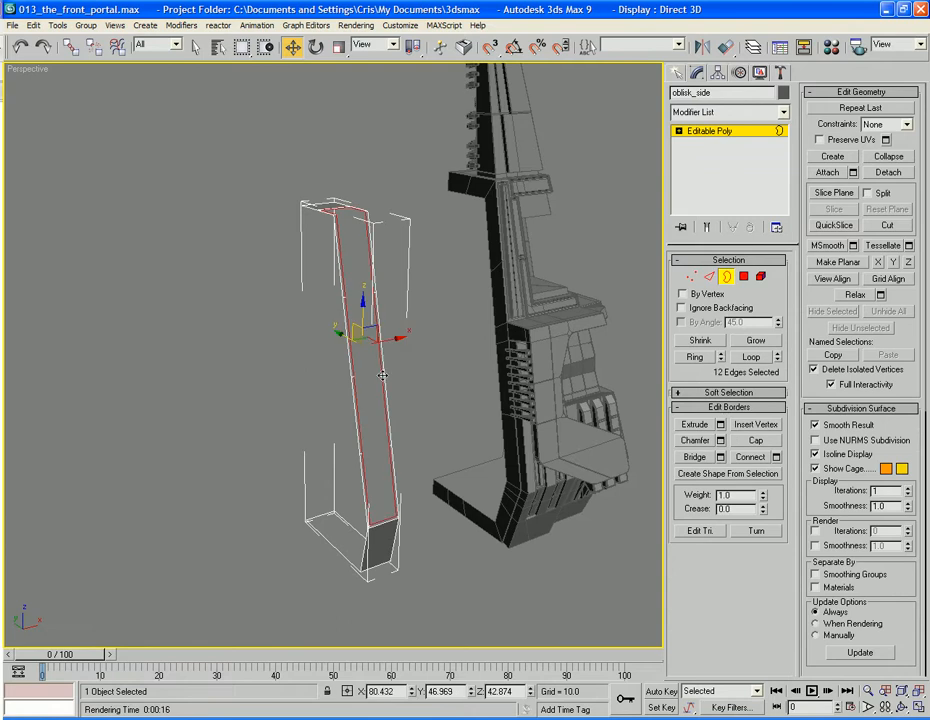
left_click(711, 281, "ctrl")
middle_click_drag(418, 320, 436, 311, "alt")
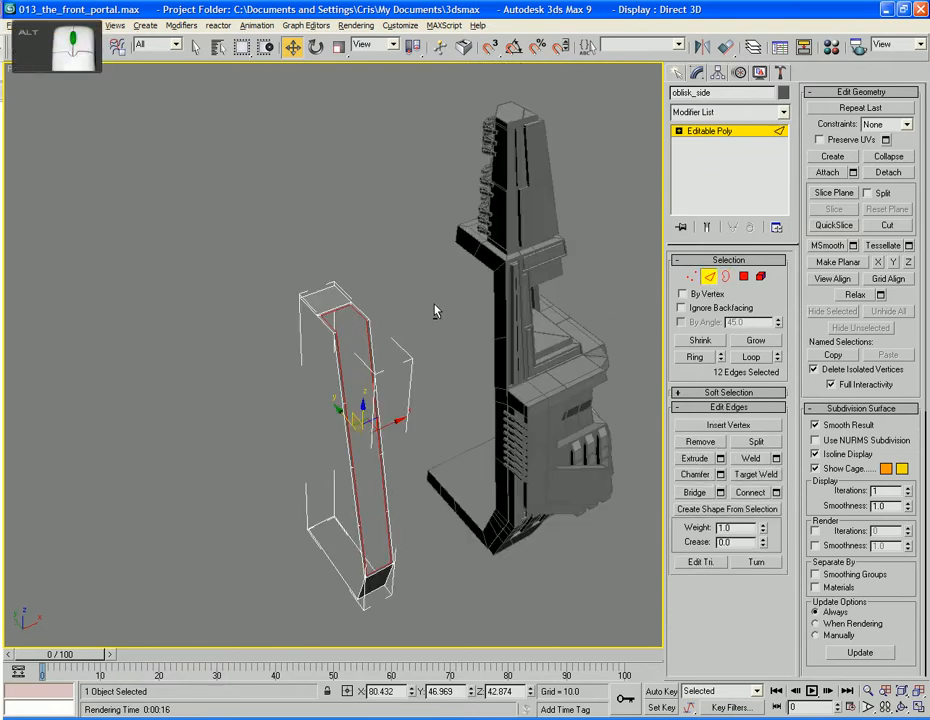
left_click(345, 313, "ctrl")
scroll(378, 365, "up", 5)
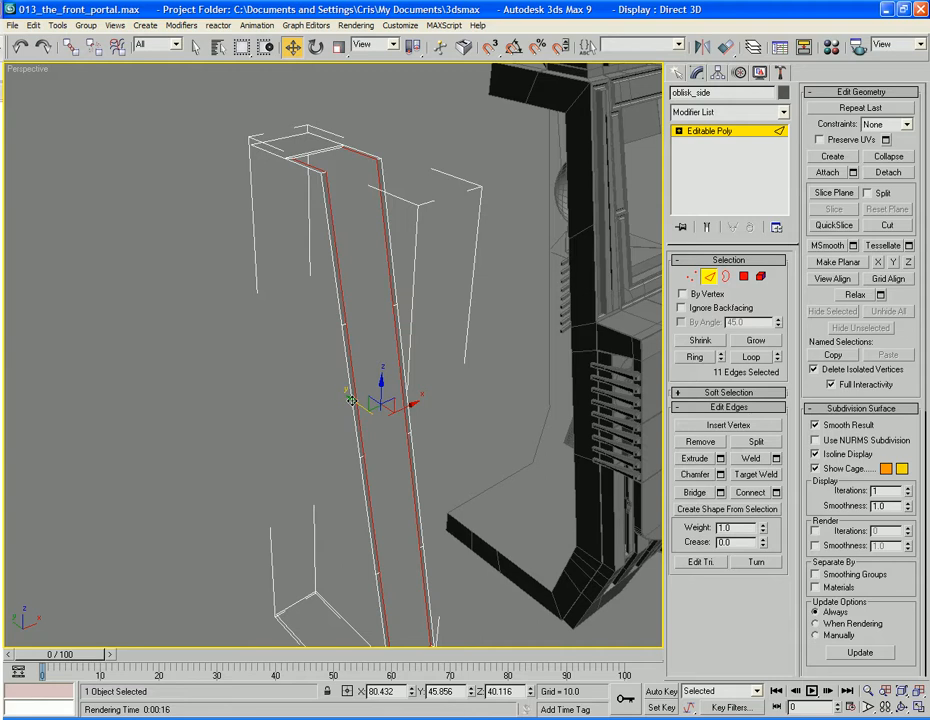
left_click_drag(352, 400, 338, 404, "shift")
key("ctrl+z")
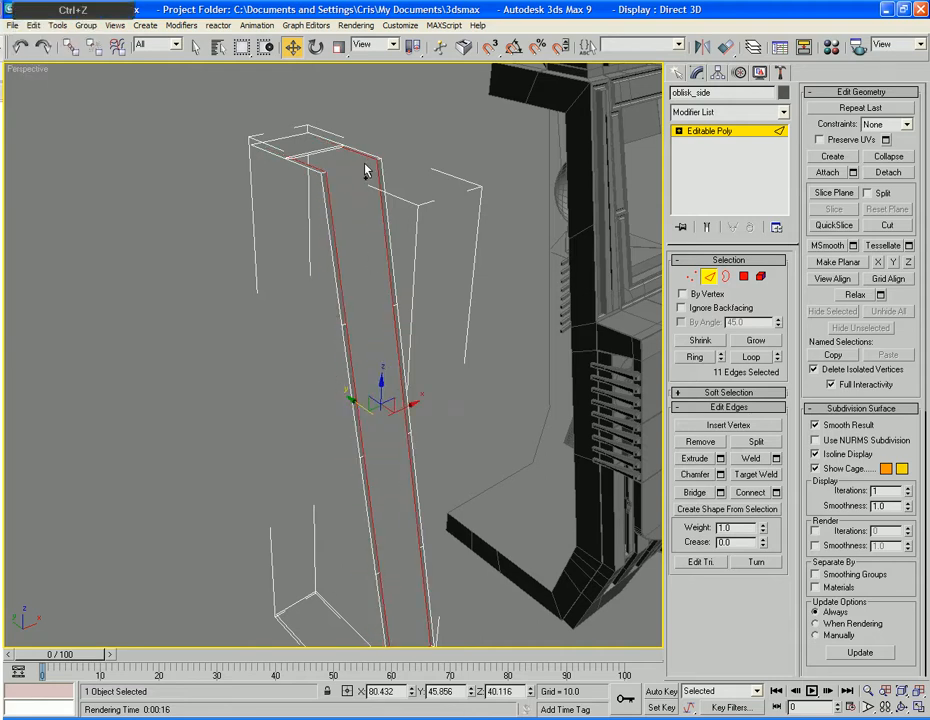
left_click(350, 160, "ctrl")
left_click(317, 165, "ctrl")
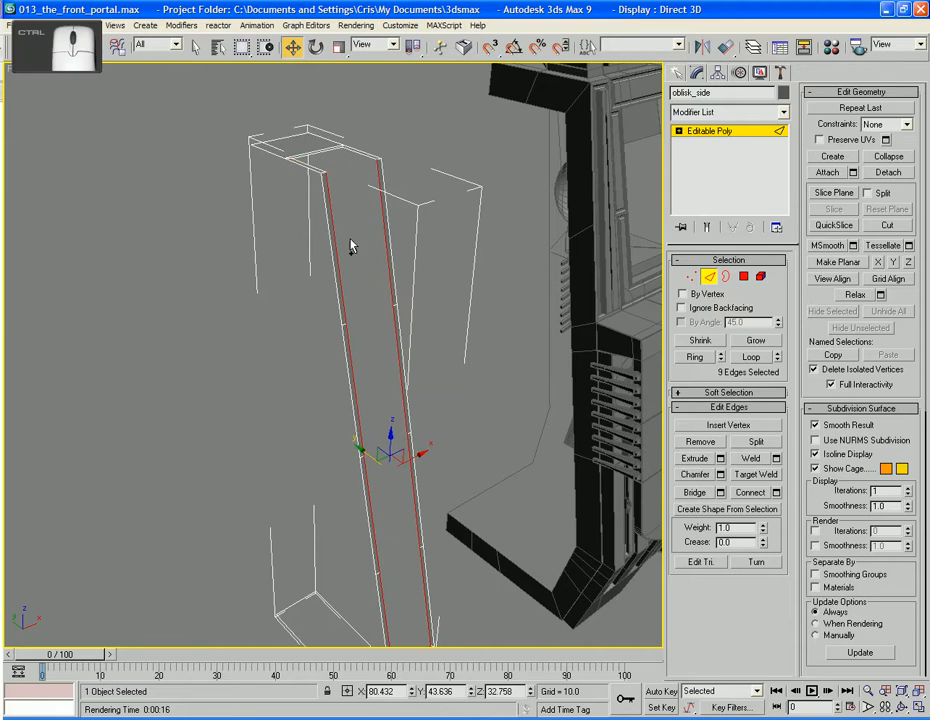
Extrude the selected opening edges inward along Y, to a Y position of about 50.36, to form inner walls.
mouse_move(363, 453)
middle_mouse_down("alt")
mouse_move(409, 390)
mouse_move(419, 457)
mouse_move(347, 447)
middle_mouse_up("alt")
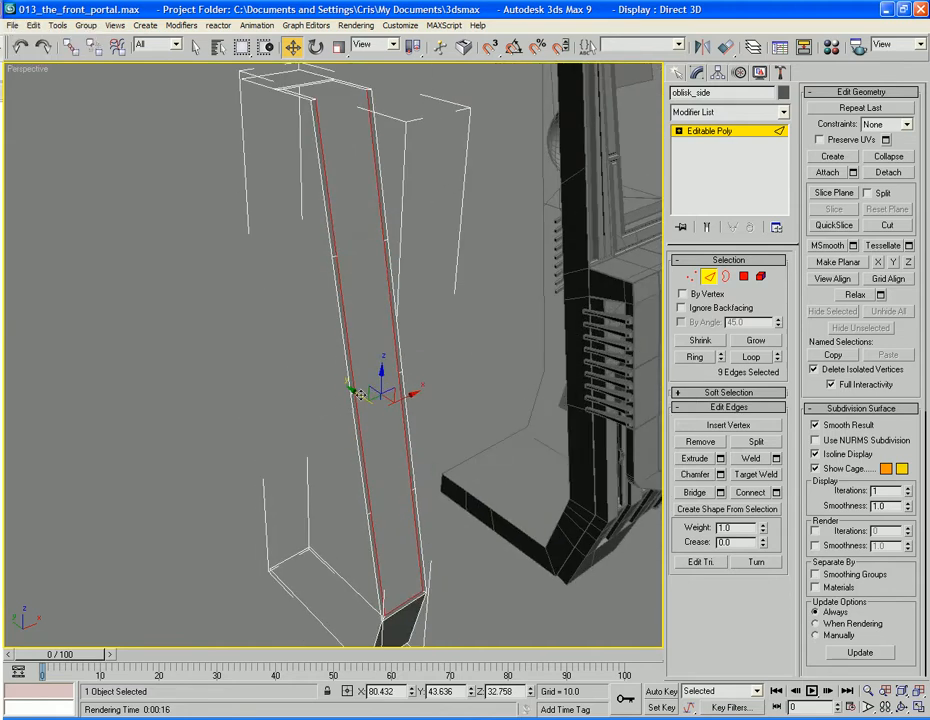
scroll(360, 395, "up", 3)
left_click_drag(360, 395, 307, 363)
scroll(307, 363, "down", 5)
middle_click_drag(326, 275, 369, 441)
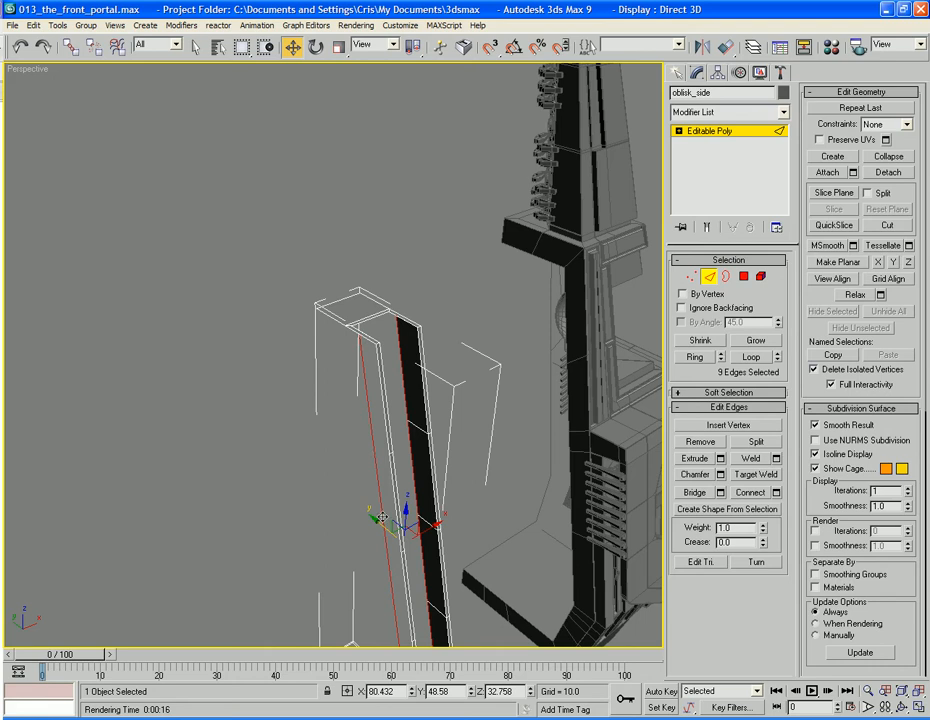
left_click_drag(381, 530, 376, 515)
In the Left view, convert the inner wall edge selection to vertices and move them horizontally to a Y position of about 51.68.
key("l")
middle_click_drag(388, 462, 450, 506)
scroll(434, 459, "up", 3)
scroll(467, 440, "up", 4)
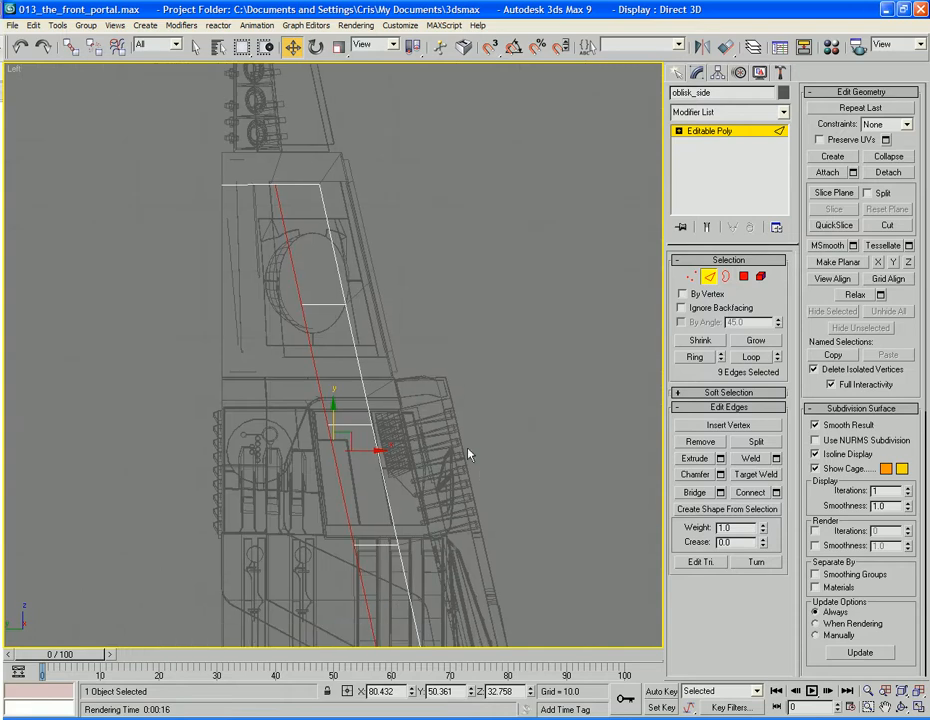
left_click(691, 276, "ctrl")
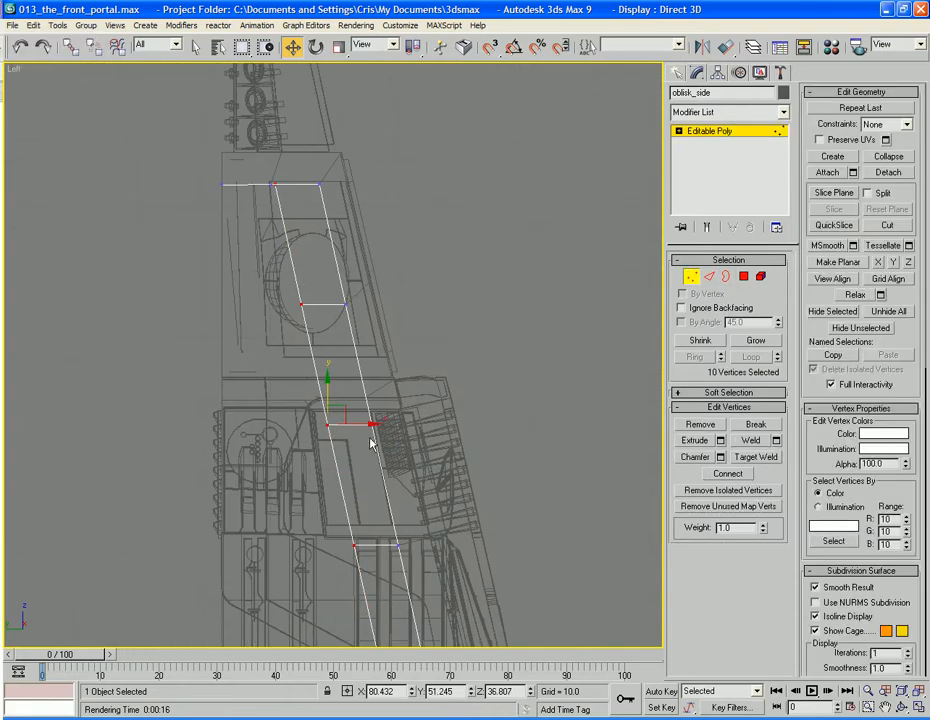
left_click_drag(370, 422, 365, 419)
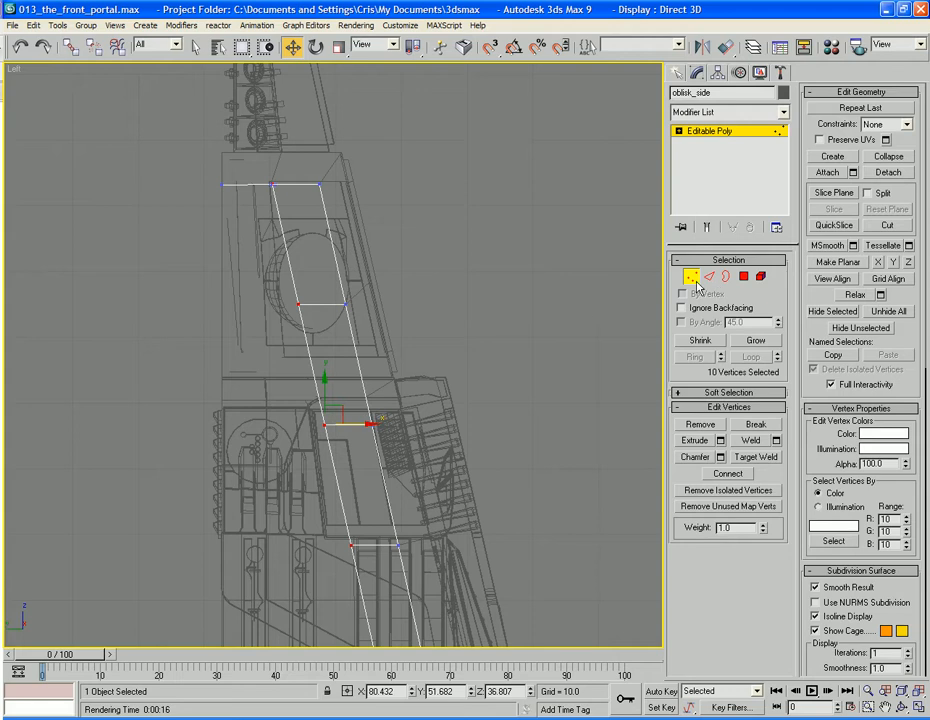
Select all vertices of oblisk_side and weld them with a threshold of 0.61.
key("p")
middle_click_drag(462, 314, 460, 322, "alt")
key("ctrl+a")
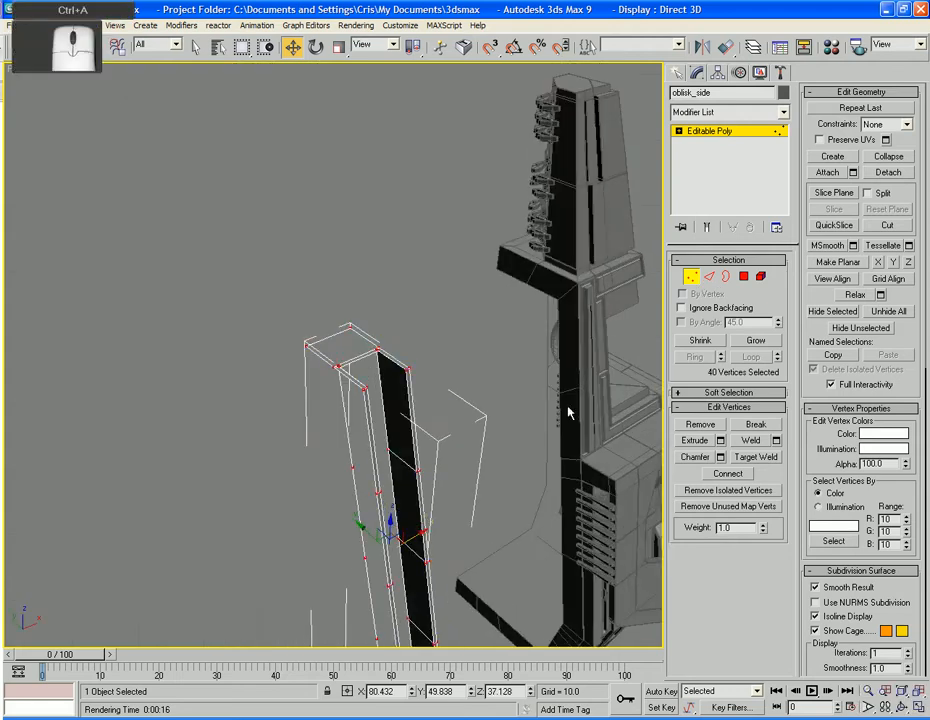
left_click(776, 441)
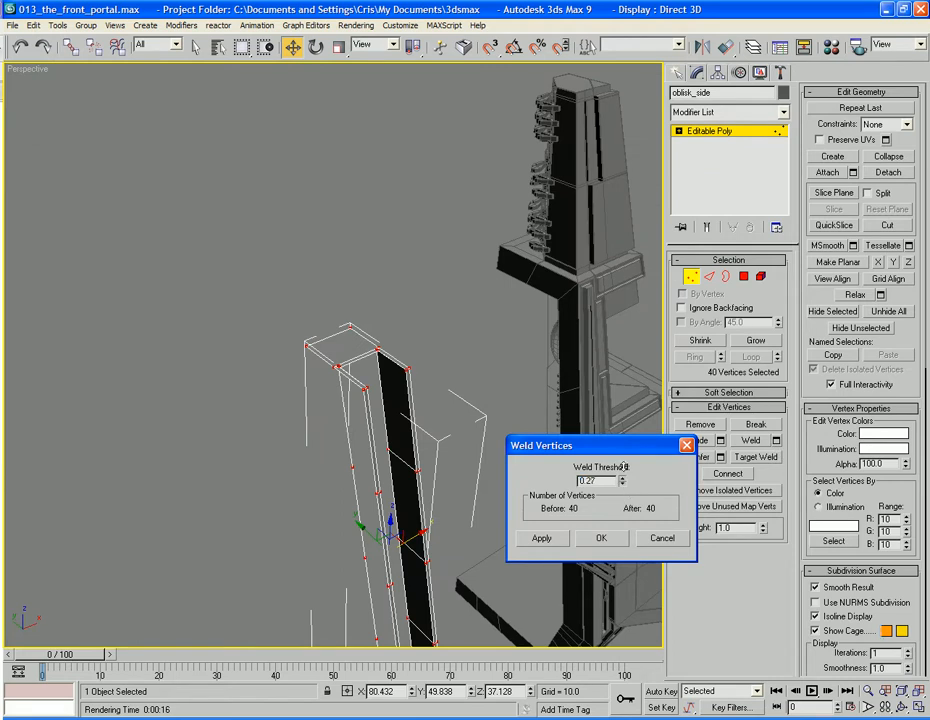
left_click_drag(623, 466, 621, 436)
middle_click_drag(413, 537, 407, 484)
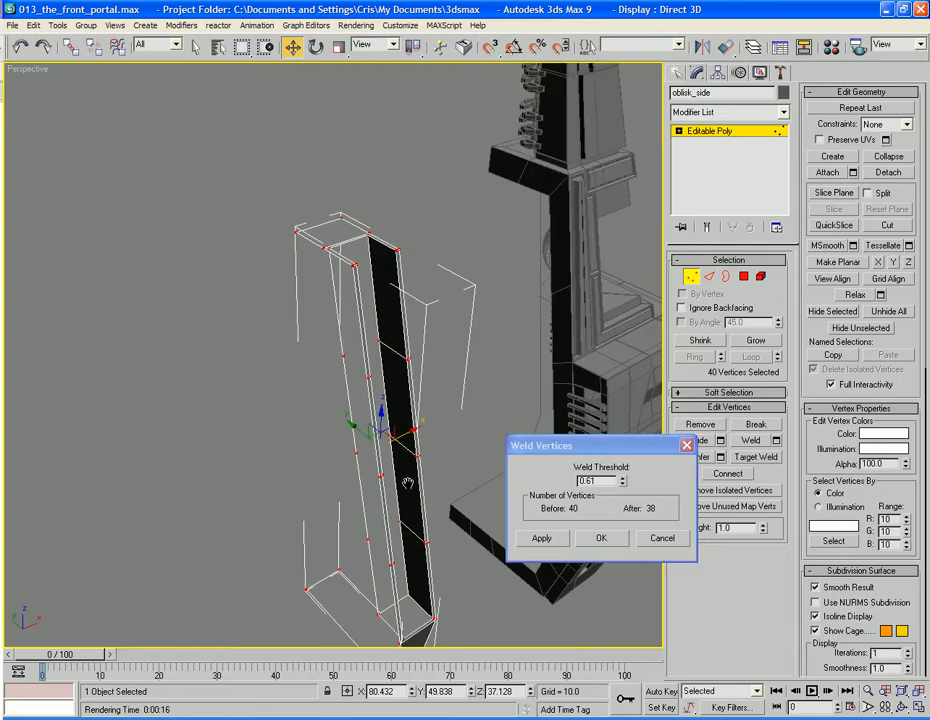
left_click(588, 537)
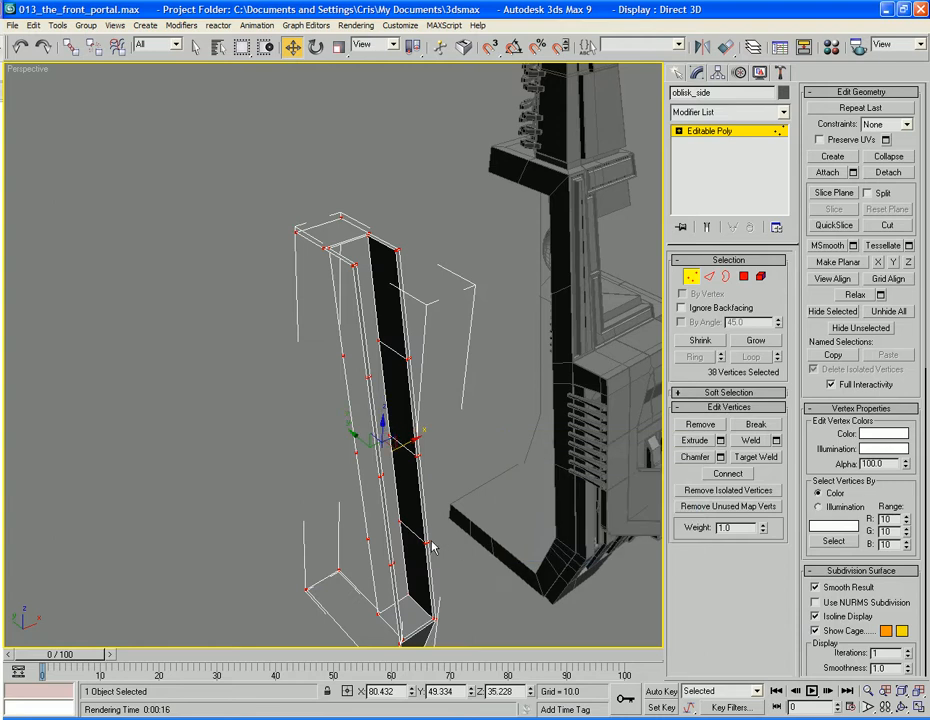
Select the full border around the inner end of the recess walls and cap it.
left_click(444, 469)
mouse_move(446, 440)
middle_mouse_down()
mouse_move(449, 459)
mouse_move(328, 440)
mouse_move(409, 467)
mouse_move(439, 430)
mouse_move(428, 430)
mouse_move(432, 440)
middle_mouse_up()
scroll(409, 467, "up", 3)
scroll(439, 430, "up", 2)
scroll(439, 431, "down", 5)
left_click(726, 276)
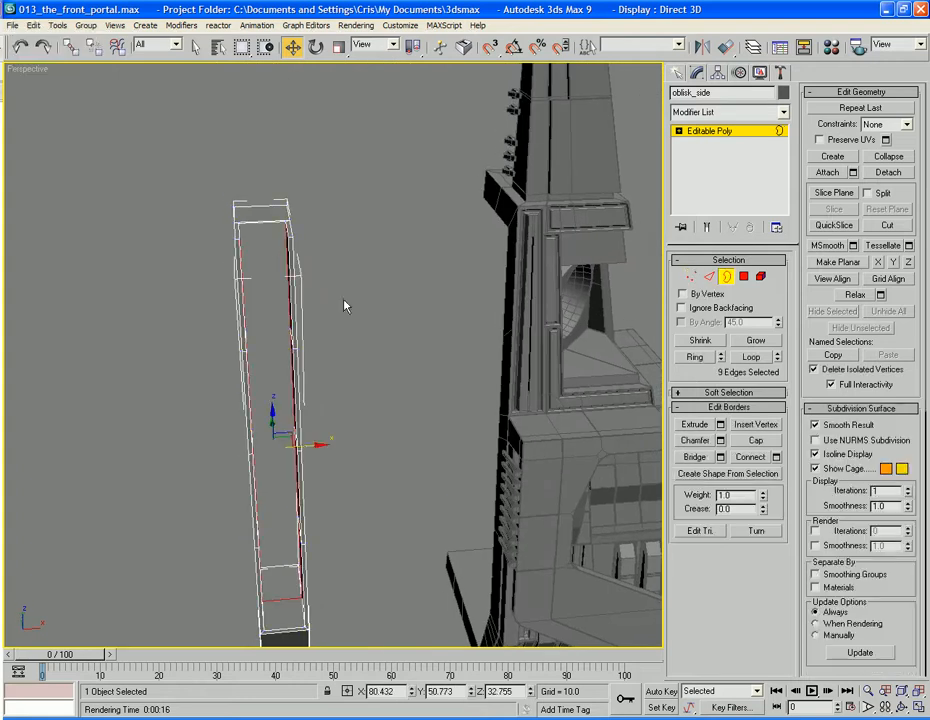
left_click(269, 222, "ctrl")
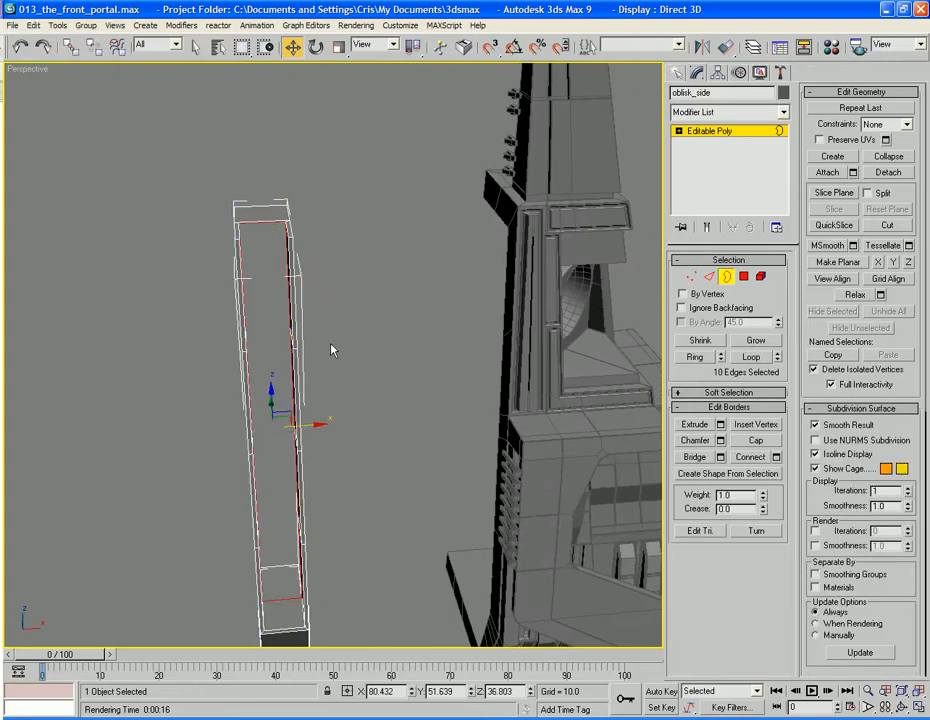
middle_click_drag(430, 430, 462, 425, "alt")
Inset the recess's cap polygon by 0.45 as a group.
left_click(743, 277)
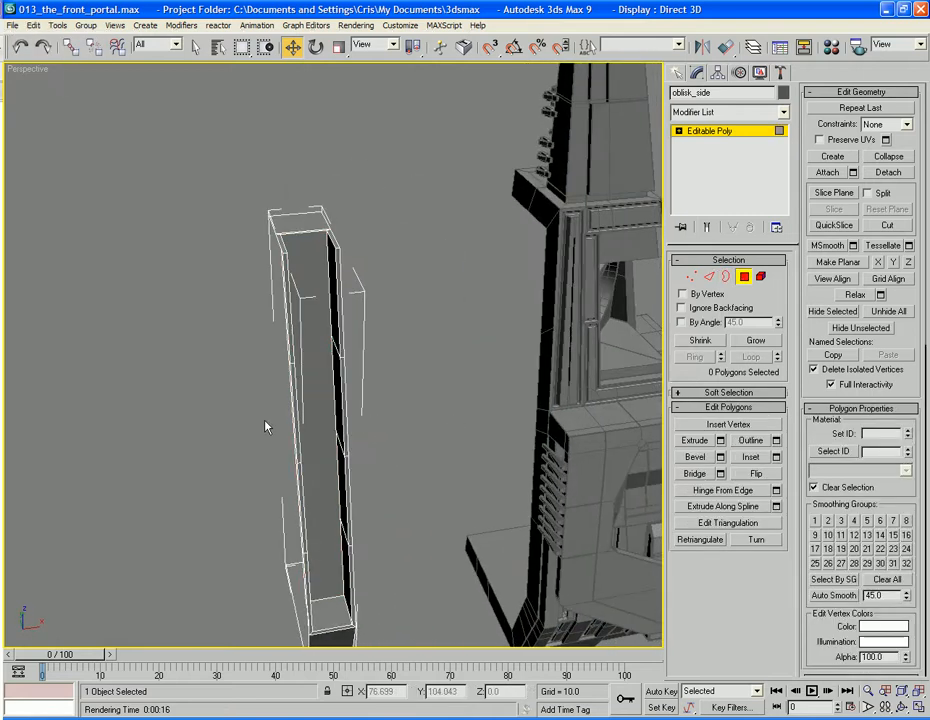
left_click(314, 355)
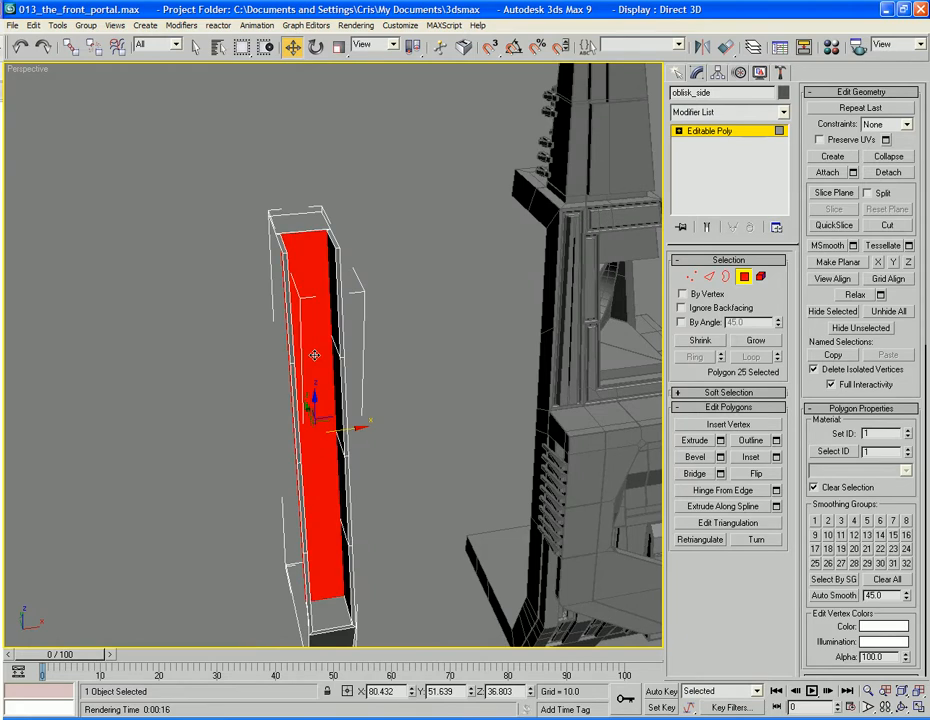
left_click(776, 457)
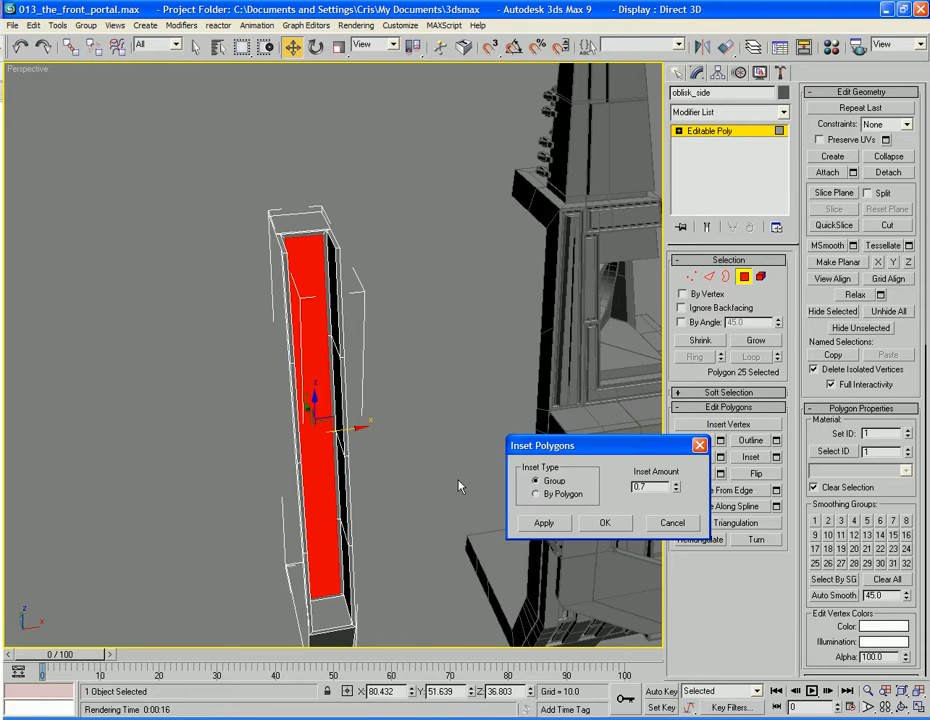
type("0.45")
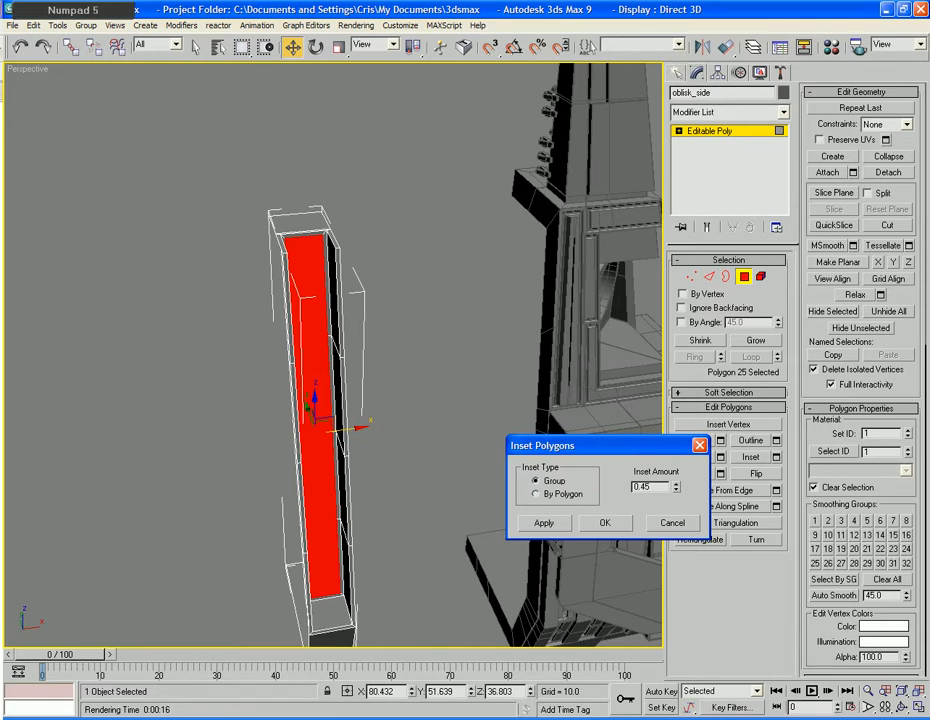
key("Tab")
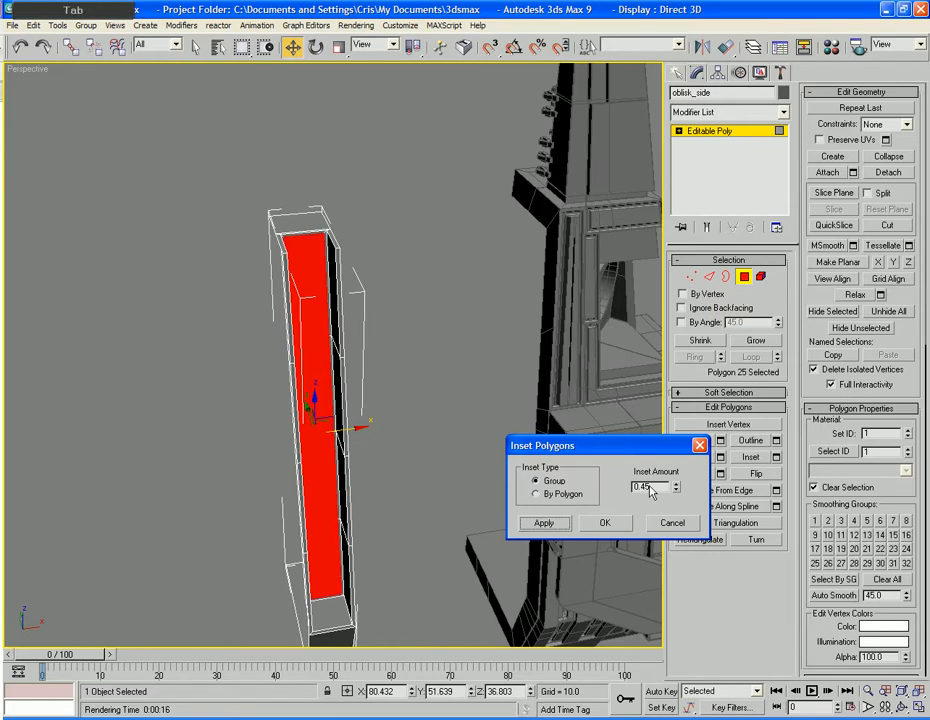
left_click(604, 523)
Extrude the inset polygon as a group with a height of 0 and move it outward along Y to about 43.74.
left_click(720, 441)
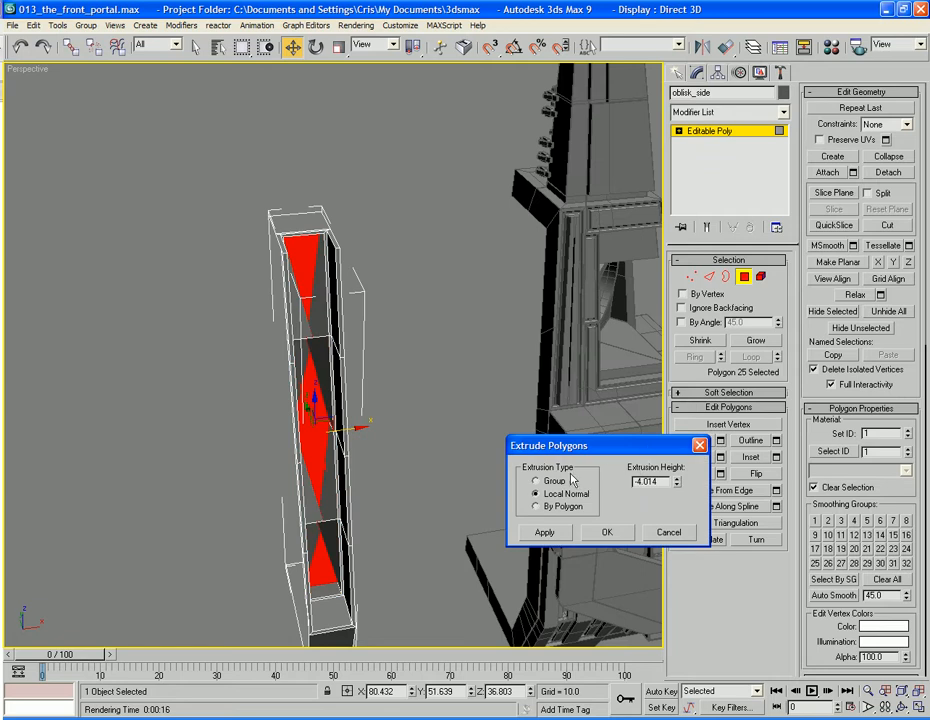
left_click(535, 481)
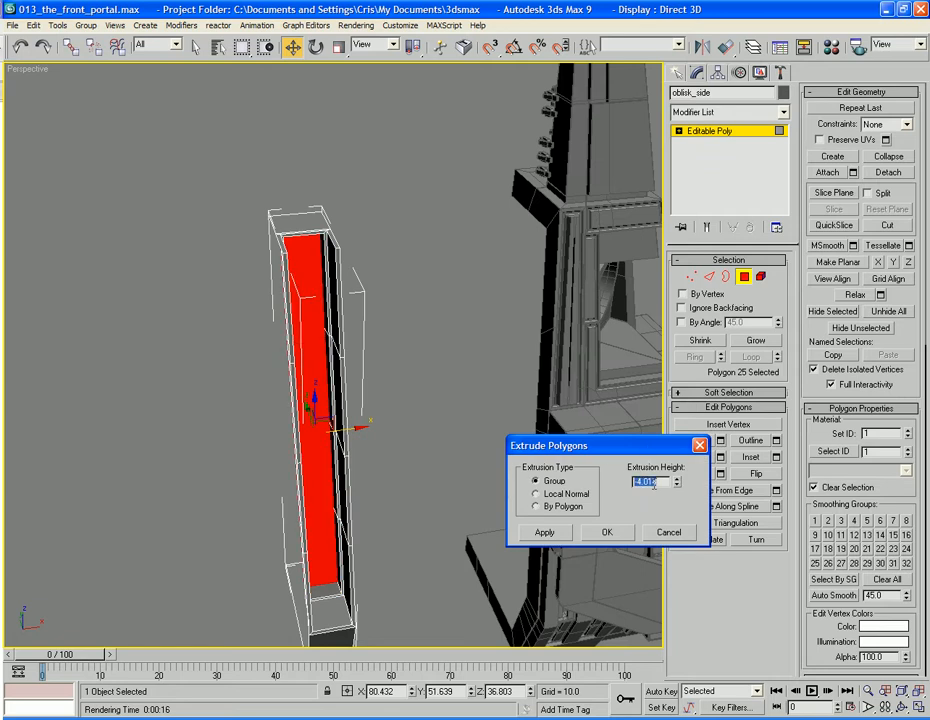
type("0")
key("Tab")
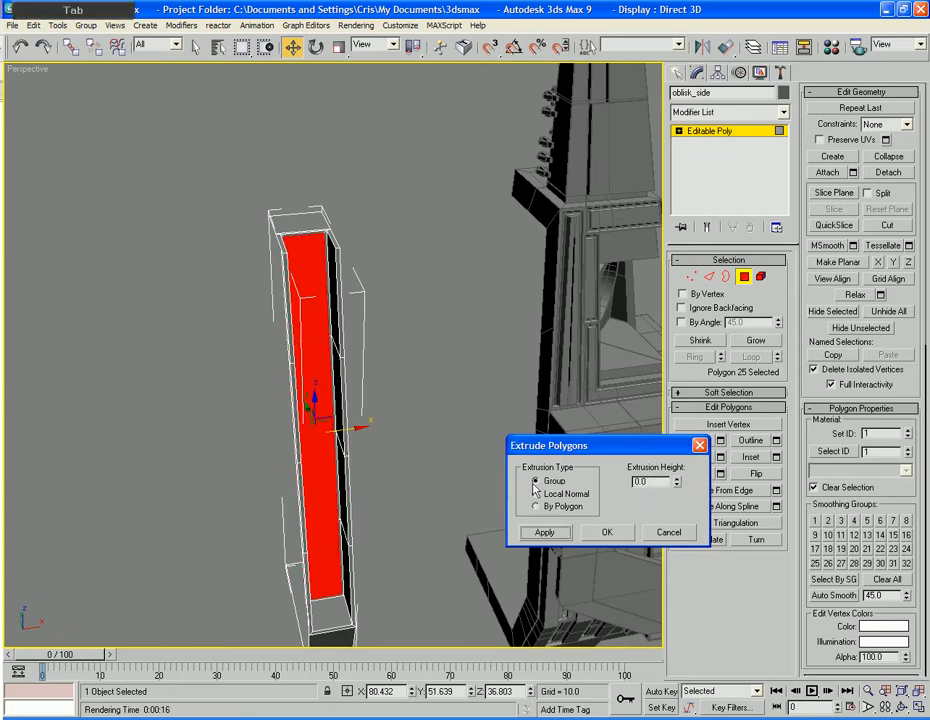
left_click(606, 532)
mouse_move(260, 480)
middle_mouse_down("alt")
mouse_move(241, 489)
mouse_move(247, 496)
mouse_move(266, 475)
middle_mouse_up("alt")
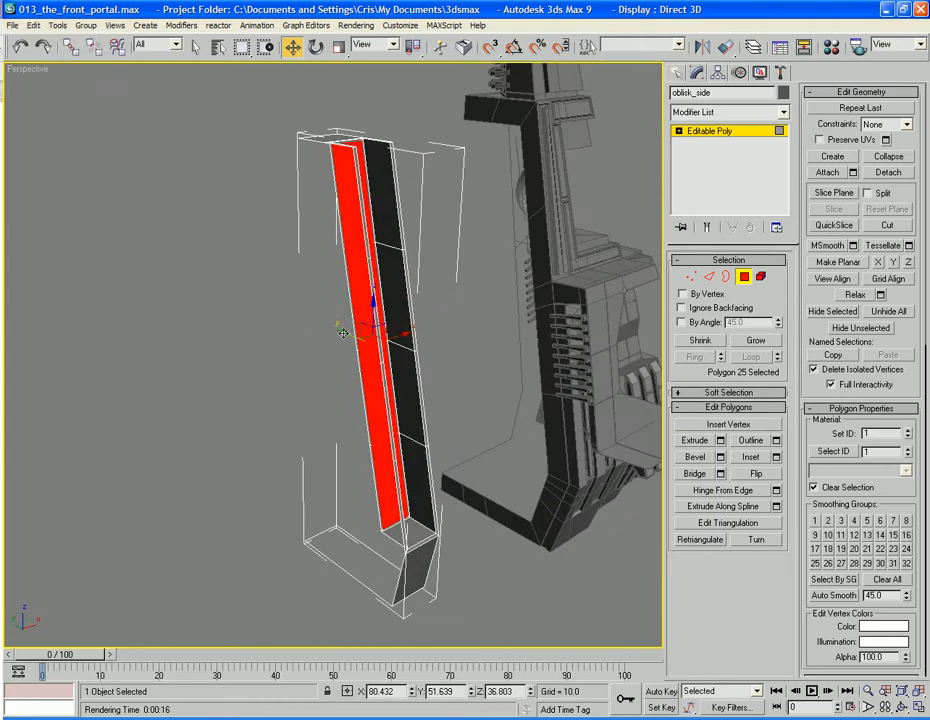
left_click_drag(347, 333, 372, 346)
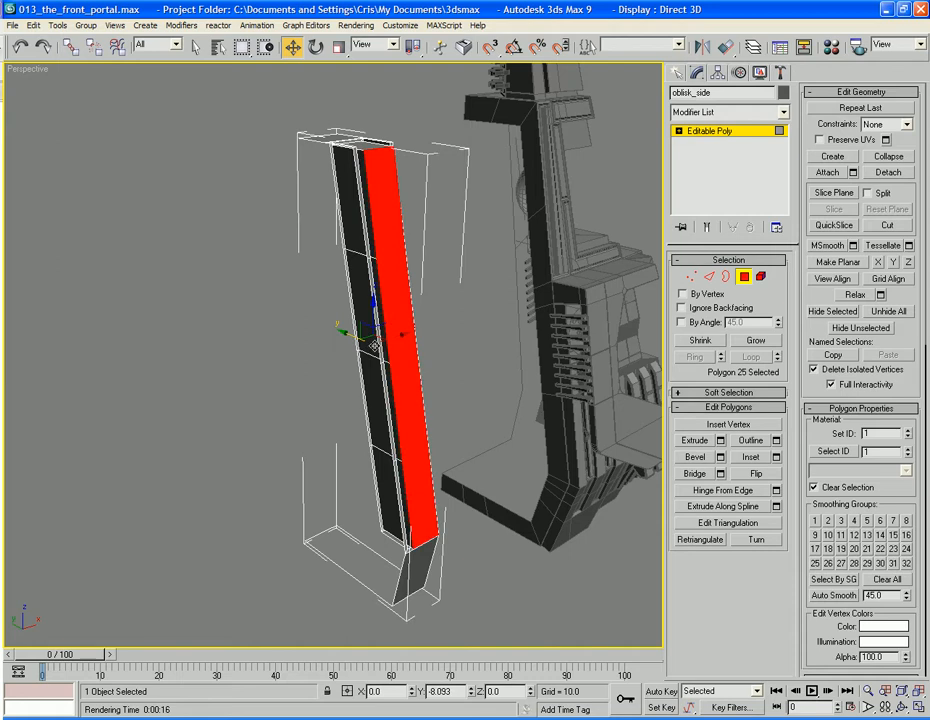
middle_click_drag(372, 346, 428, 363, "alt")
scroll(455, 369, "up", 5)
scroll(458, 367, "down", 5)
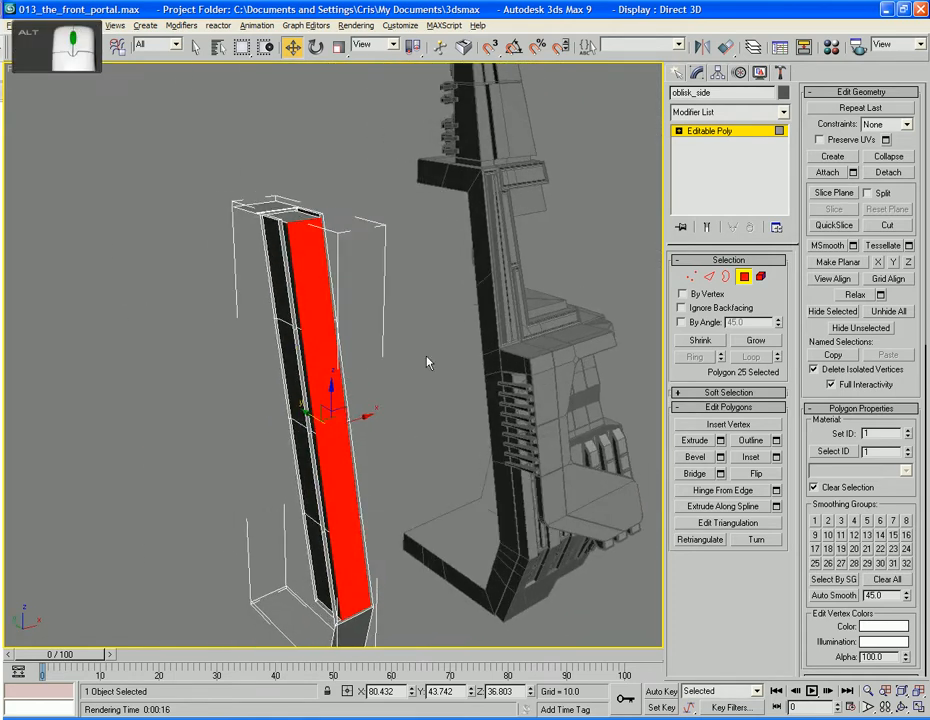
Move the front polygon farther out to a Y position of about 35.41 and cut three edges across it, in line with the side divisions.
left_click_drag(314, 418, 344, 434)
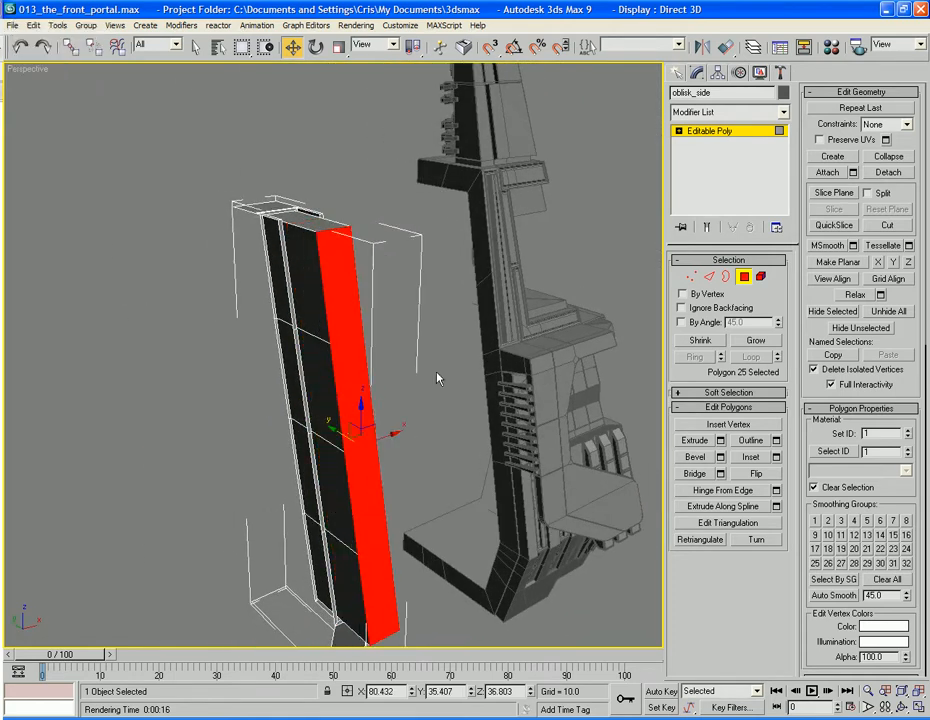
left_click(438, 377)
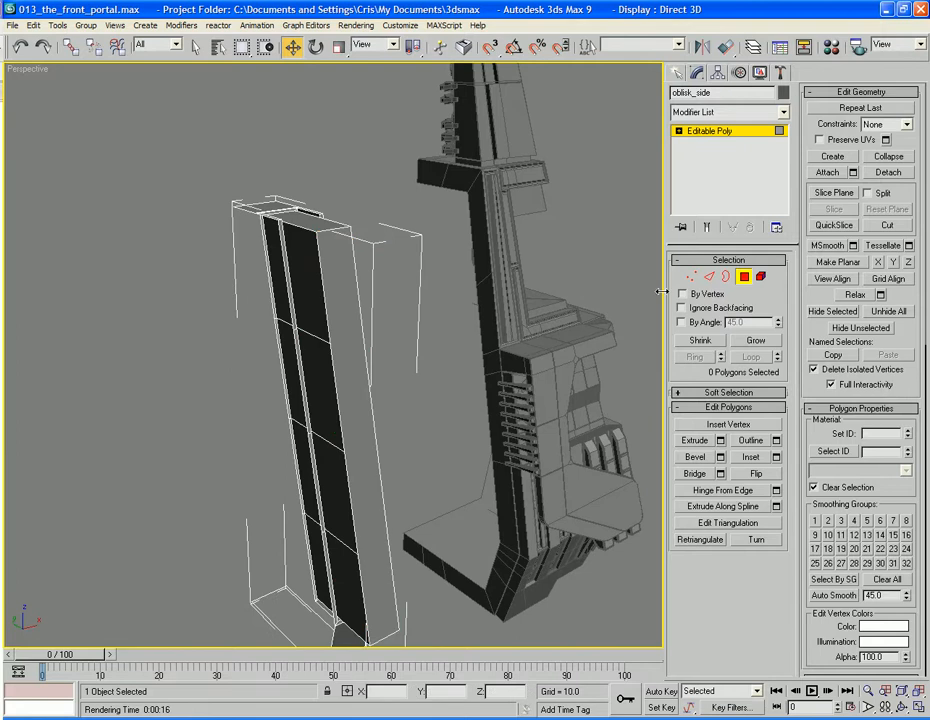
left_click(887, 226)
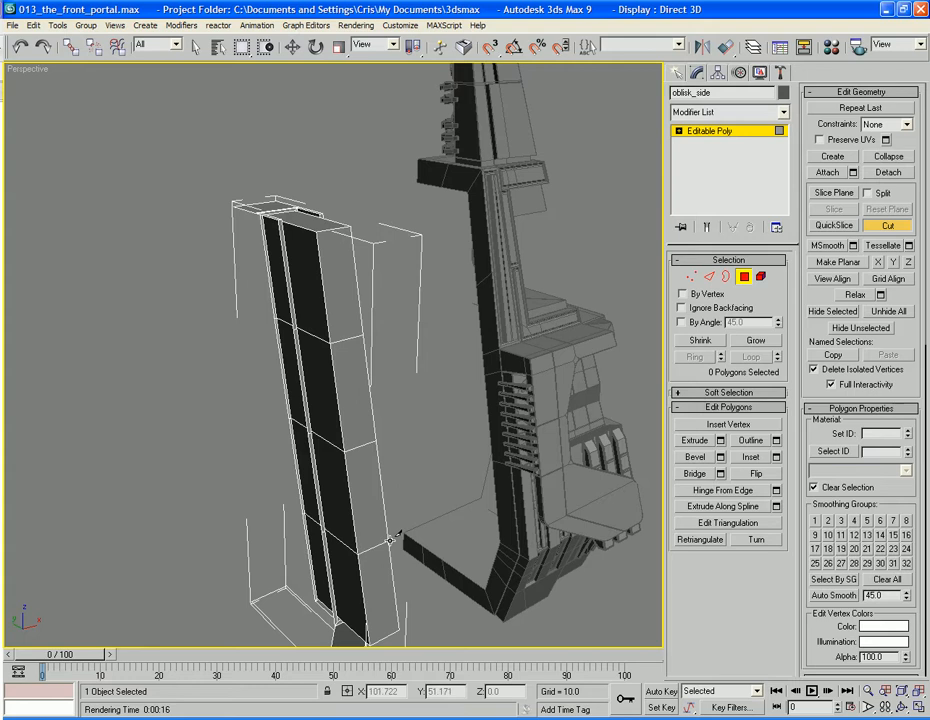
middle_click_drag(318, 495, 380, 495, "alt")
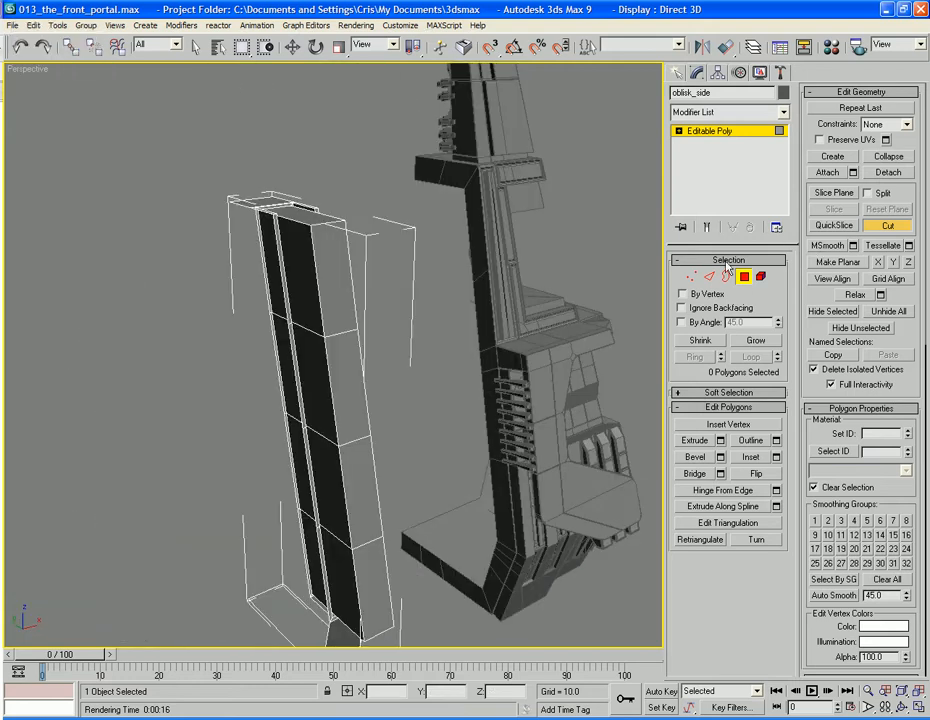
Select the four front polygons of the inner block and move them back along Y to about 43.24.
key("w")
left_click(345, 272)
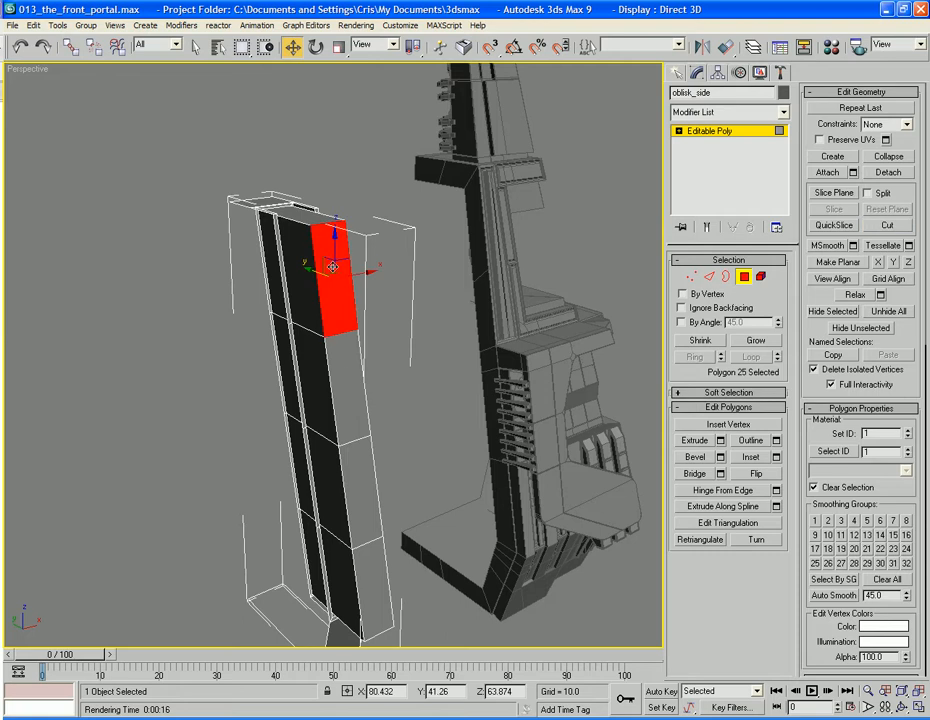
left_click(346, 380, "ctrl")
left_click(344, 465, "ctrl")
left_click(365, 573, "ctrl")
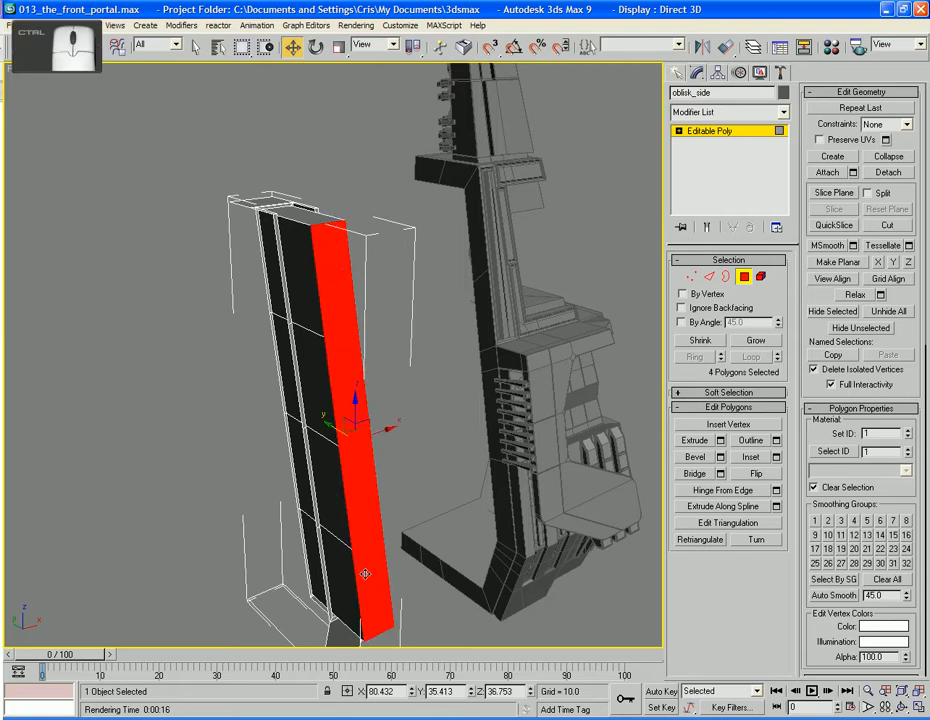
left_click_drag(333, 417, 305, 394)
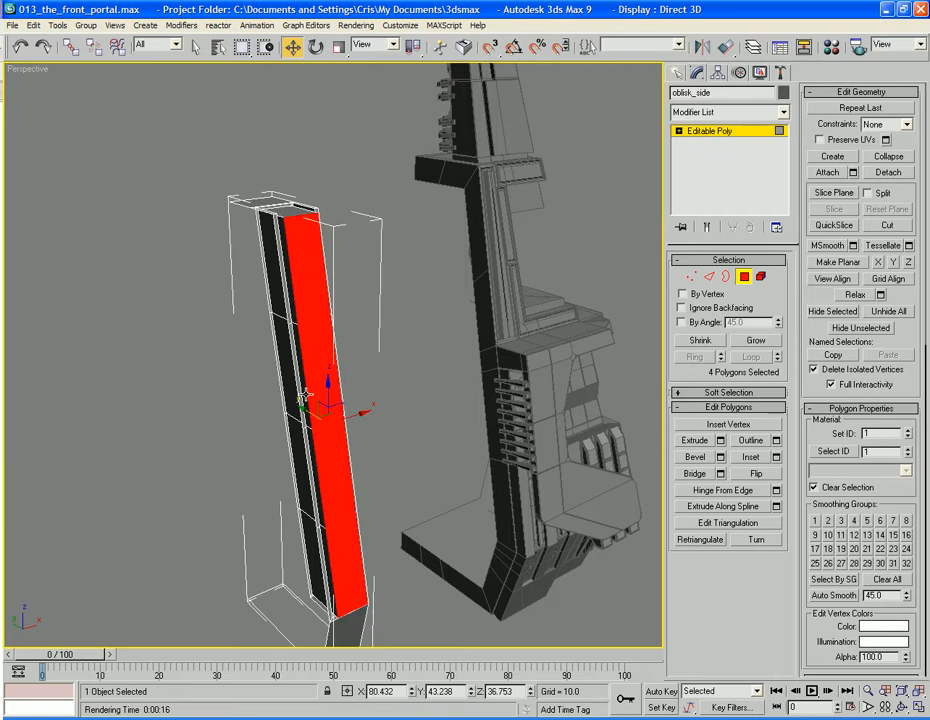
left_click(381, 387)
Select the lengthwise edges in all four segments of the strip and connect them to add a crosswise division to each segment.
middle_click_drag(381, 387, 358, 352, "alt")
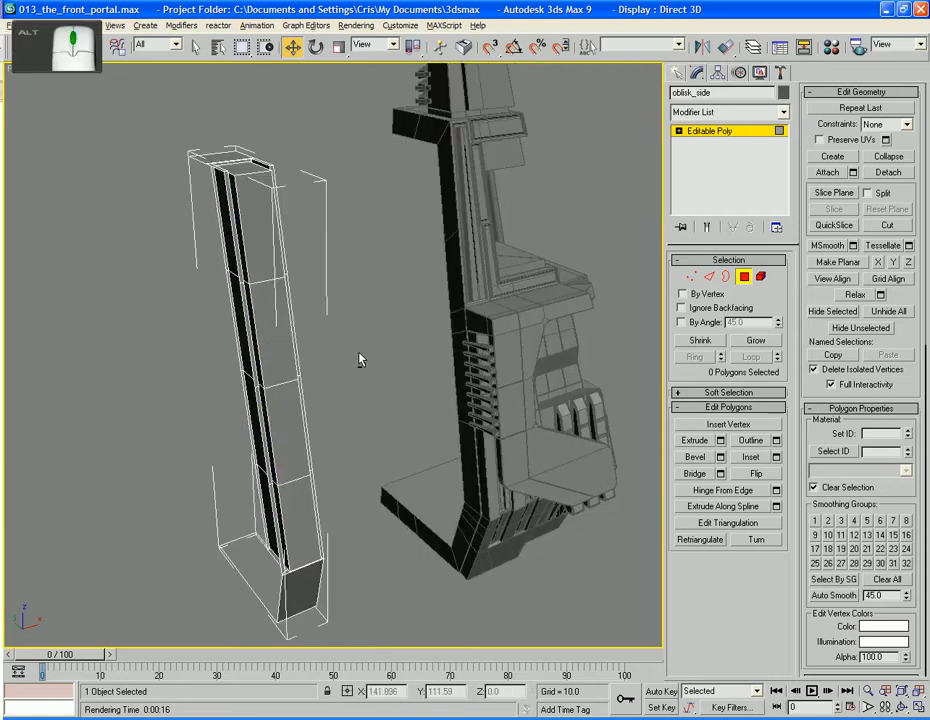
left_click(708, 277)
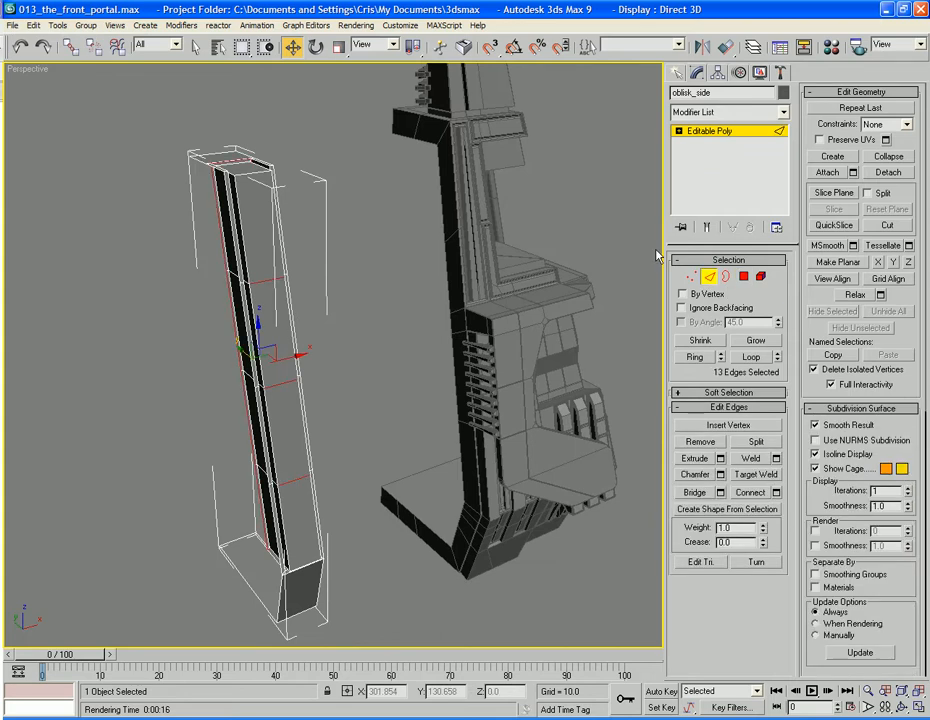
left_click(341, 225)
left_click_drag(190, 215, 189, 215)
left_click_drag(335, 319, 206, 326, "ctrl")
left_click_drag(342, 434, 214, 427, "ctrl")
middle_click_drag(268, 505, 316, 429, "alt")
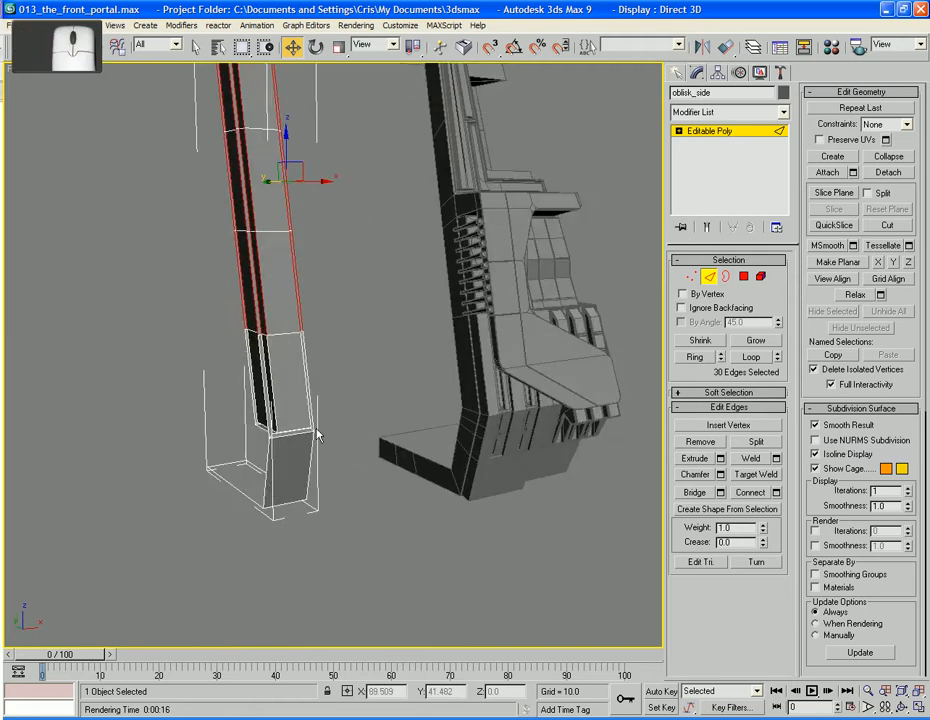
left_click_drag(340, 387, 212, 382, "ctrl")
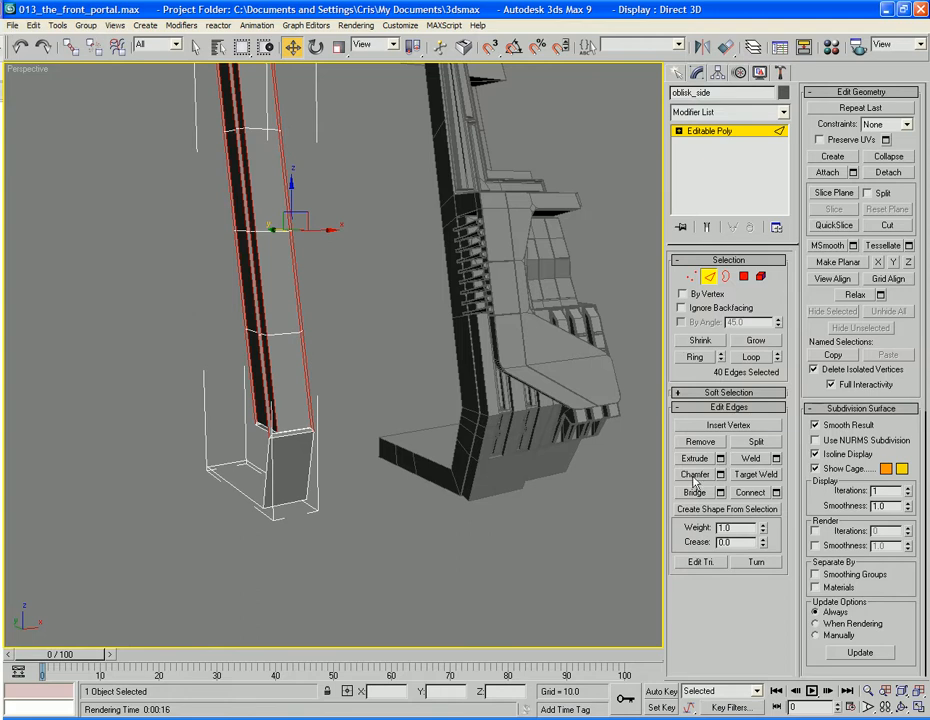
left_click(750, 495)
left_click(355, 274)
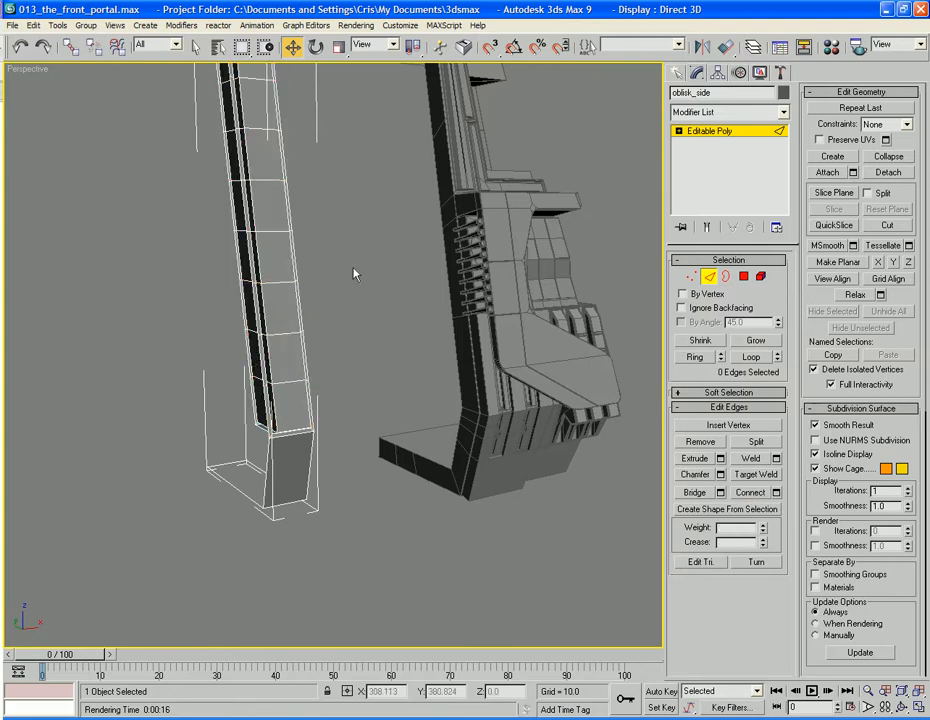
Select the second and third front polygons from the strip's upper end and move them outward along Y to about 37.75.
middle_click_drag(355, 274, 455, 365)
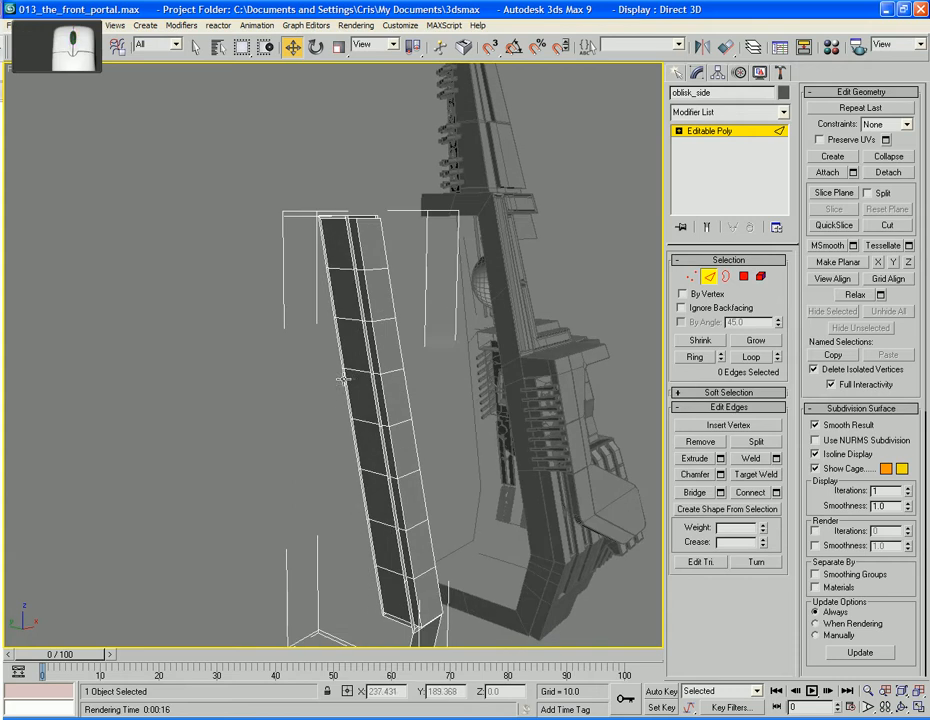
left_click(743, 278)
left_click(381, 292)
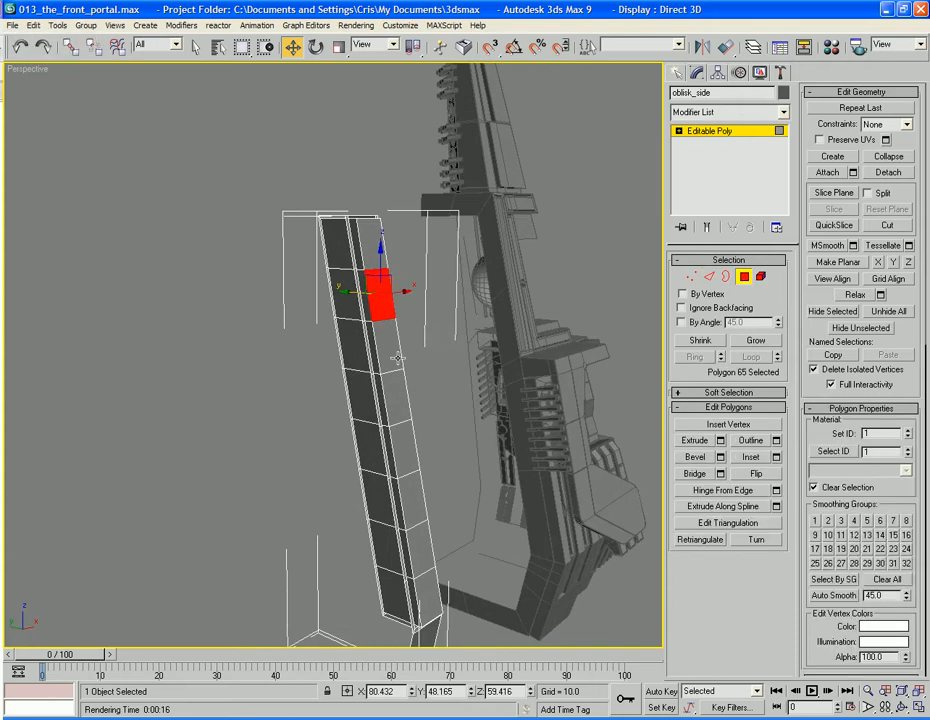
left_click(397, 358, "ctrl")
middle_click_drag(392, 340, 394, 386)
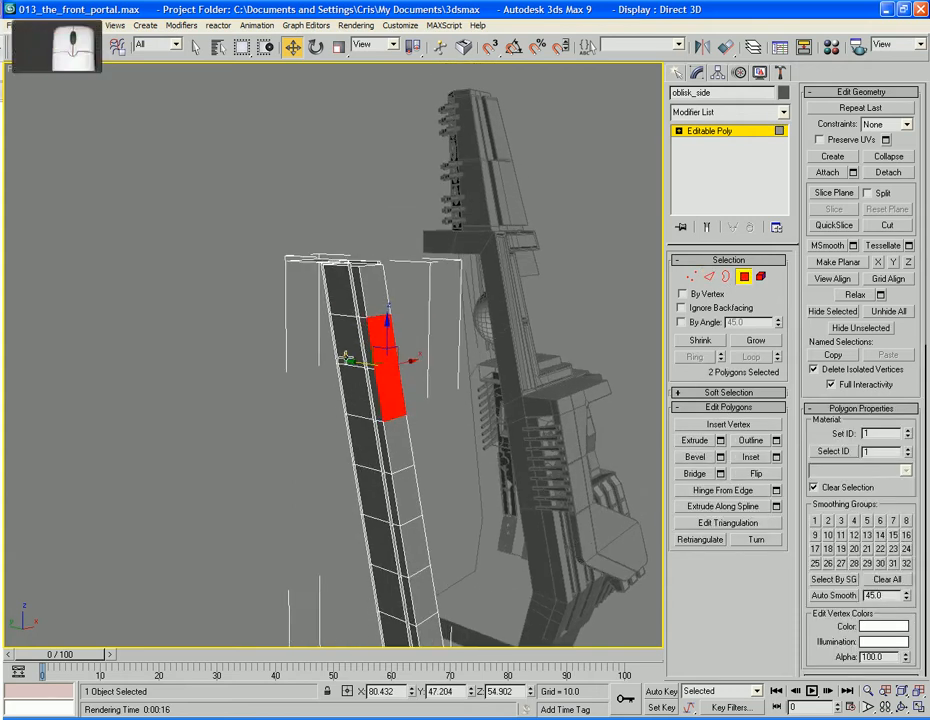
left_click_drag(361, 364, 401, 368)
middle_click_drag(401, 368, 480, 372, "alt")
Flatten the two protruding front polygons into a vertical face by scaling them to 0 along Y.
key("ctrl+r")
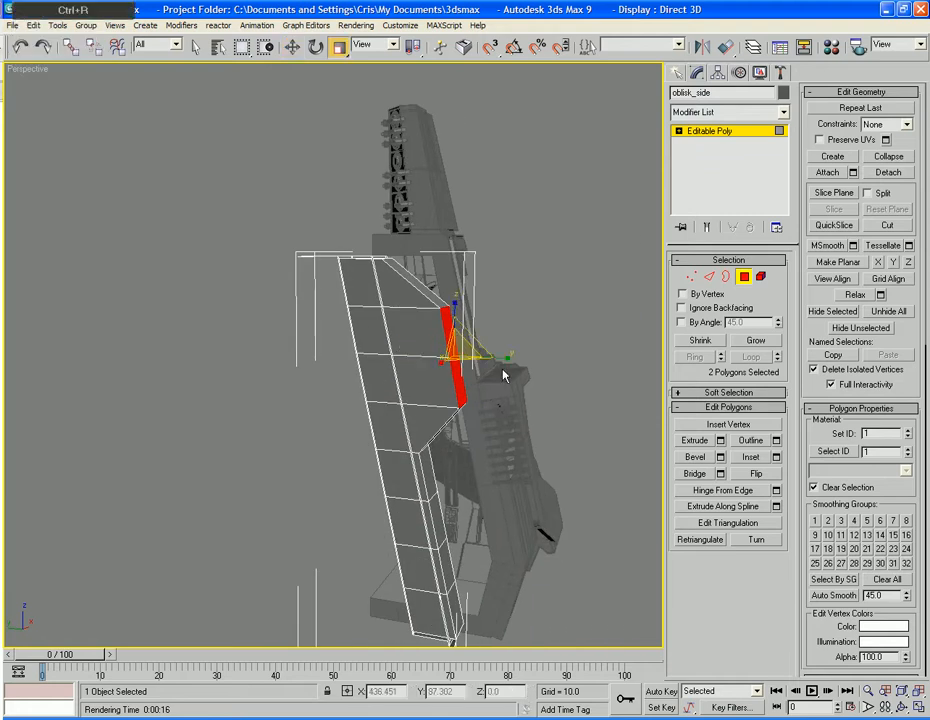
left_click_drag(503, 376, 398, 409)
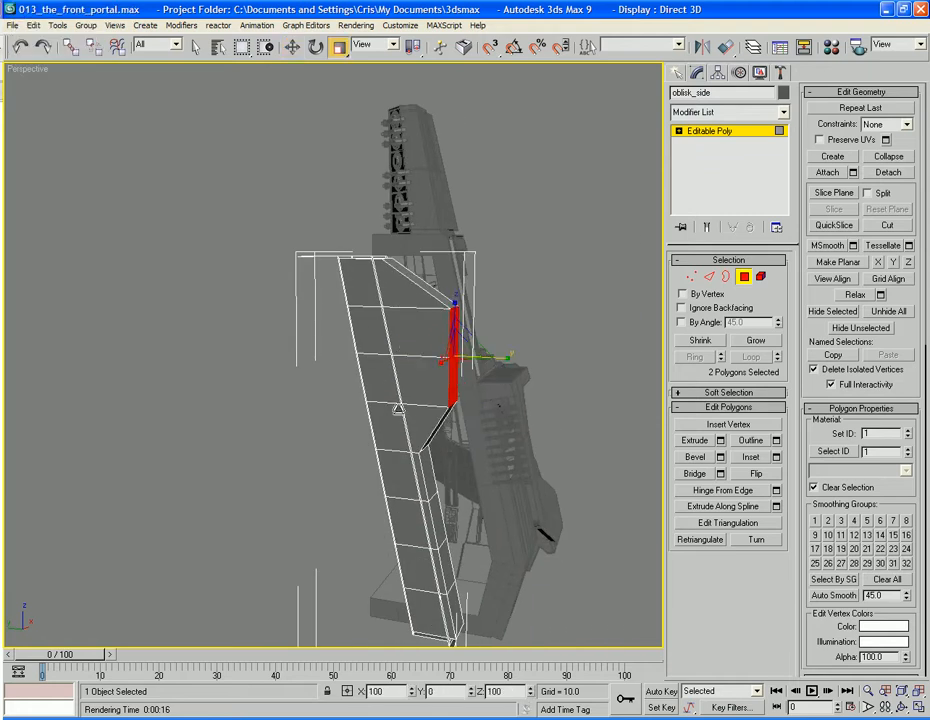
left_click_drag(848, 424, 791, 430)
middle_click_drag(551, 382, 511, 337)
scroll(512, 343, "down", 3)
scroll(432, 400, "up", 4)
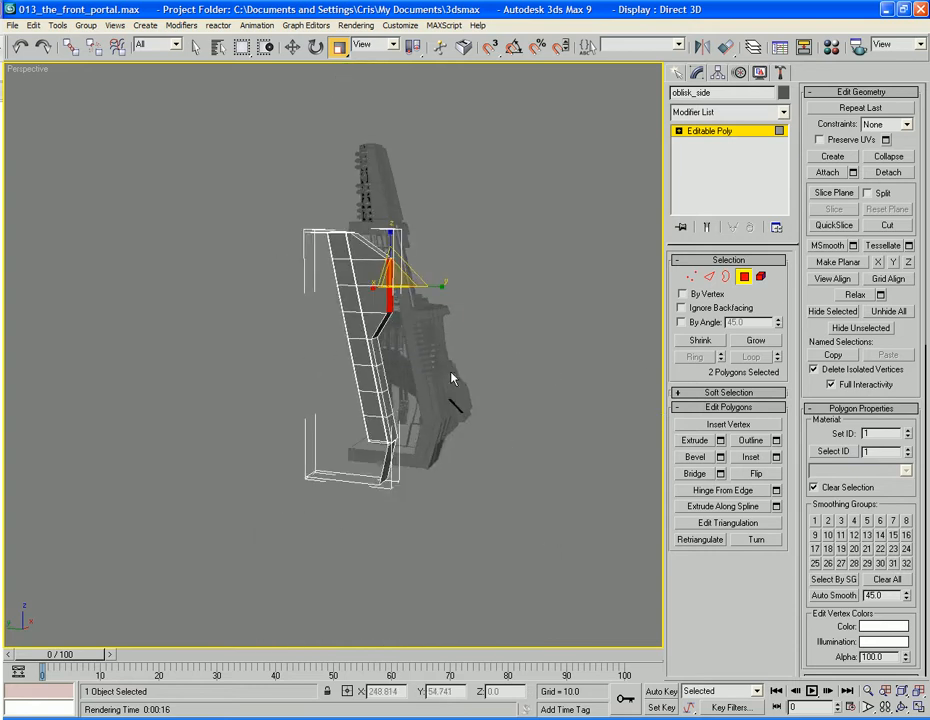
Move the crosswise front edge beneath the bulge to about Y 41.49, Z 40.27, and the next edge down to about Y 42.51, Z 36.42.
left_click(709, 276)
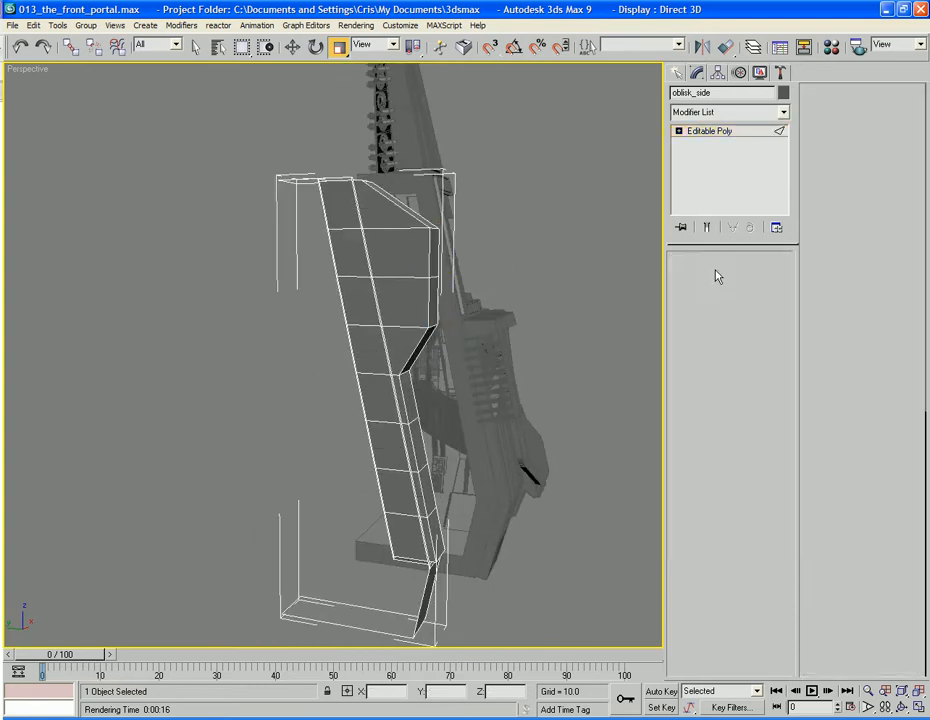
middle_click_drag(418, 384, 388, 374, "alt")
left_click(383, 358)
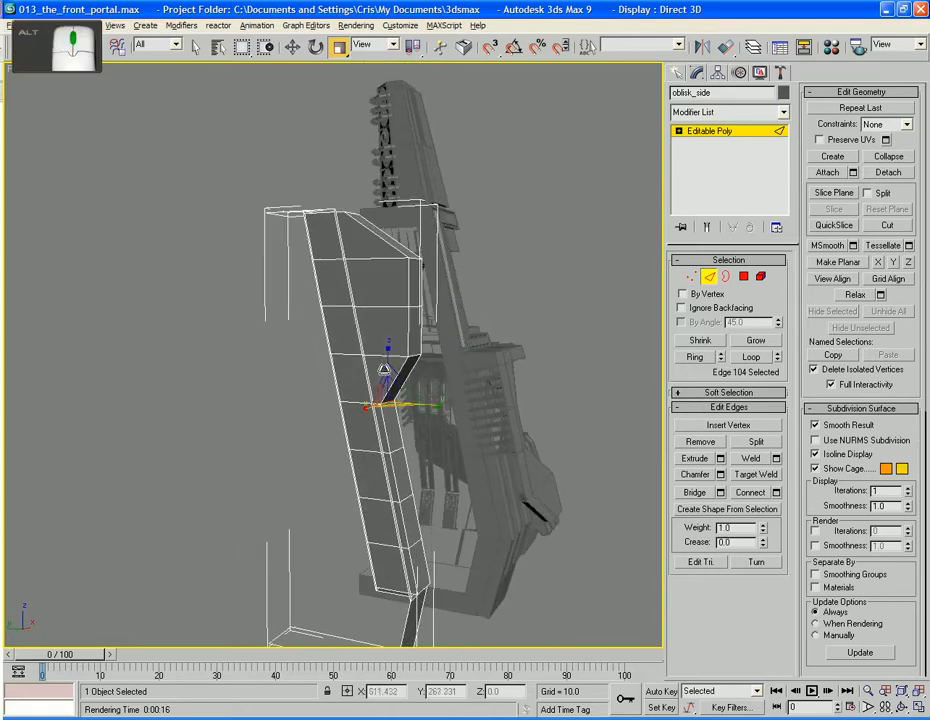
key("w")
left_click_drag(375, 384, 384, 364)
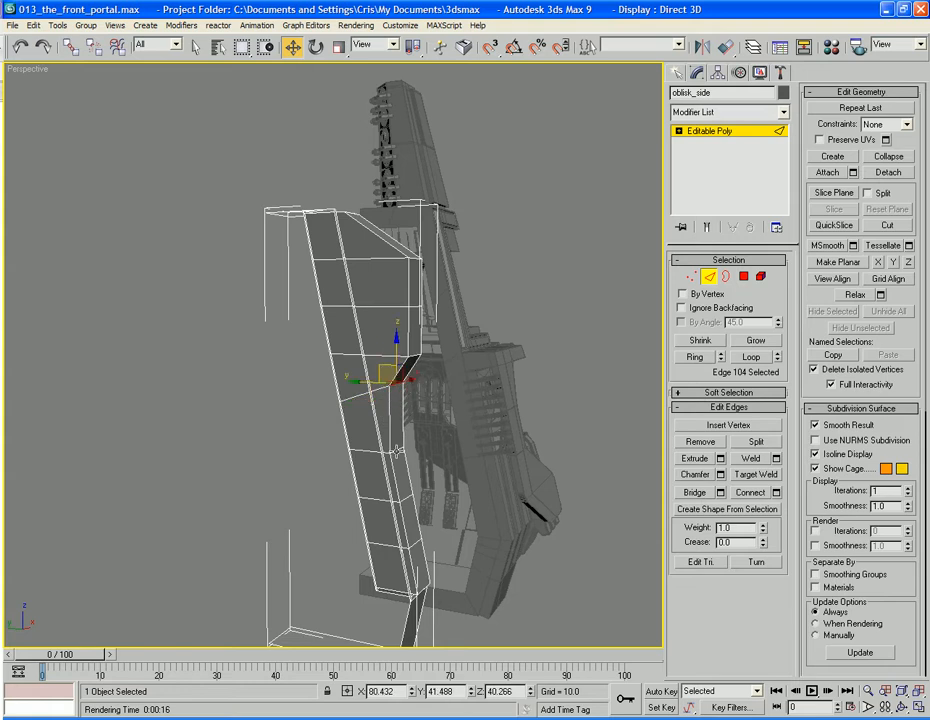
left_click(397, 447)
left_click_drag(383, 430, 378, 403)
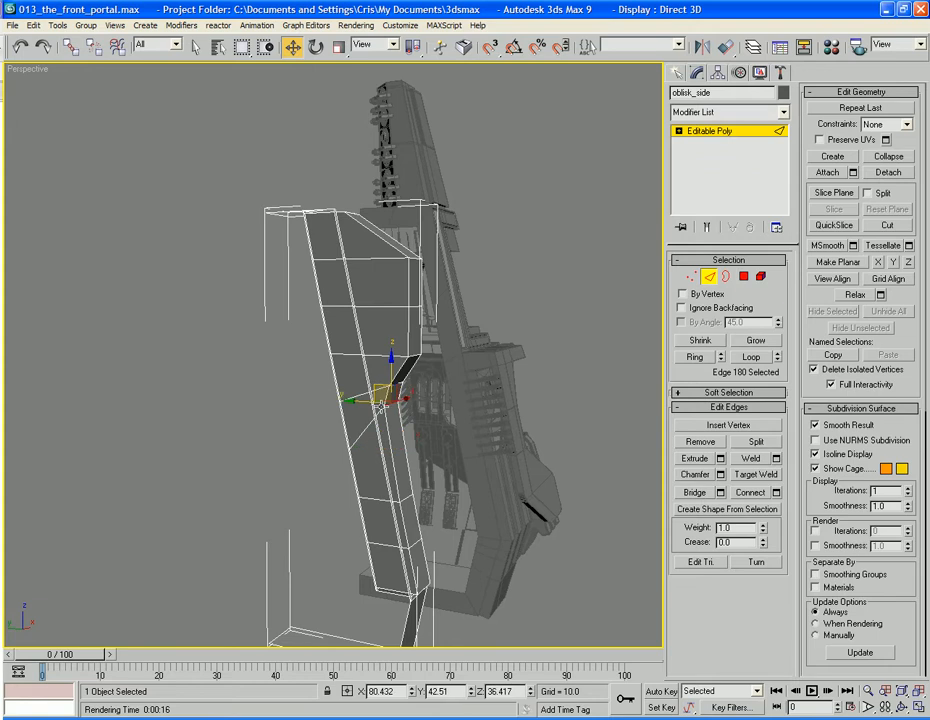
Raise the third crosswise front edge close beneath the other two and readjust the uppermost of them to about Y 41.21, Z 41.68.
left_click(403, 498)
left_click_drag(391, 478, 384, 358)
left_click(397, 380)
middle_click_drag(442, 291, 540, 290, "alt")
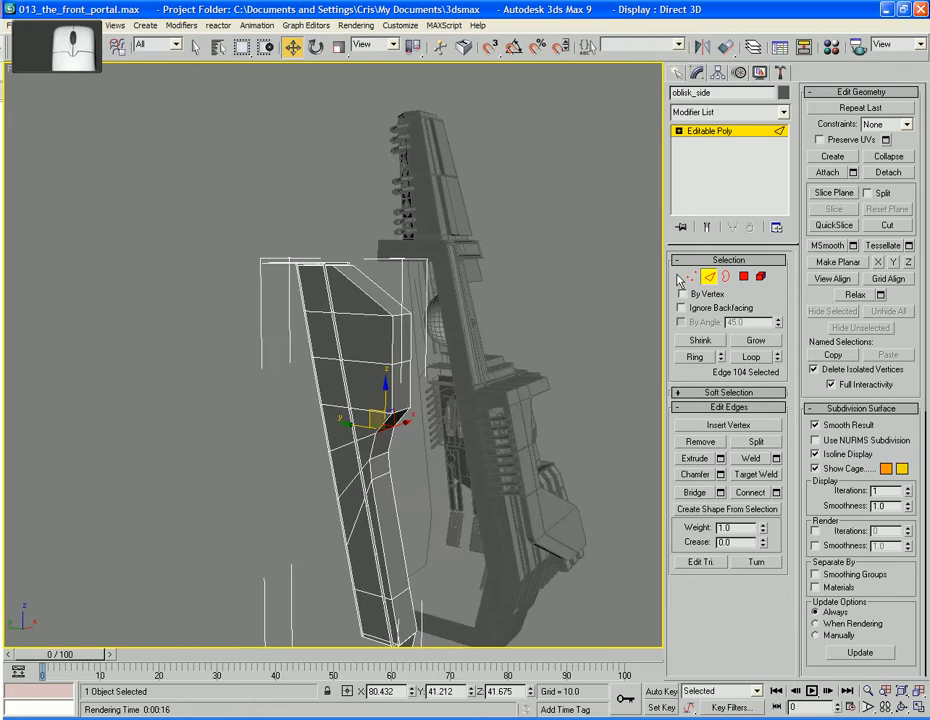
Select the ten lengthwise edges of the uppermost segment and connect them with a crosswise division.
left_click(385, 290)
left_click(411, 287)
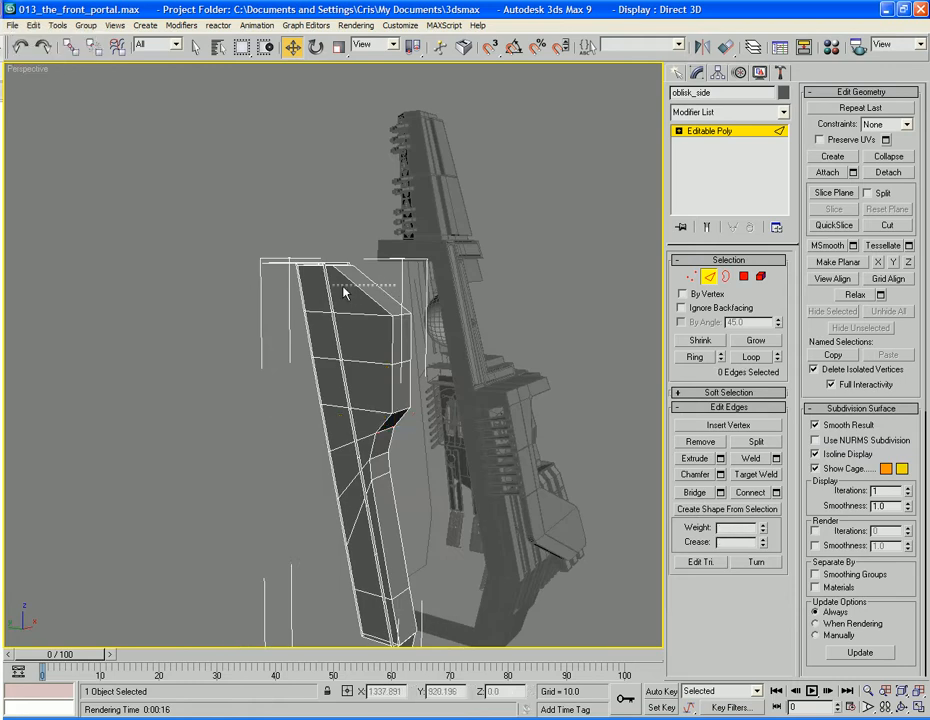
left_click_drag(248, 292, 430, 285)
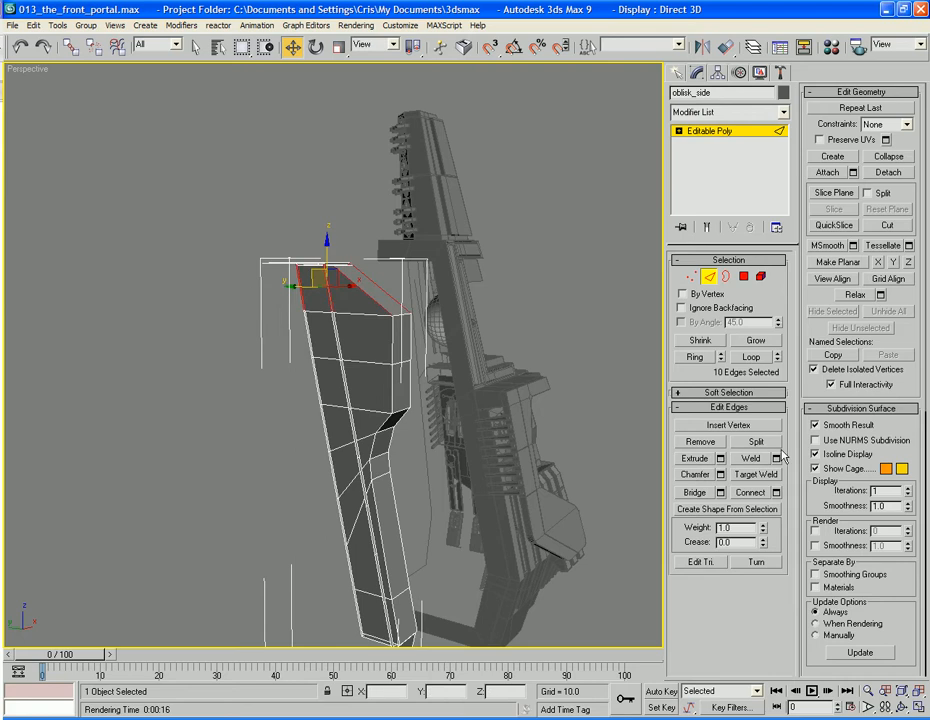
left_click(749, 492)
middle_click_drag(495, 378, 538, 423)
Move the new division's front edge inward in the YZ plane to make the upper slope concave.
left_click(431, 321)
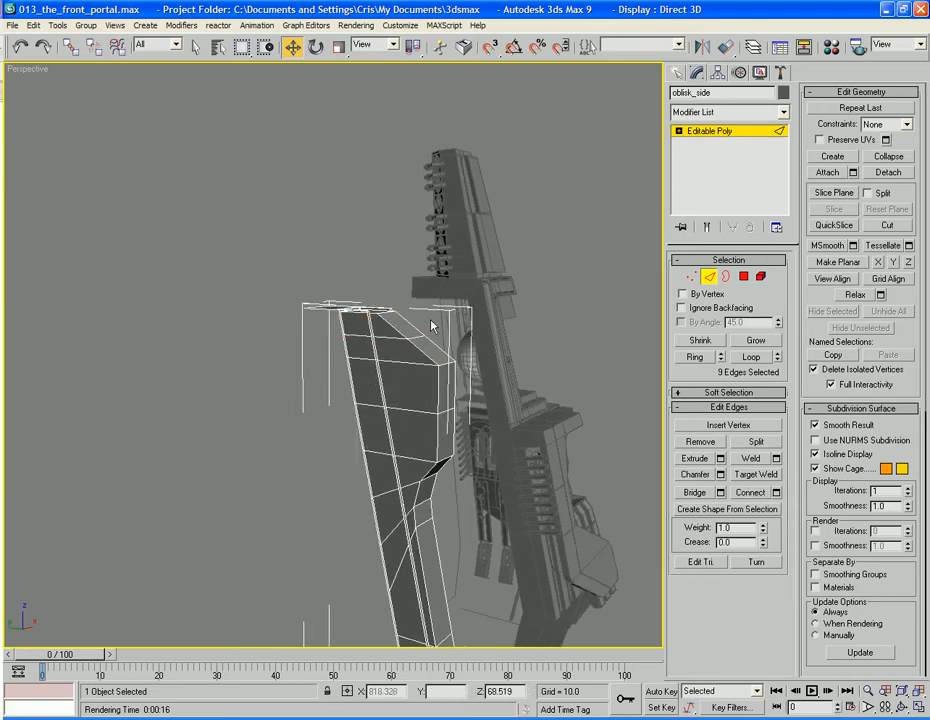
left_click(400, 328)
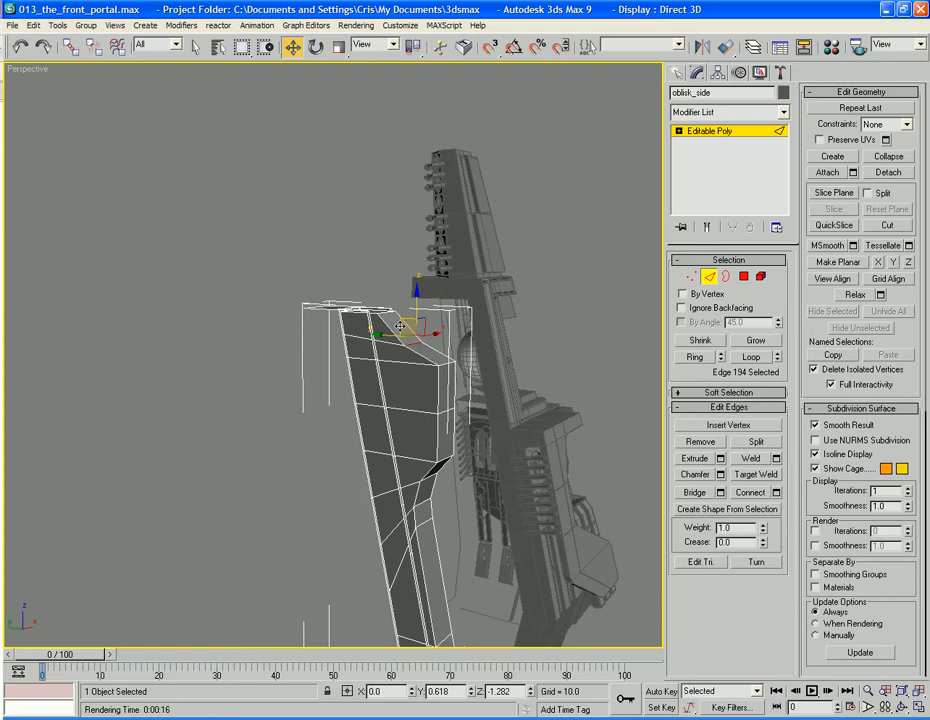
left_click_drag(400, 328, 393, 322)
left_click(328, 472)
middle_click_drag(403, 456, 417, 439, "alt")
Lower the vertical front face's upper edge to about Z 62.57 and raise its lower edge to about Z 47.48.
left_click(373, 343)
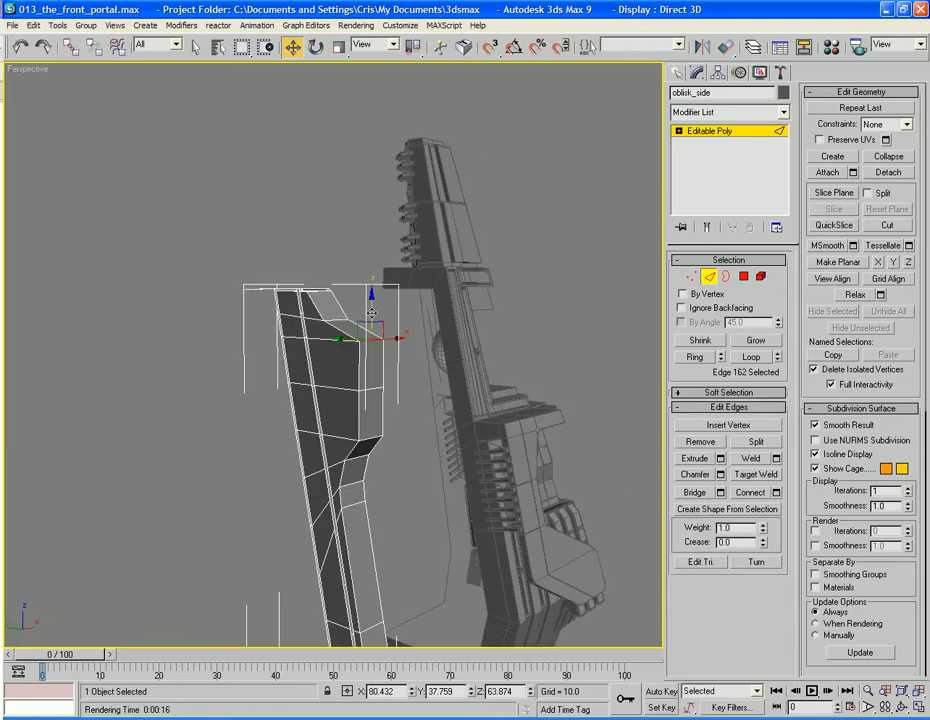
left_click_drag(373, 307, 375, 336)
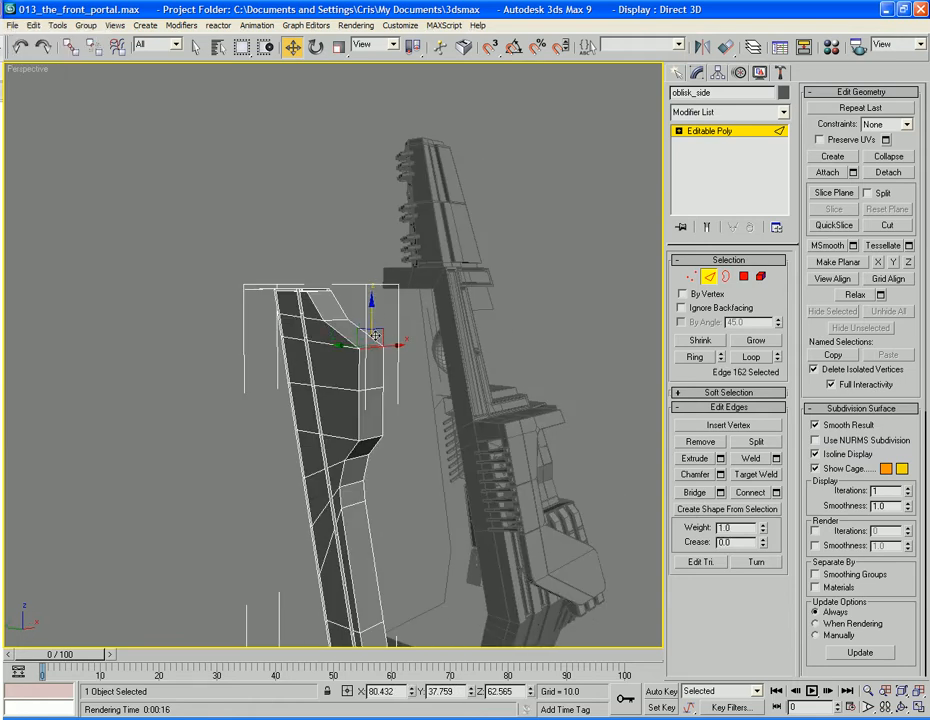
left_click(373, 441)
left_click_drag(373, 405, 376, 392)
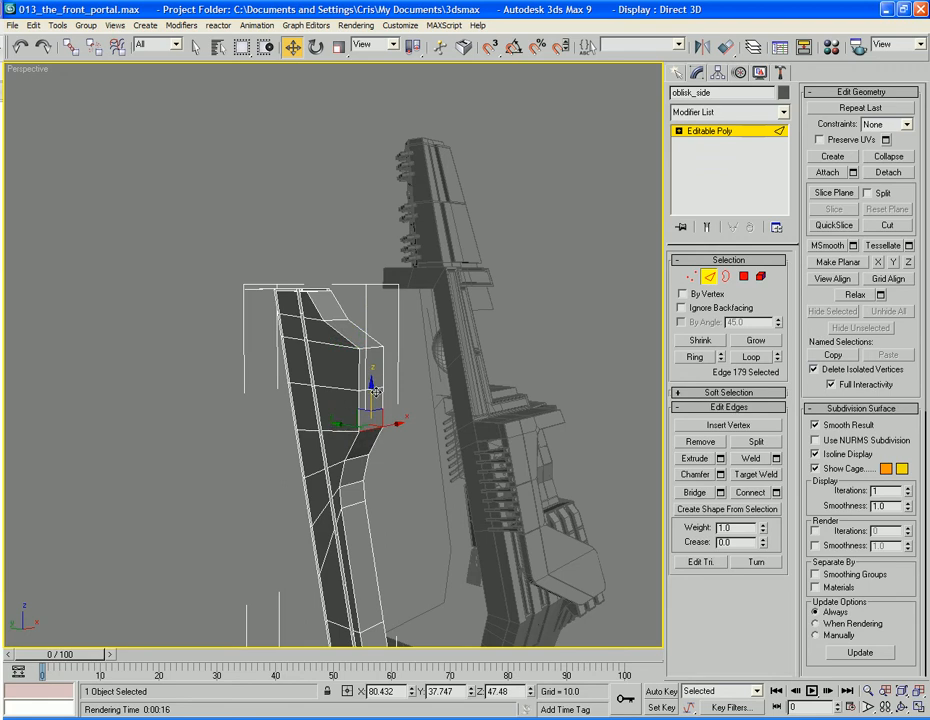
left_click(210, 436)
Select the two polygons of the vertical front face and move them back along Y to about 39.25.
middle_click_drag(210, 436, 331, 452, "alt")
scroll(286, 445, "down", 3)
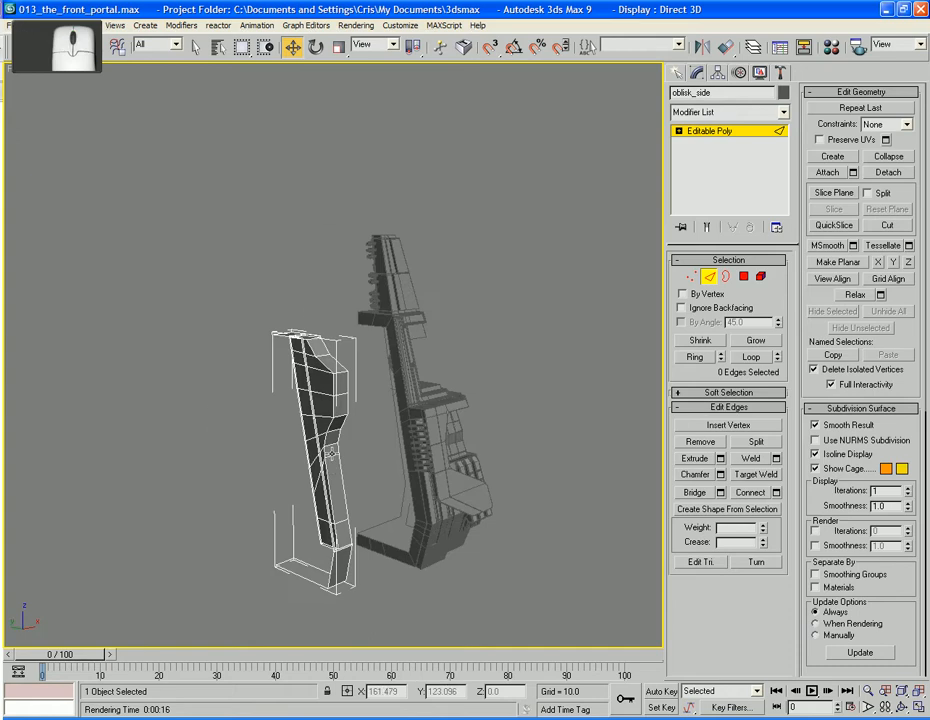
scroll(331, 452, "up", 4)
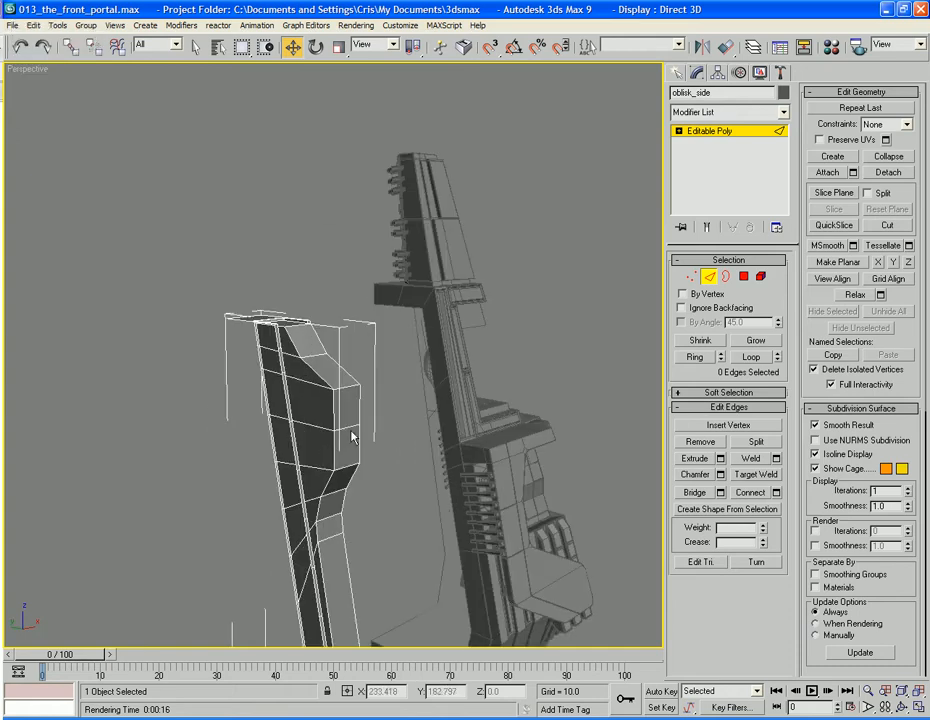
left_click(743, 276)
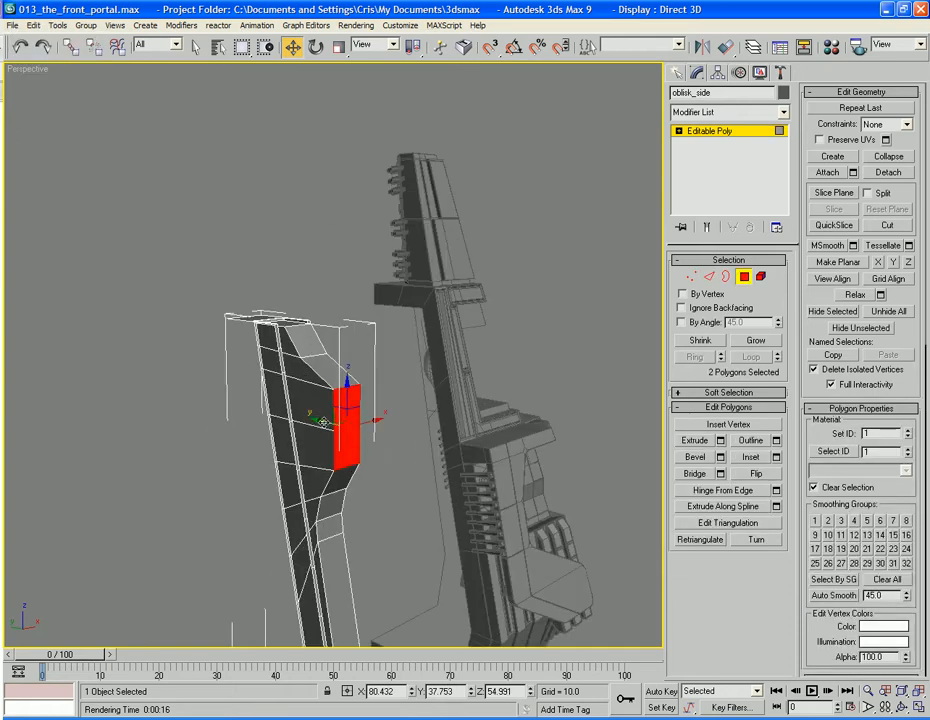
middle_click_drag(407, 550, 540, 390, "alt")
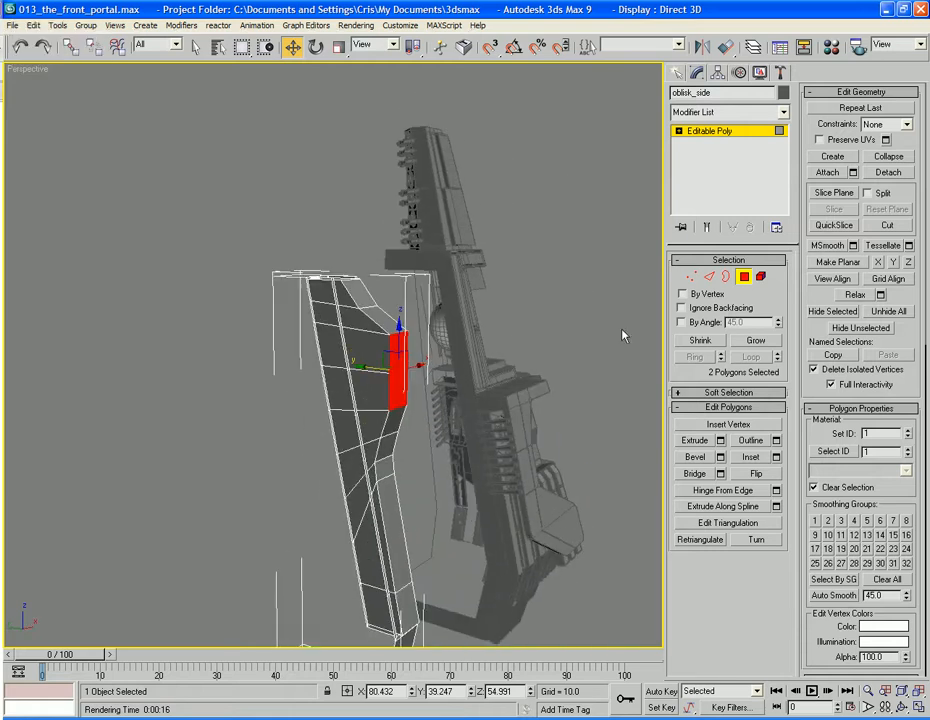
Shift the crosswise front edge in the middle of the upper slope slightly downward.
left_click(711, 277)
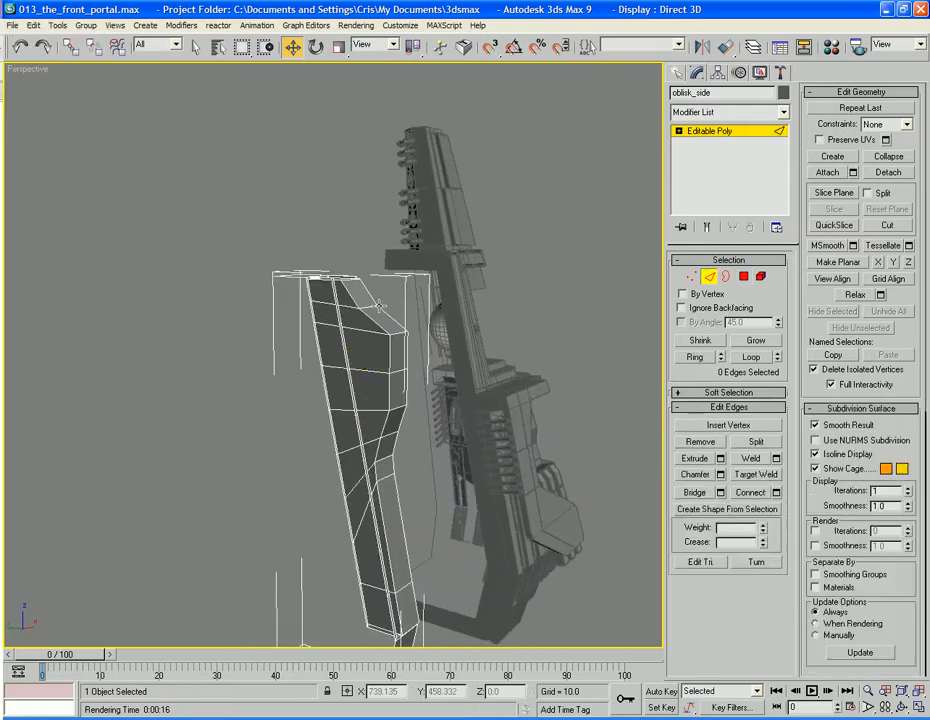
left_click(360, 298)
left_click_drag(356, 291, 359, 297)
Fine-tune the crosswise front edges beneath the bulge to smooth the lower curve, undoing a stray move of a side edge.
left_click(374, 416)
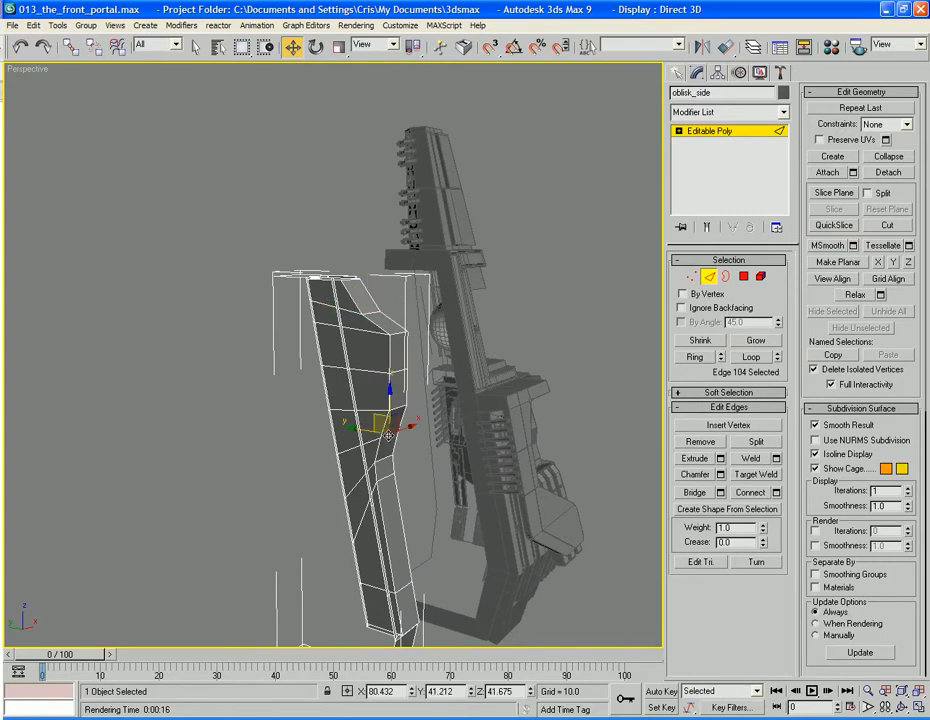
left_click_drag(374, 414, 378, 411)
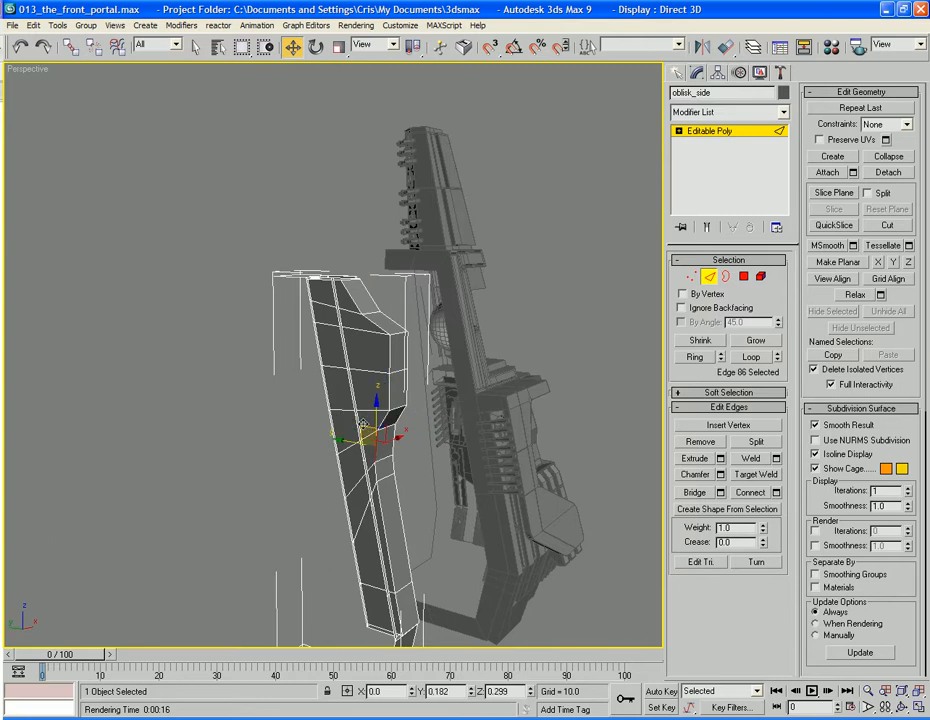
left_click(363, 426)
key("ctrl+z")
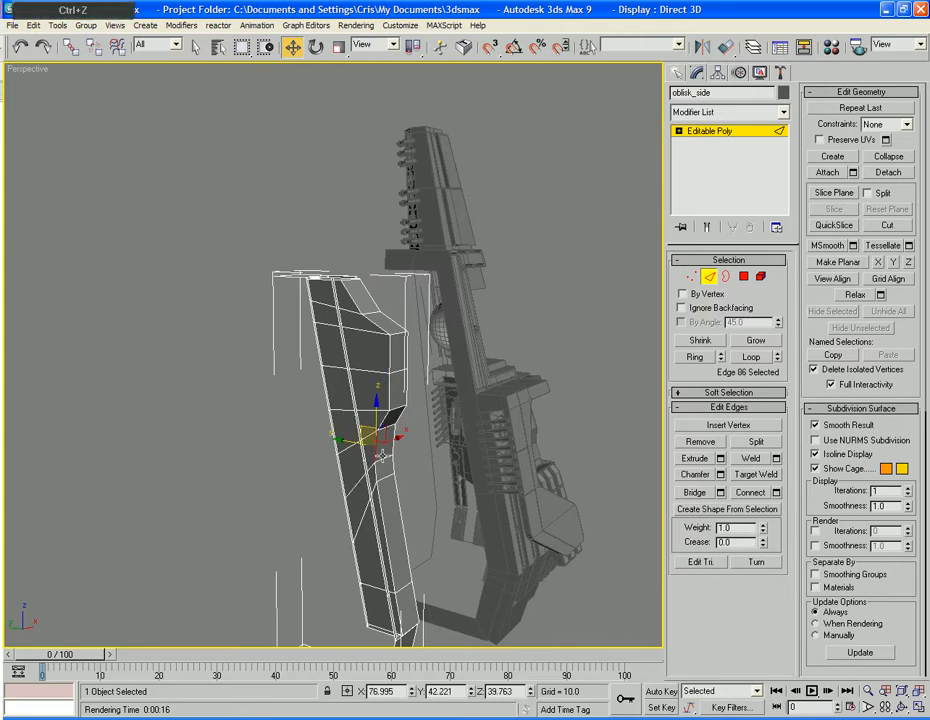
left_click(386, 461)
mouse_move(371, 437)
left_mouse_down()
mouse_move(370, 425)
mouse_move(372, 455)
mouse_move(370, 440)
left_mouse_up()
left_click(386, 479)
left_click(301, 490)
Try connecting the ring of crosswise edges around the strip to add a lengthwise division, and undo it.
middle_click_drag(299, 487, 330, 485, "alt")
scroll(279, 472, "down", 3)
scroll(271, 502, "up", 5)
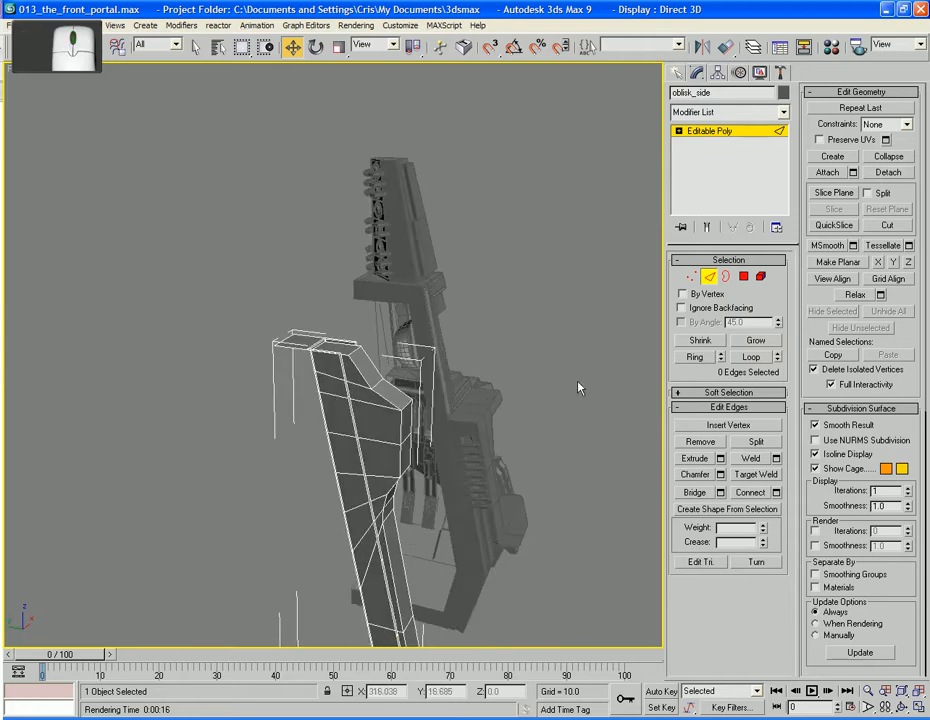
left_click(370, 438)
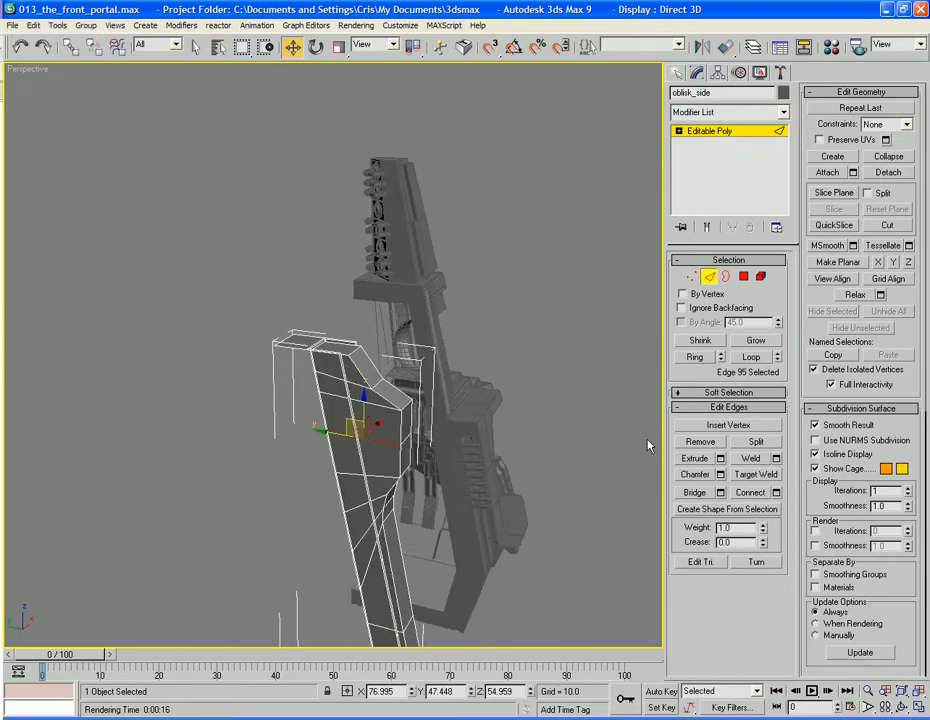
left_click(696, 357)
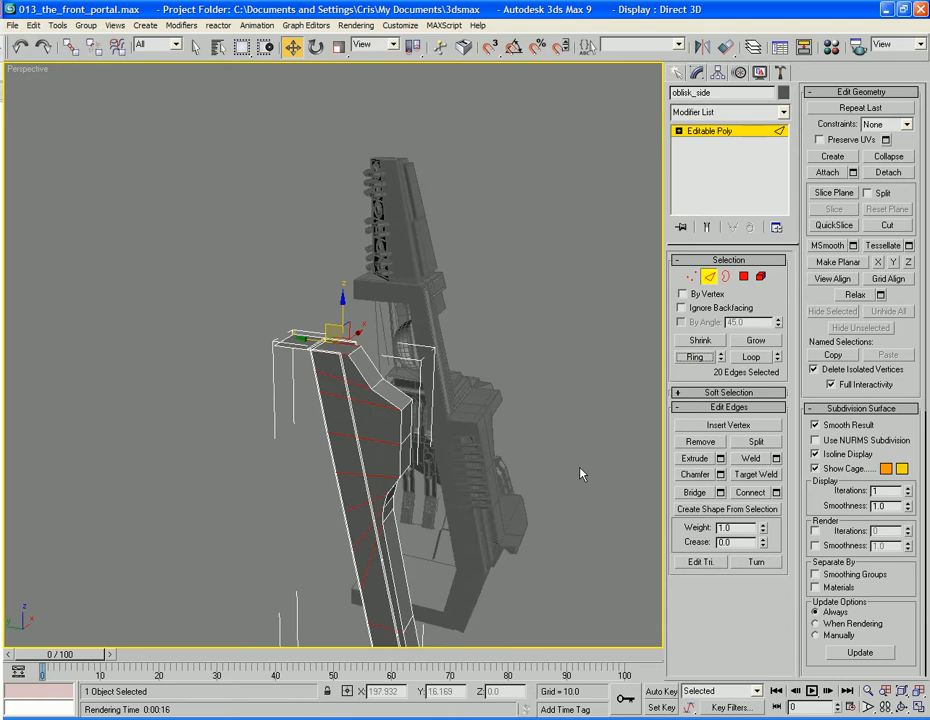
middle_click_drag(583, 474, 436, 418)
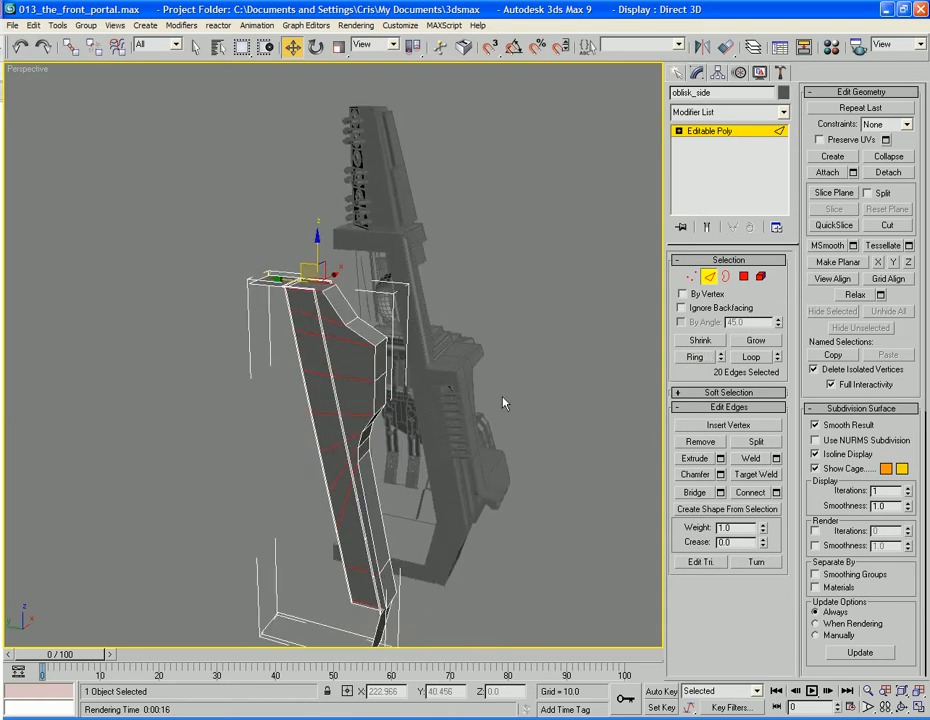
mouse_move(503, 403)
middle_mouse_down()
mouse_move(502, 421)
mouse_move(347, 430)
mouse_move(505, 411)
middle_mouse_up()
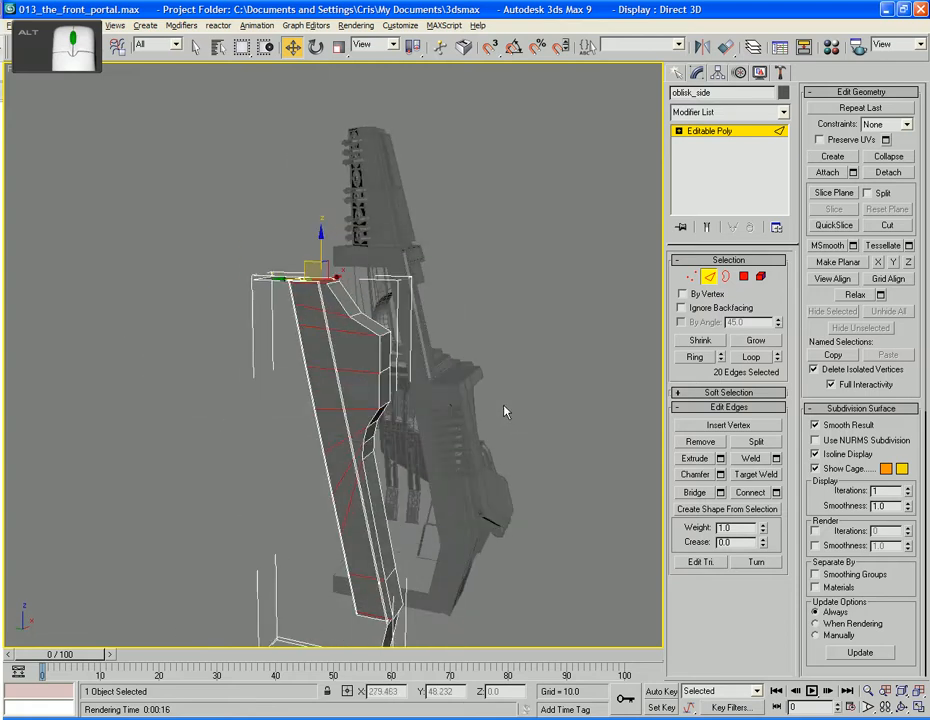
left_click(750, 492)
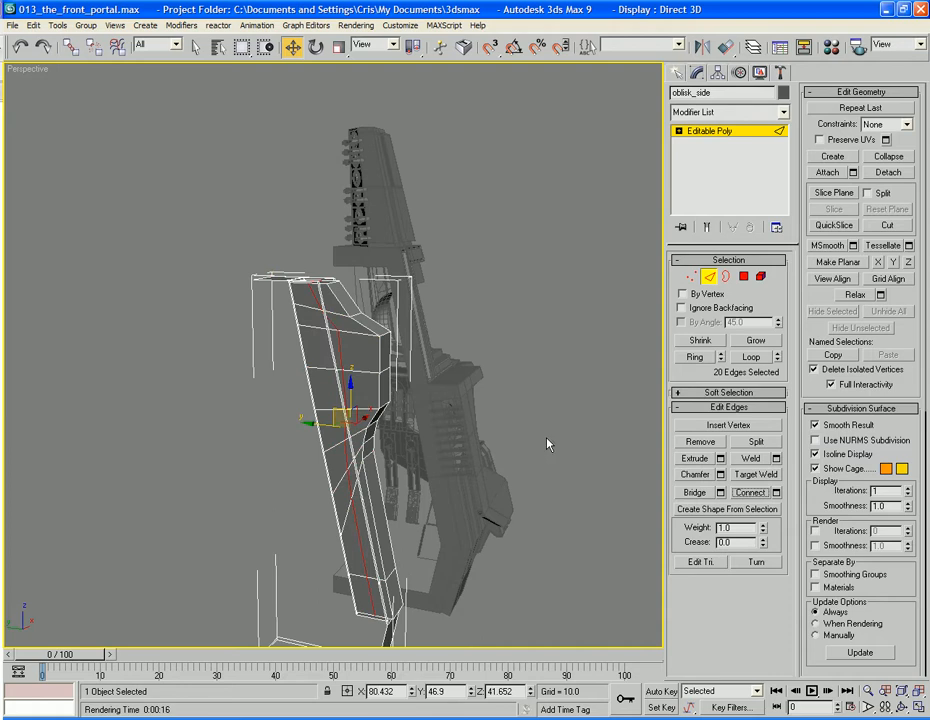
key("ctrl+z")
left_click(557, 344)
Select the edges running around the front bulge, including its side faces, and connect them to add a lengthwise division framing the bulge.
middle_click_drag(556, 340, 579, 334, "alt")
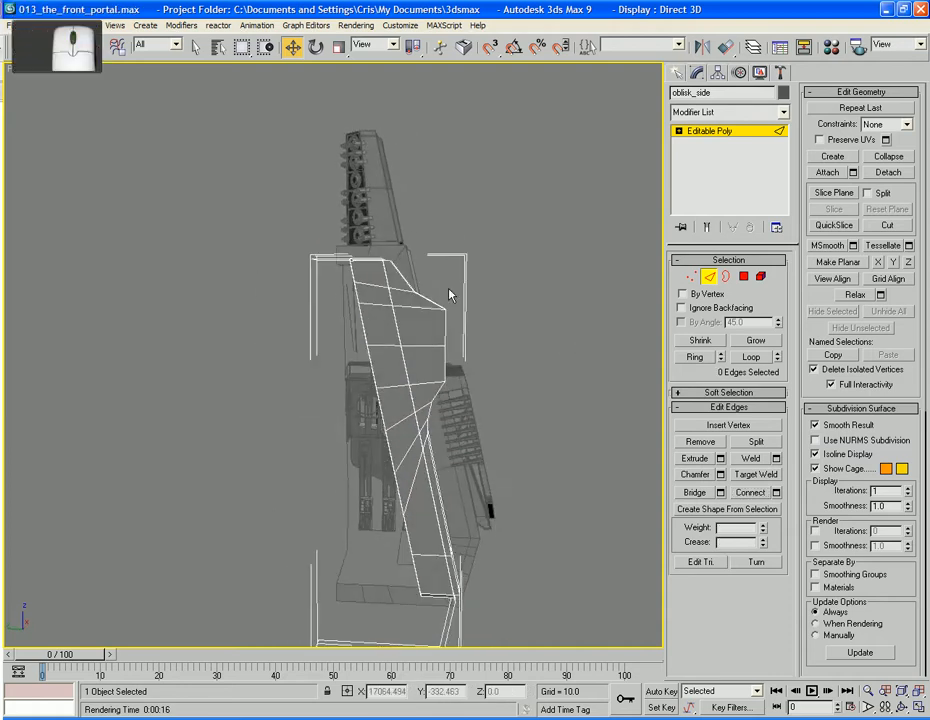
middle_click_drag(448, 293, 448, 258, "alt")
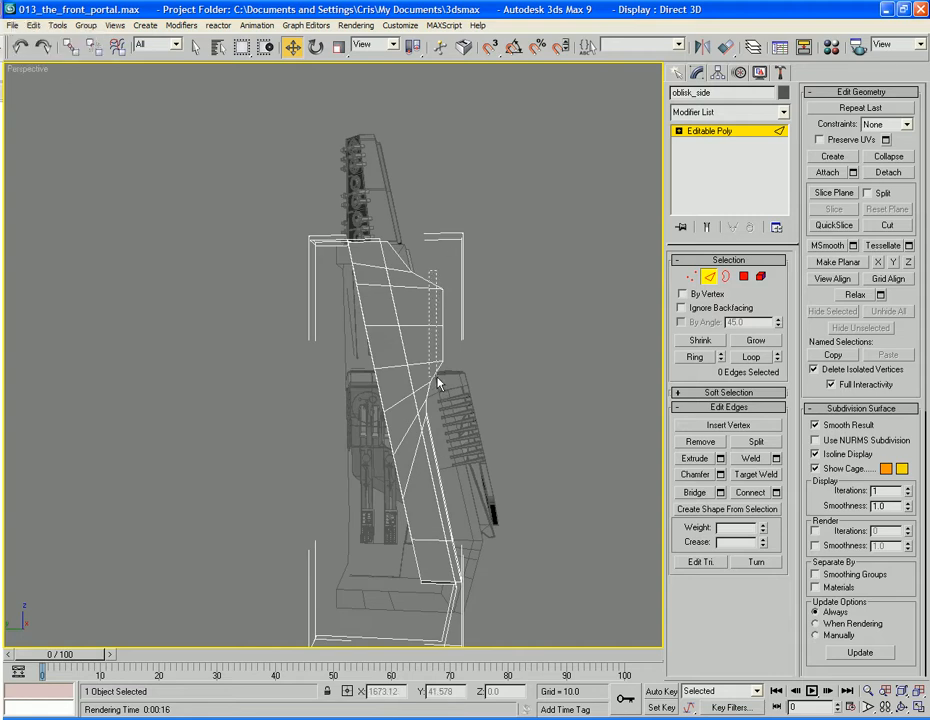
double_click(437, 383)
middle_click_drag(472, 378, 490, 388, "alt")
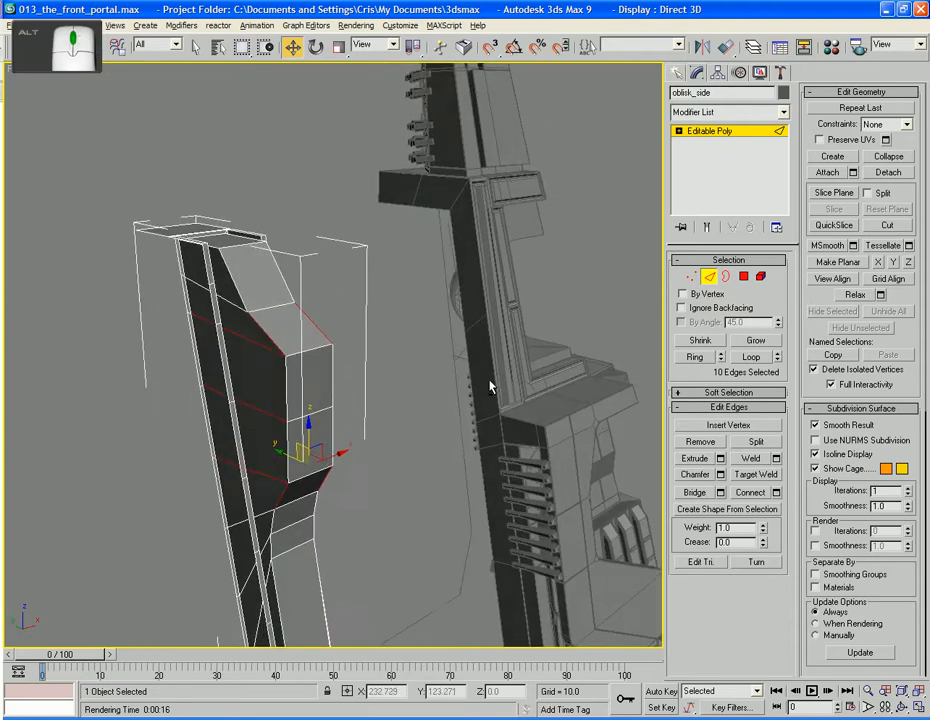
left_click(776, 492)
middle_click_drag(262, 366, 328, 533, "alt")
middle_click_drag(405, 568, 395, 547, "alt")
left_click(604, 550)
left_click(604, 548)
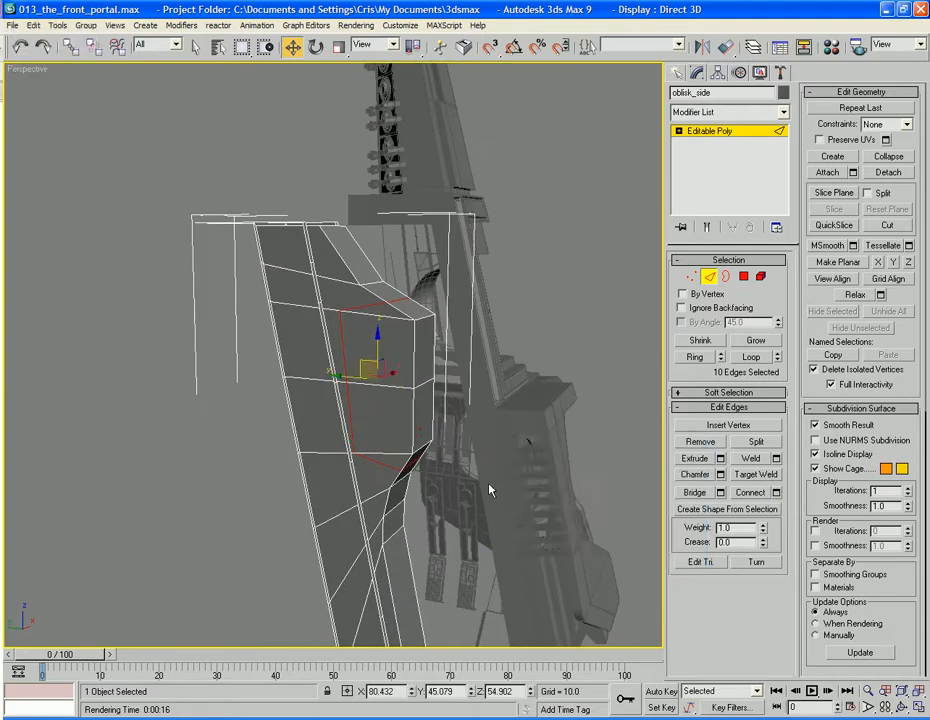
middle_click_drag(492, 546, 509, 436, "alt")
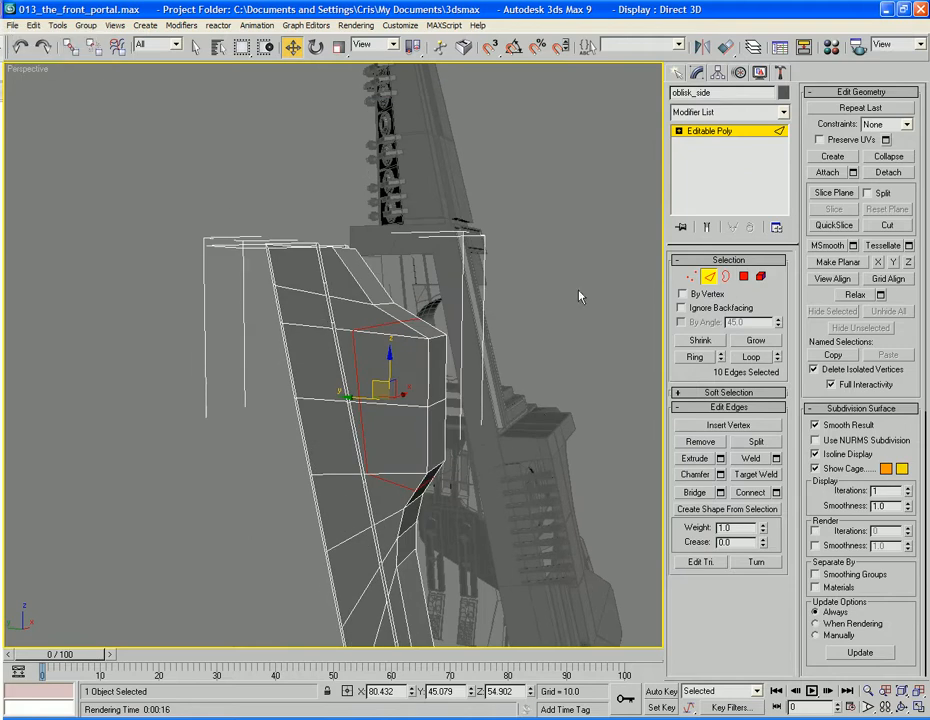
Reposition the crosswise front edges on the slope above the bulge to smooth the upper curve.
left_click(400, 305)
left_click(407, 321)
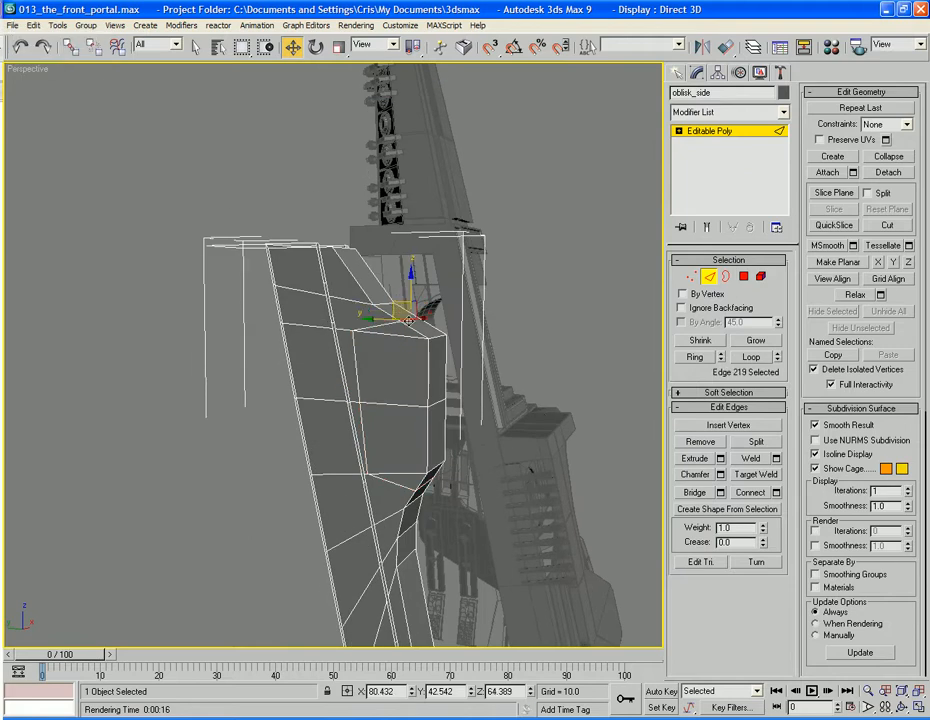
left_click_drag(400, 306, 357, 275)
left_click(375, 285)
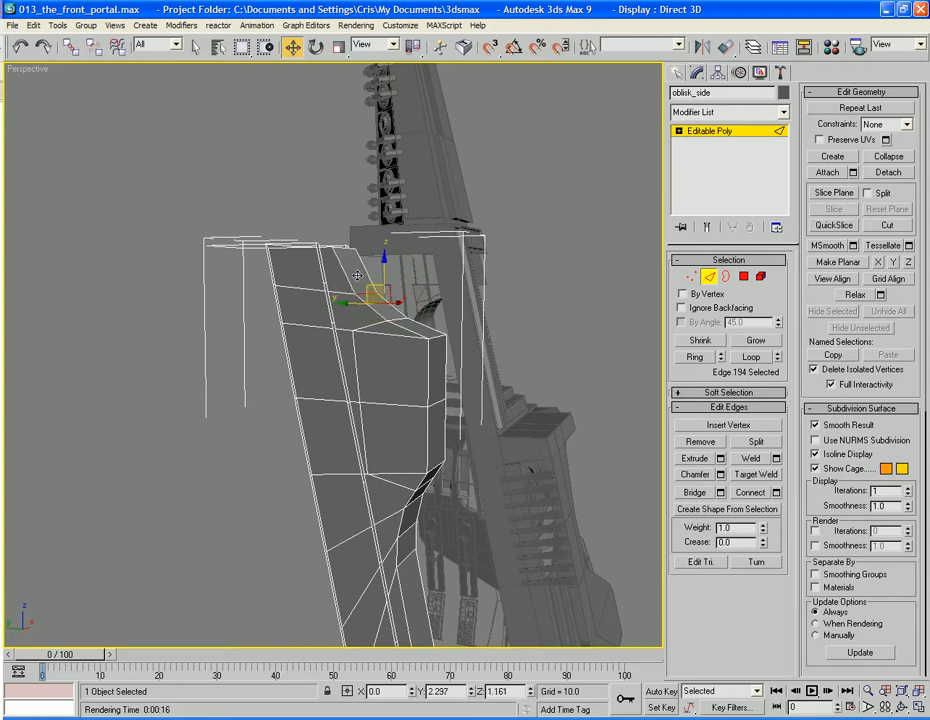
Nudge the two crosswise front edges directly beneath the bulge to smooth the transition into the lower part.
middle_click_drag(401, 370, 405, 318, "alt")
left_click(408, 326)
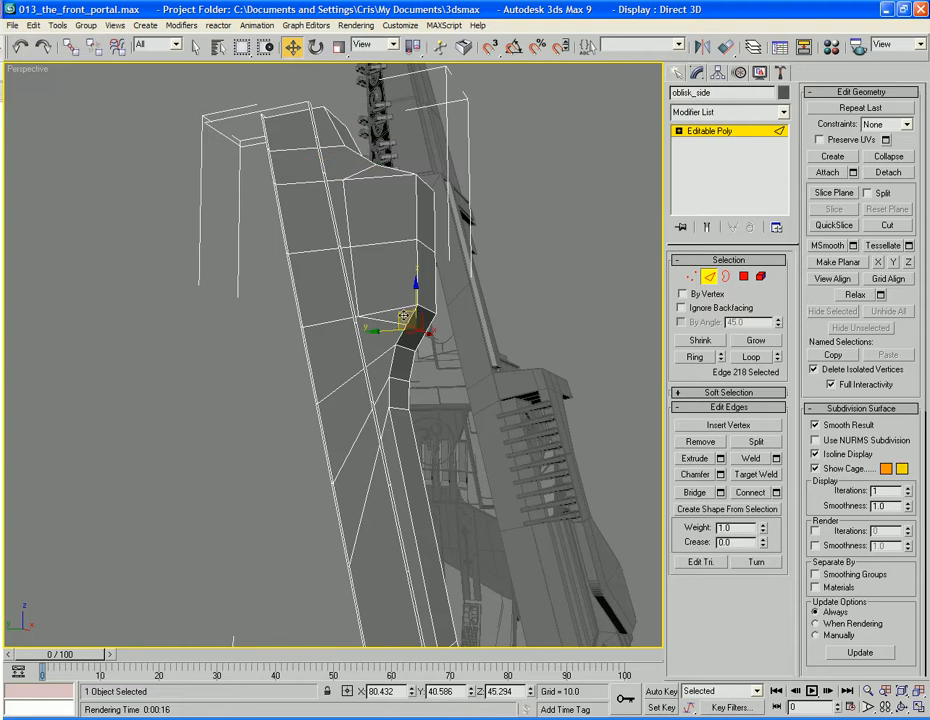
left_click_drag(393, 314, 399, 317)
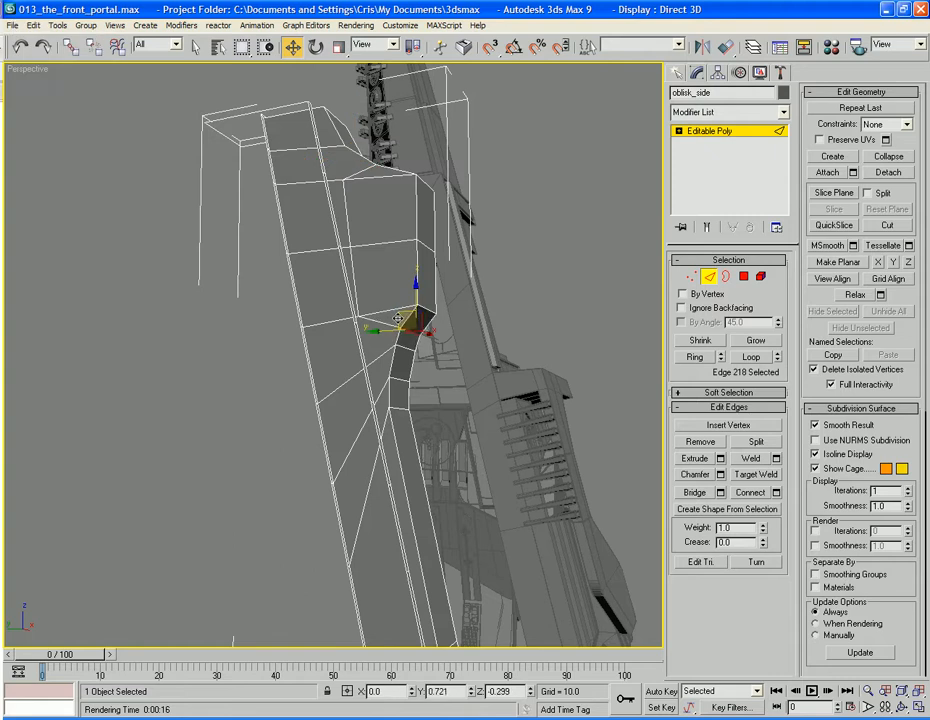
left_click(403, 347)
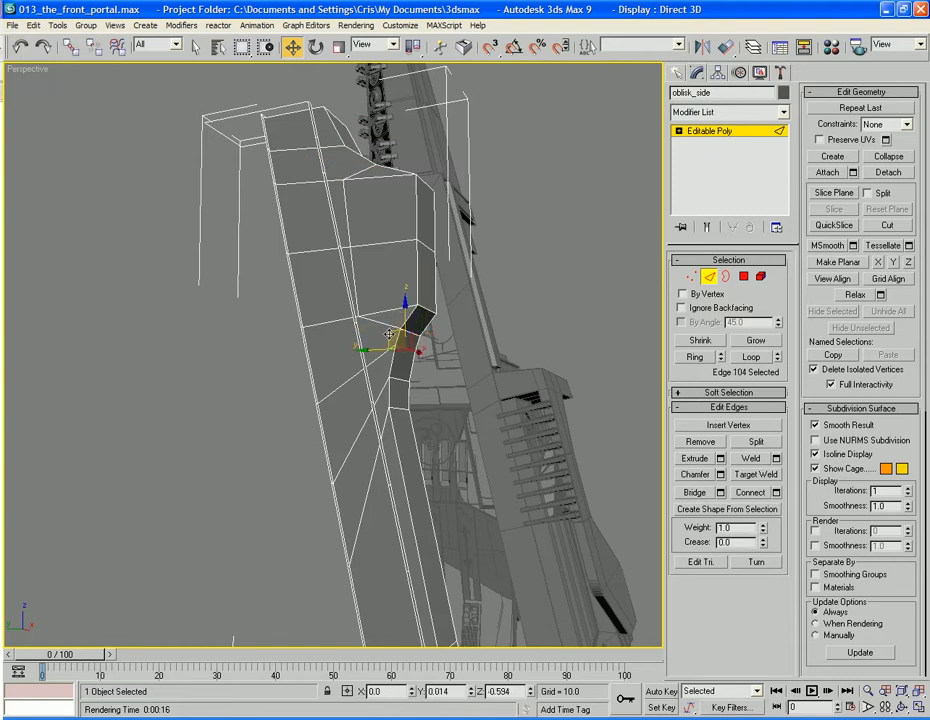
left_click_drag(389, 334, 386, 342)
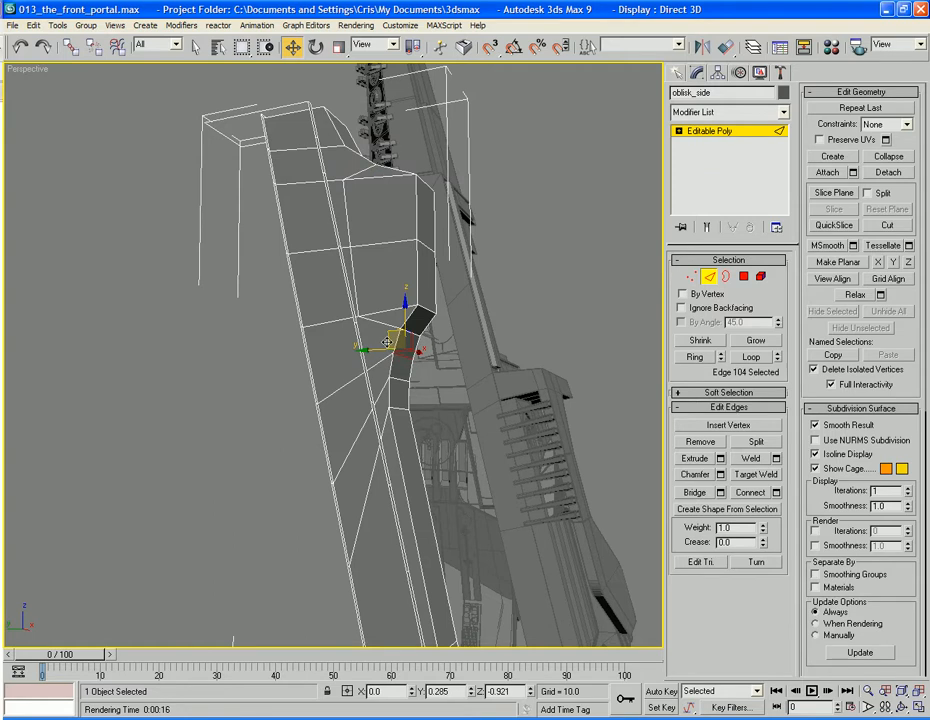
left_click(617, 309)
middle_click_drag(617, 309, 398, 304, "alt")
middle_click_drag(385, 323, 283, 320, "alt")
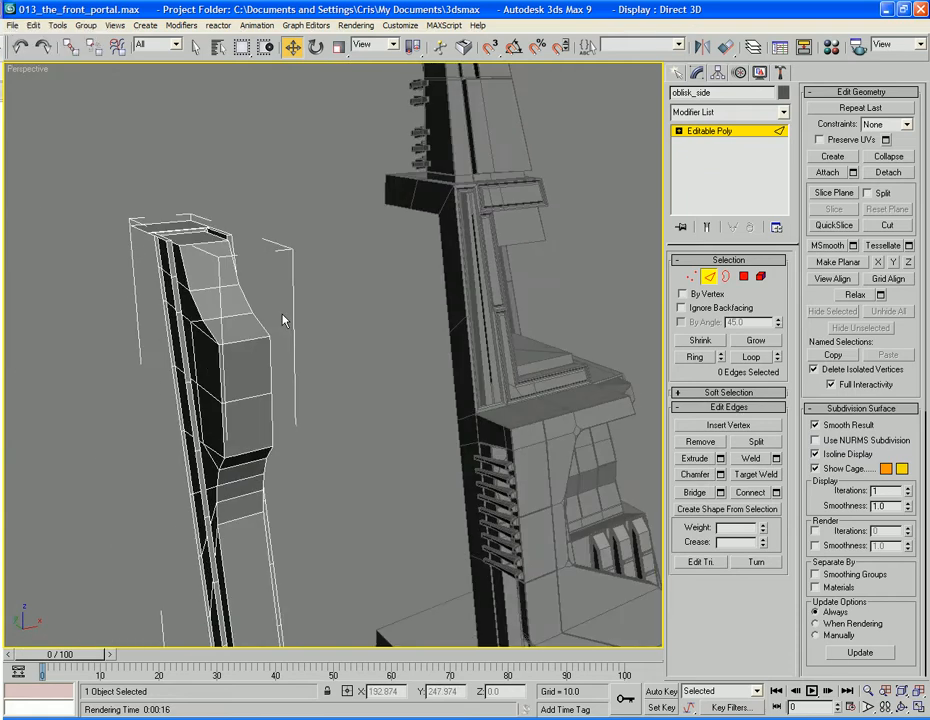
middle_click_drag(204, 326, 268, 341)
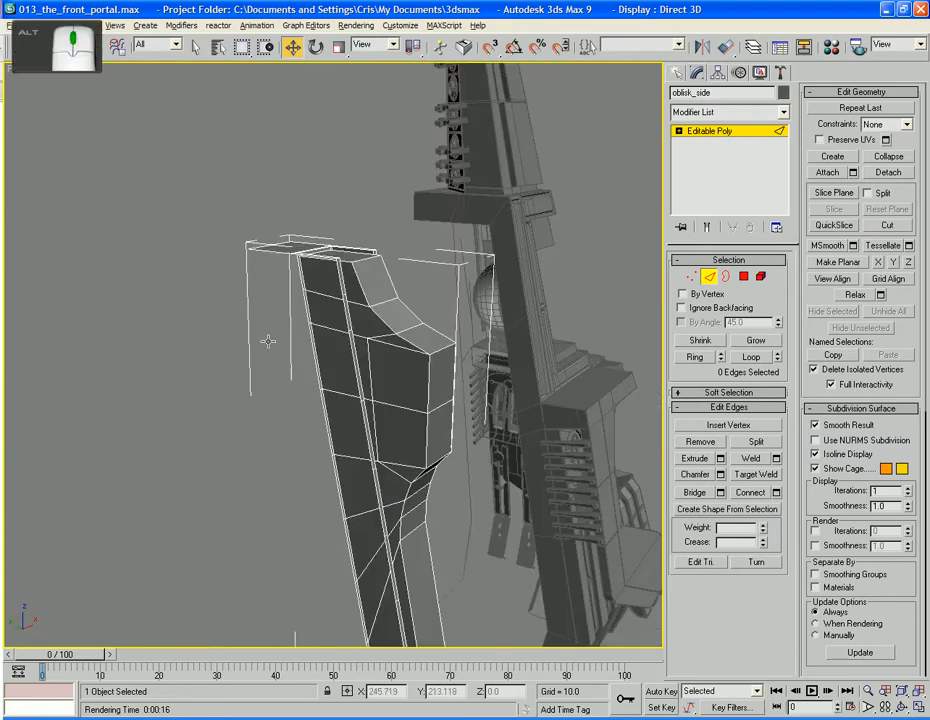
Grow the polygon selection twice from the bulge's front face and add the uppermost side and front polygons of the strip.
left_click(743, 276)
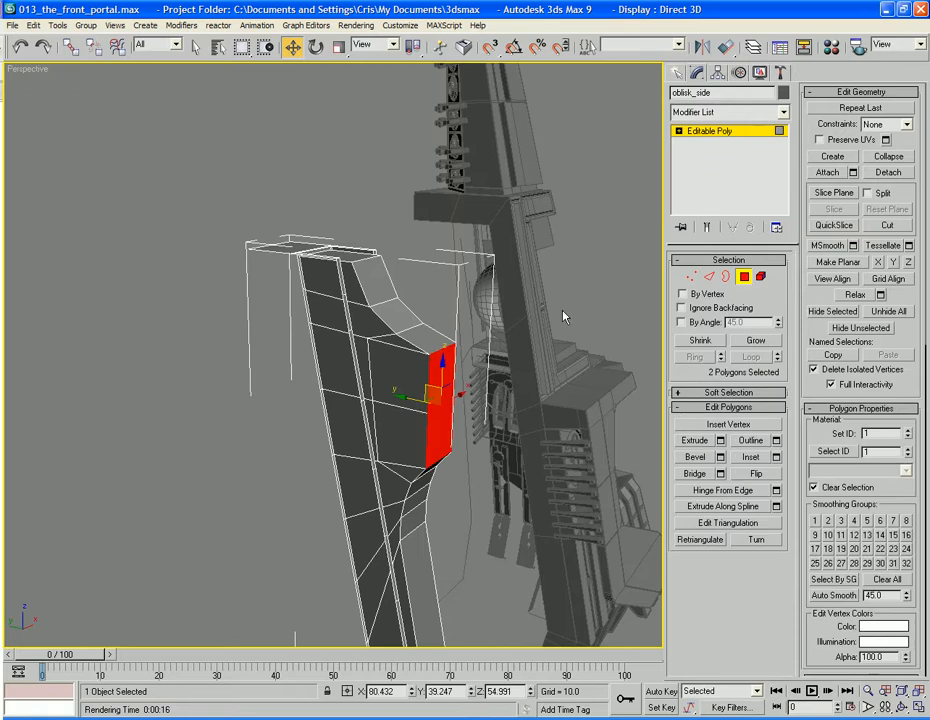
left_click(755, 341)
left_click(755, 341)
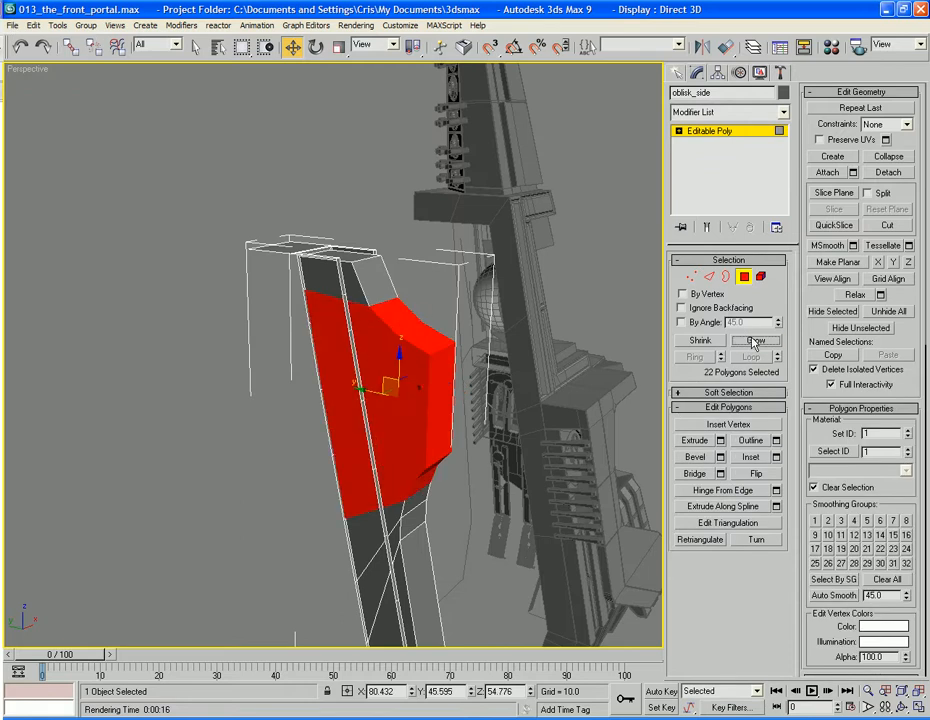
left_click(355, 297, "ctrl")
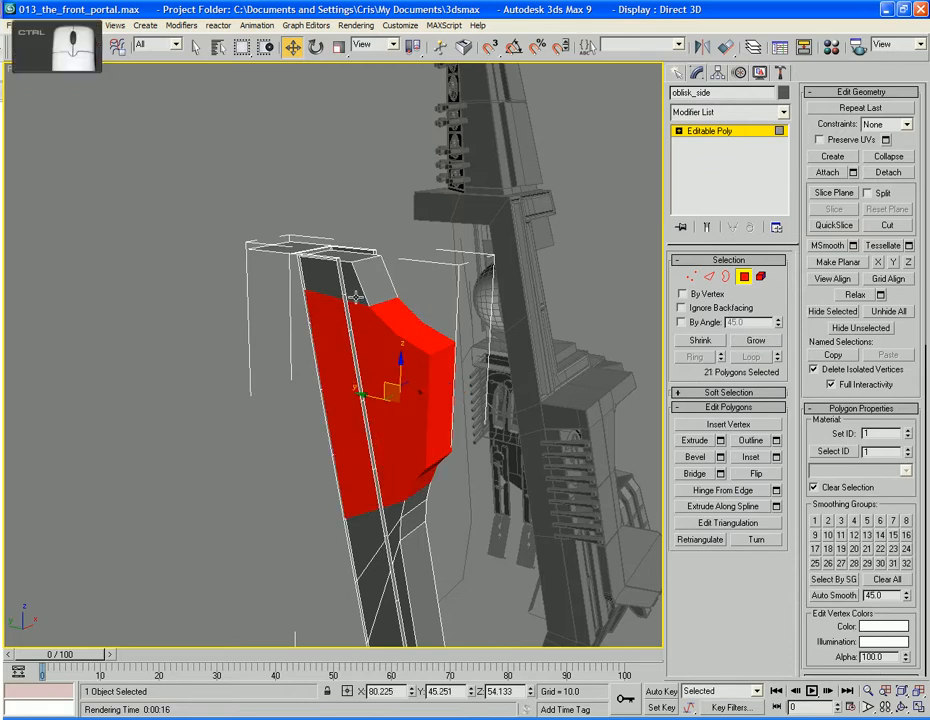
key("ctrl+z")
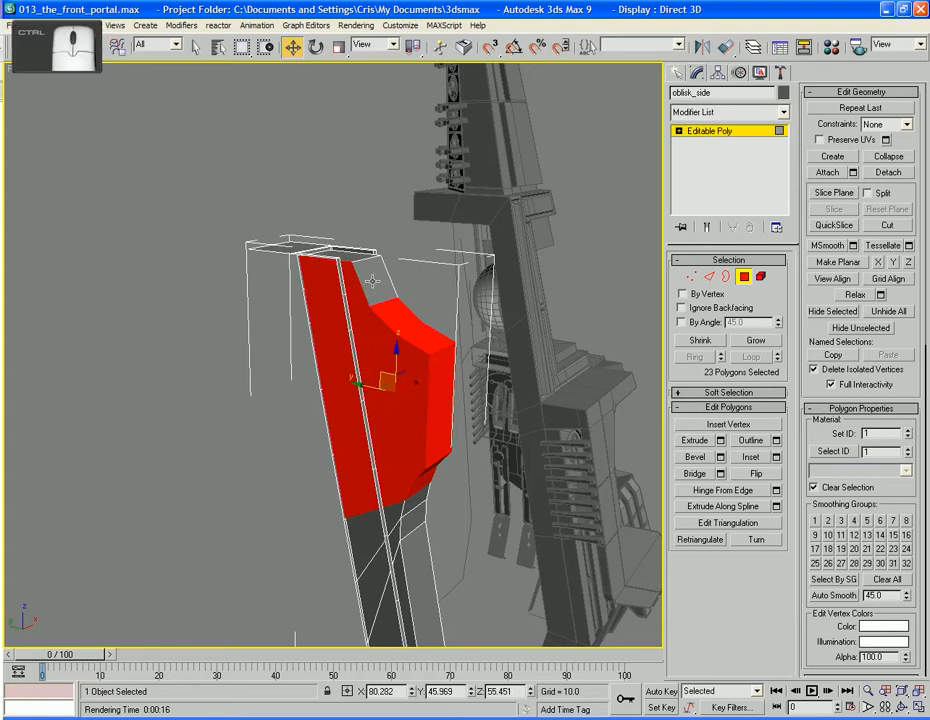
left_click(348, 283, "ctrl")
middle_click_drag(348, 283, 158, 268)
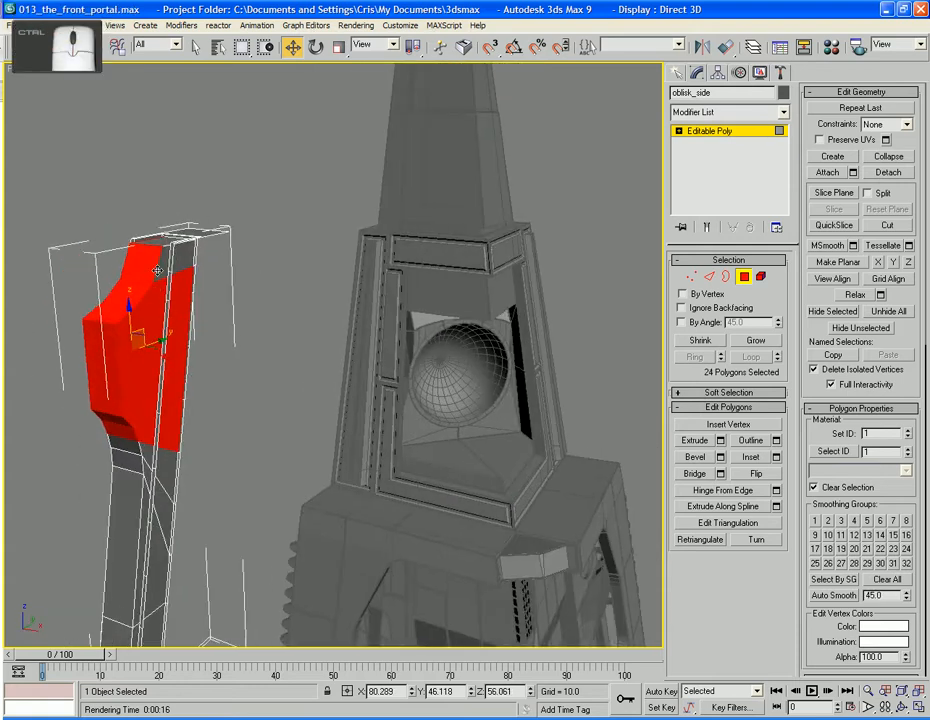
Ignore backfacing polygons and add the opposite side's remaining polygons and the lower front polygons to the selection.
key("q")
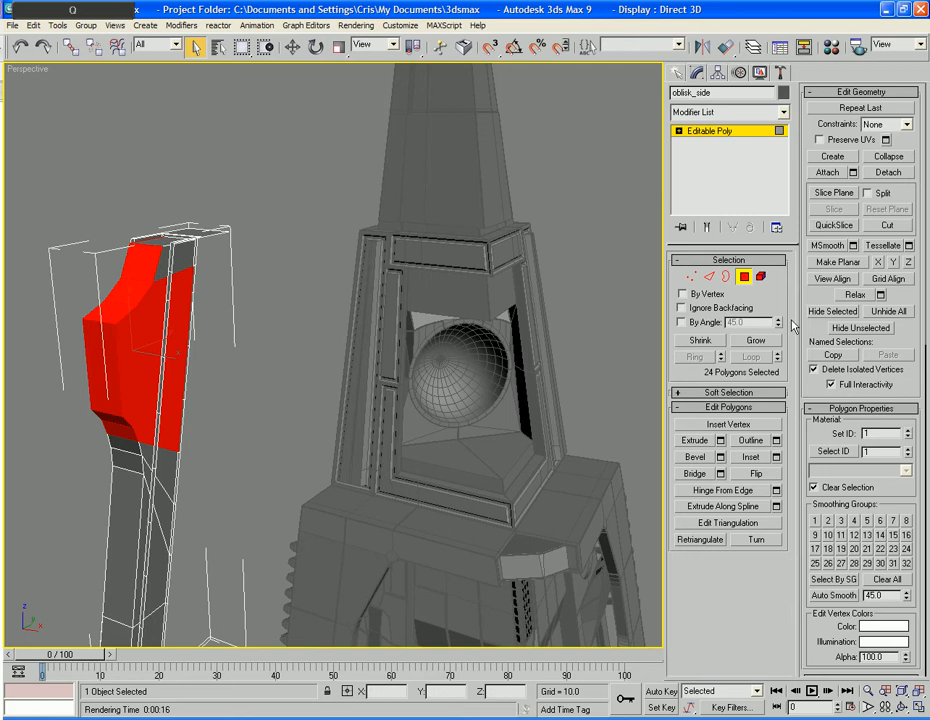
left_click(162, 258, "ctrl")
left_click(150, 468, "ctrl")
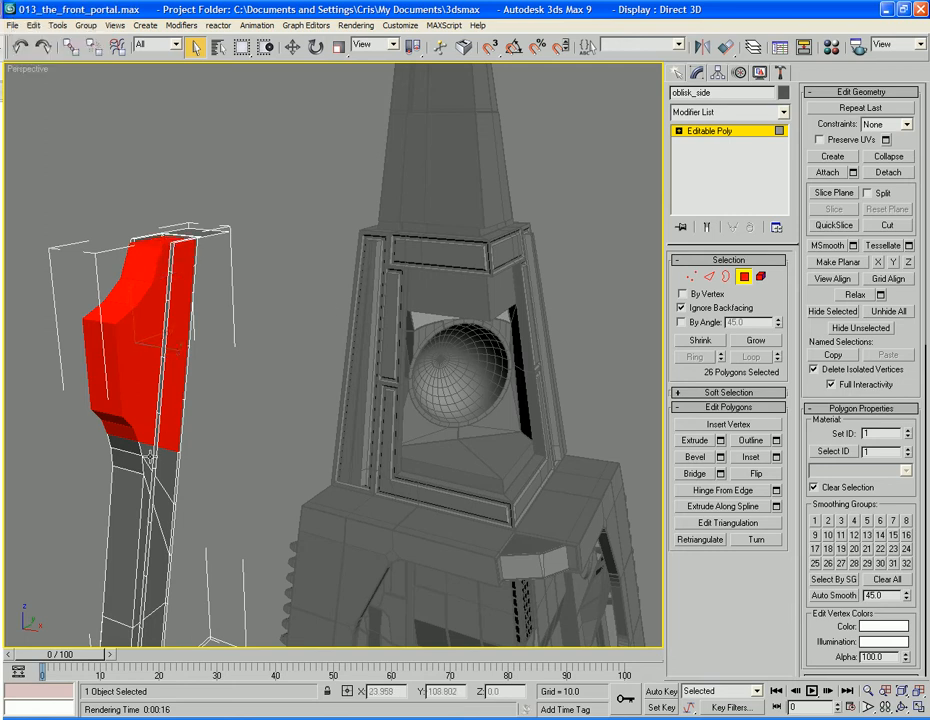
left_click(147, 477, "ctrl")
left_click(142, 502, "ctrl")
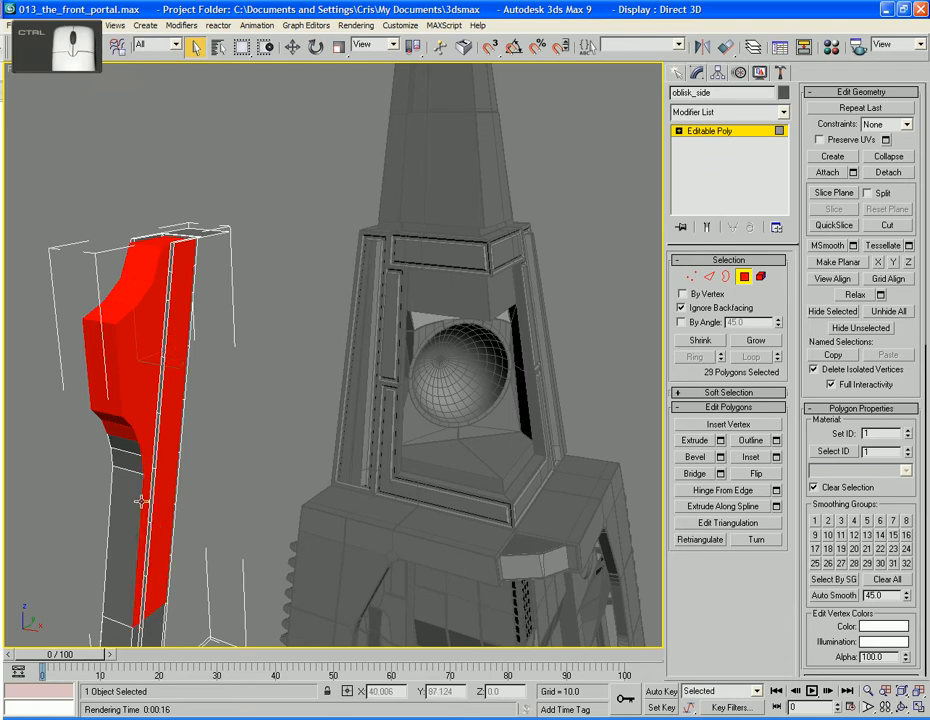
left_click(135, 495, "ctrl")
left_click(131, 457, "ctrl")
Add the remaining lower polygons on the near side of the strip to the selection.
middle_click_drag(52, 424, 161, 421, "alt")
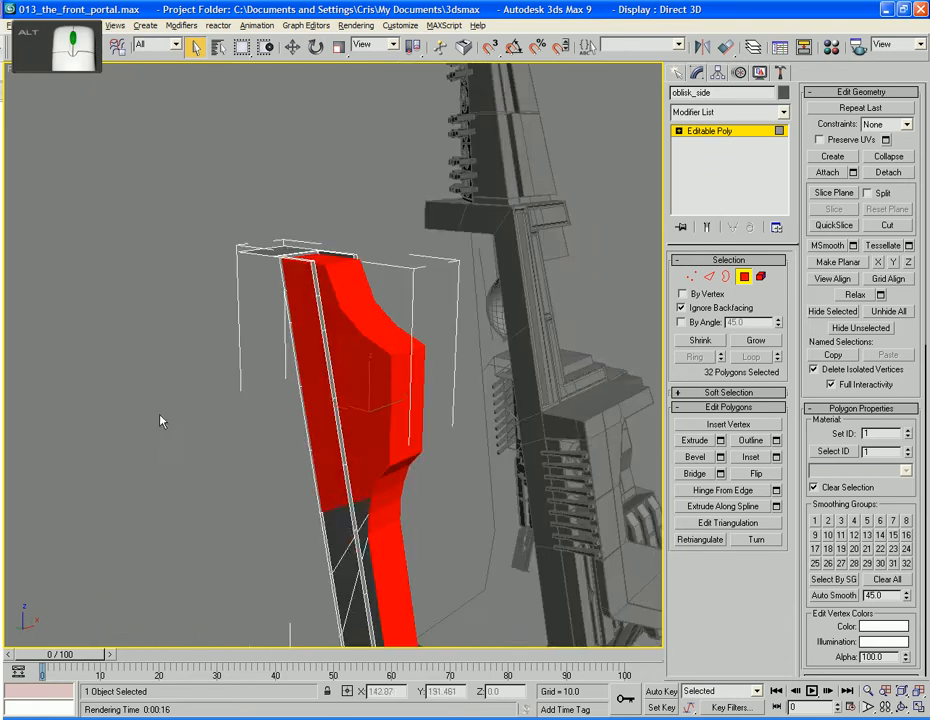
left_click(356, 514, "ctrl")
left_click(372, 551, "ctrl")
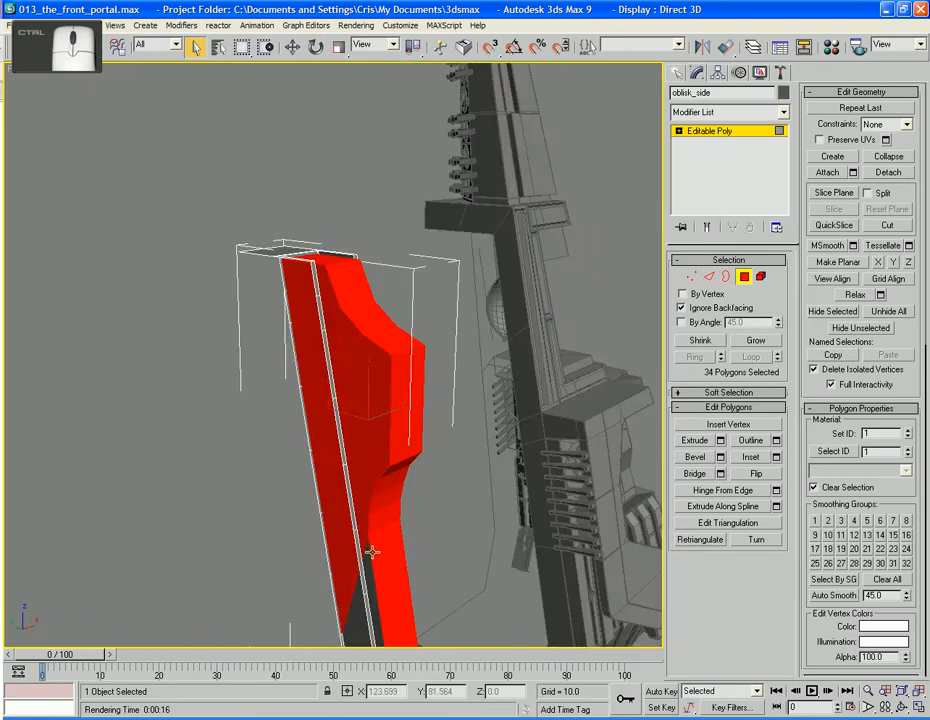
left_click(367, 570, "ctrl")
Apply an FFD 3x3x3 modifier to the selected polygons of the strip.
middle_click_drag(426, 560, 557, 427)
scroll(361, 525, "down", 5)
left_click(736, 115)
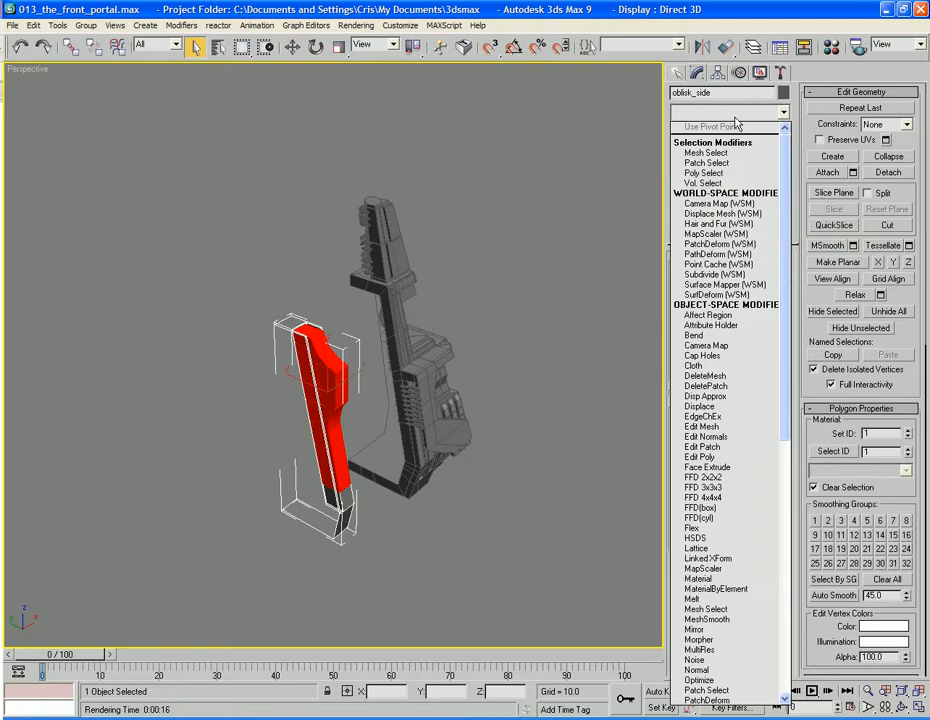
key("f")
key("f")
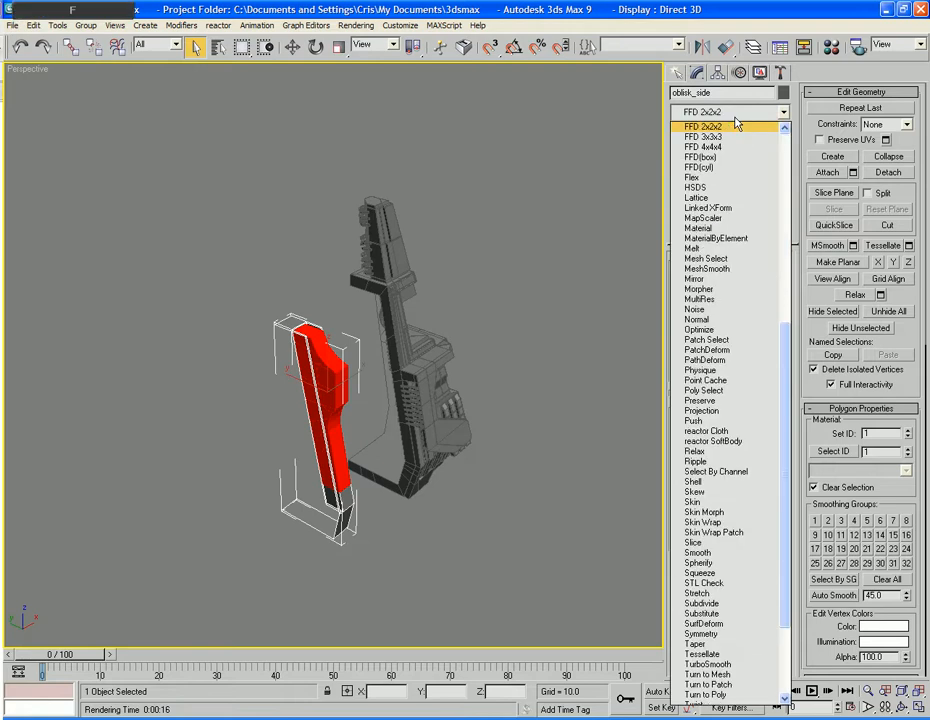
key("f")
key("Return")
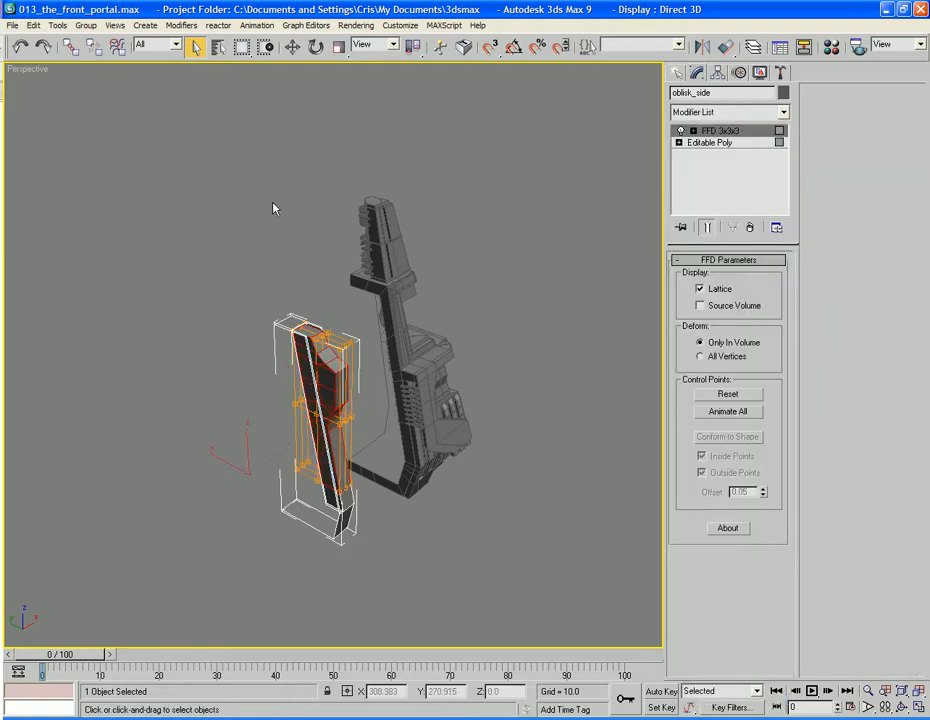
Select the upper and middle front control points of the FFD lattice and scale them inward along X to narrow the bulge.
middle_click_drag(412, 268, 396, 340, "alt")
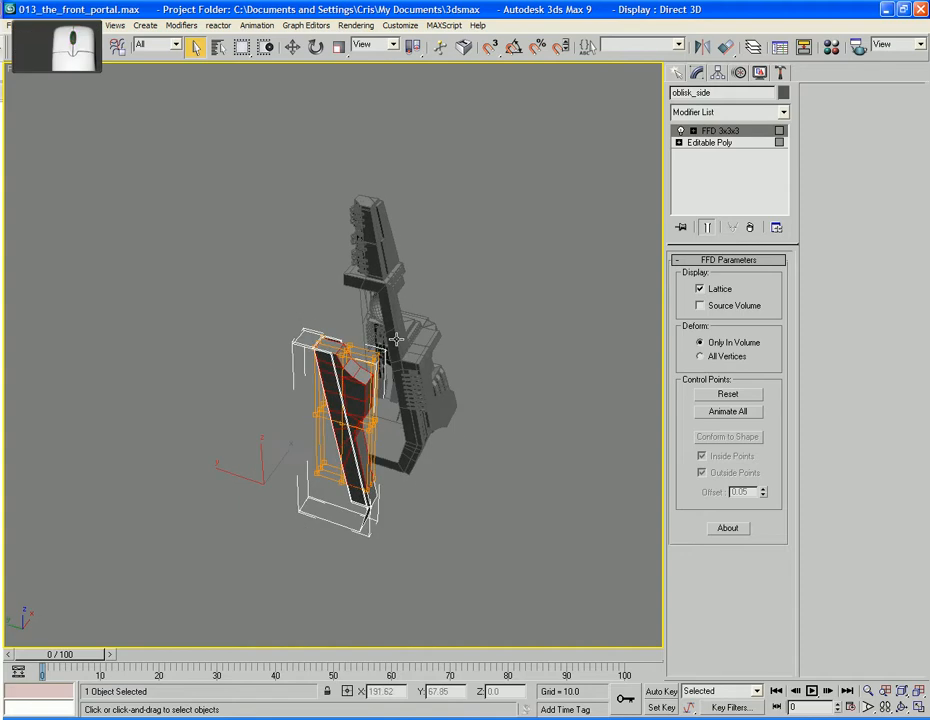
left_click(706, 134)
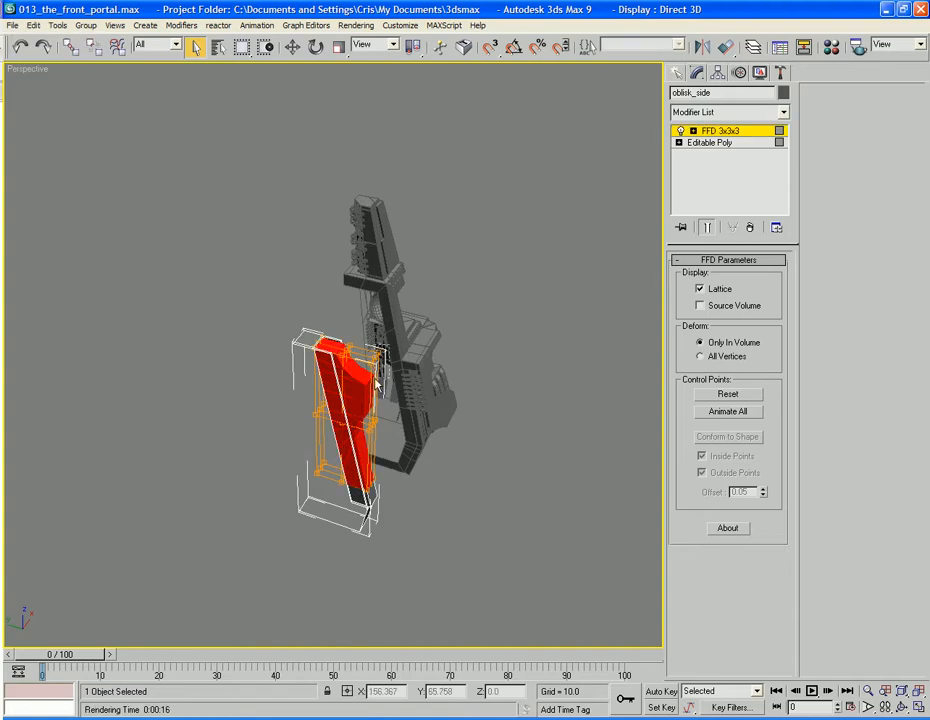
left_click(364, 446, "ctrl")
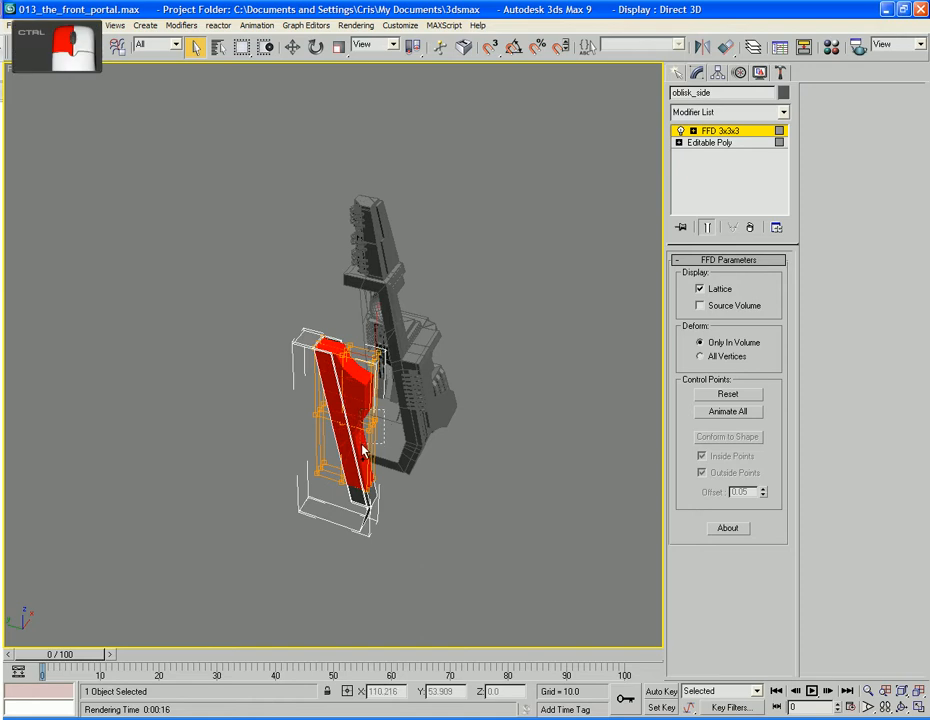
key("z")
middle_click_drag(381, 419, 322, 423, "alt")
key("ctrl+r")
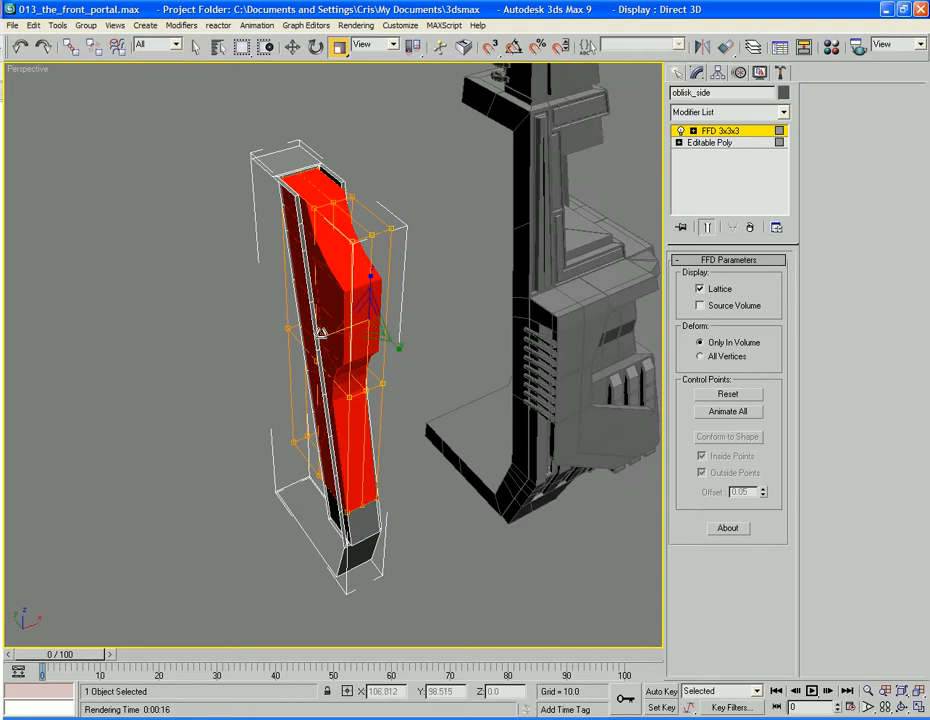
left_click_drag(322, 333, 381, 312)
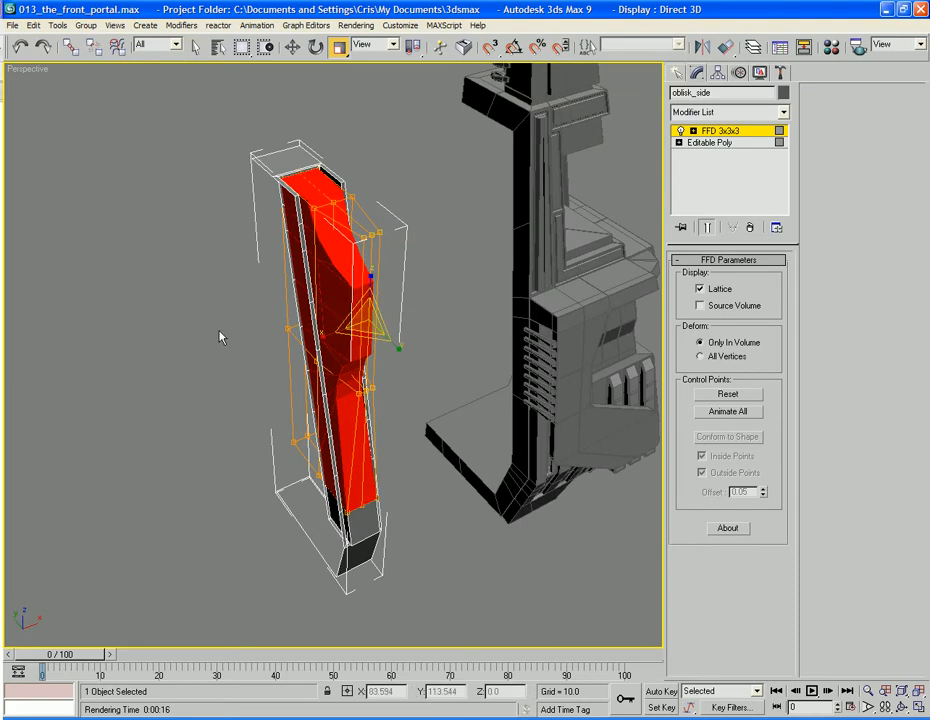
Convert the FFD-deformed oblisk_side to an editable poly.
left_click(220, 334)
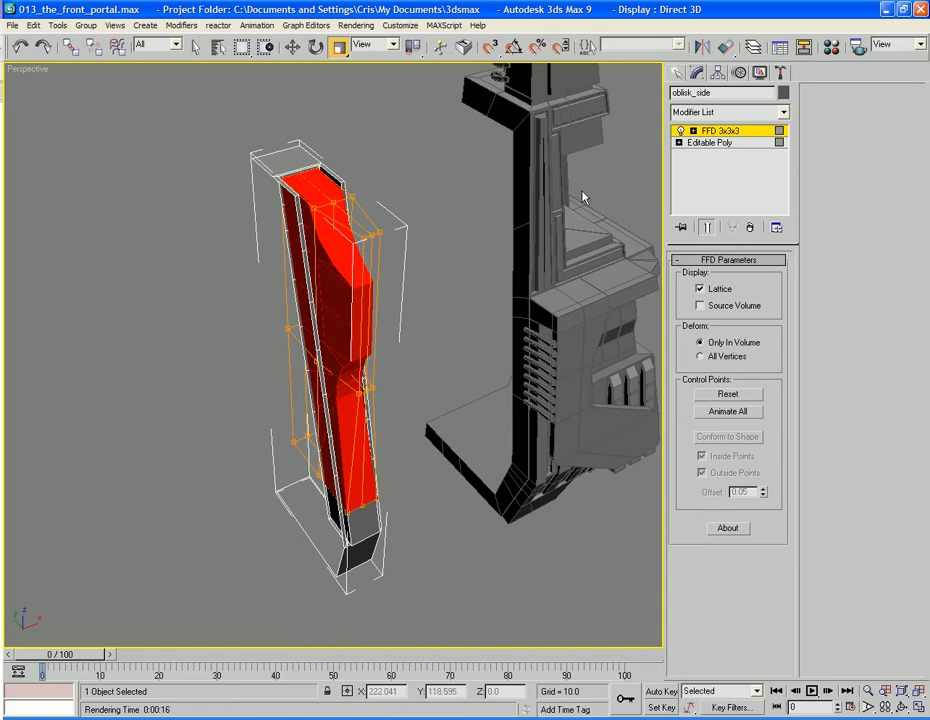
right_click(352, 239)
mouse_move(400, 362)
left_click(512, 371)
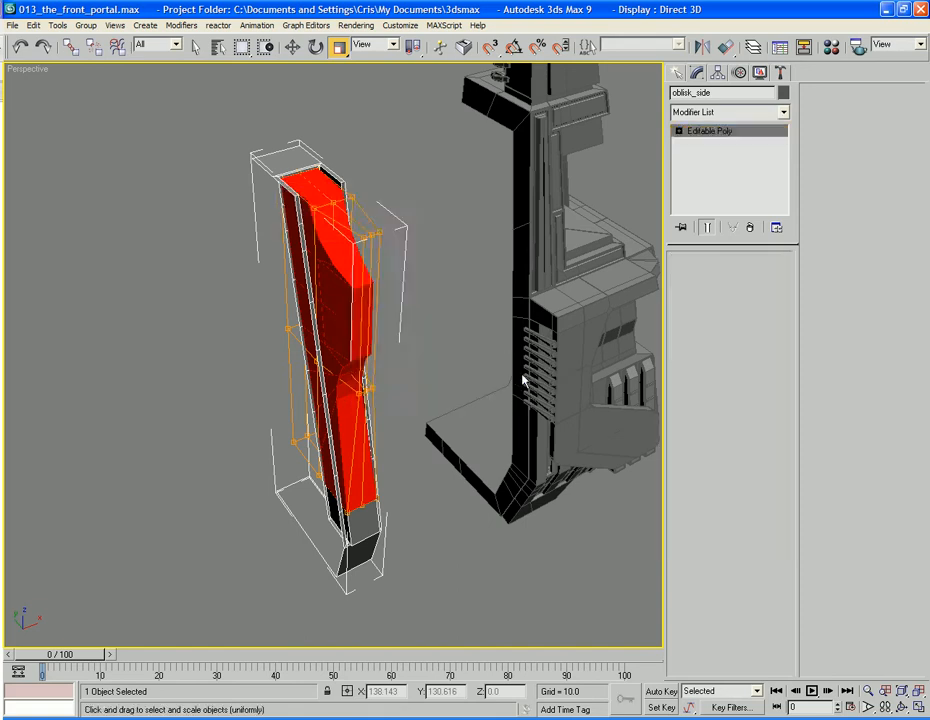
left_click(436, 322)
middle_click_drag(405, 313, 432, 318, "alt")
scroll(380, 295, "up", 3)
middle_click_drag(380, 295, 326, 336, "alt")
left_click(326, 336)
Select the two vertical edges on each side of the bulge and move them along Y toward its front face.
left_click(711, 276)
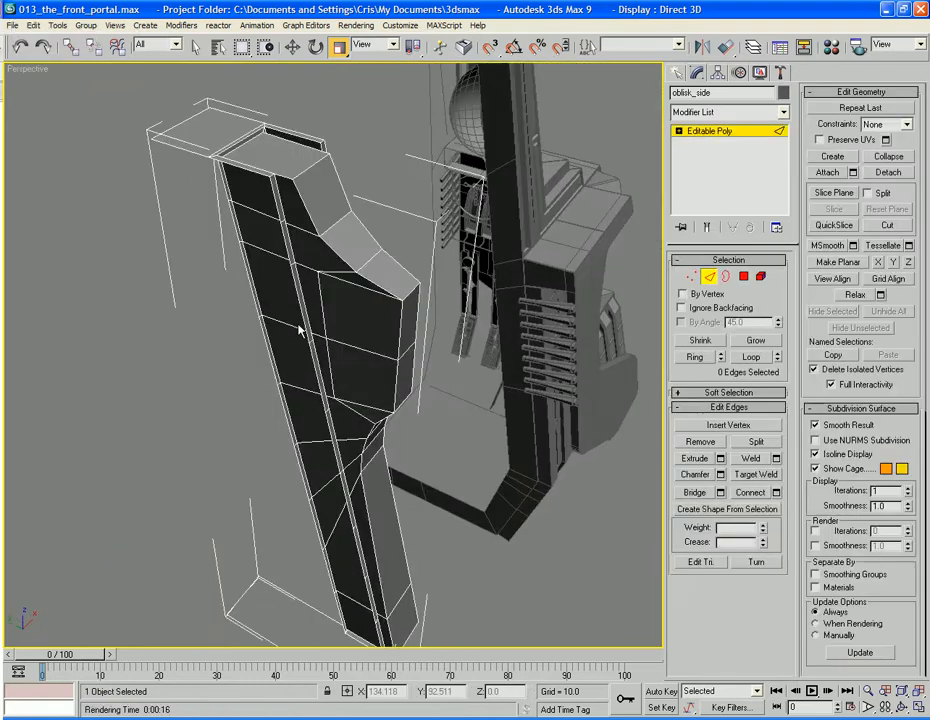
left_click(328, 345)
left_click(329, 358, "ctrl")
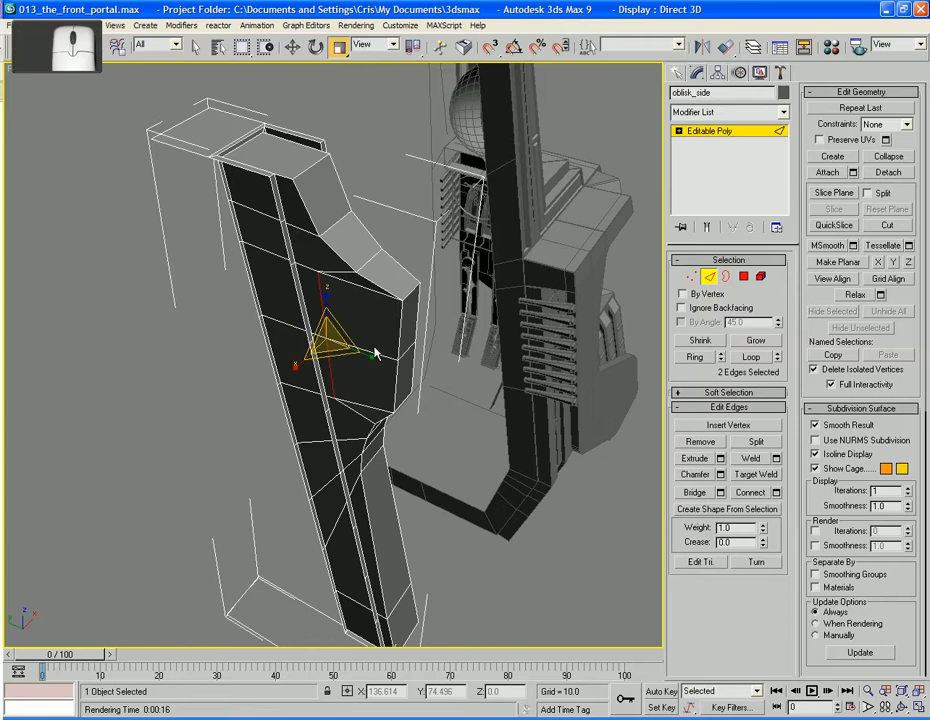
middle_click_drag(376, 354, 310, 332, "alt")
left_click(311, 330, "ctrl")
left_click(312, 309, "ctrl")
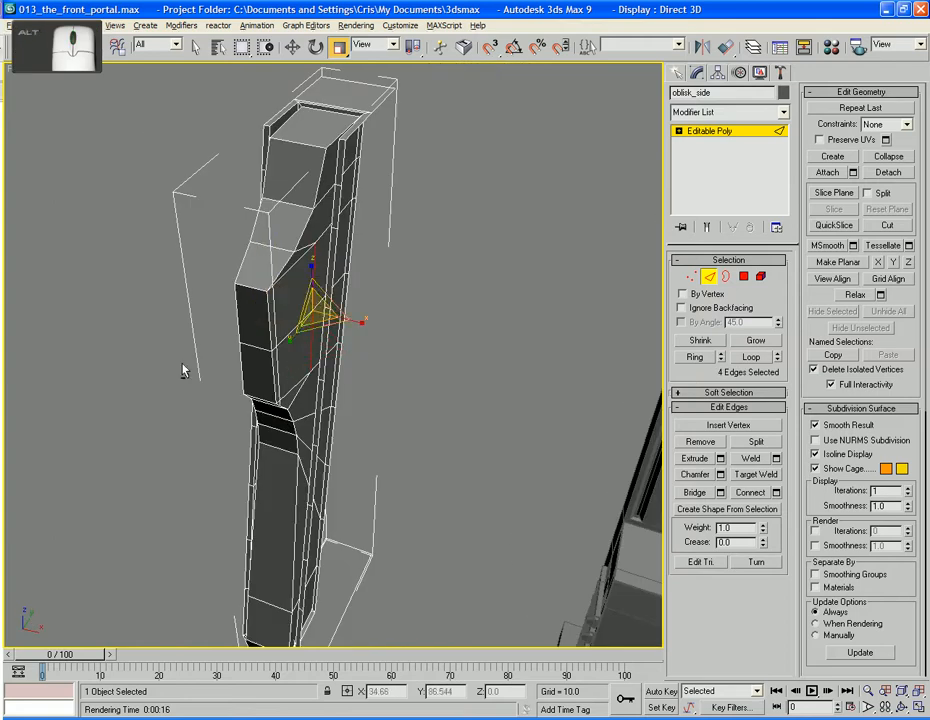
middle_click_drag(183, 364, 304, 355, "alt")
key("w")
left_click_drag(323, 300, 352, 300)
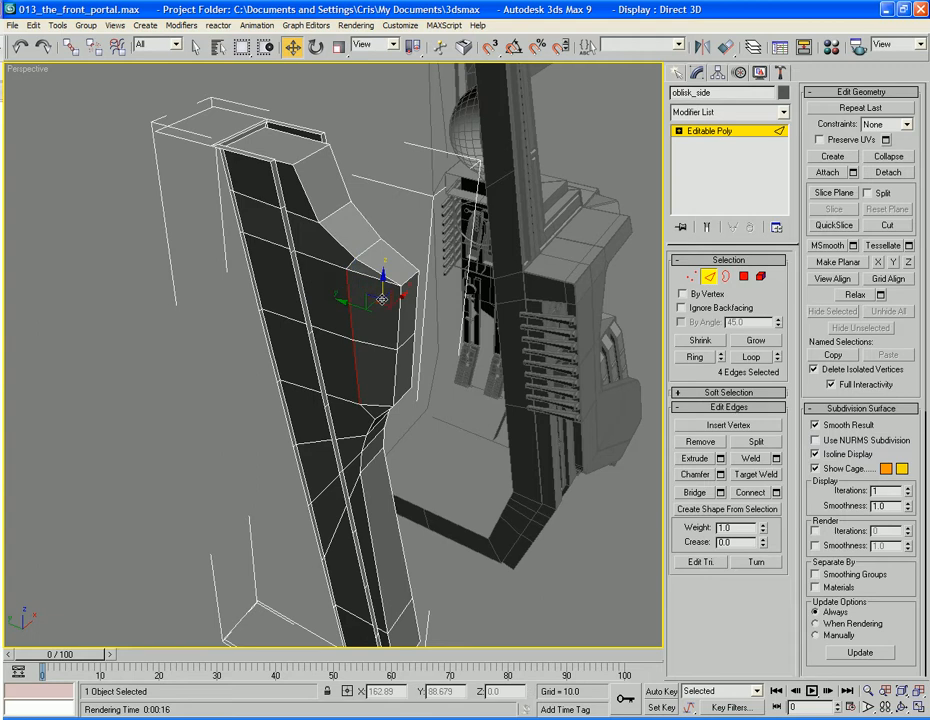
Try scaling the four selected side edges of the bulge along X and undo it.
middle_click_drag(252, 207, 326, 338, "alt")
key("ctrl+r")
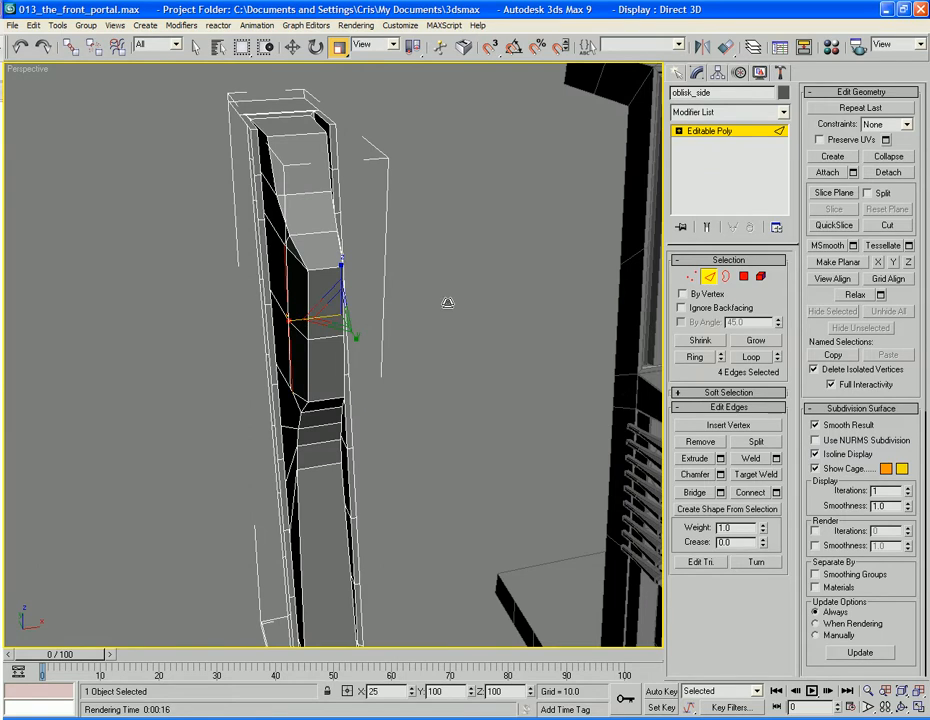
key("ctrl+z")
key("ctrl+z")
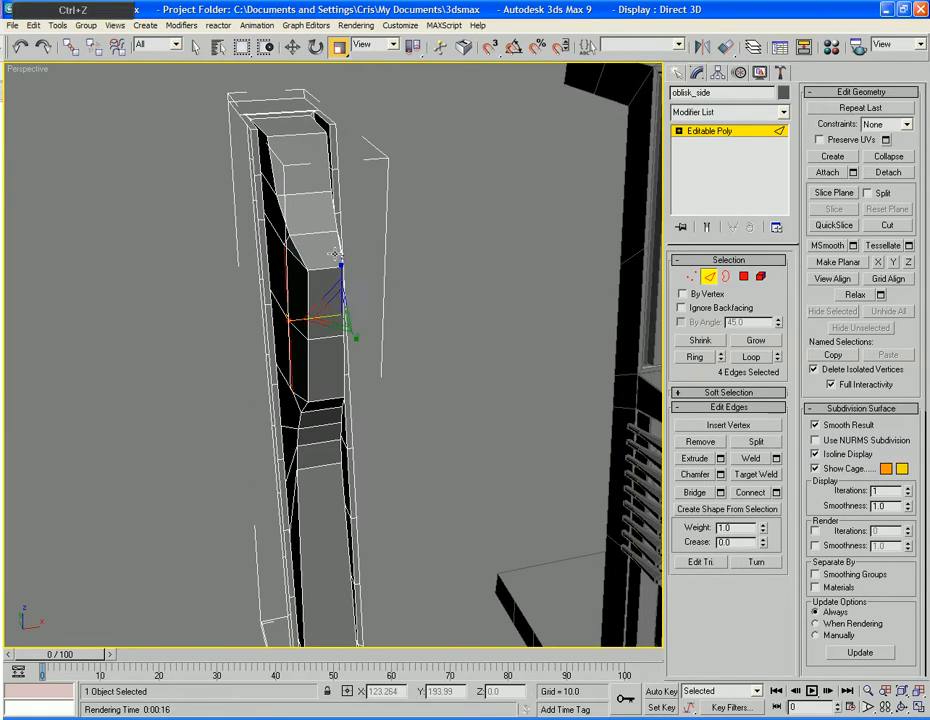
Select the cross edges and short side edges above and below the bulge, scale them to about 88% along X, and clear the selection.
left_click(283, 237, "ctrl")
middle_click_drag(284, 240, 349, 211, "alt")
left_click(309, 232, "ctrl")
left_click(319, 332, "ctrl")
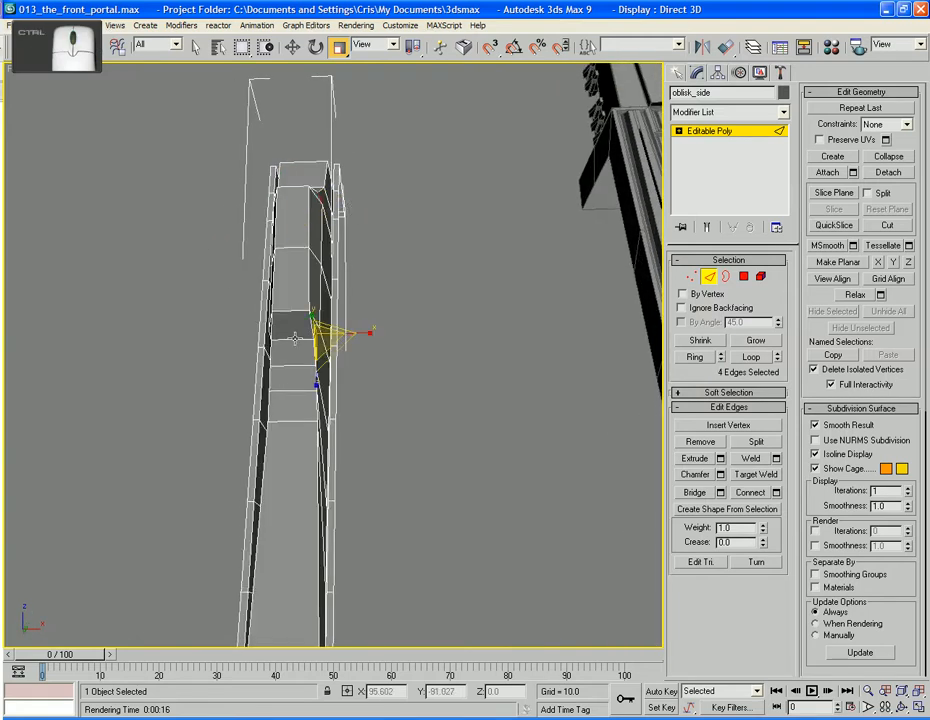
left_click(296, 338, "ctrl")
middle_click_drag(293, 328, 324, 318, "alt")
left_click(316, 342, "ctrl")
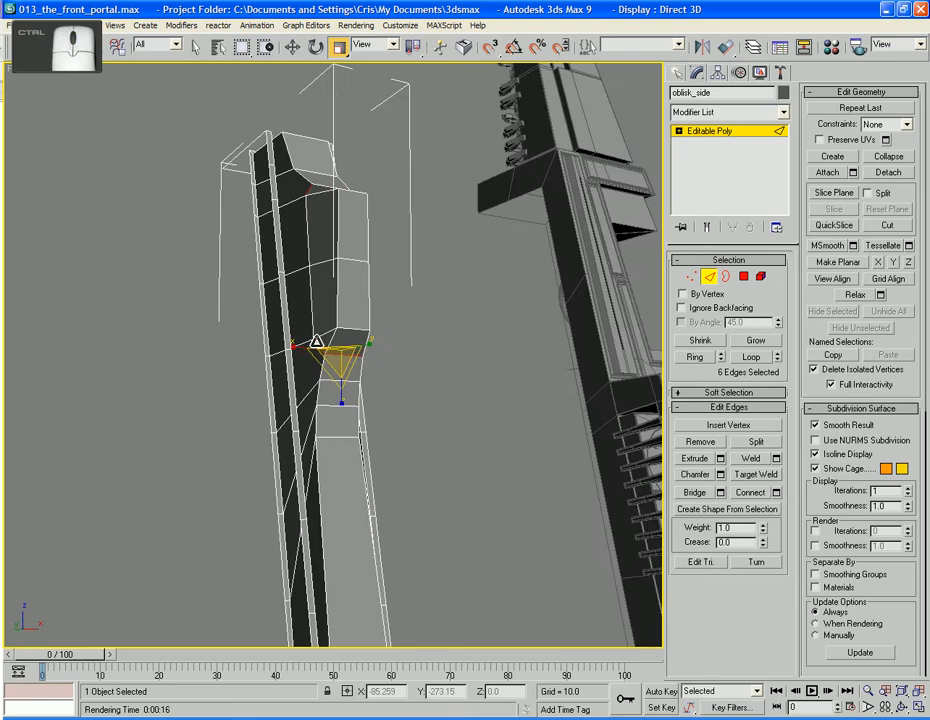
left_click_drag(294, 347, 299, 349)
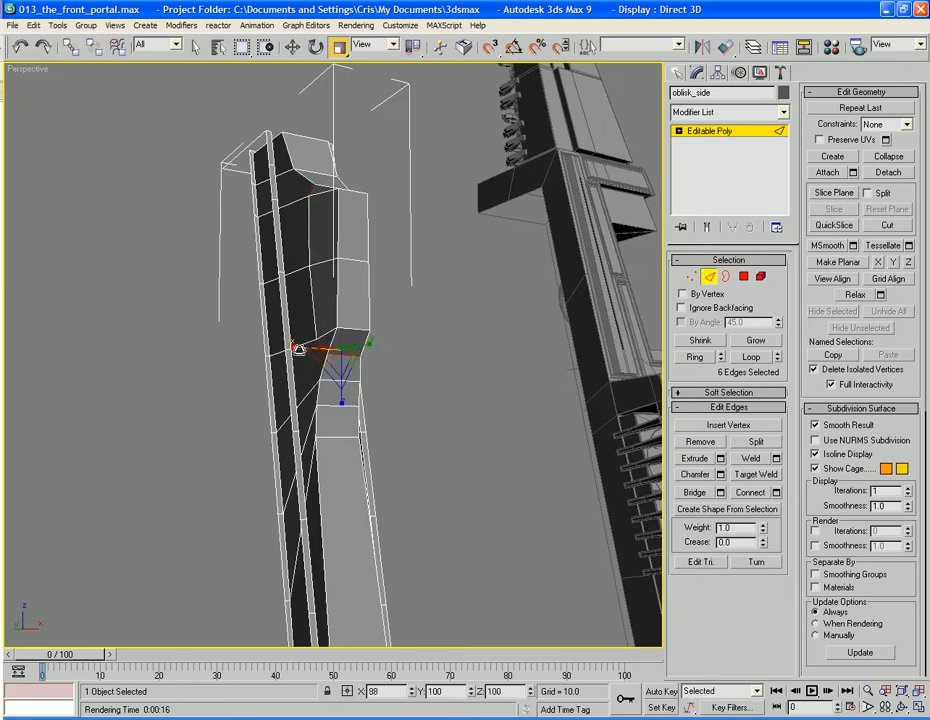
middle_click_drag(297, 347, 270, 415, "alt")
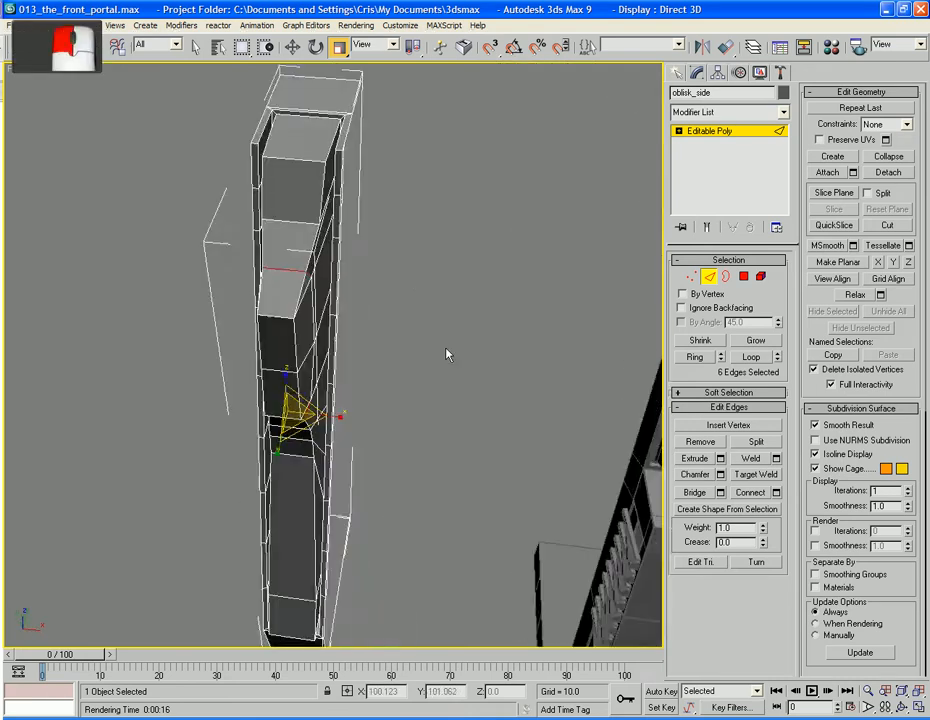
left_click(446, 353)
middle_click_drag(361, 342, 377, 316, "alt")
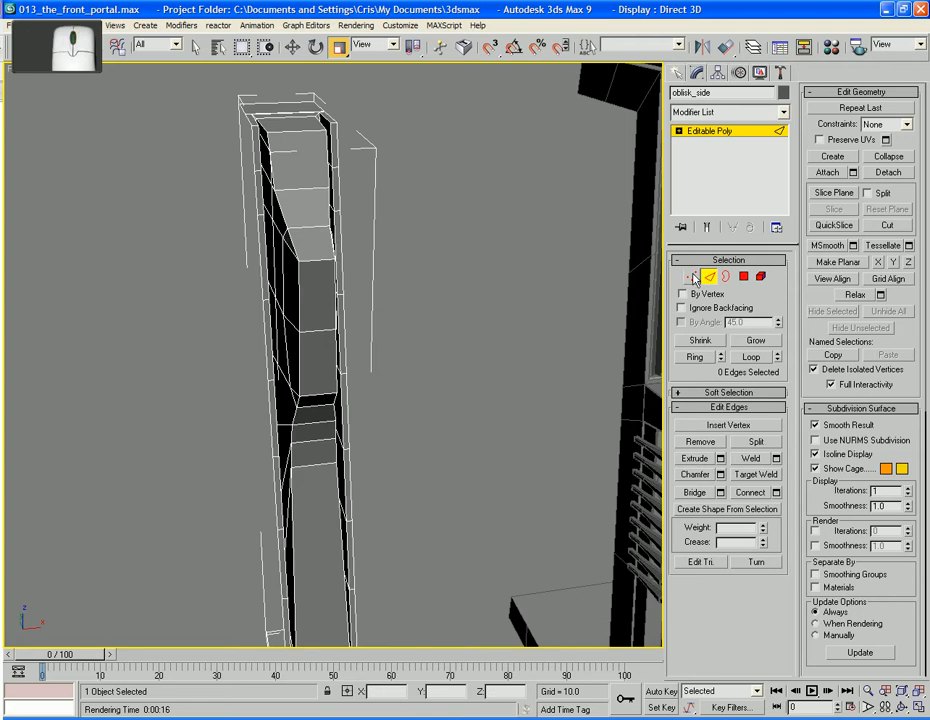
Select the four vertical edges bordering the bulge's front face and scale them along X to about 18%.
middle_click_drag(320, 330, 307, 301, "alt")
left_click(297, 312)
left_click(297, 355, "ctrl")
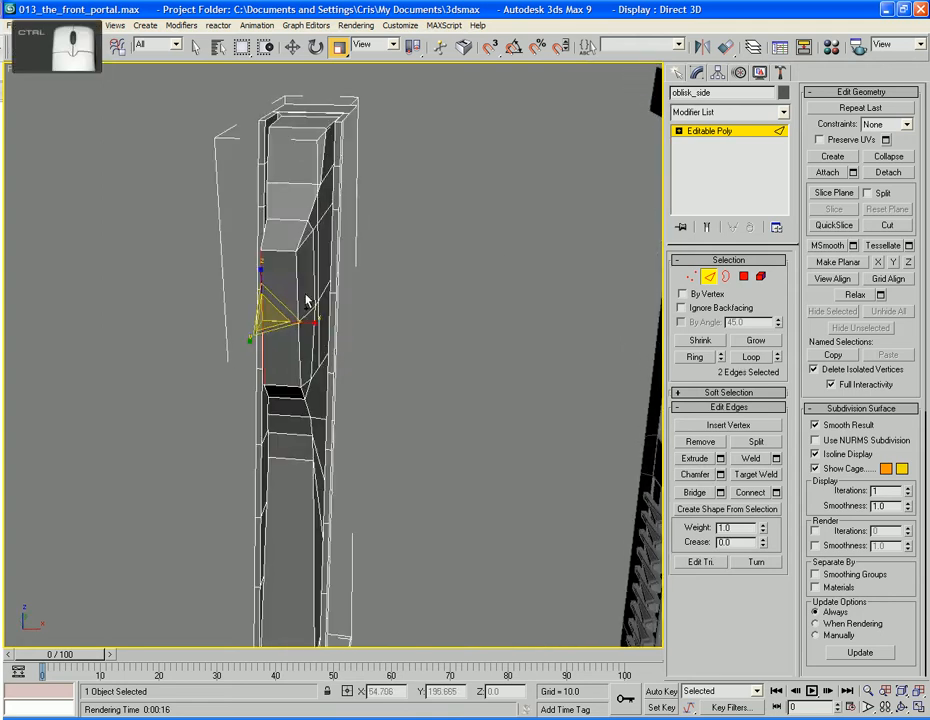
left_click(298, 290, "ctrl")
left_click(300, 345, "ctrl")
left_click_drag(345, 324, 114, 325)
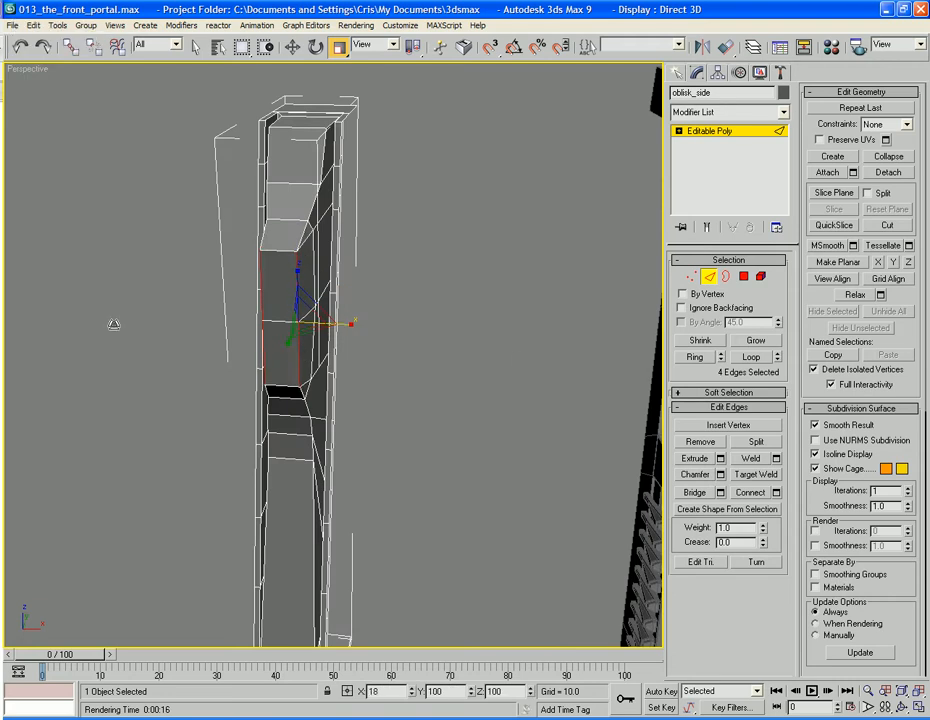
left_click_drag(516, 354, 516, 354)
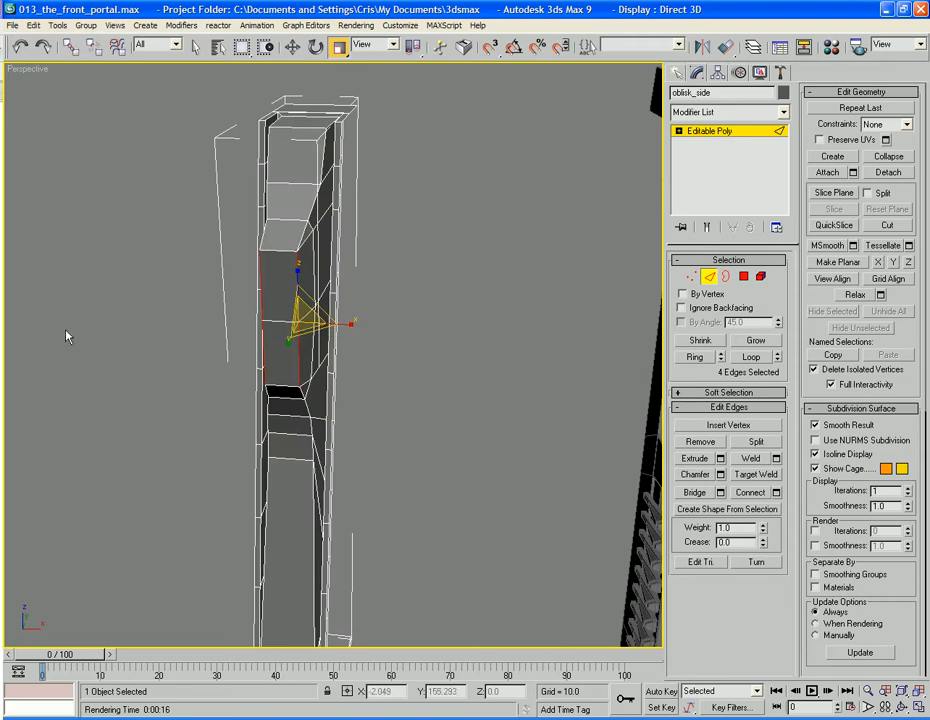
Adjust the width of the three cross edges just below the bulge by scaling each one slightly along X.
middle_click_drag(340, 513, 323, 391, "alt")
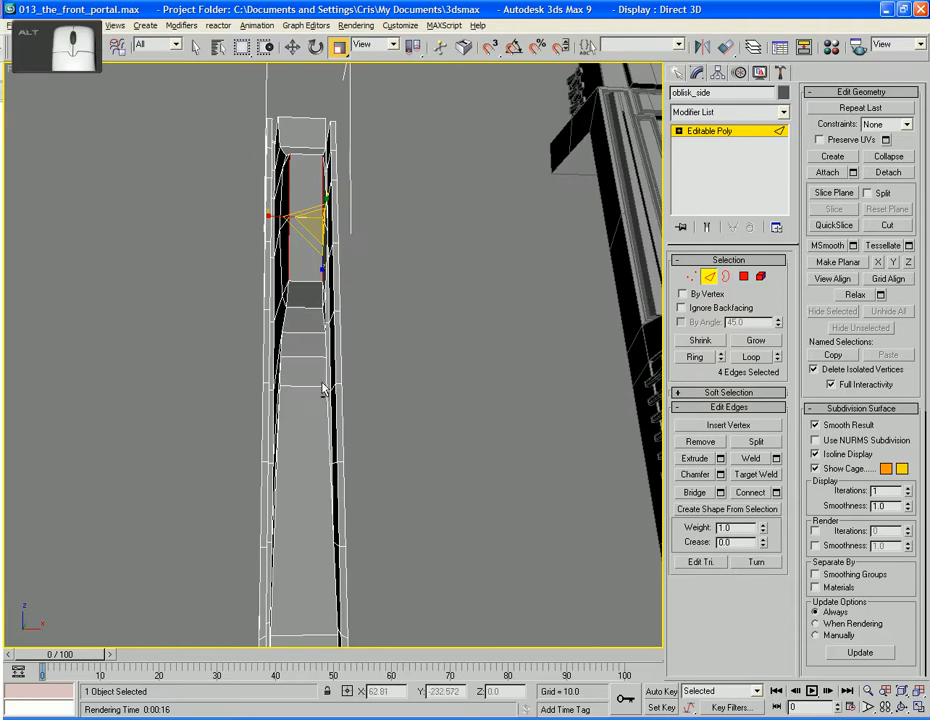
left_click(309, 307)
left_click_drag(256, 307, 257, 306)
middle_click_drag(257, 306, 294, 307, "alt")
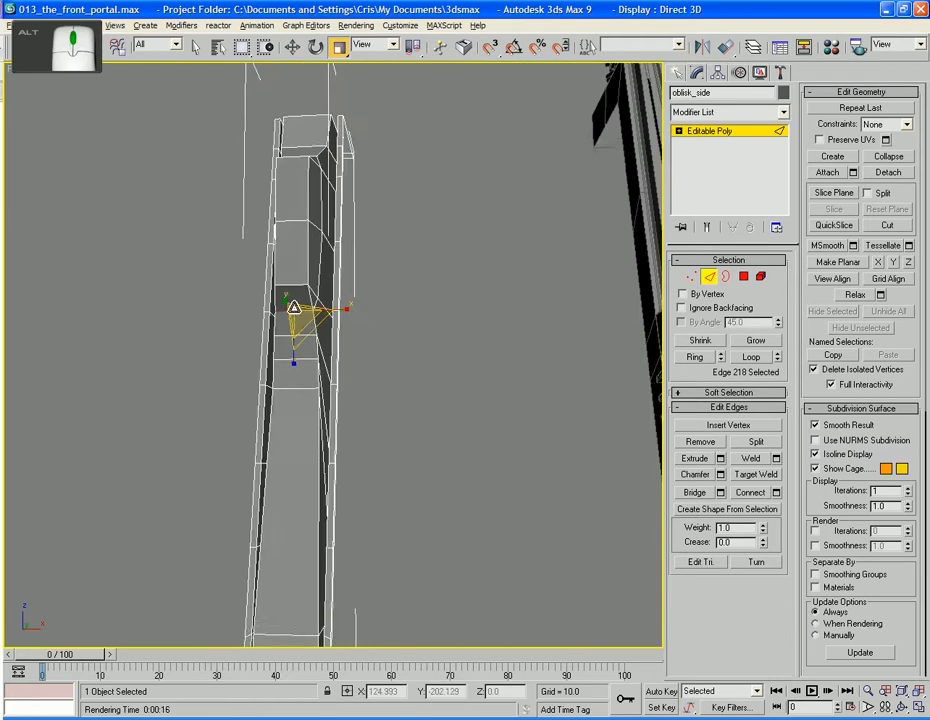
left_click(310, 334)
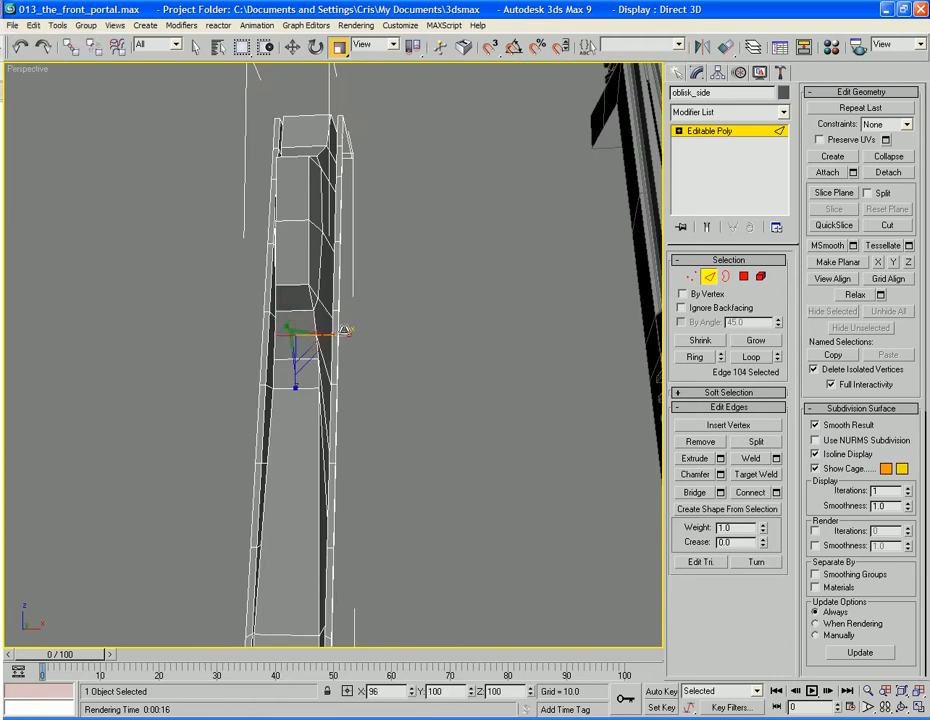
left_click(314, 360)
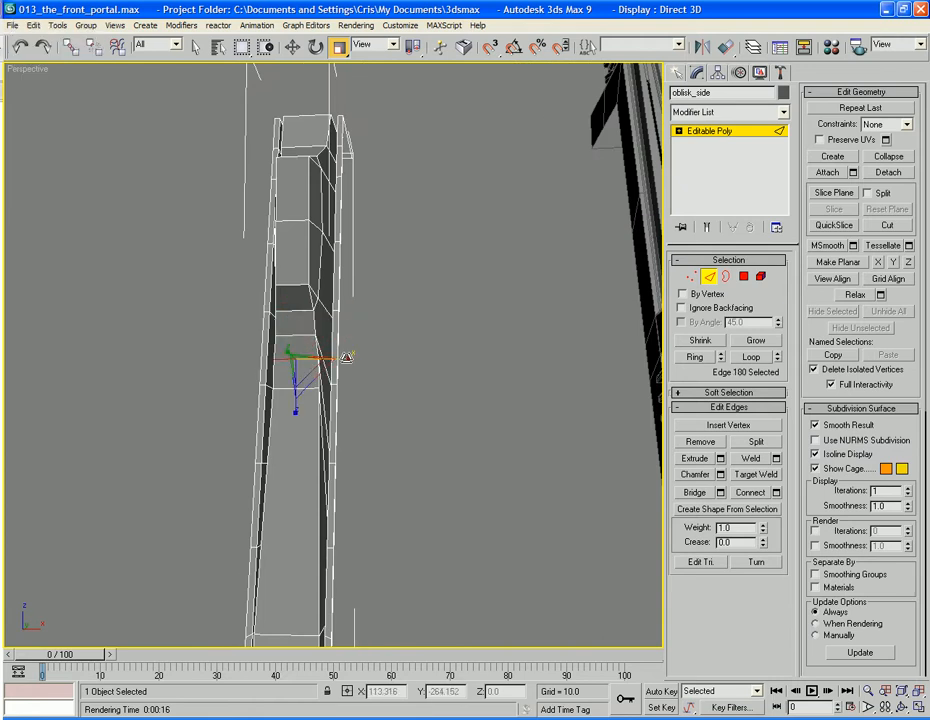
left_click_drag(346, 357, 342, 356)
left_click(350, 358)
middle_click_drag(350, 358, 368, 422, "alt")
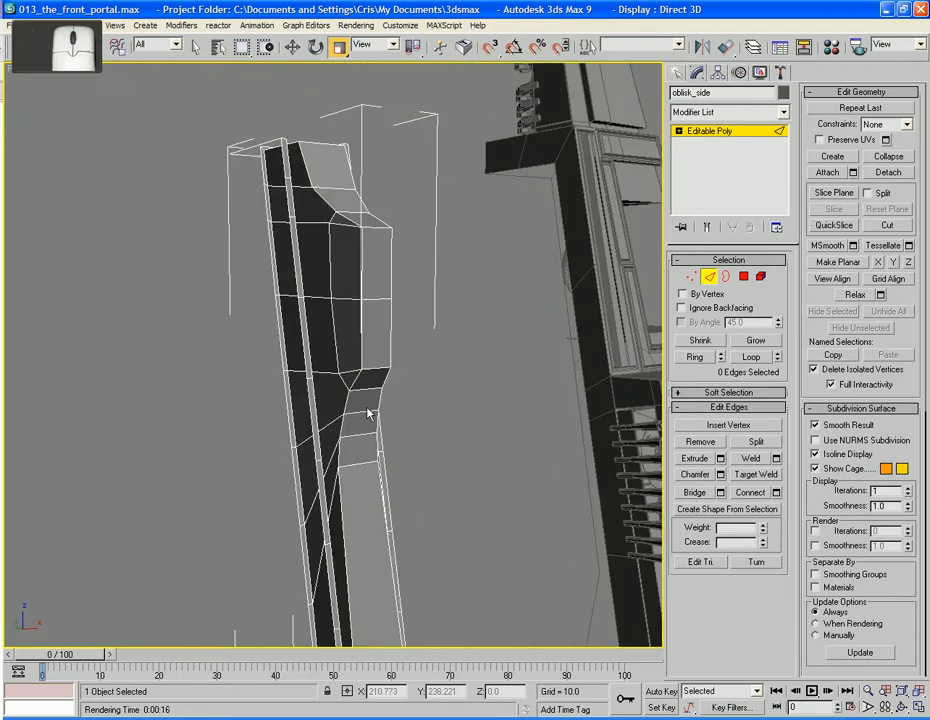
Select the two polygons forming the front face of the bulge.
left_click(744, 278)
left_click(386, 272)
left_click(382, 324, "ctrl")
middle_click_drag(382, 326, 428, 350, "alt")
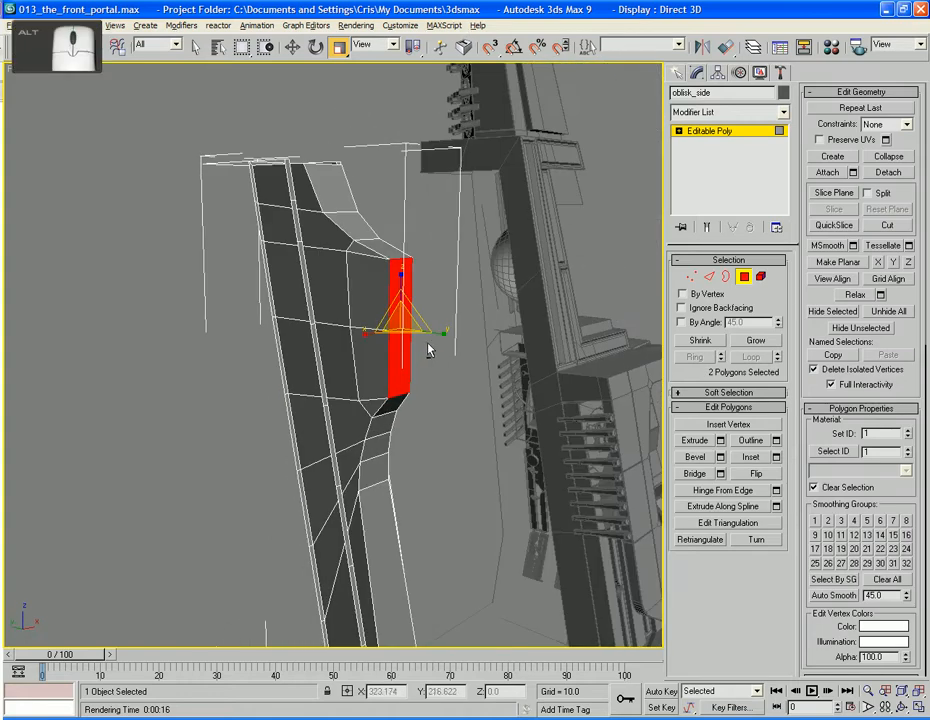
Connect the vertical edges around the upper half of the bulge with one horizontal edge loop.
left_click(708, 277)
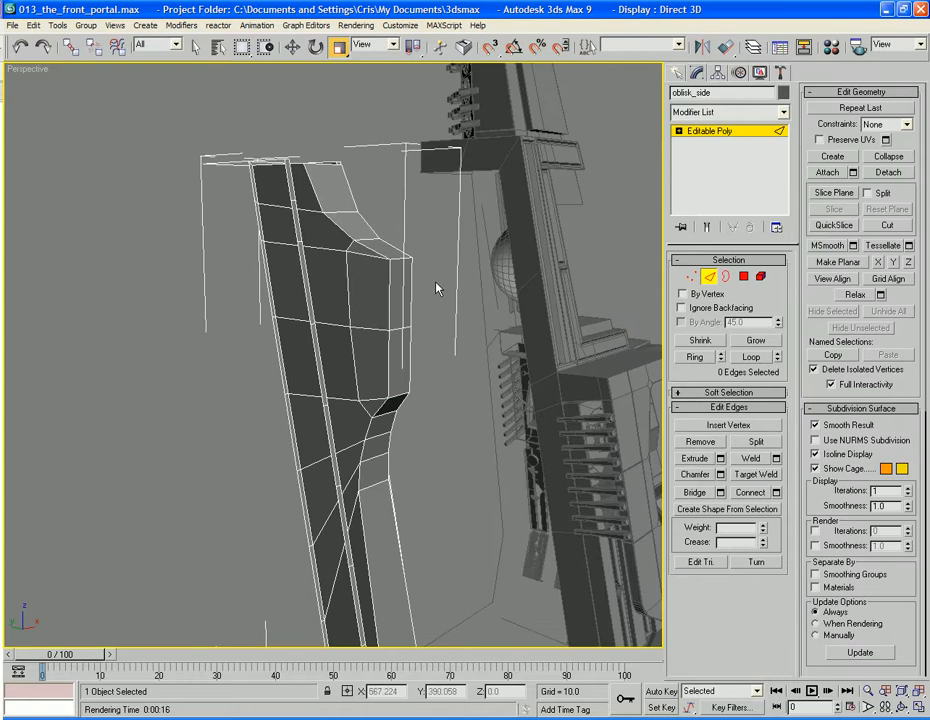
left_click_drag(437, 289, 185, 290)
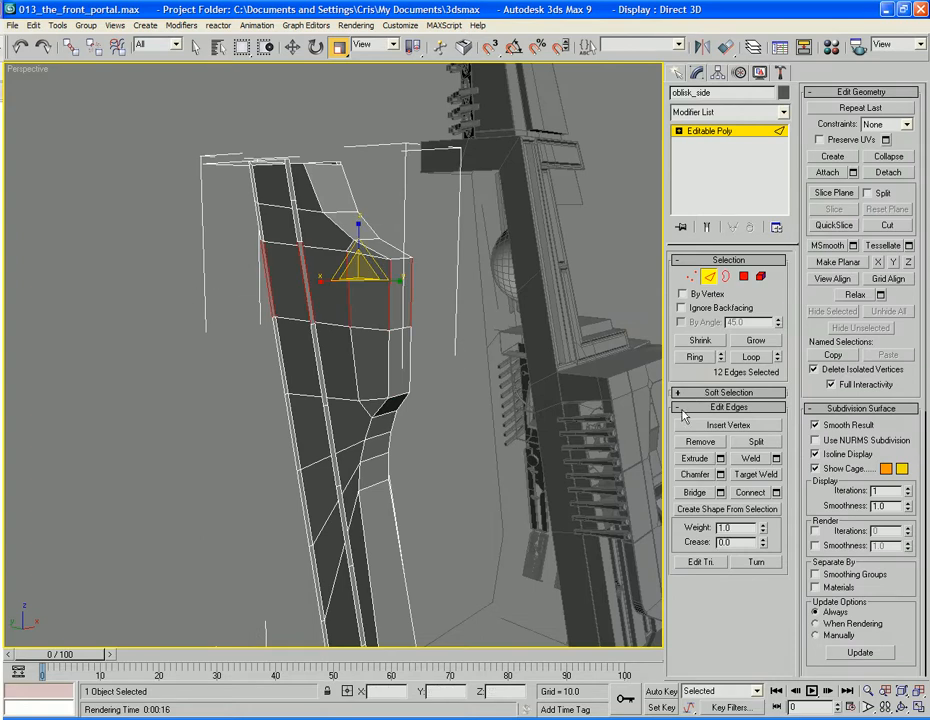
left_click(745, 493)
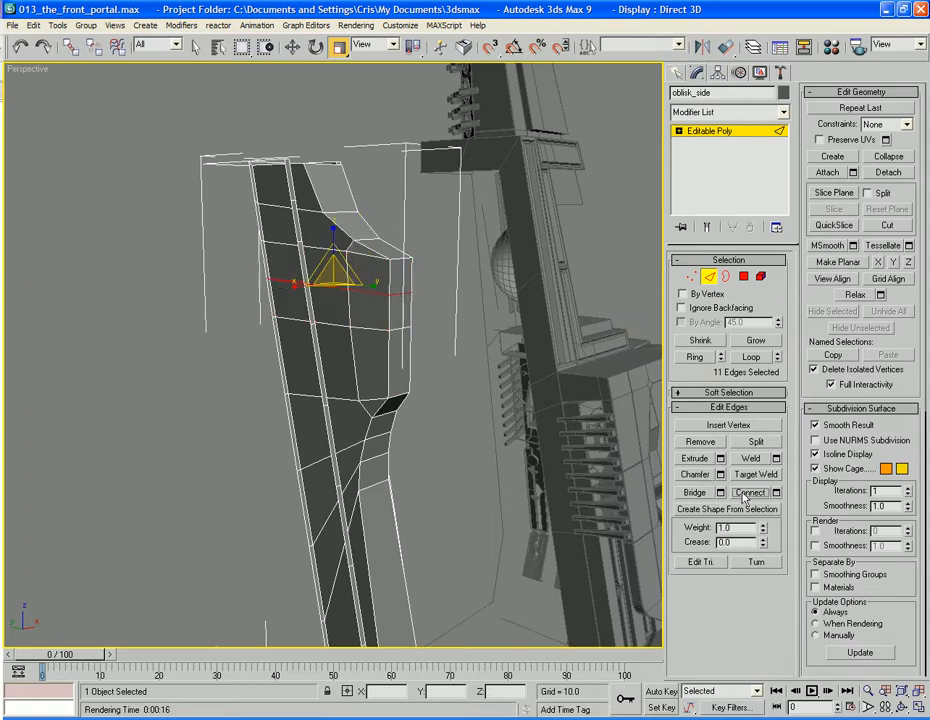
left_click(445, 320)
Exclude the uppermost front polygon from the selection and inset the two lower ones as a group by 0.5.
left_click(743, 276)
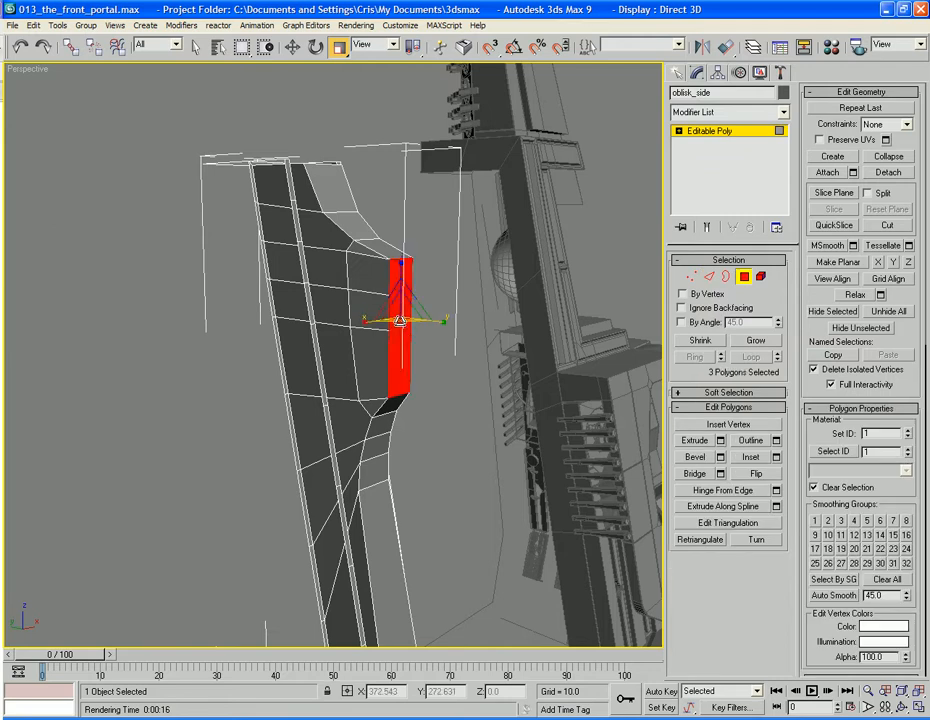
left_click(400, 275, "alt")
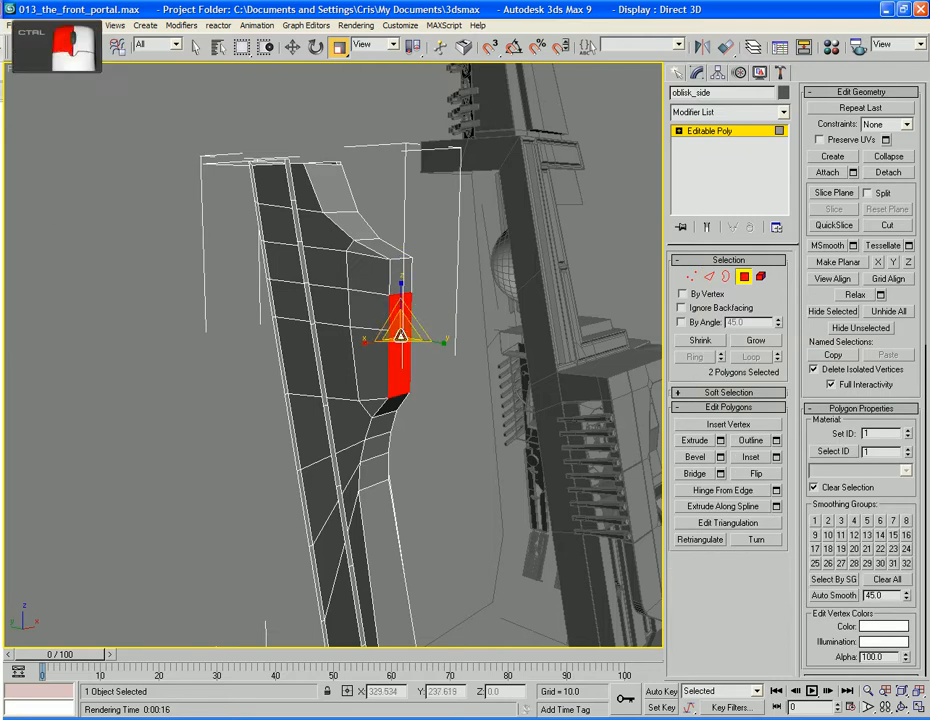
left_click(776, 457)
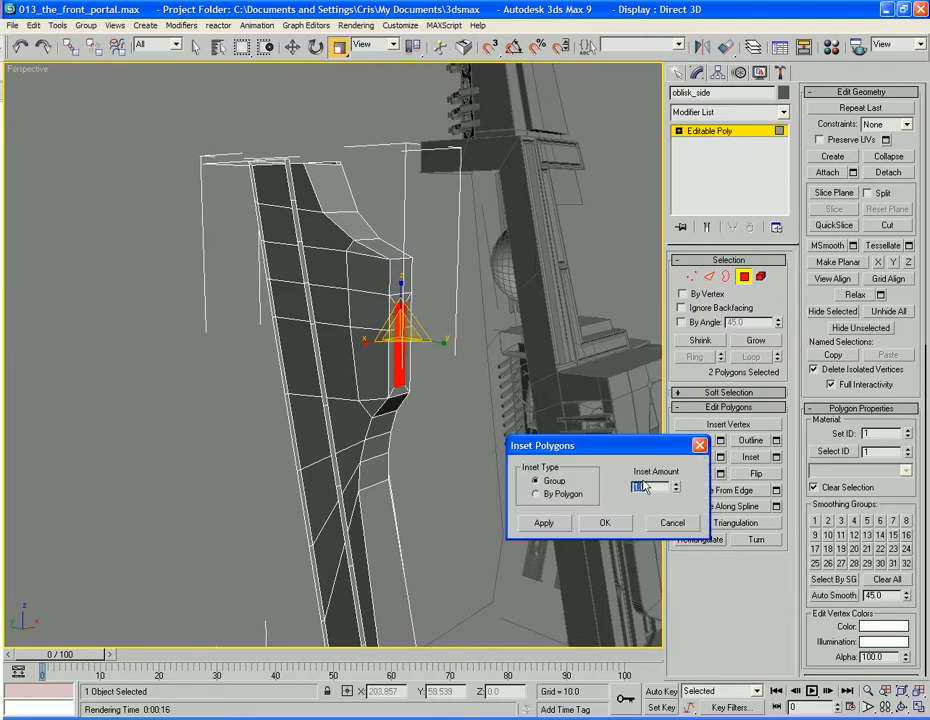
type("0.1")
key("Tab")
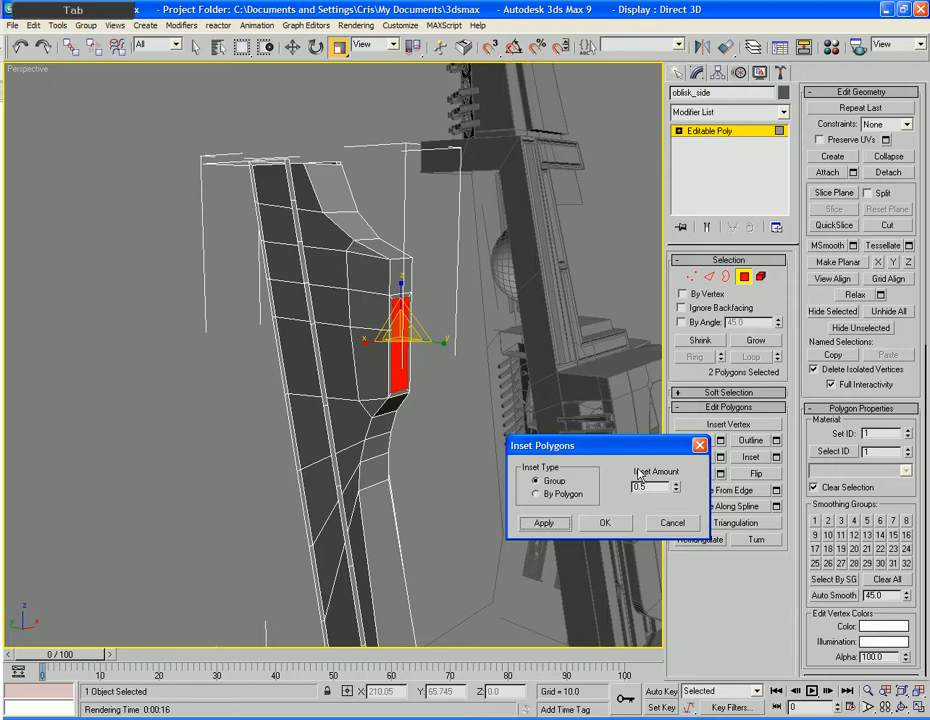
left_click(605, 523)
Inset the uppermost front polygon of the bulge by 0.5.
middle_click_drag(445, 405, 395, 327, "alt")
left_click(376, 290)
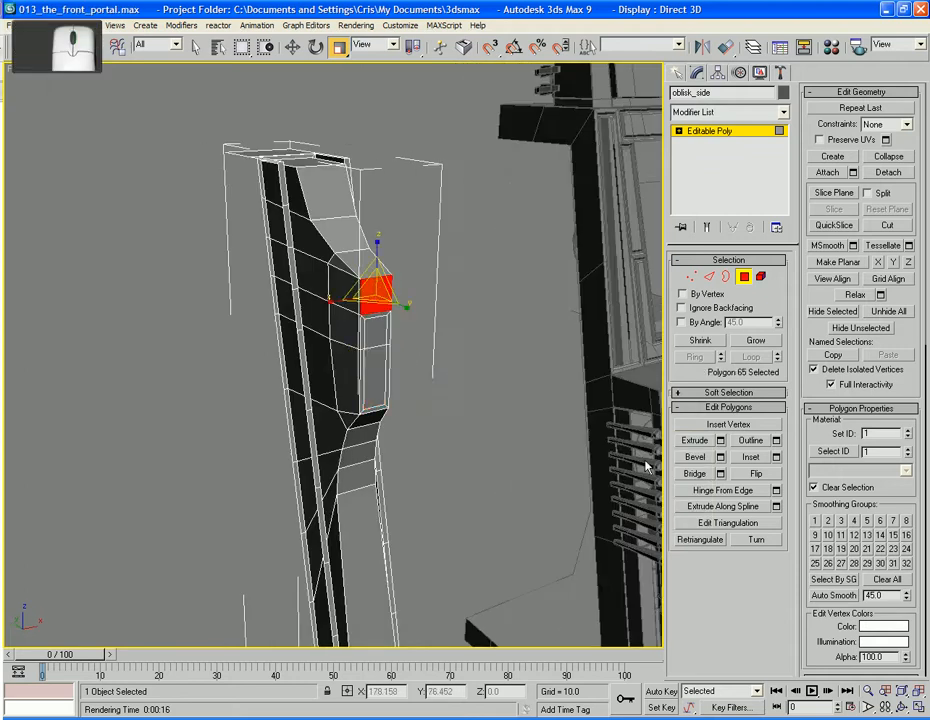
left_click(776, 457)
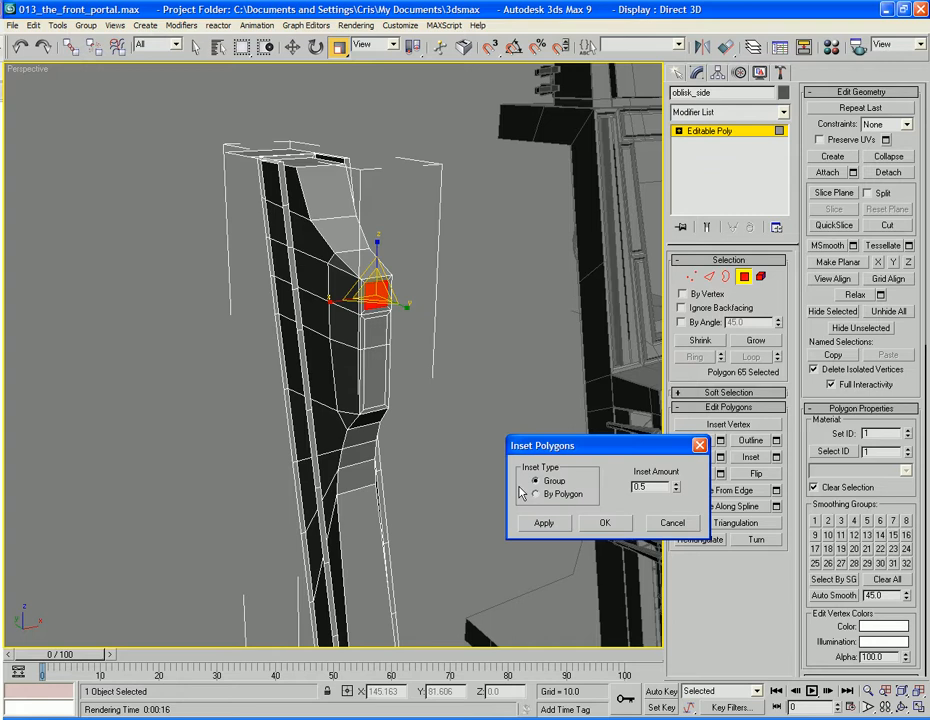
left_click(605, 523)
Extrude the inset upper front polygon by about 1.4.
mouse_move(466, 440)
middle_mouse_down("alt")
mouse_move(486, 477)
mouse_move(452, 452)
middle_mouse_up("alt")
scroll(486, 477, "up", 3)
left_click(720, 440)
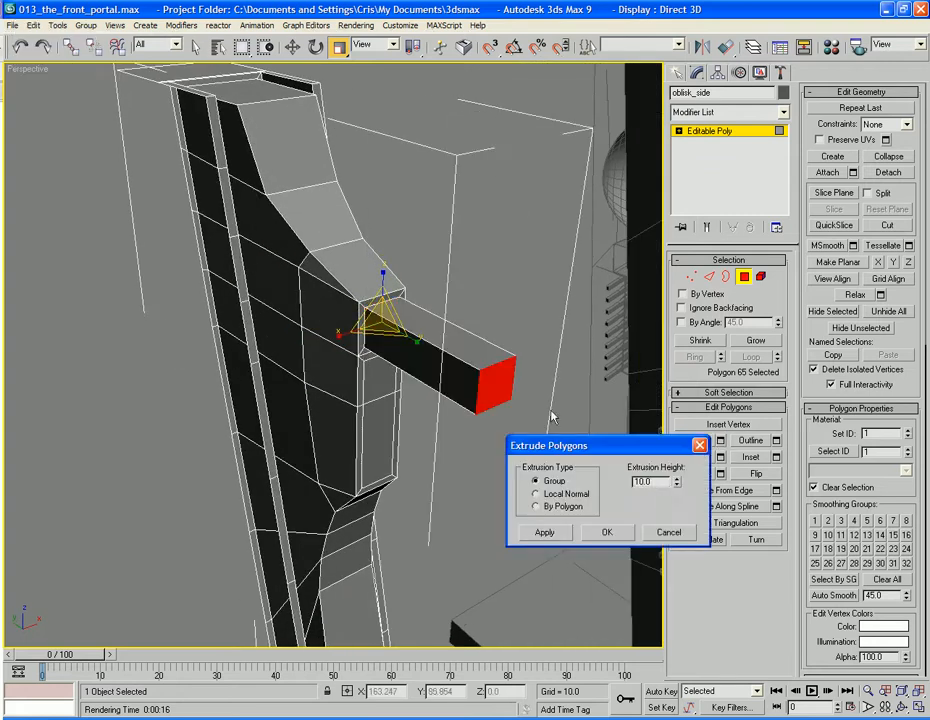
left_click_drag(675, 488, 683, 535)
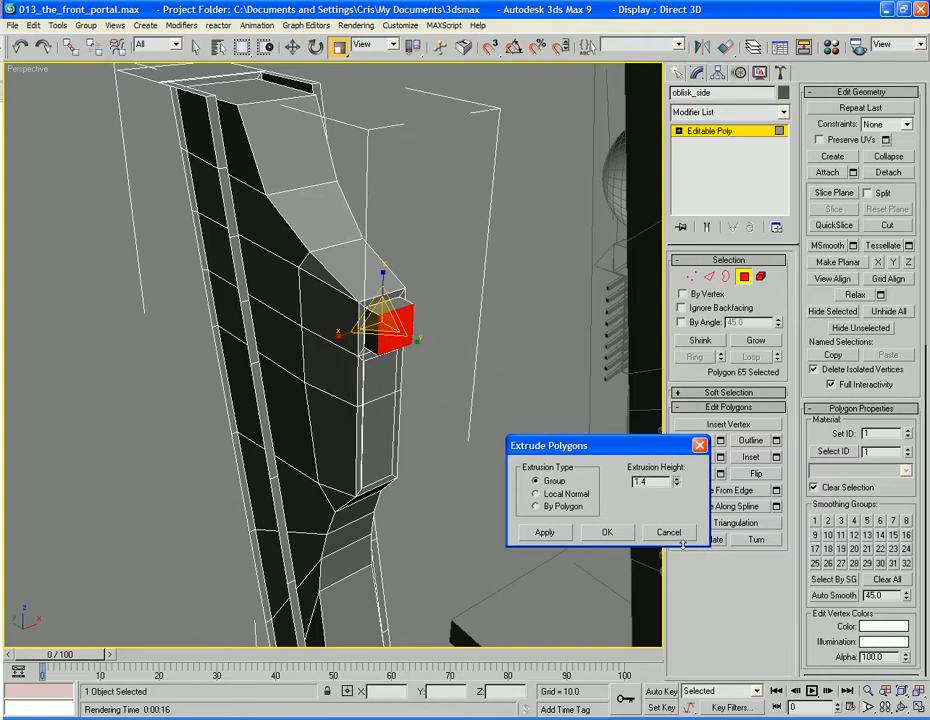
left_click(606, 532)
Select the ring of vertical edges at the height of the extruded block and connect them with a horizontal edge loop.
middle_click_drag(430, 445, 461, 434, "alt")
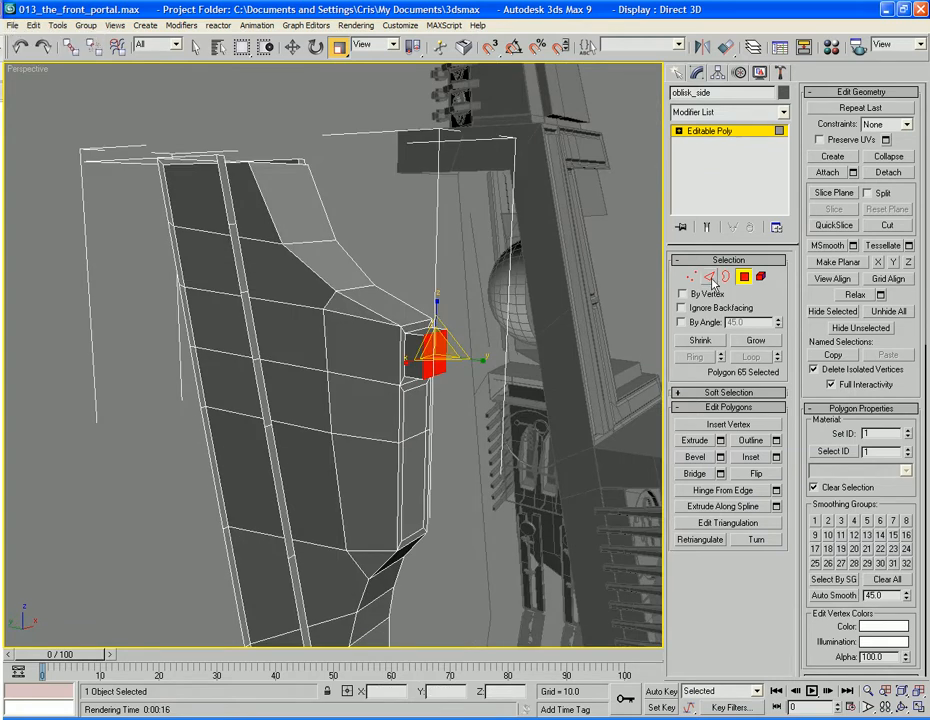
key("2")
left_click(400, 365)
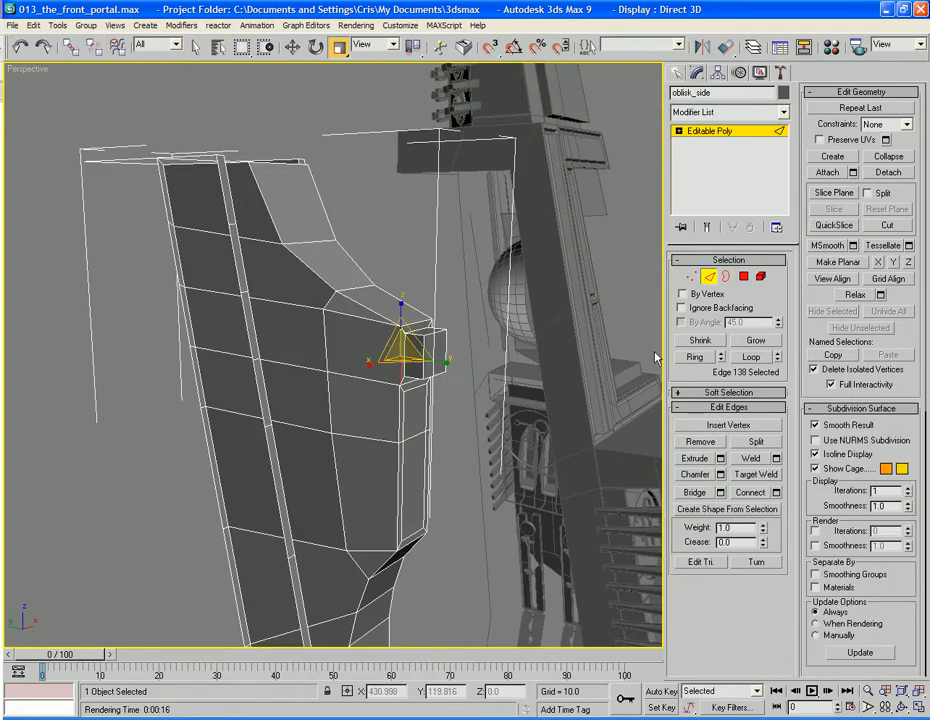
left_click(695, 357)
left_click(749, 494)
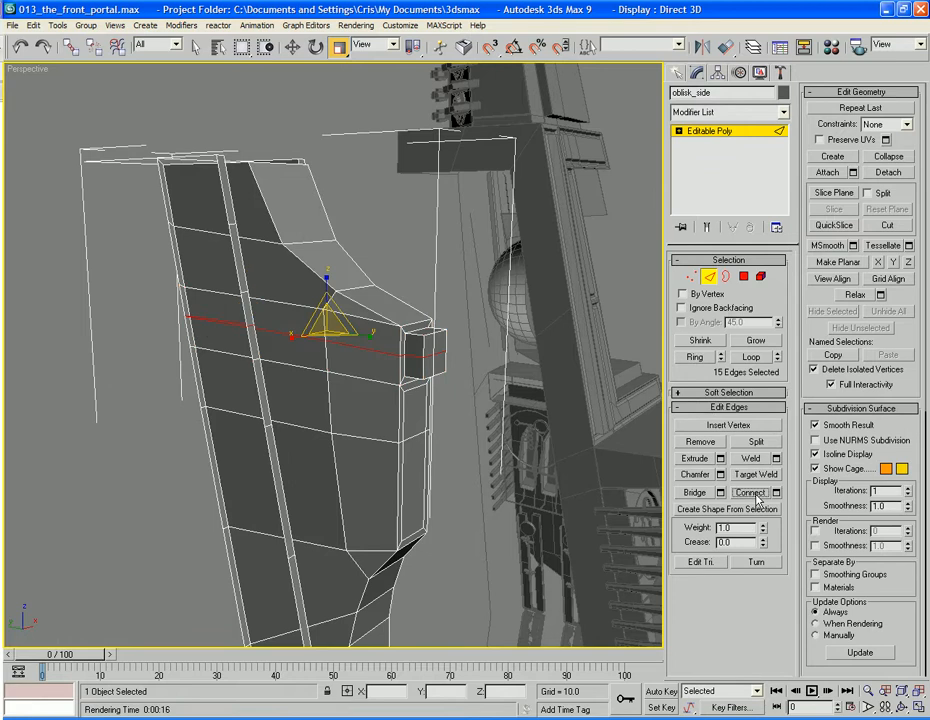
scroll(505, 440, "up", 5)
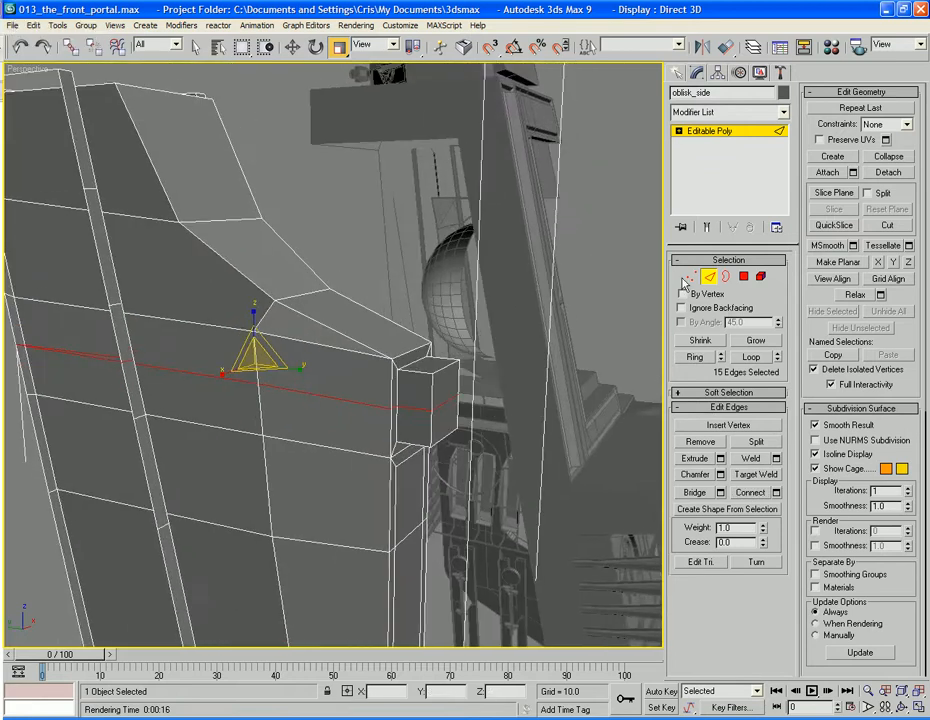
Move the extruded block's front edges individually to give it a faceted nose that slopes outward toward the bottom.
left_click(440, 368)
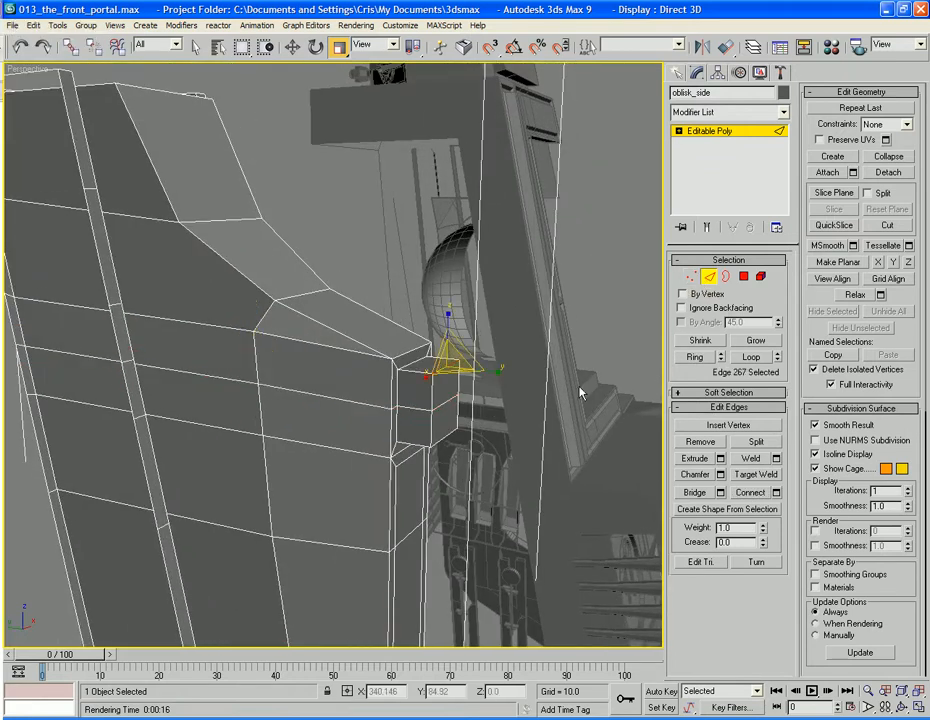
key("w")
left_click_drag(443, 368, 440, 425)
left_click(436, 402)
left_click(442, 442)
middle_click_drag(441, 425, 410, 385, "alt")
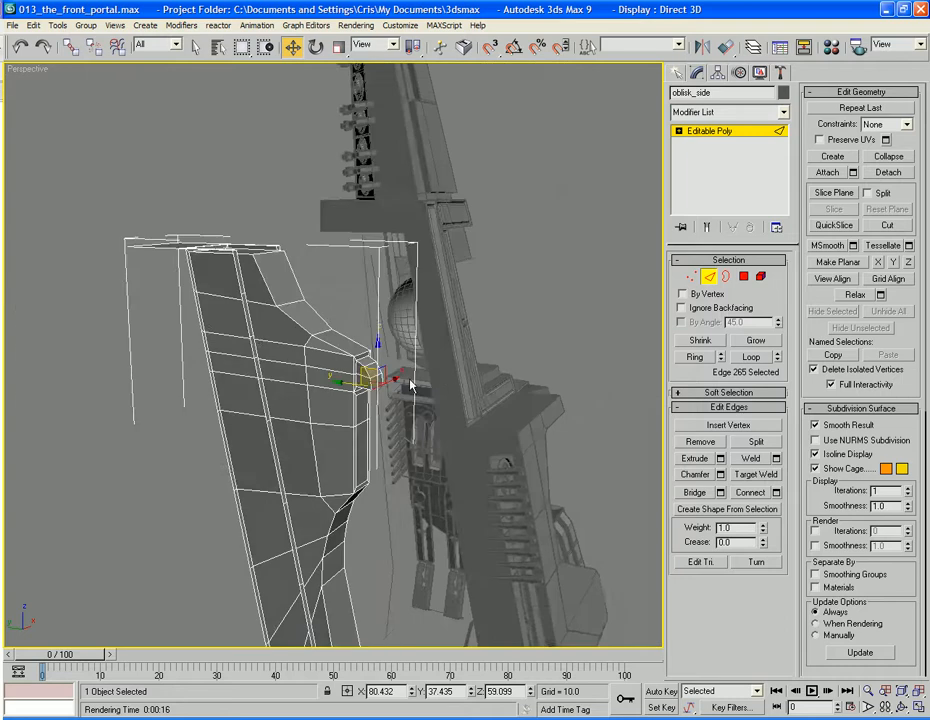
middle_click_drag(143, 565, 370, 430, "alt")
left_click(370, 430)
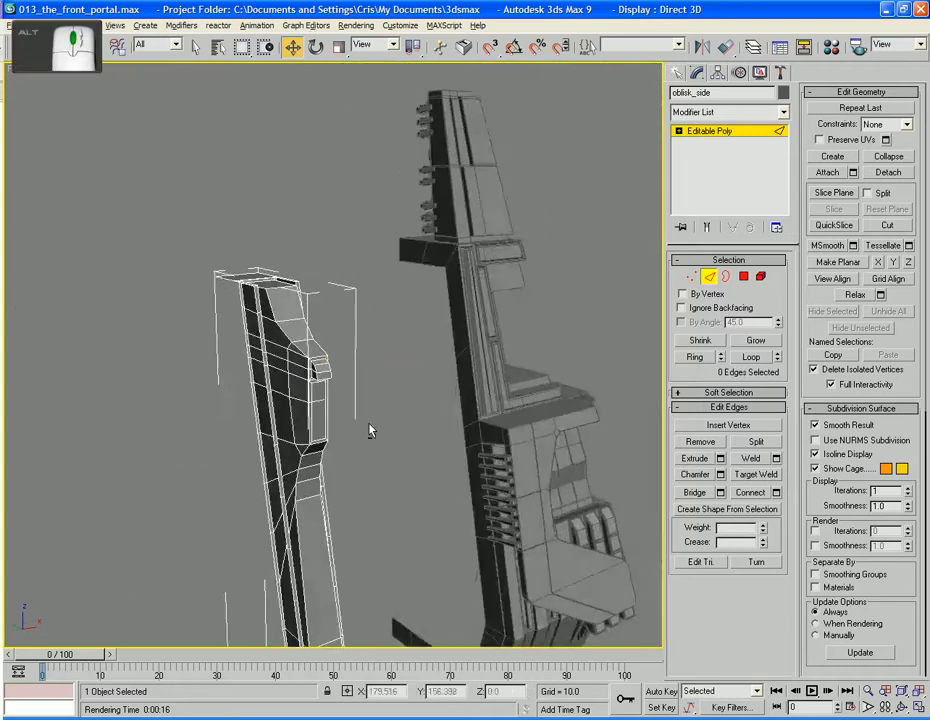
Select the two inset polygons below the block and extrude them inward into the bulge.
scroll(354, 425, "up", 2)
left_click(742, 280)
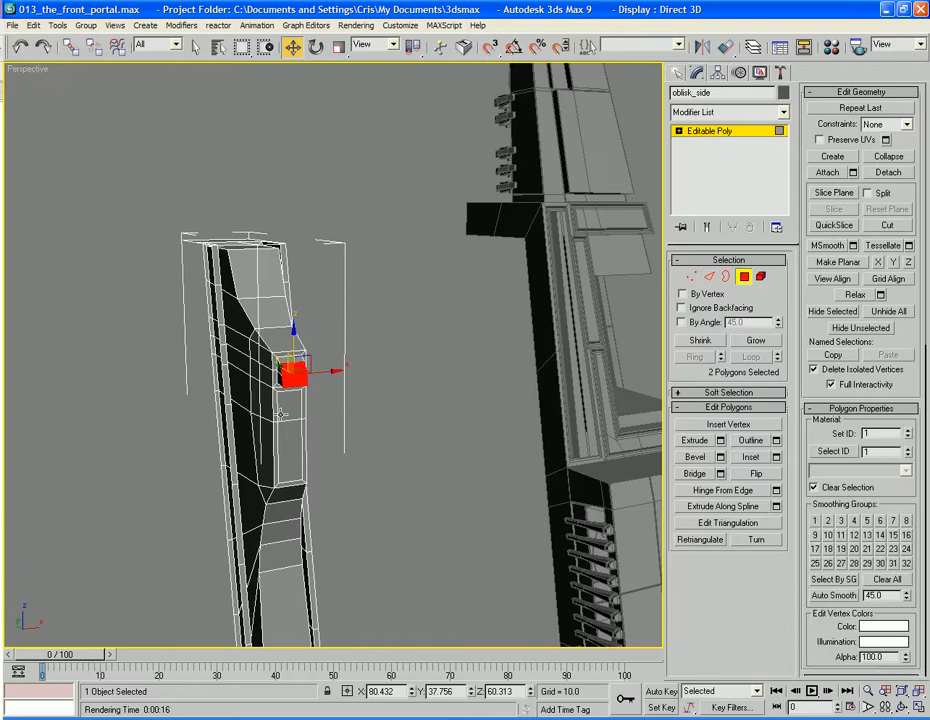
left_click(288, 411)
left_click(294, 455, "ctrl")
middle_click_drag(294, 458, 330, 468, "alt")
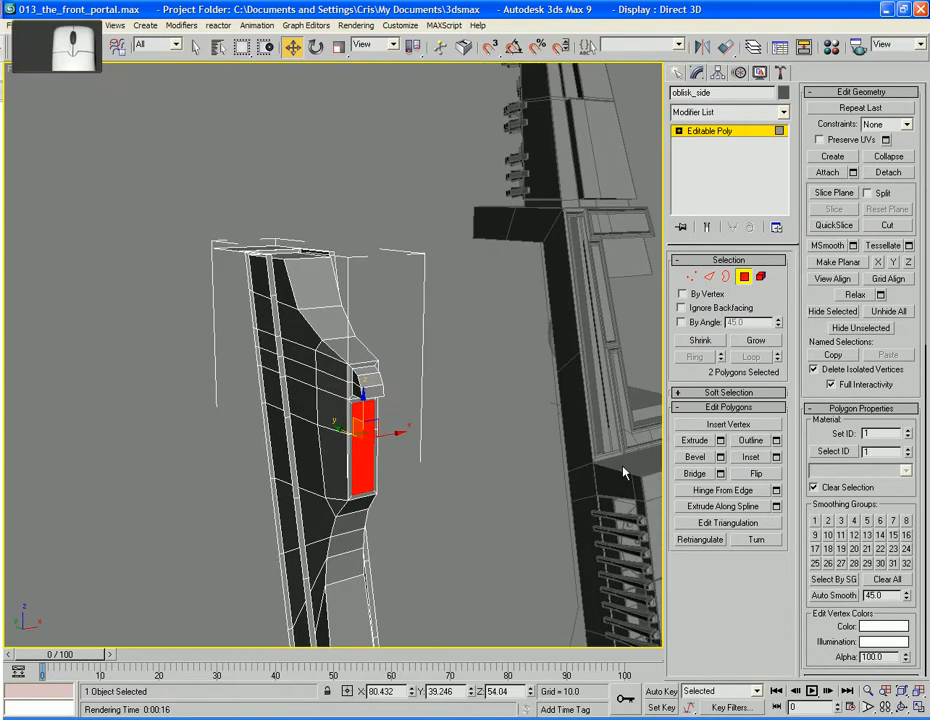
left_click(697, 441)
left_click_drag(358, 461, 362, 476)
Move the recessed polygons deeper into the bulge, by about 8.7 in Y and 2.9 in Z.
middle_click_drag(385, 474, 363, 452, "alt")
key("ctrl+r")
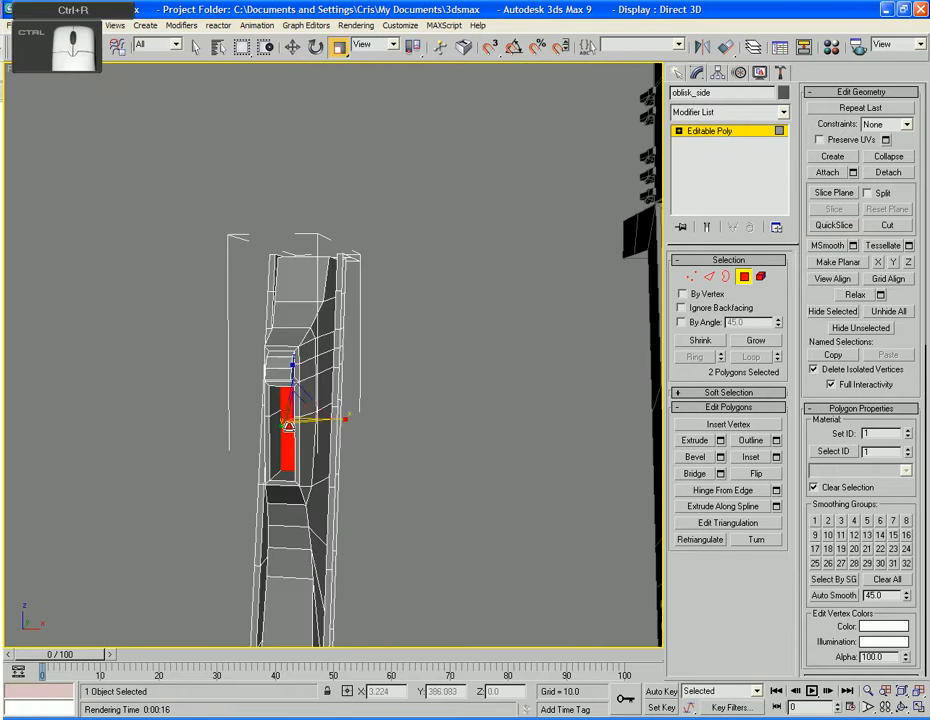
middle_click_drag(301, 442, 281, 429, "alt")
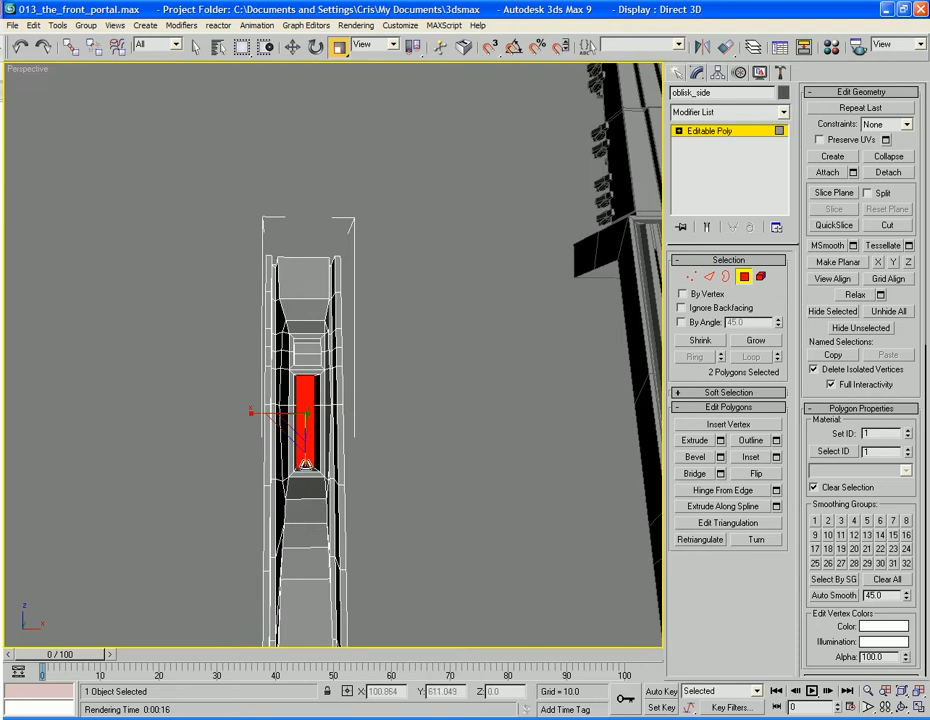
middle_click_drag(300, 456, 314, 424, "alt")
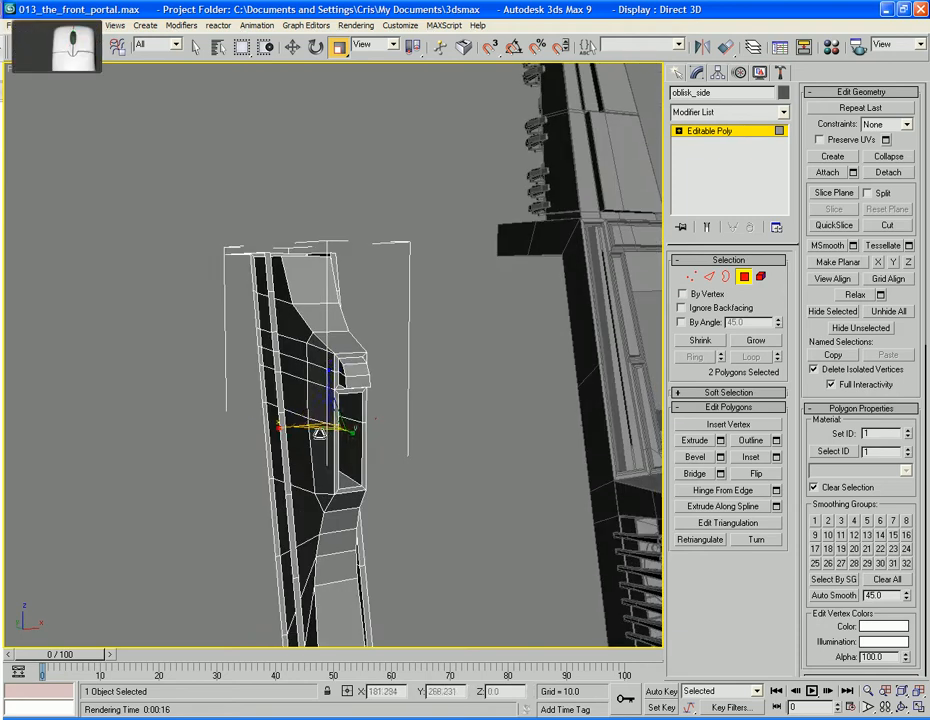
key("w")
left_click_drag(294, 385, 293, 370)
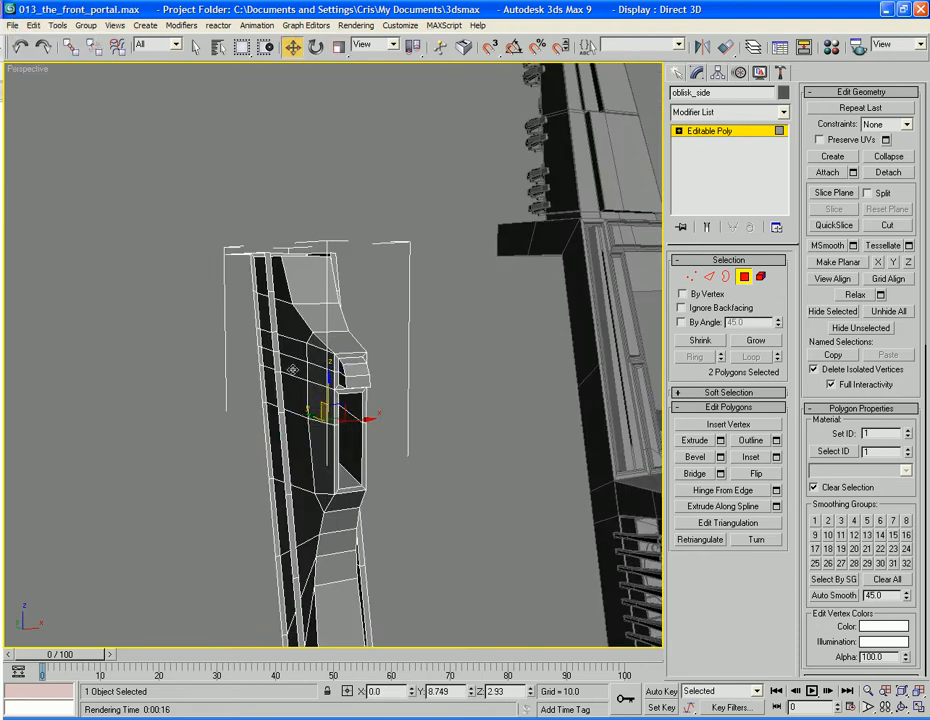
left_click(440, 388)
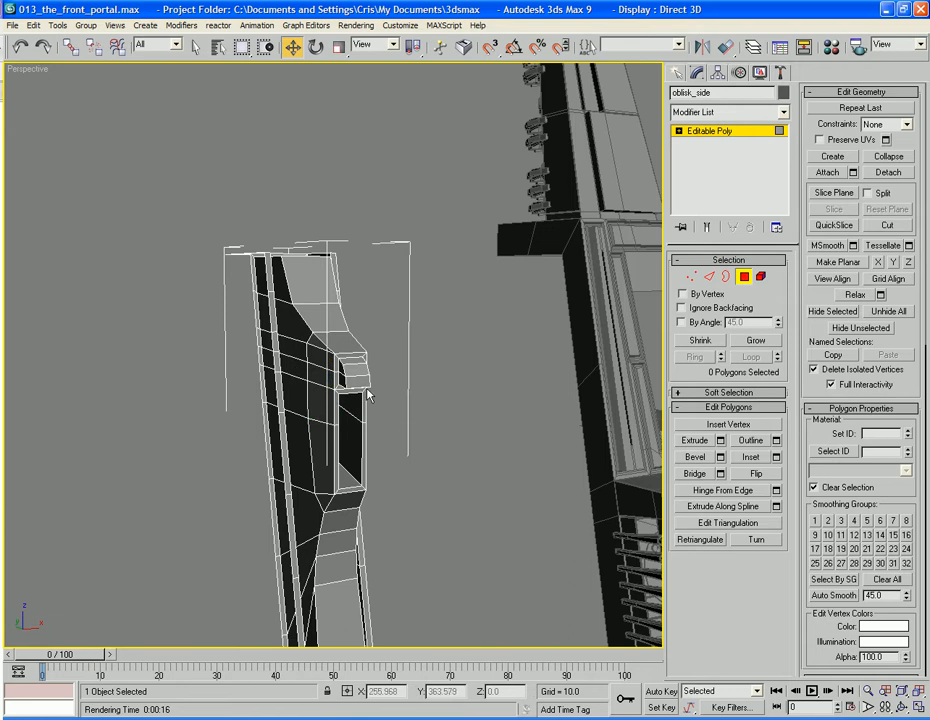
Cut a new edge on both flanks below the bulge, joining the side strip corner to the third front crossline.
middle_click_drag(365, 388, 511, 403, "alt")
middle_click_drag(530, 403, 155, 370, "alt")
middle_click_drag(224, 376, 376, 357, "alt")
left_click(890, 228)
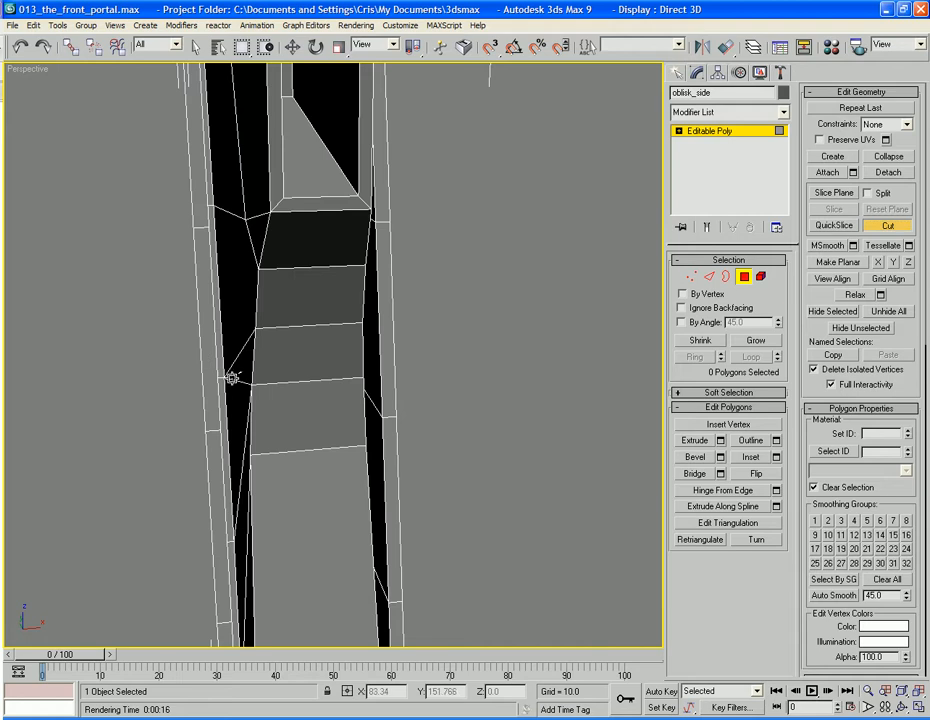
middle_click_drag(377, 372, 357, 337, "alt")
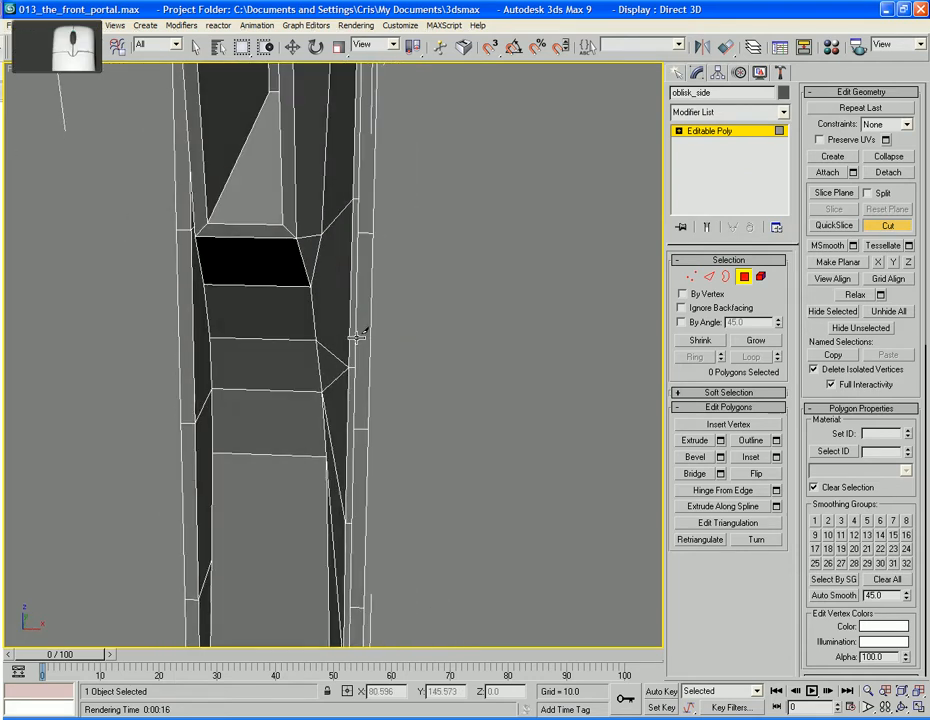
Remove the old diagonal edge above the new cut on both flanks.
left_click(710, 278)
left_click(332, 354)
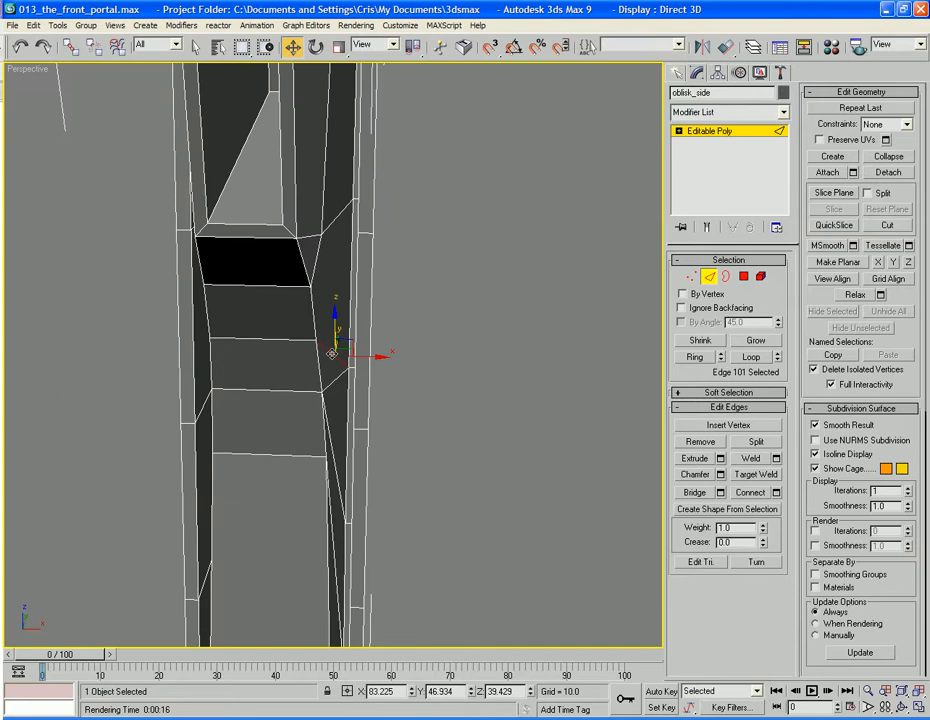
key("BackSpace")
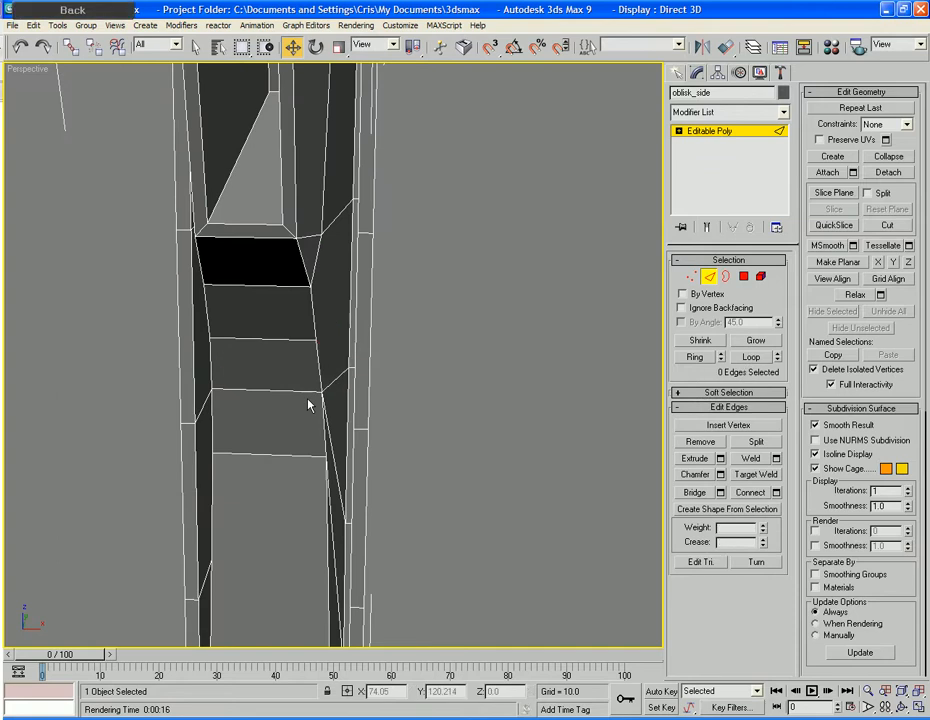
middle_click_drag(272, 376, 340, 356, "alt")
left_click(248, 366)
key("BackSpace")
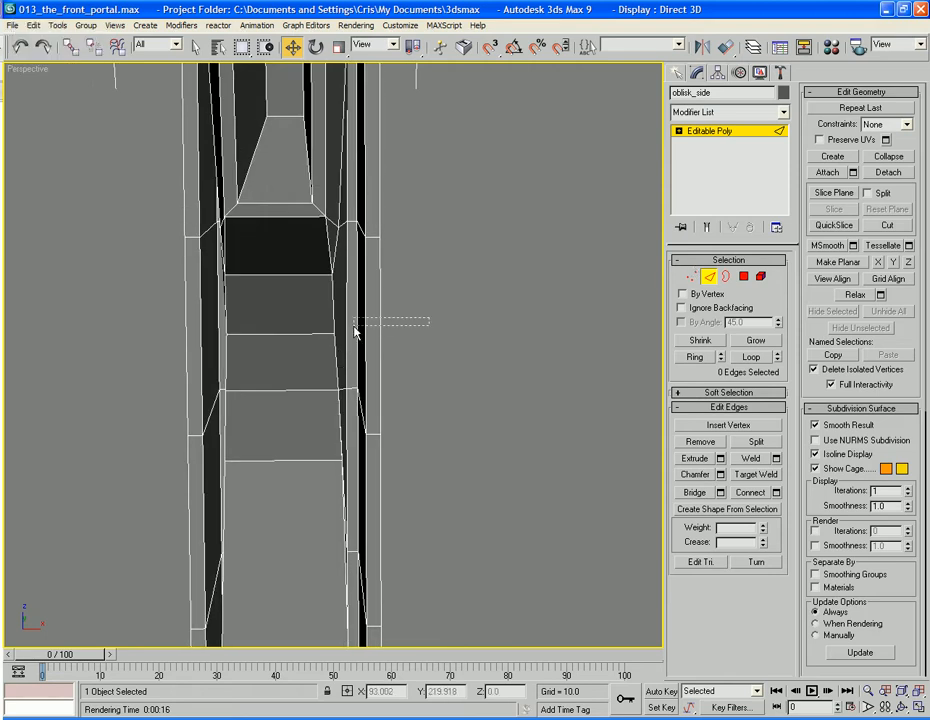
Select the vertical strip edges on both sides below the bulge and connect them with one segment and Slide -14.
left_click_drag(345, 327, 343, 327)
mouse_move(235, 322)
middle_mouse_down("alt")
mouse_move(251, 322)
mouse_move(235, 322)
mouse_move(243, 322)
middle_mouse_up("alt")
left_click(158, 334, "ctrl")
left_click_drag(226, 341, 228, 342, "ctrl")
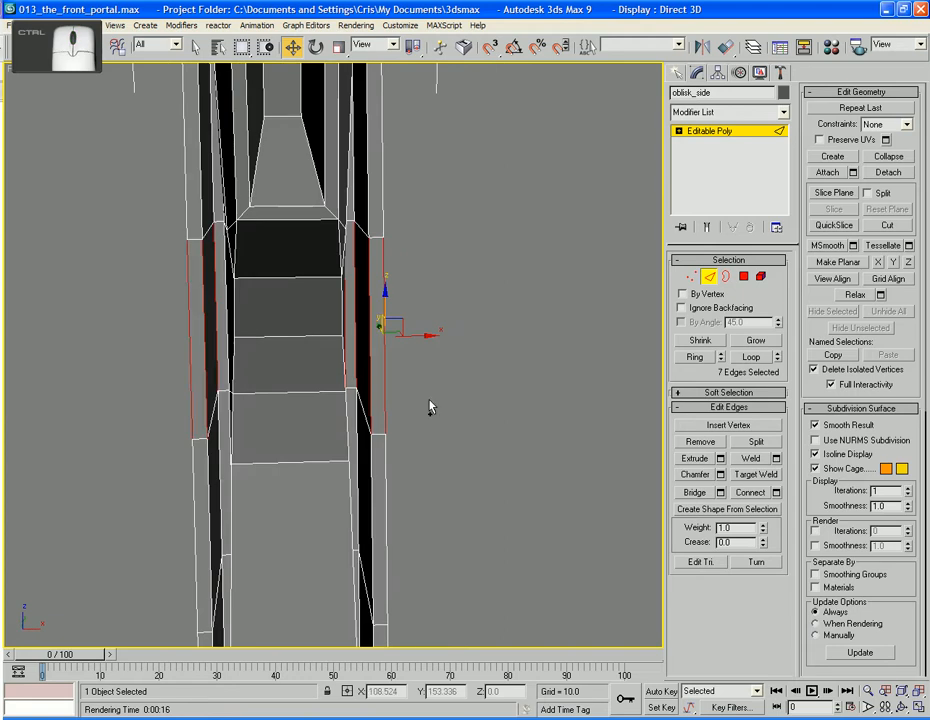
left_click(776, 492)
mouse_move(519, 330)
middle_mouse_down("alt")
mouse_move(502, 325)
mouse_move(518, 324)
middle_mouse_up("alt")
left_click_drag(691, 507, 695, 538)
middle_click_drag(520, 340, 577, 343, "alt")
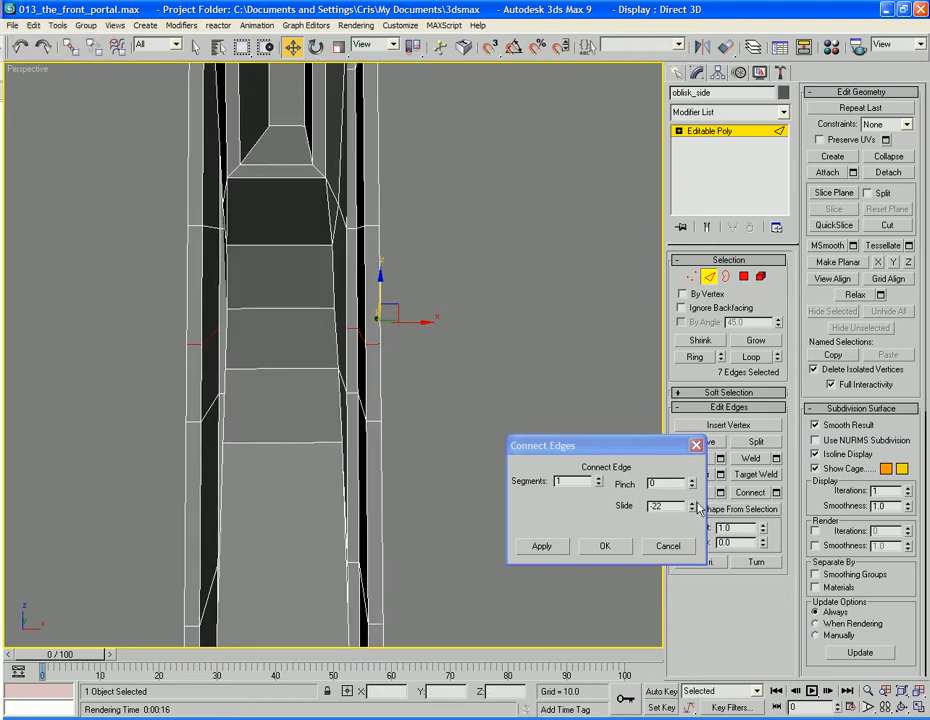
left_click_drag(692, 503, 694, 488)
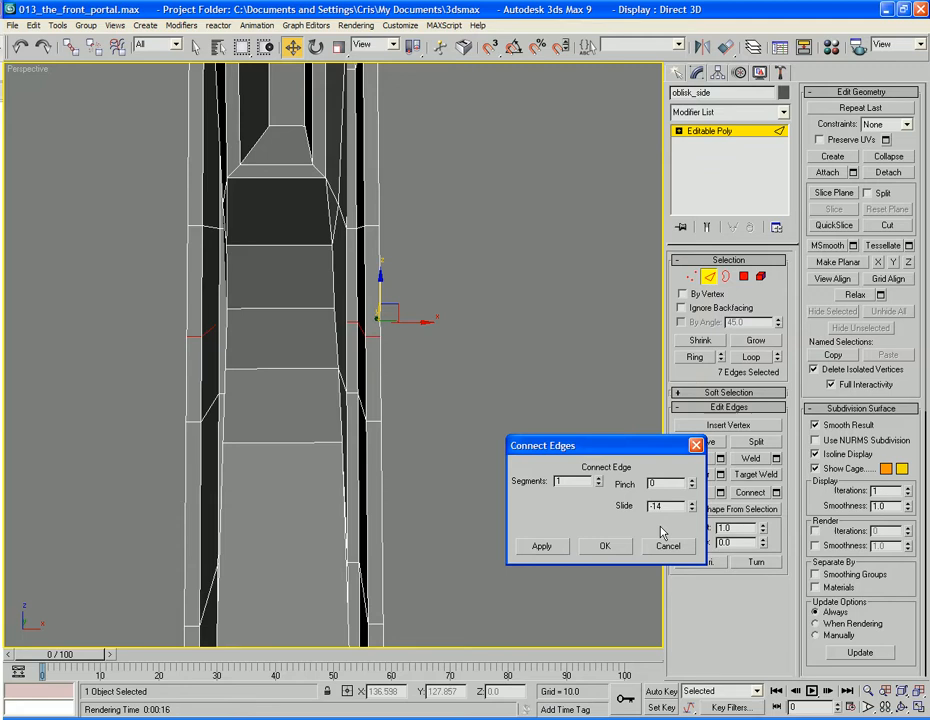
left_click(617, 553)
Cut an edge on each flank from the new strip segment to the end of the neighbouring front crossline.
middle_click_drag(545, 468, 533, 463, "alt")
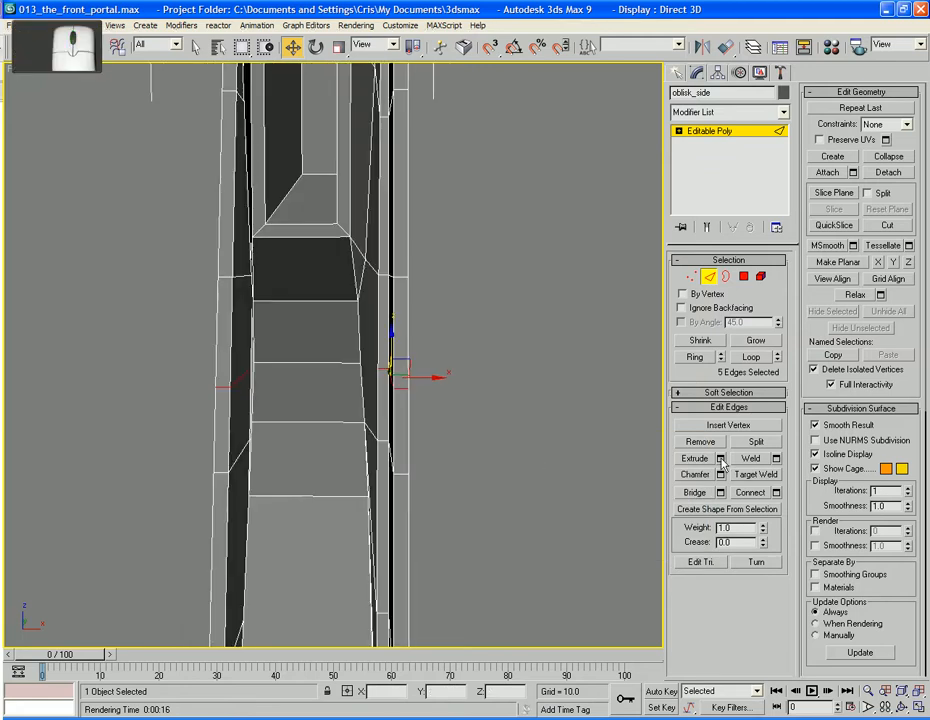
left_click(690, 277)
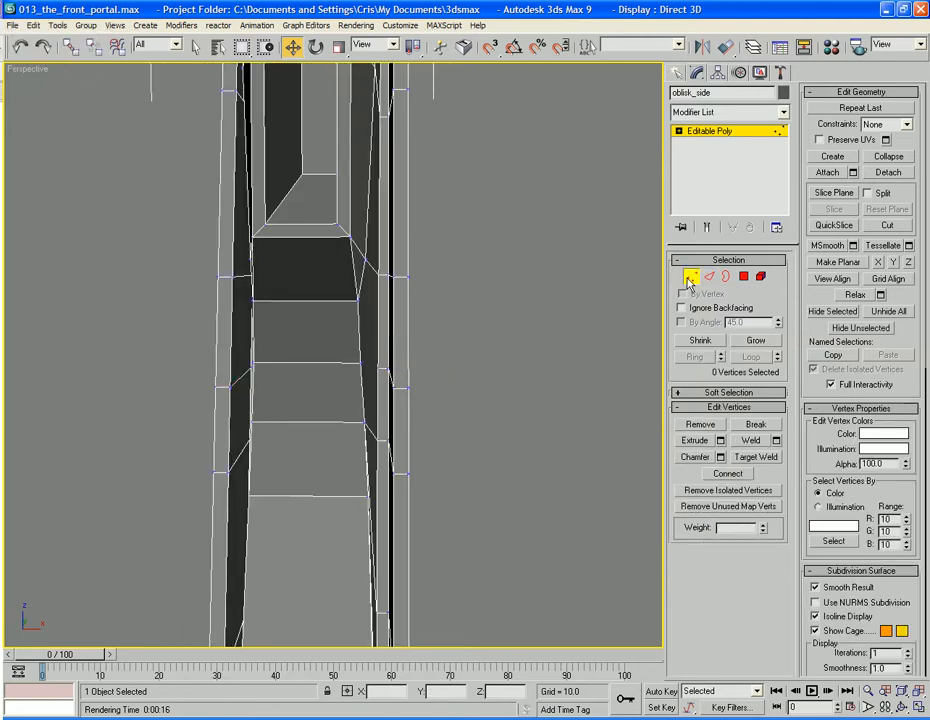
left_click(885, 226)
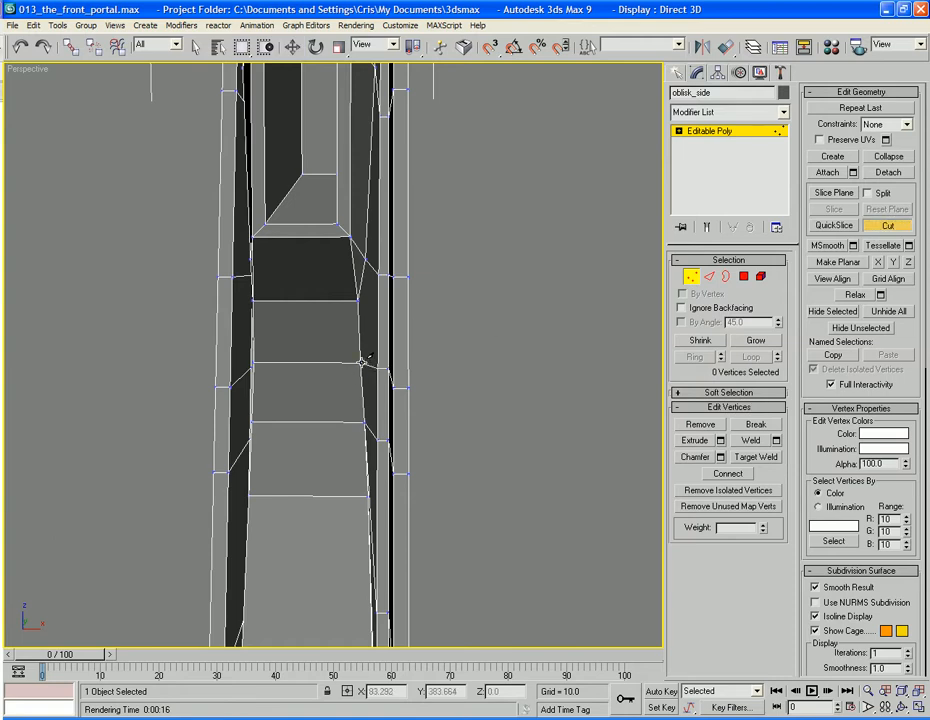
middle_click_drag(262, 343, 274, 342, "alt")
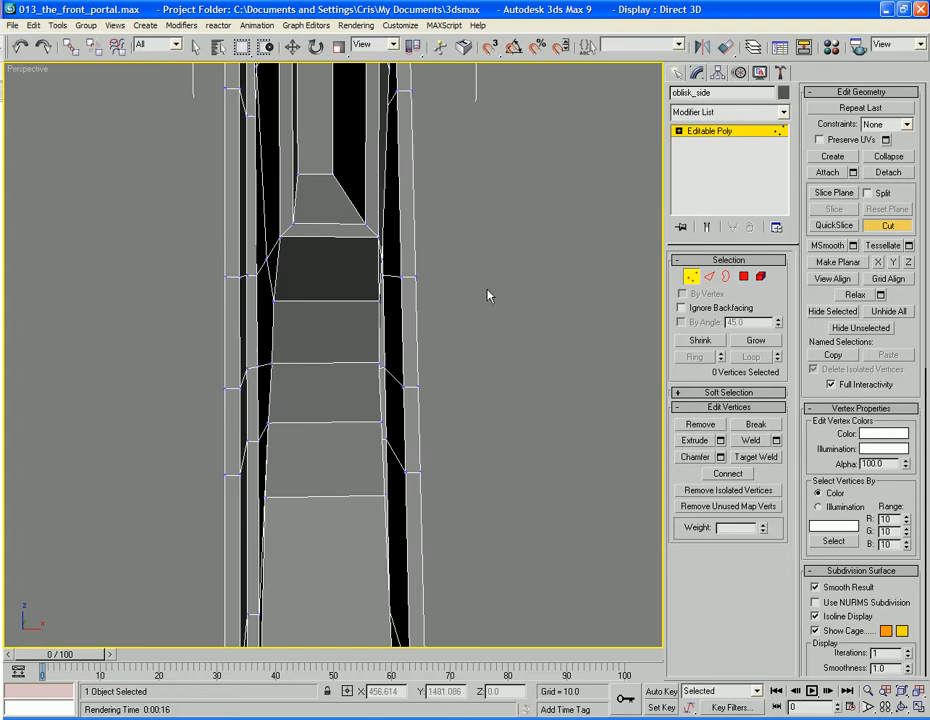
middle_click_drag(487, 295, 534, 270, "alt")
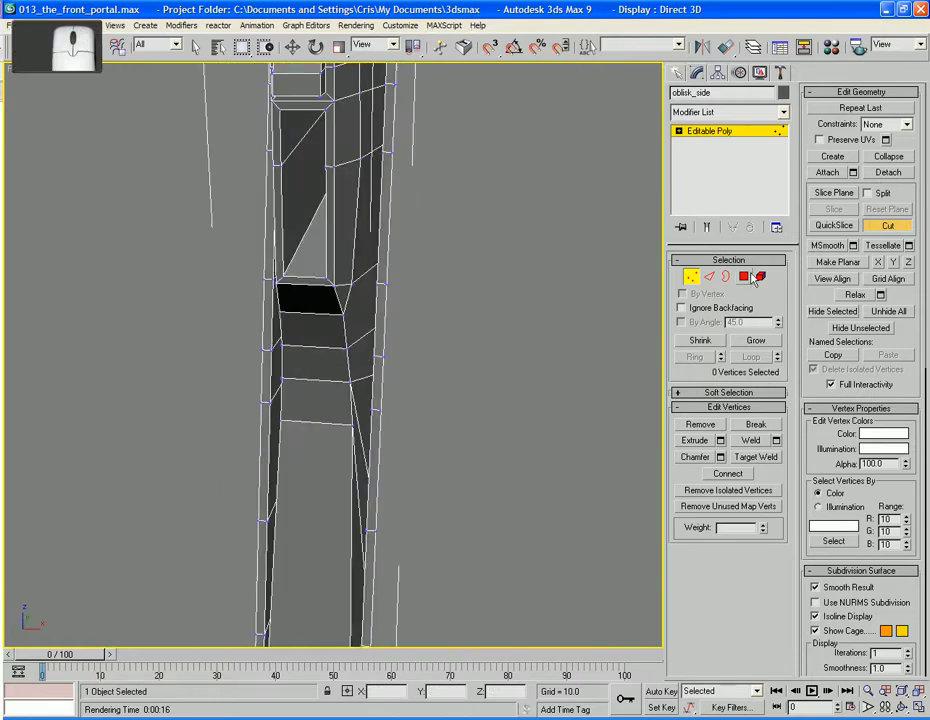
Select the two flank polygons of the band below the bulge and extrude them by 0.328 along Local Normal.
left_click(748, 277)
left_click(357, 355)
left_click(322, 357, "ctrl")
key("w")
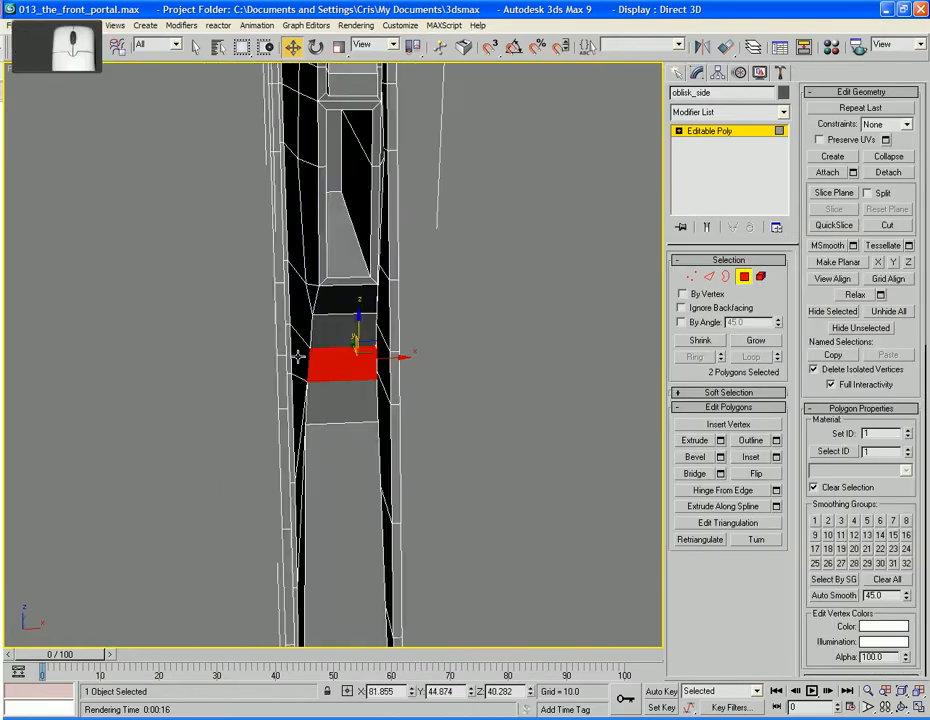
left_click(298, 357, "ctrl")
middle_click_drag(365, 357, 467, 355, "alt")
scroll(333, 357, "up", 3)
left_click(300, 376, "ctrl")
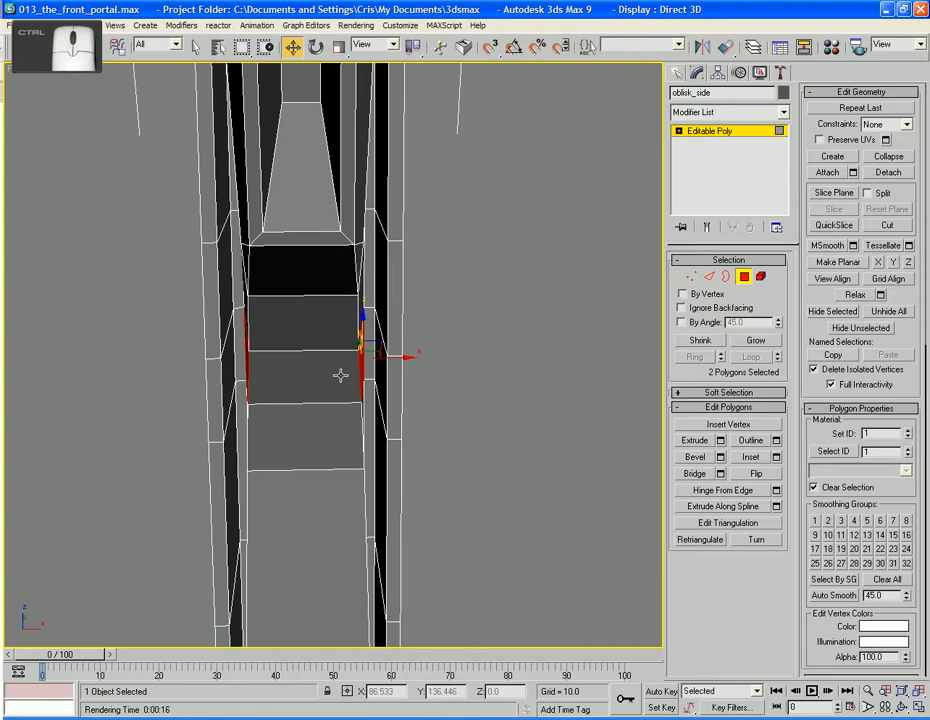
middle_click_drag(340, 376, 346, 373, "alt")
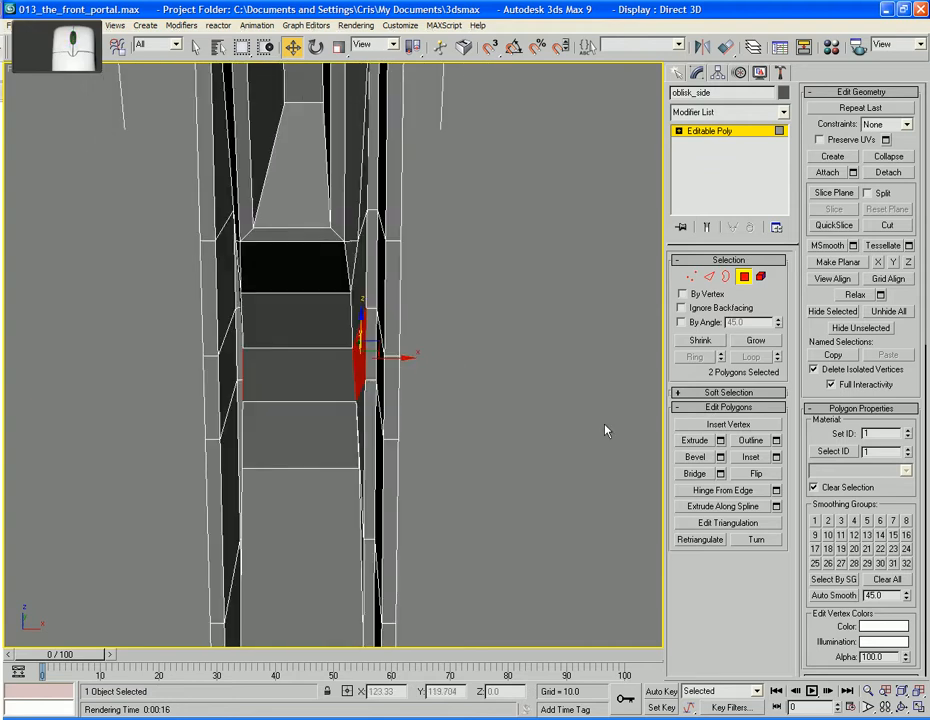
left_click(721, 441)
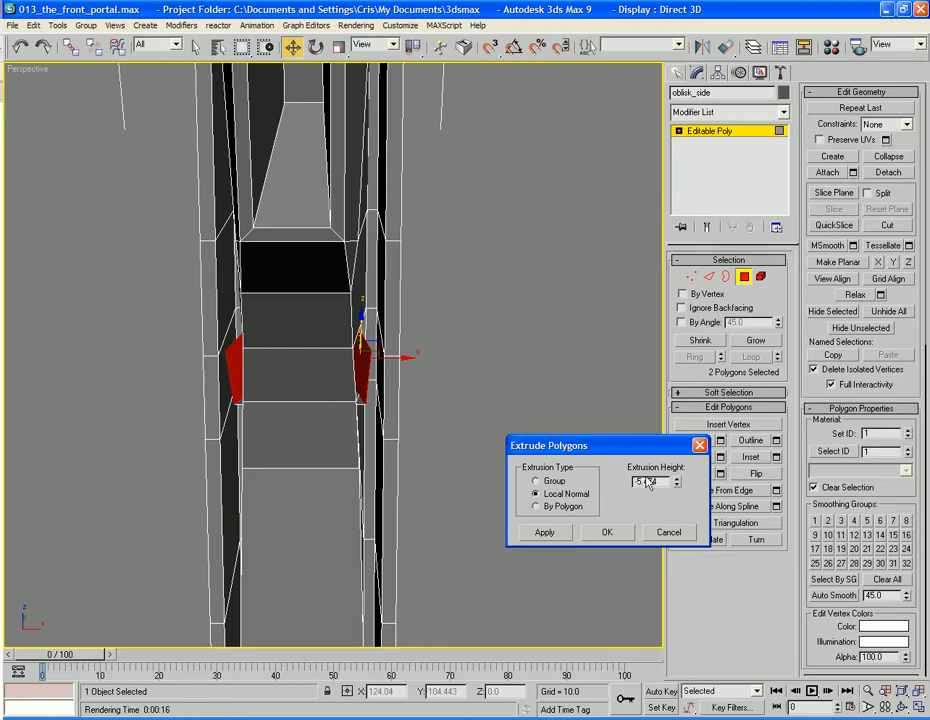
left_click_drag(675, 483, 674, 400)
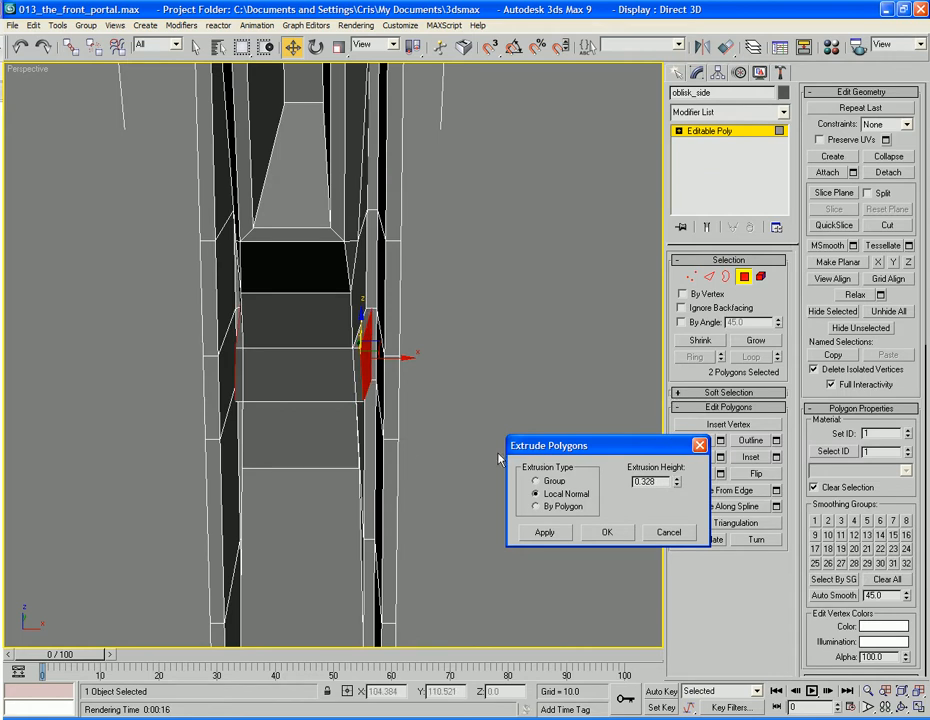
left_click(556, 536)
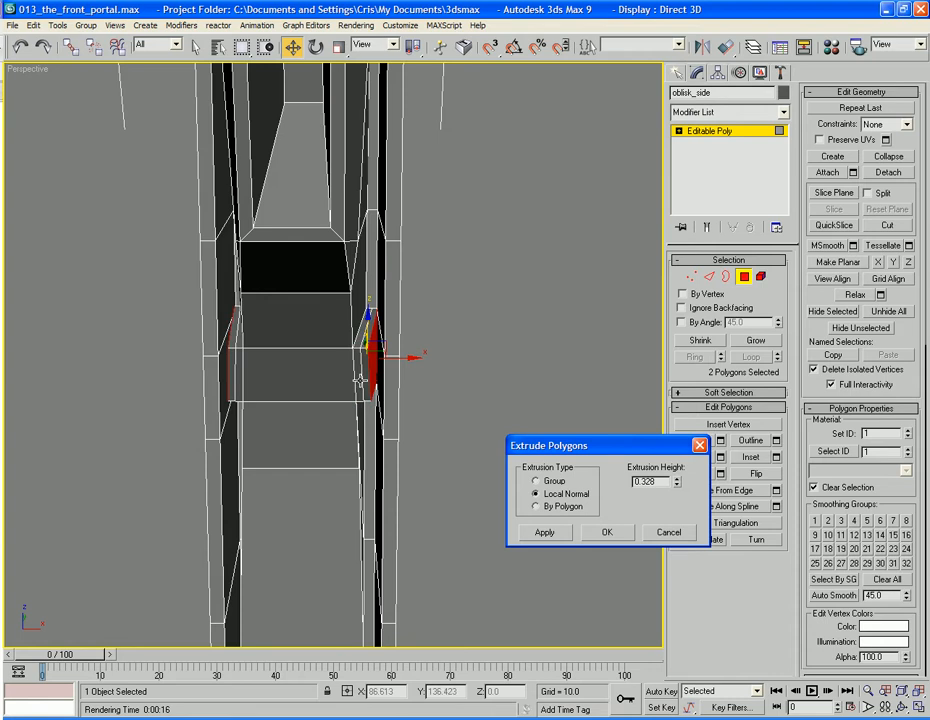
Extrude the band's front polygon together with its two narrow side pieces by 0.328 along Local Normal.
left_click(233, 369, "ctrl")
left_click(238, 369, "ctrl")
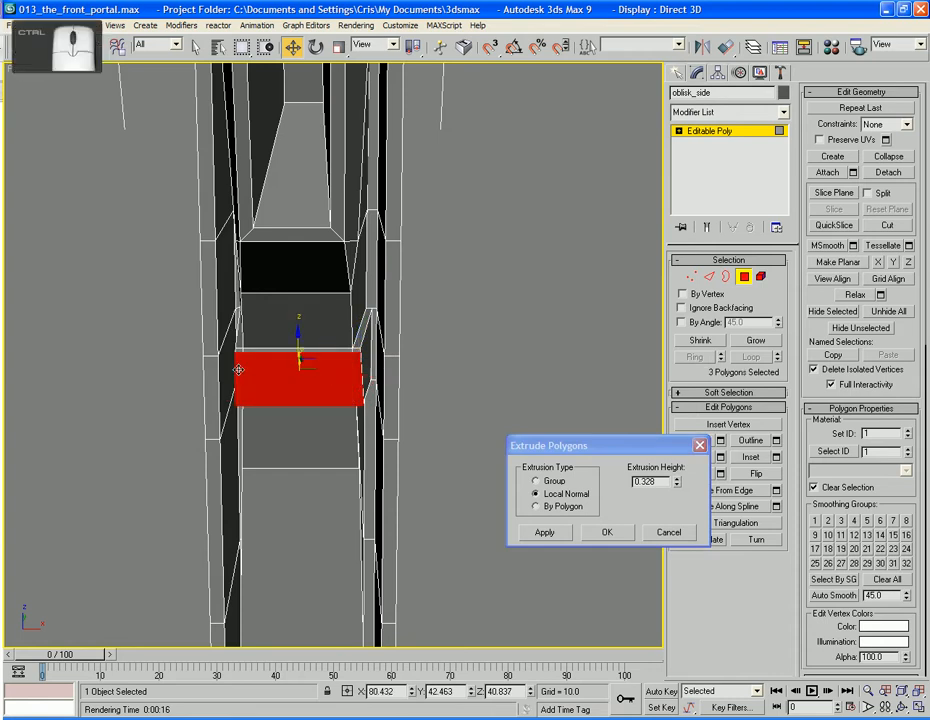
left_click(612, 536)
left_click(544, 484)
In the Left view, raise the four upper outer vertices of the extruded band by about 0.12 to straighten its top edge.
middle_click_drag(520, 470, 339, 415, "alt")
key("l")
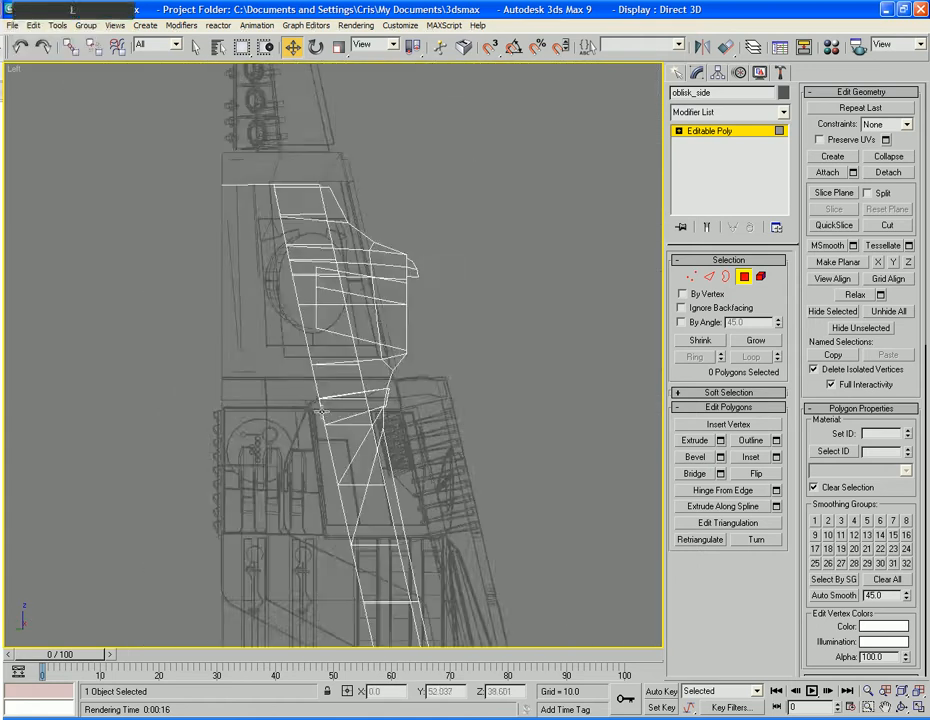
key("z")
scroll(388, 314, "up", 4)
middle_click_drag(265, 434, 302, 425)
scroll(302, 425, "up", 6)
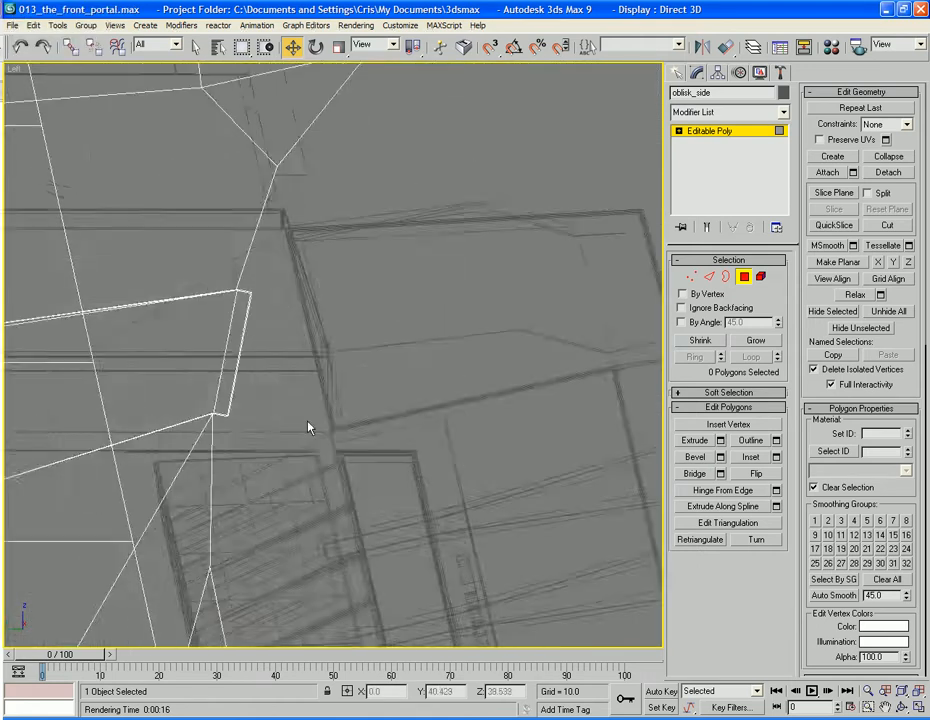
left_click(690, 277)
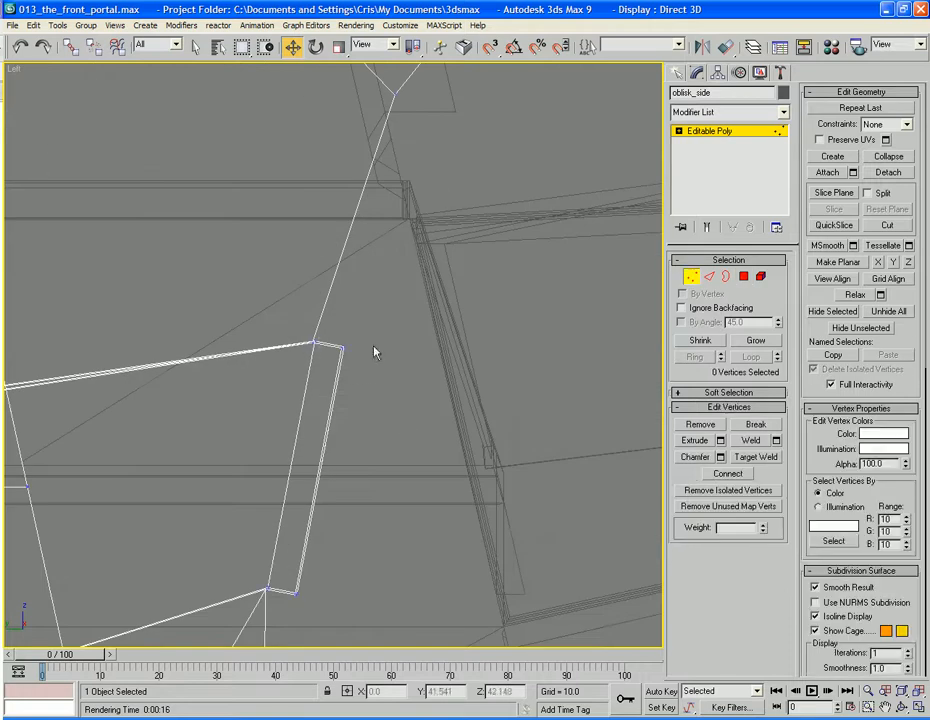
left_click_drag(320, 387, 328, 377)
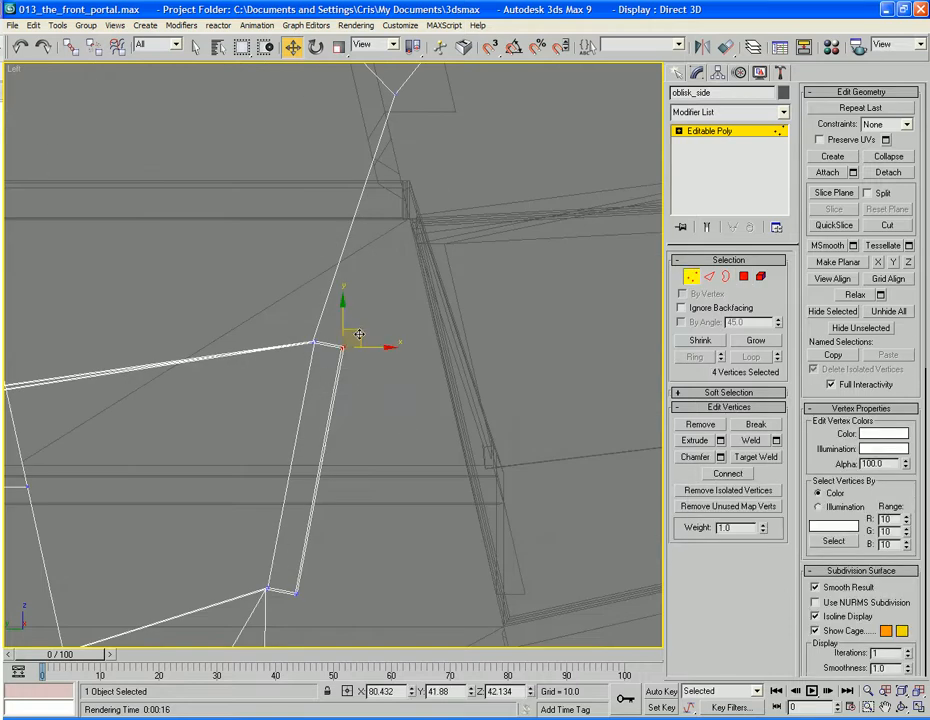
left_click_drag(359, 334, 358, 323)
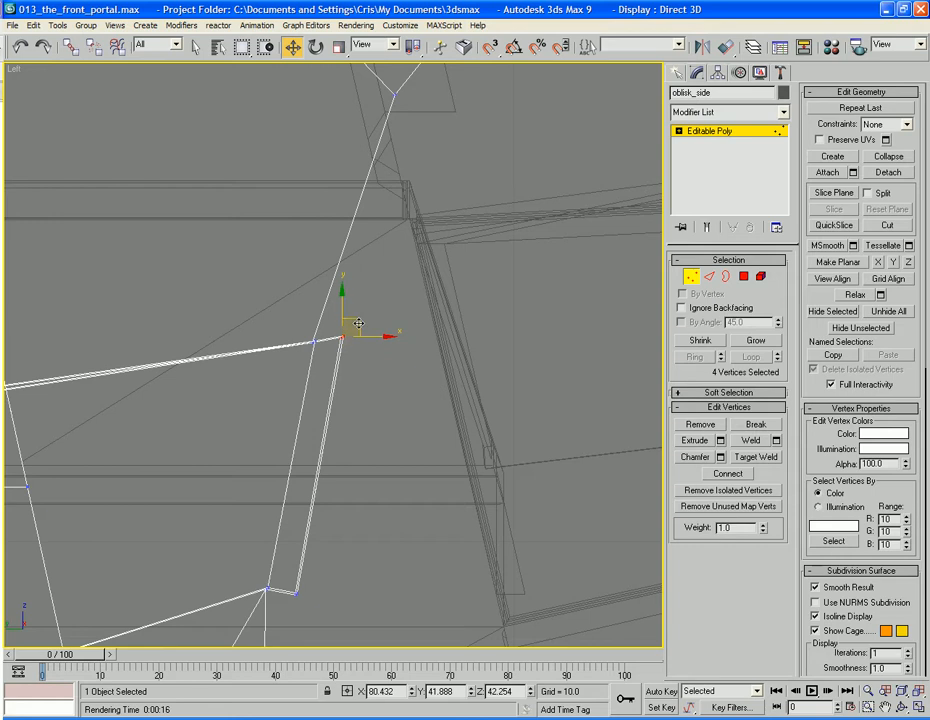
In the Left view, raise the four lower outer vertices of the extruded band by about 0.17.
middle_click_drag(297, 497, 297, 483)
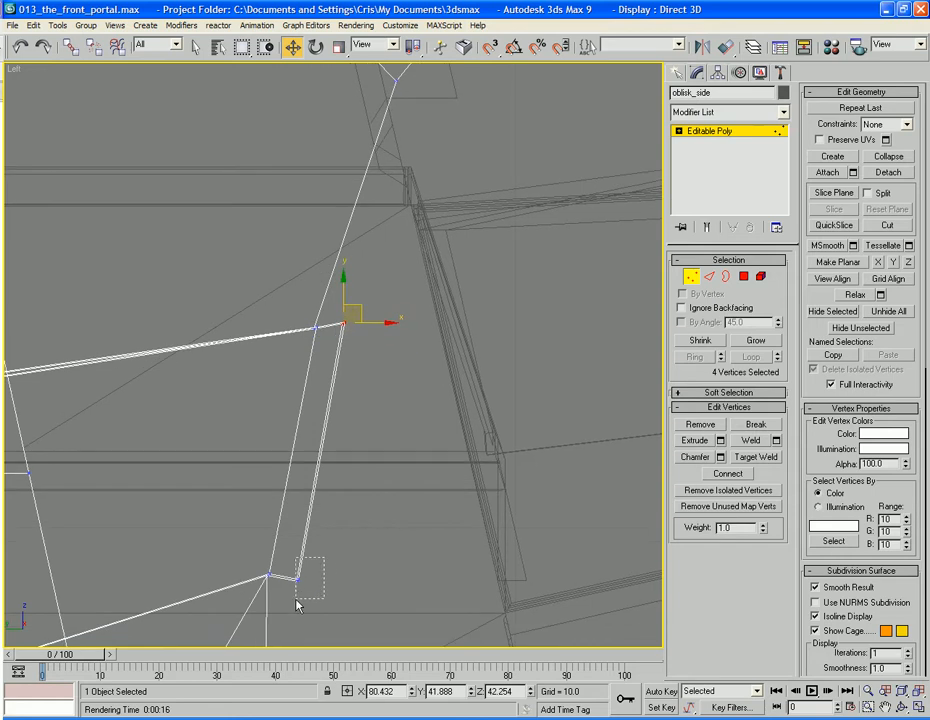
left_click_drag(296, 600, 316, 548)
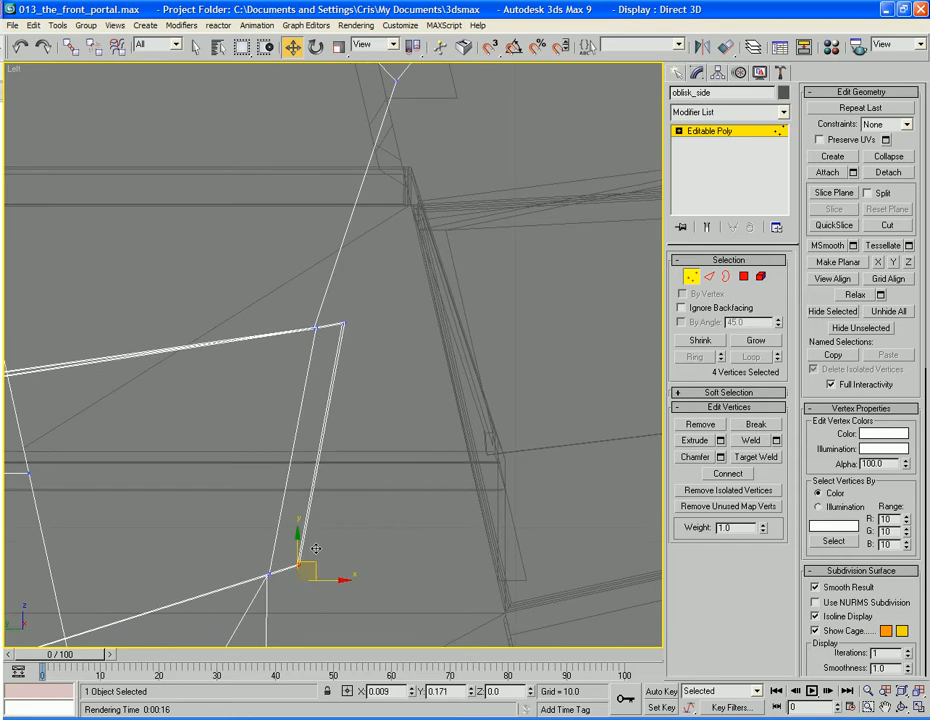
mouse_move(316, 548)
middle_mouse_down("alt")
mouse_move(343, 540)
mouse_move(365, 608)
mouse_move(394, 519)
mouse_move(436, 519)
mouse_move(295, 515)
mouse_move(413, 508)
middle_mouse_up("alt")
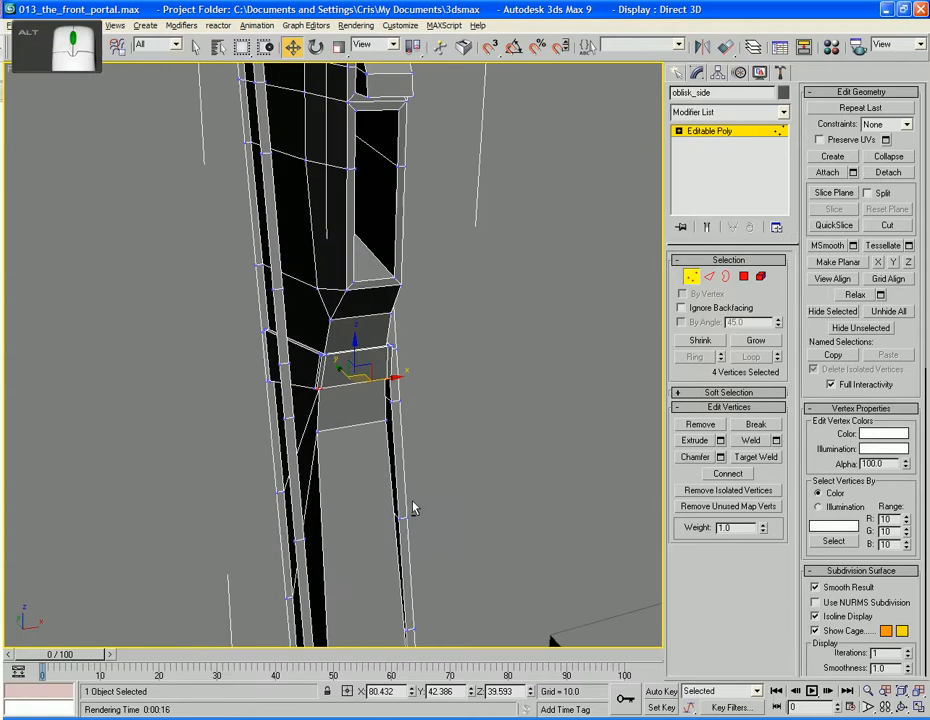
left_click(695, 277)
Ring-select the crosswise edges of the side strip and connect them with one segment at a slide of 0.
scroll(476, 349, "up", 3)
middle_click_drag(476, 349, 447, 330)
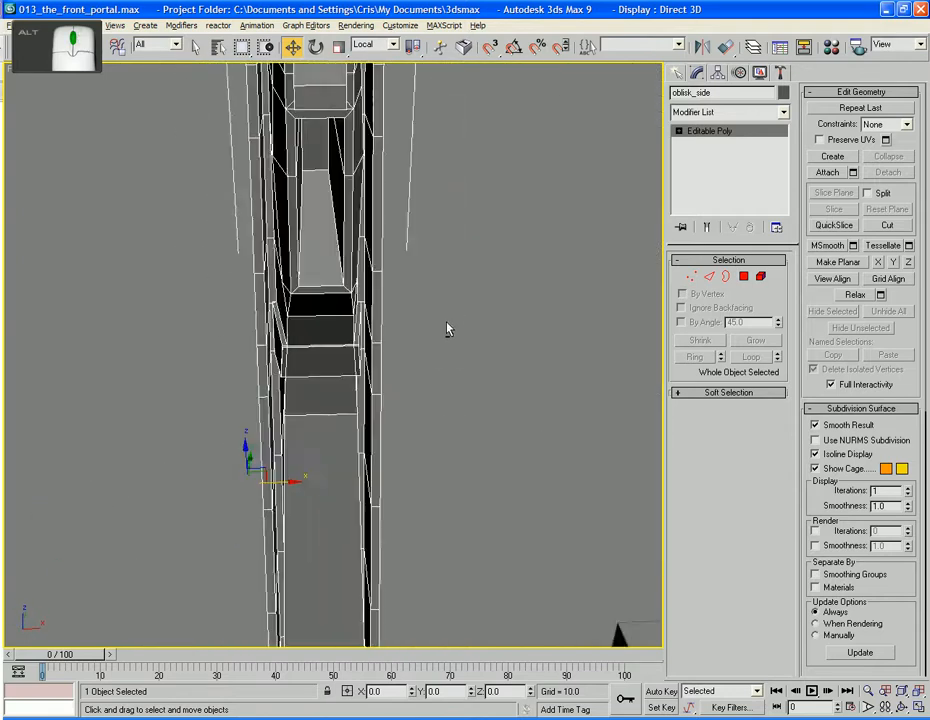
middle_click_drag(535, 317, 590, 275, "alt")
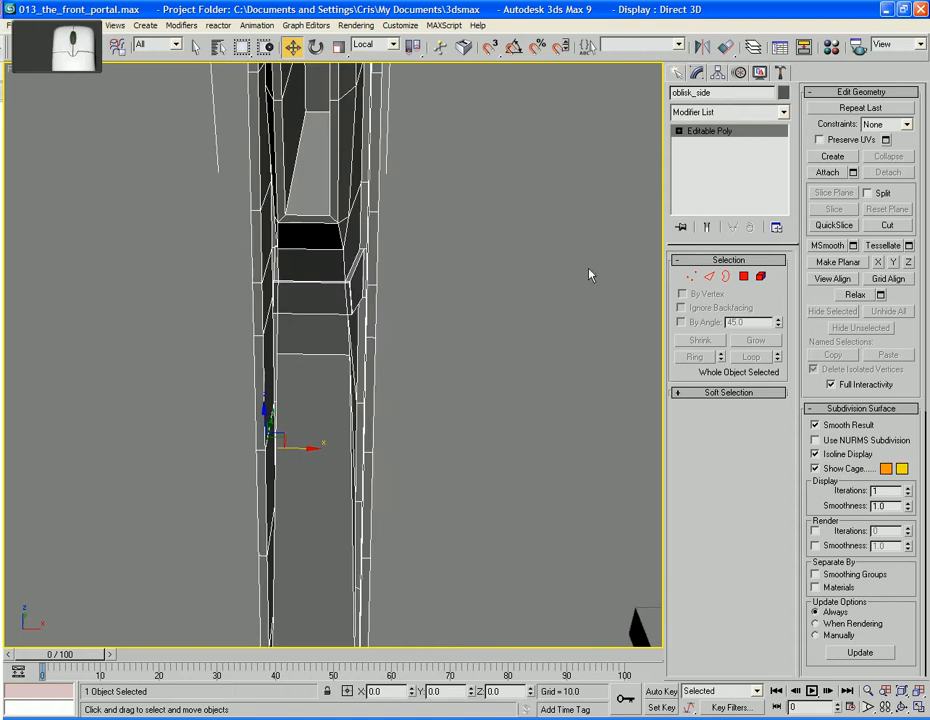
left_click(709, 276)
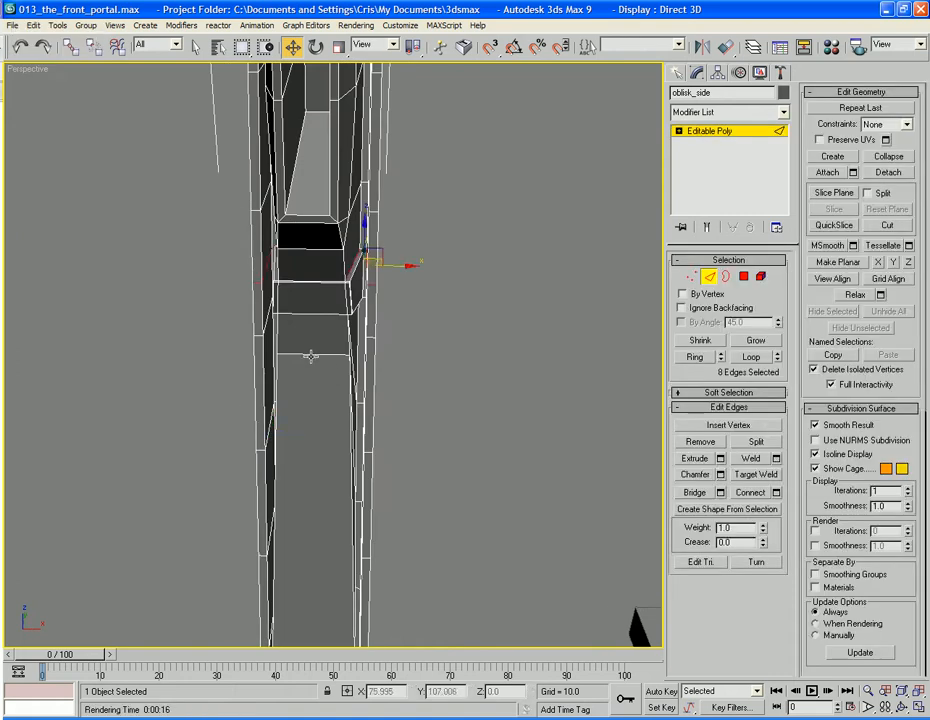
left_click(310, 356)
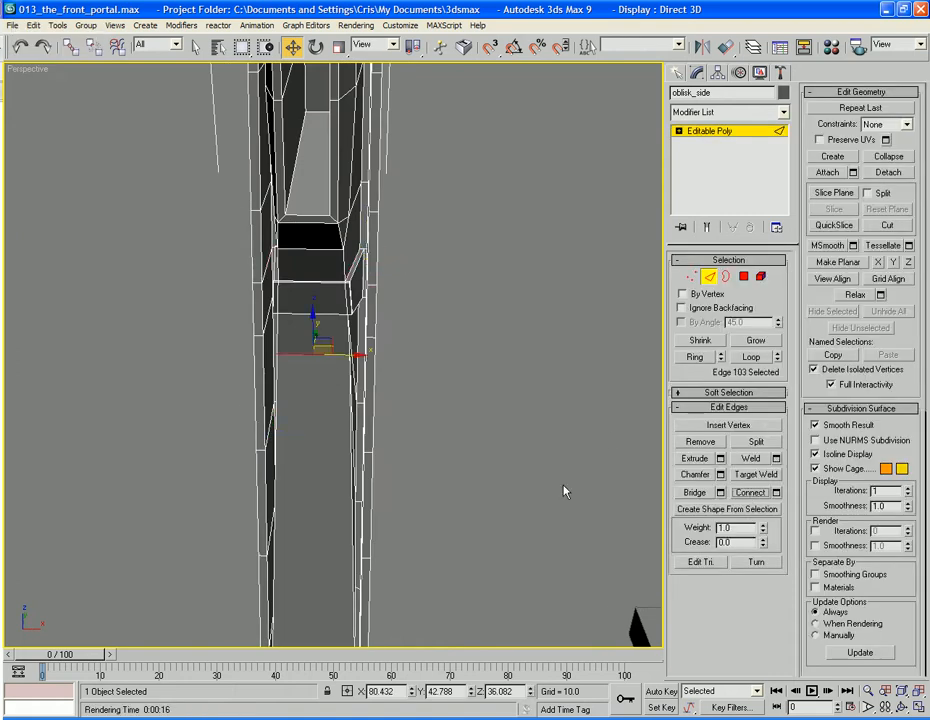
key("ctrl+z")
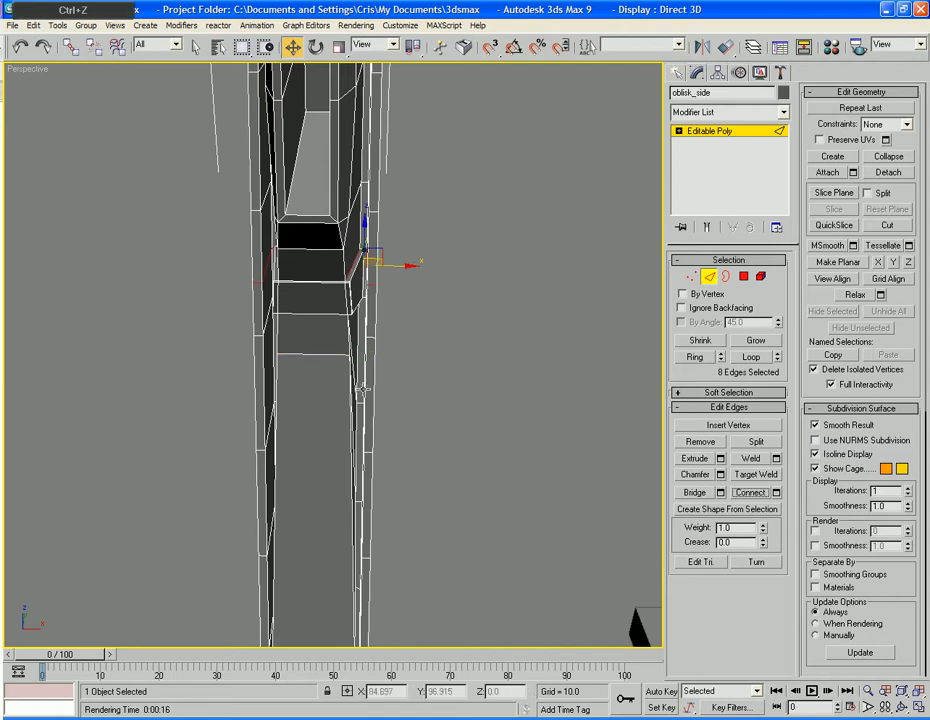
left_click(328, 355)
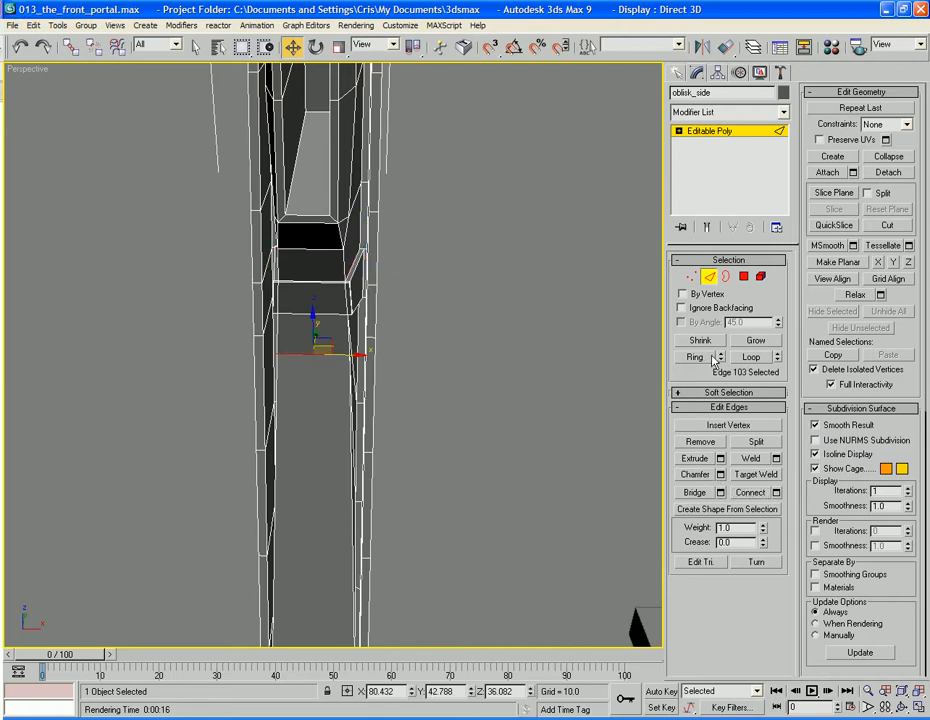
left_click(697, 357)
left_click(766, 492)
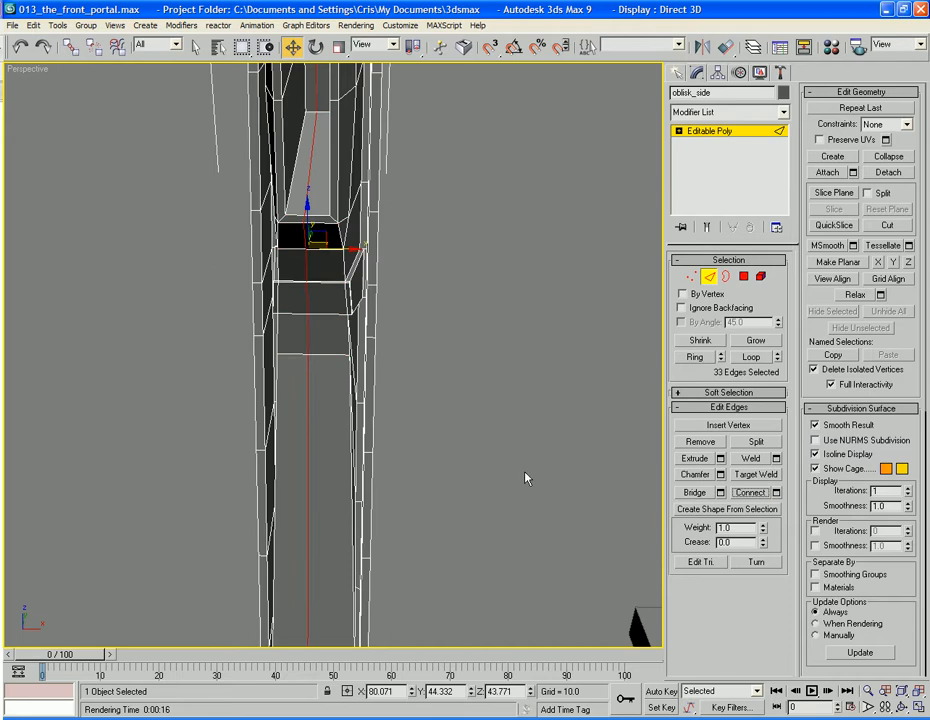
key("ctrl+z")
left_click(776, 493)
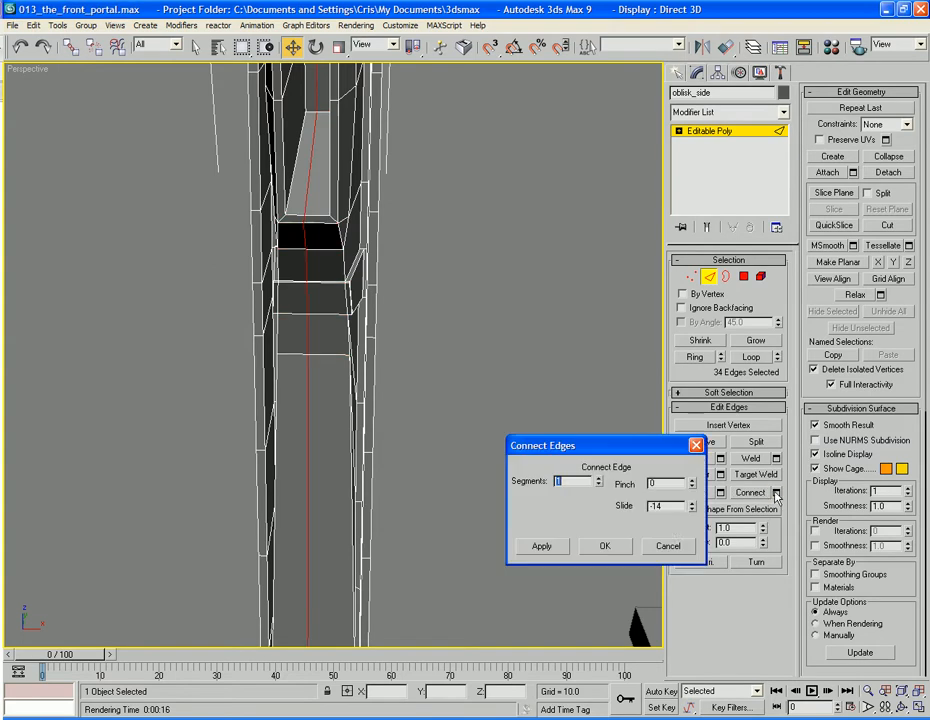
type("0")
key("Tab")
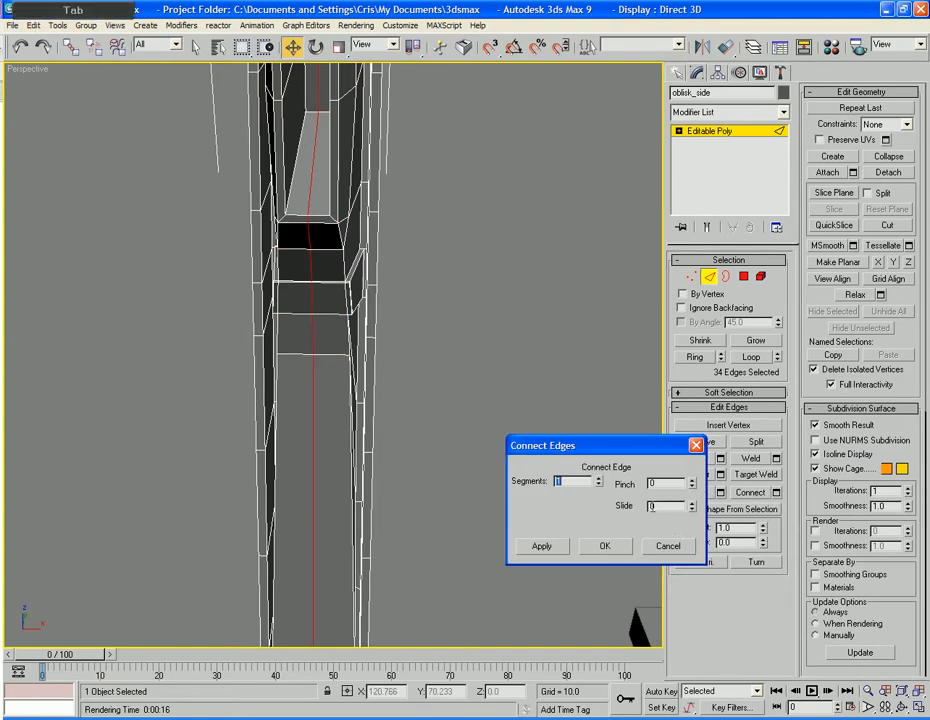
left_click(604, 545)
Move the new centre edge on the recess's bottom lip outward along Y by about 0.66.
middle_click_drag(480, 546, 489, 587, "alt")
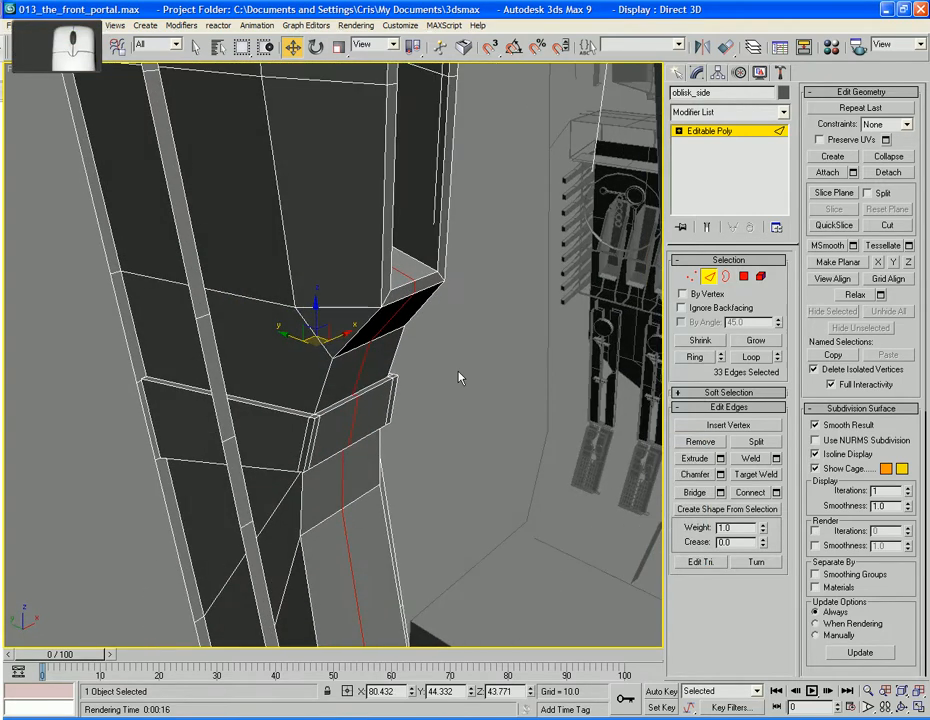
left_click(411, 290)
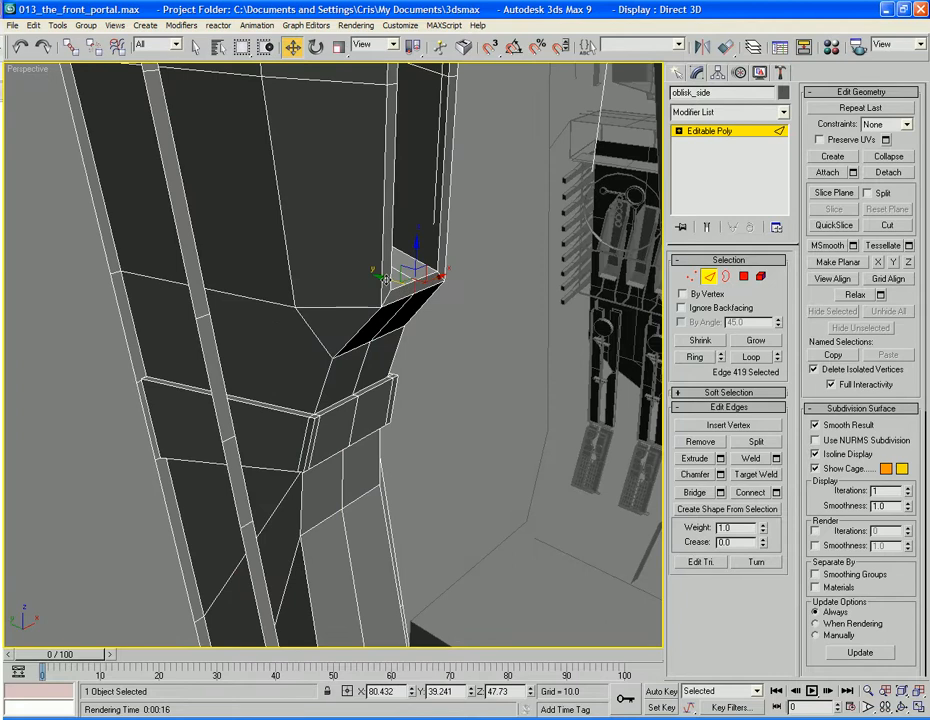
left_click_drag(385, 280, 405, 285)
middle_click_drag(398, 343, 398, 317)
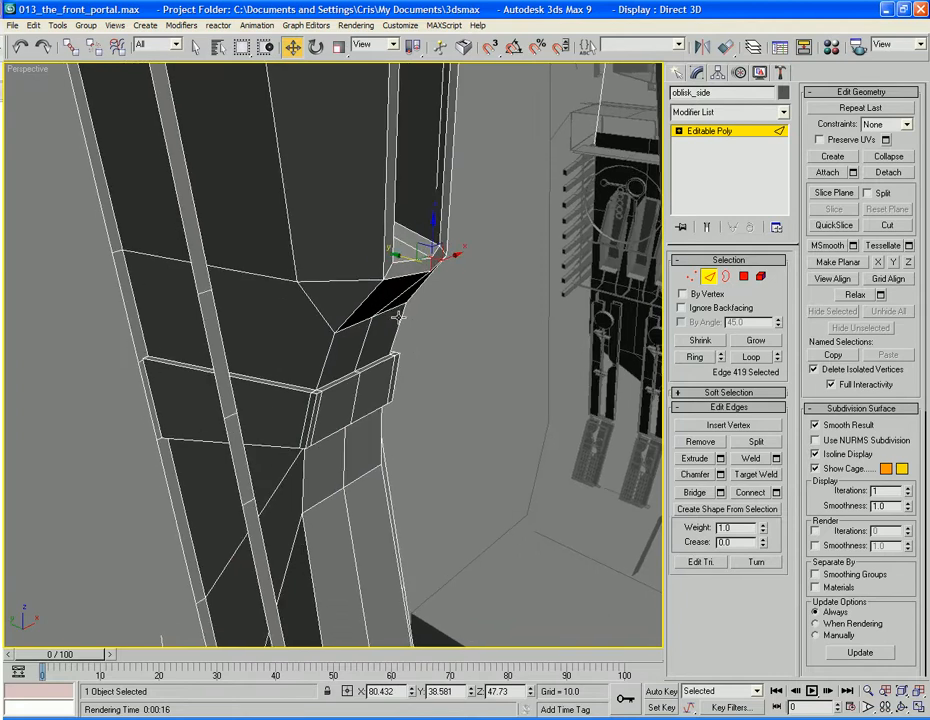
Move the centre edges of the segment above the band, the band itself and the segment below it outward along Y.
left_click(348, 341)
left_click_drag(338, 328, 351, 369)
left_click_drag(354, 425, 340, 392)
middle_click_drag(342, 442, 343, 485, "alt")
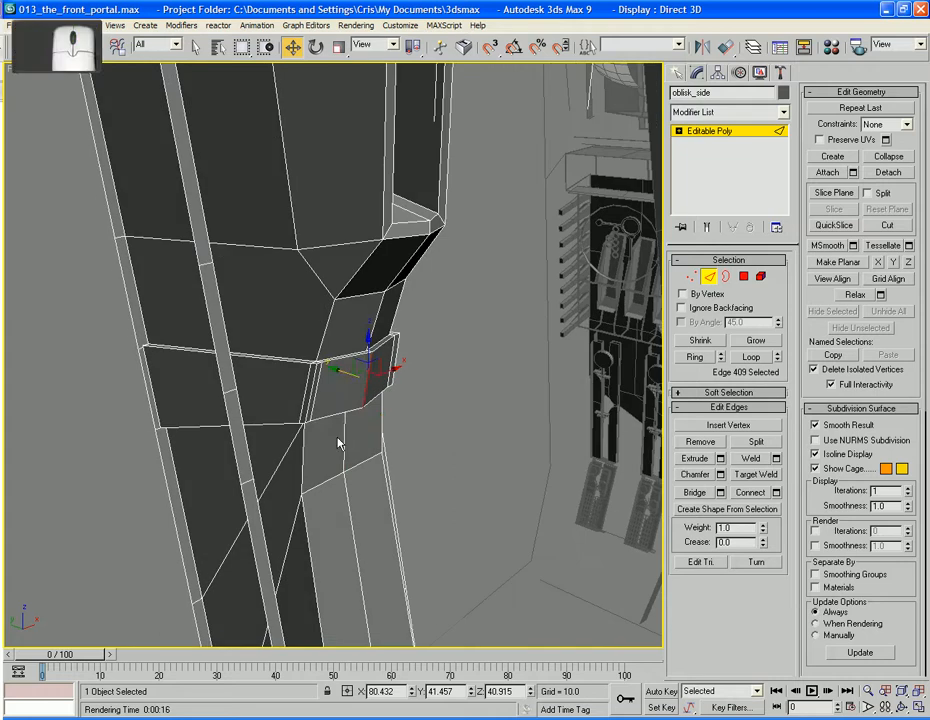
left_click(322, 430)
left_click_drag(322, 430, 323, 431)
Move the centre edge of the strip's lowest segment, just above the foot, outward along Y by about 0.82.
middle_click_drag(323, 431, 375, 497, "alt")
left_click(356, 486)
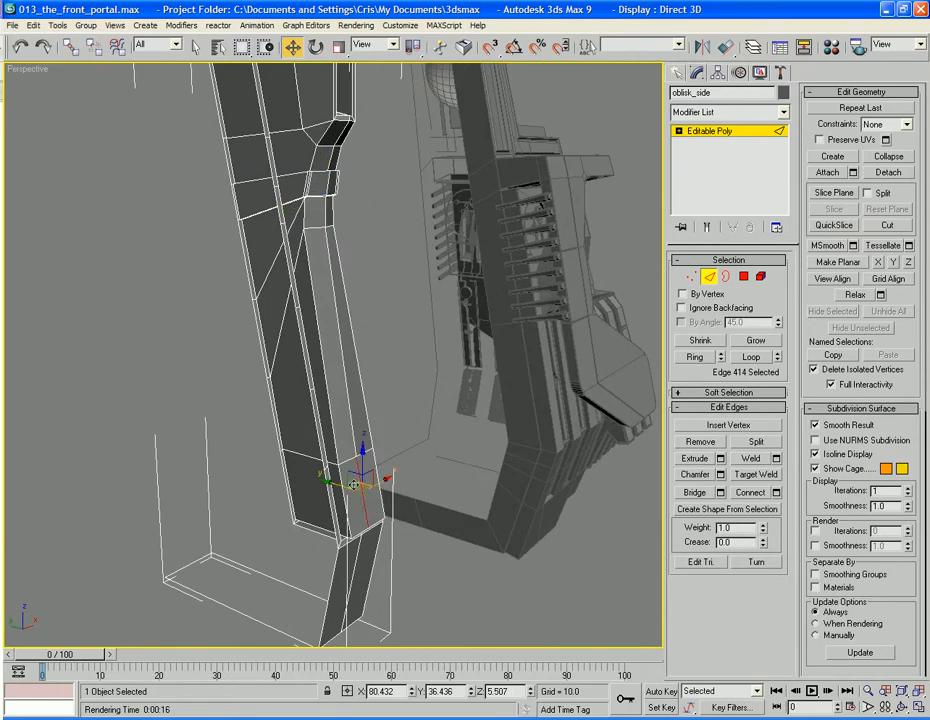
left_click_drag(336, 484, 339, 484)
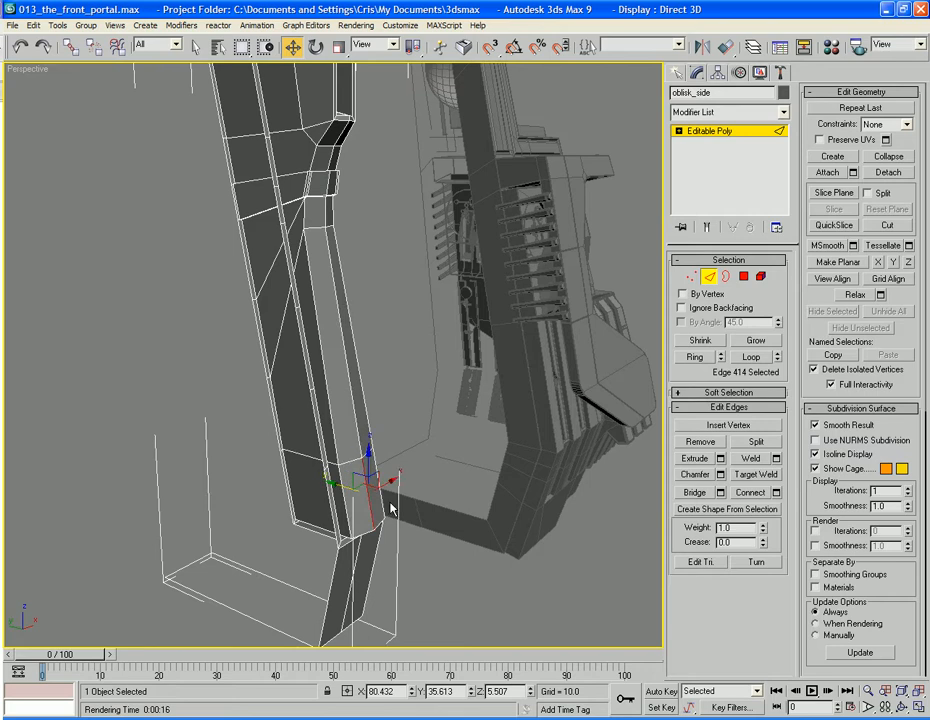
Move the centre vertex at the strip's bottom end inward along Y, followed by two neighbouring vertices together.
middle_click_drag(386, 498, 409, 395, "alt")
left_click(691, 277)
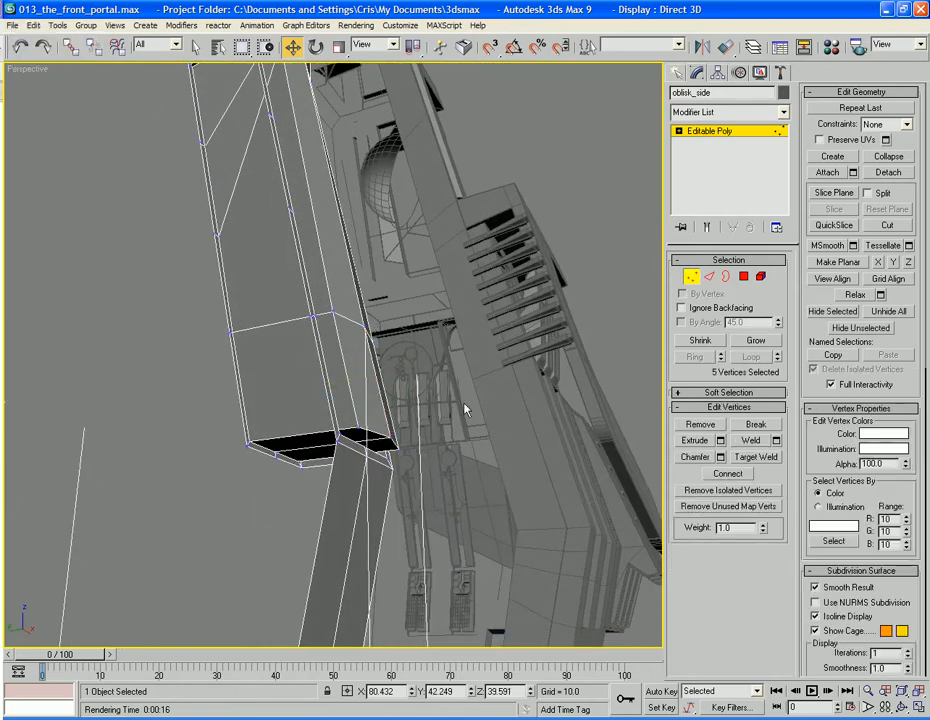
left_click(390, 440)
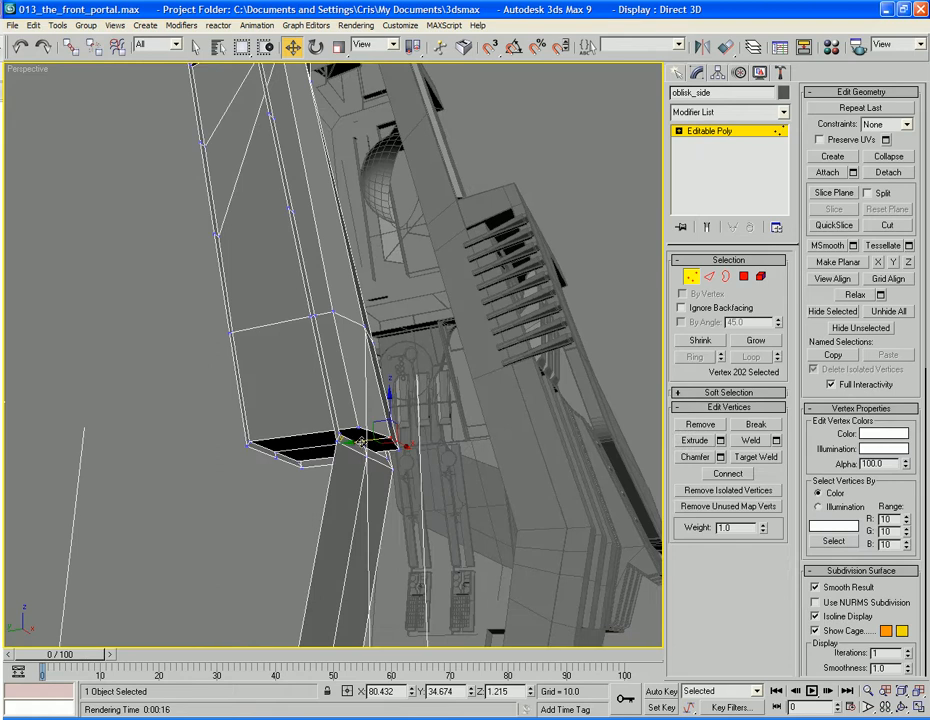
left_click_drag(359, 440, 340, 429)
left_click(360, 430)
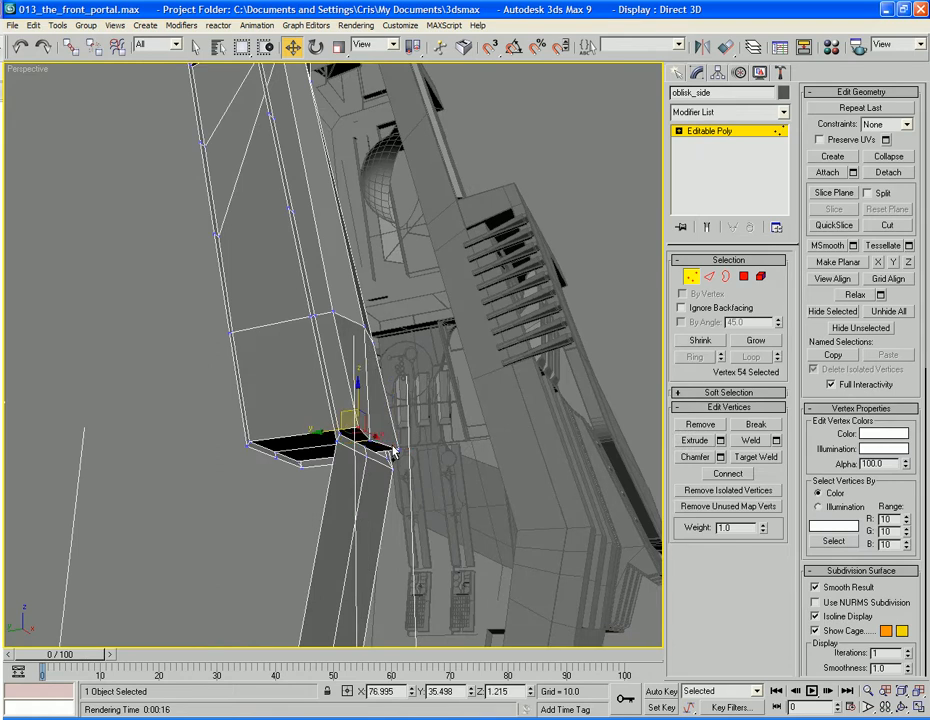
left_click(396, 446, "ctrl")
left_click_drag(339, 442, 330, 443)
left_click(151, 402)
Select the crosswise edge beside the centre line on the strip's front, in the segment below the raised band.
middle_click_drag(151, 402, 339, 380, "alt")
left_click(711, 278)
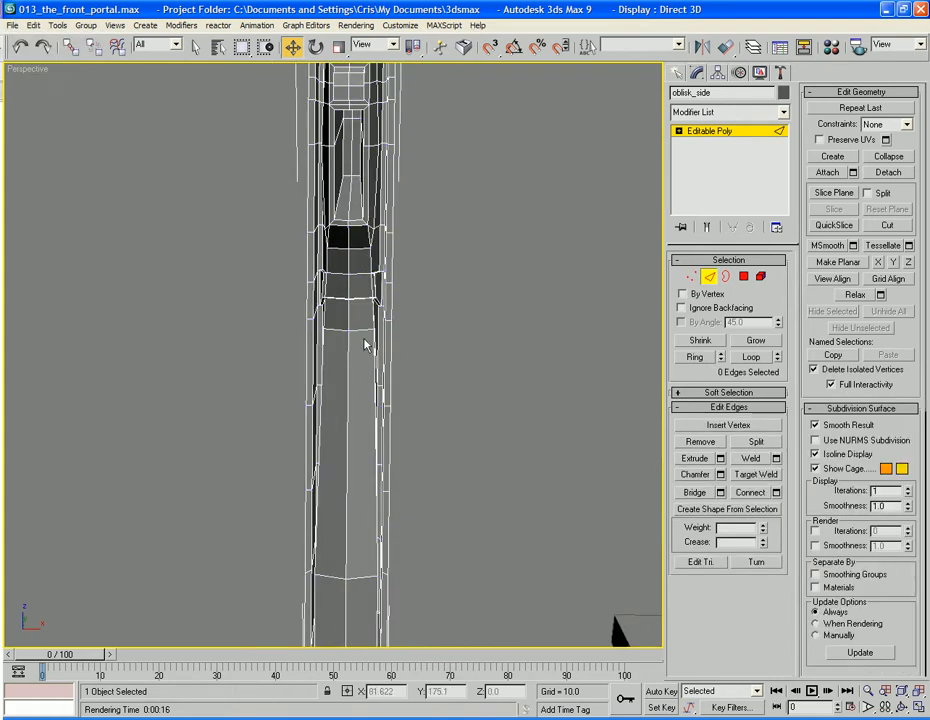
left_click(358, 330)
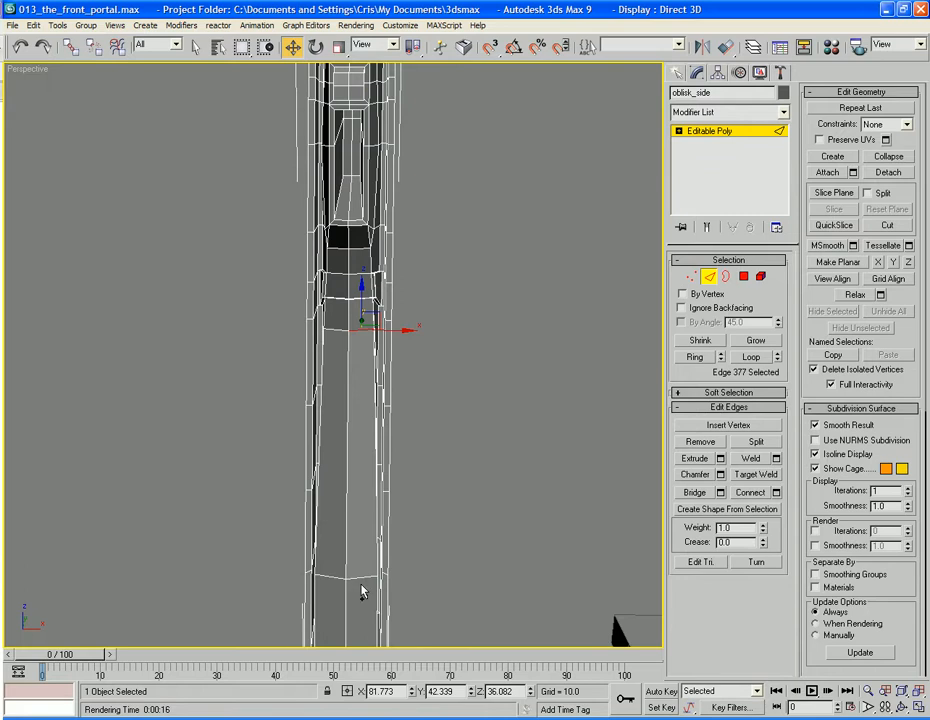
Connect the upper and lower edges of the front strip's right half with one segment at slide -75.
left_click(358, 578, "ctrl")
left_click(776, 493)
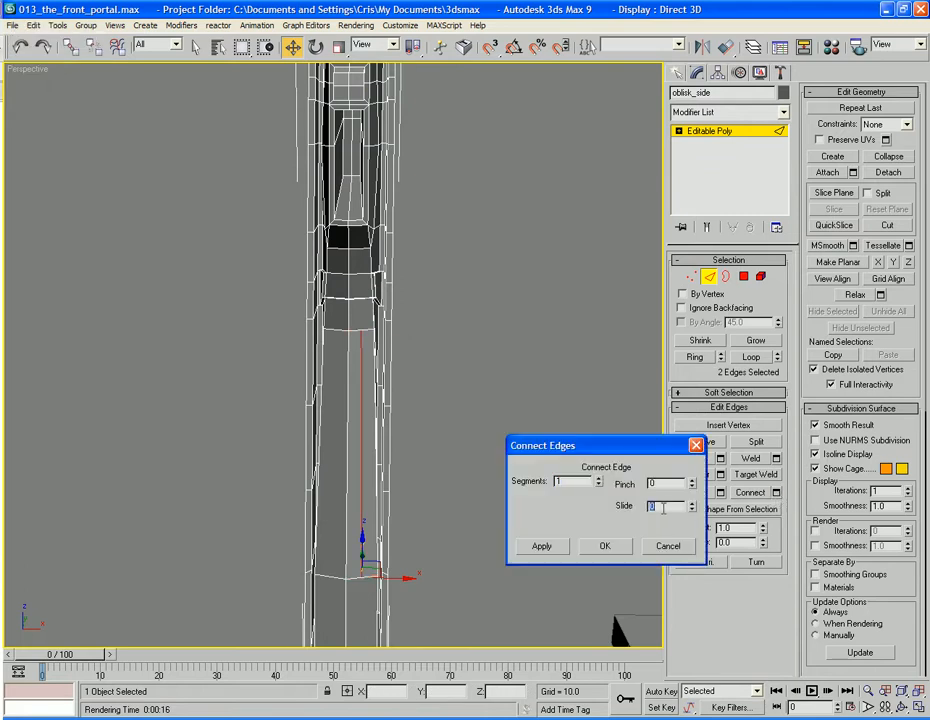
type("75")
key("Tab")
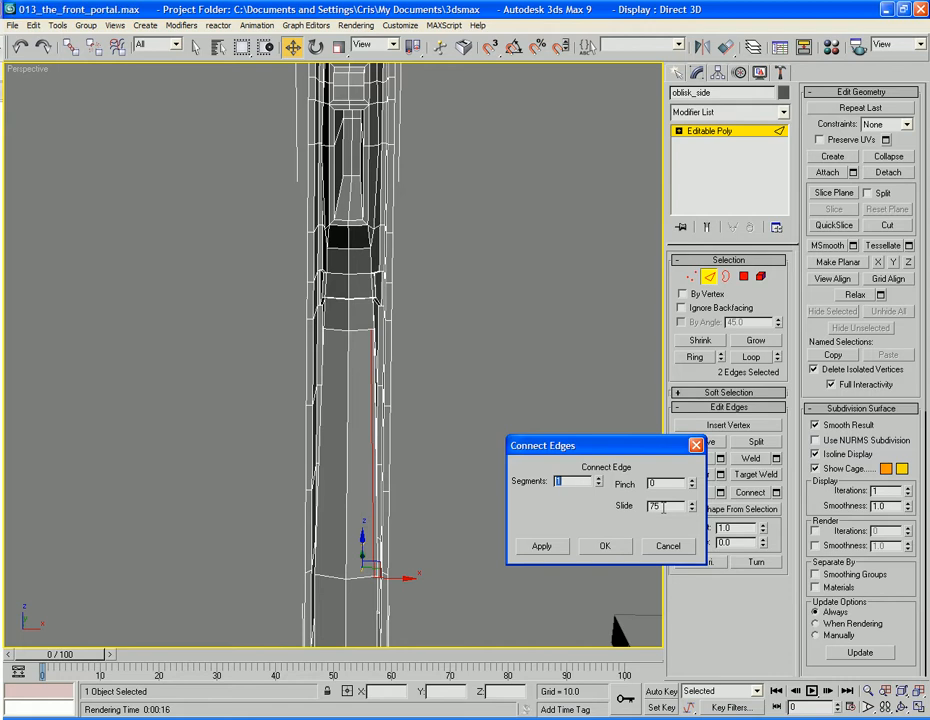
key("Tab")
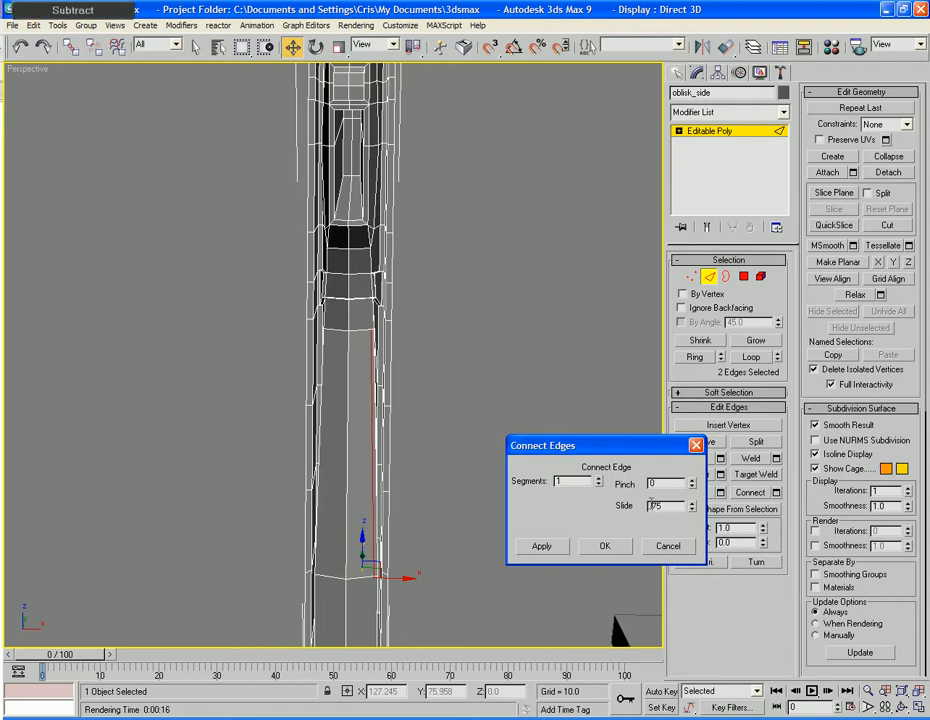
left_click(342, 419, "ctrl")
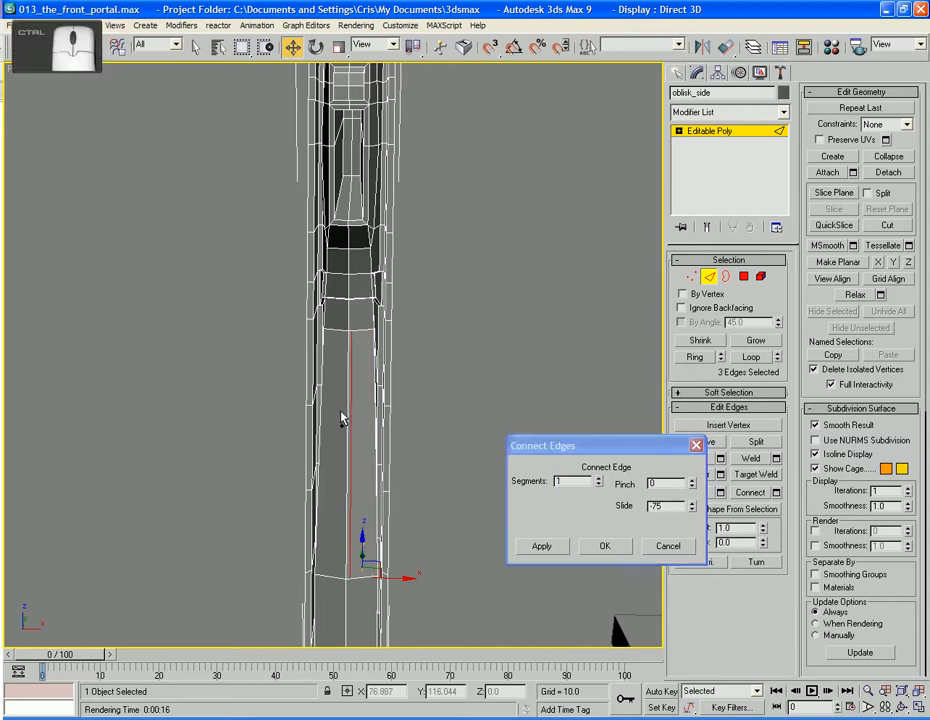
left_click(335, 576, "ctrl")
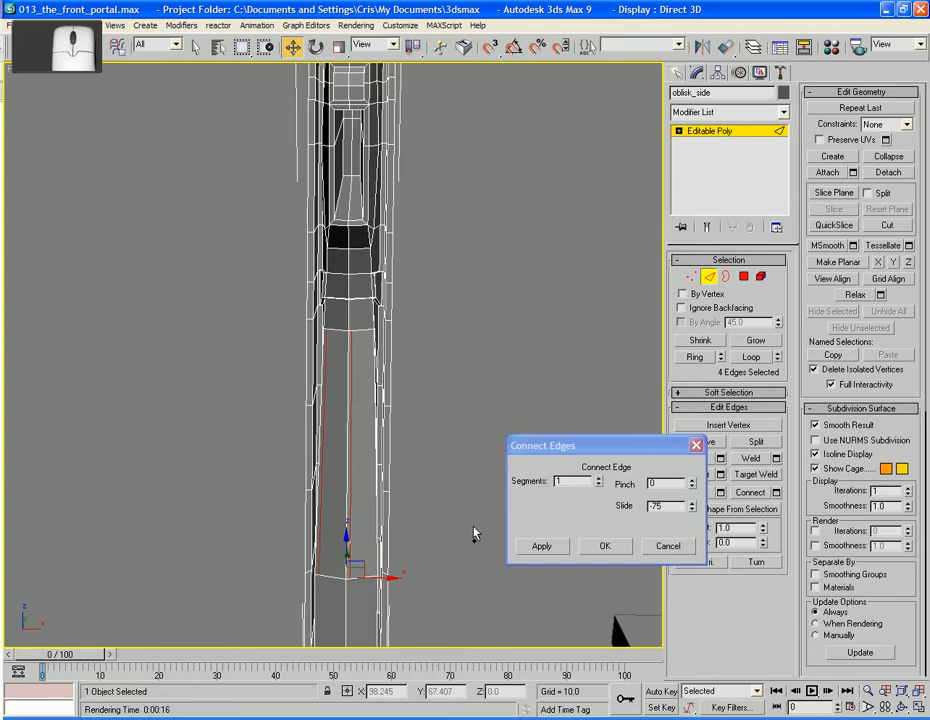
left_click(327, 590, "ctrl")
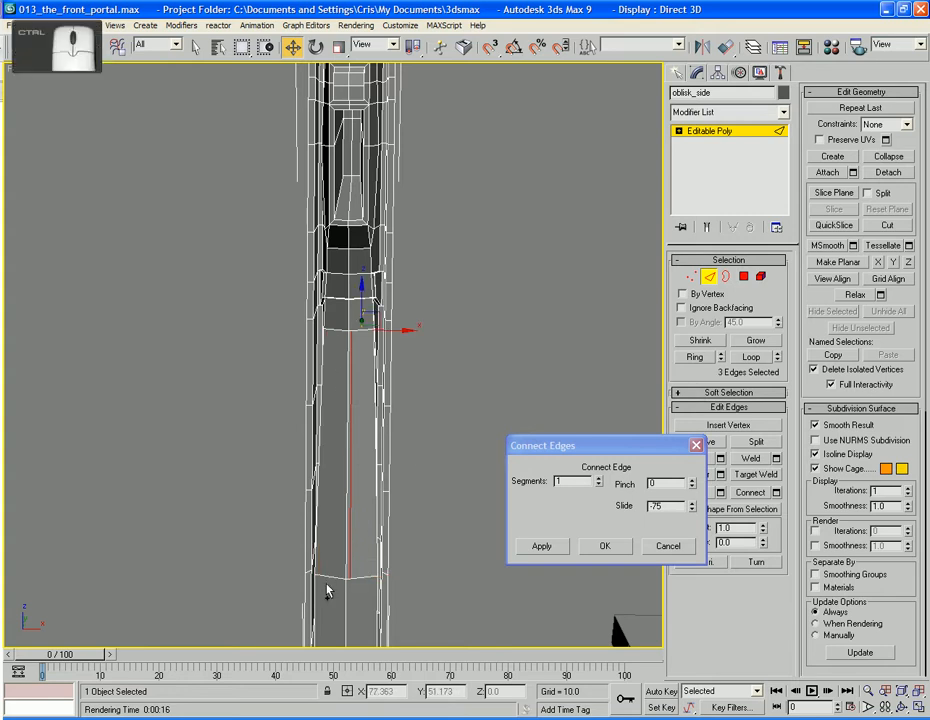
left_click(324, 576, "ctrl")
left_click(605, 546)
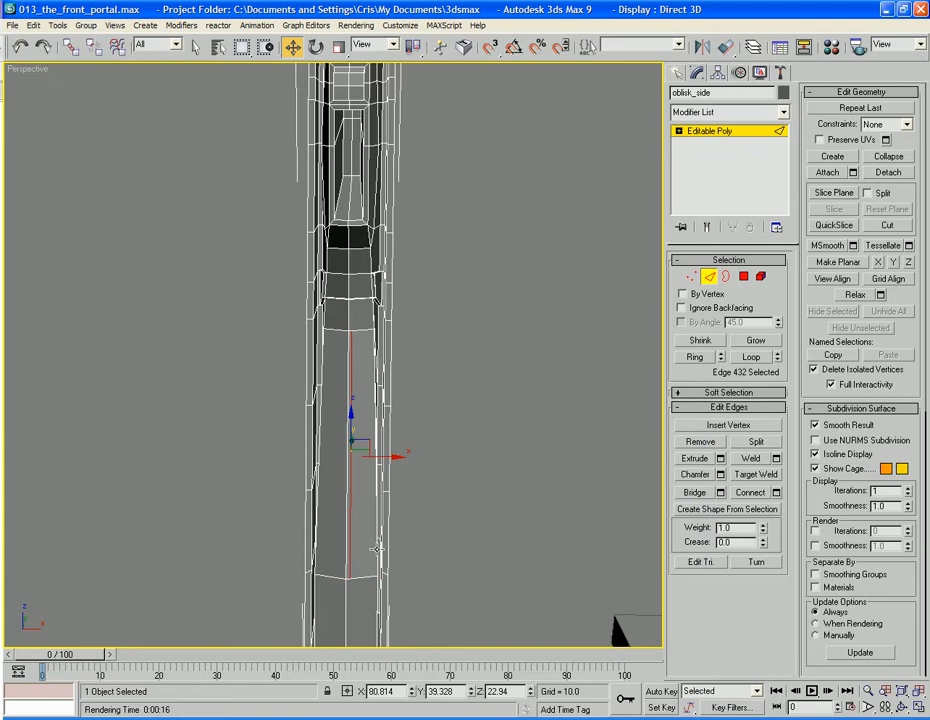
Connect the upper and lower edges of the front strip's left half with one segment at slide 75.
left_click(338, 576)
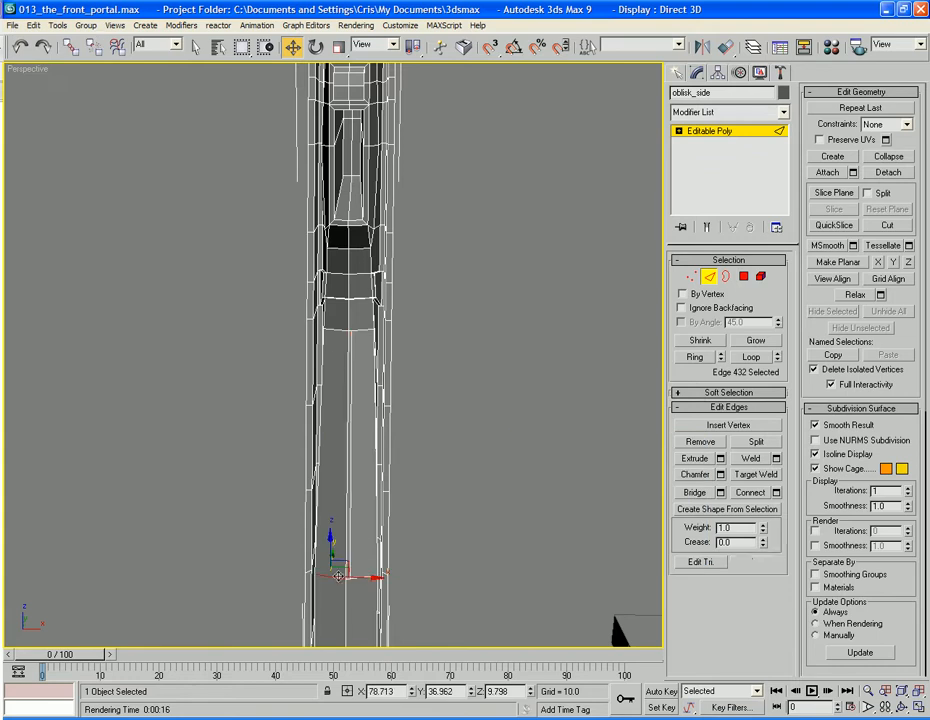
left_click(347, 333, "ctrl")
left_click(776, 493)
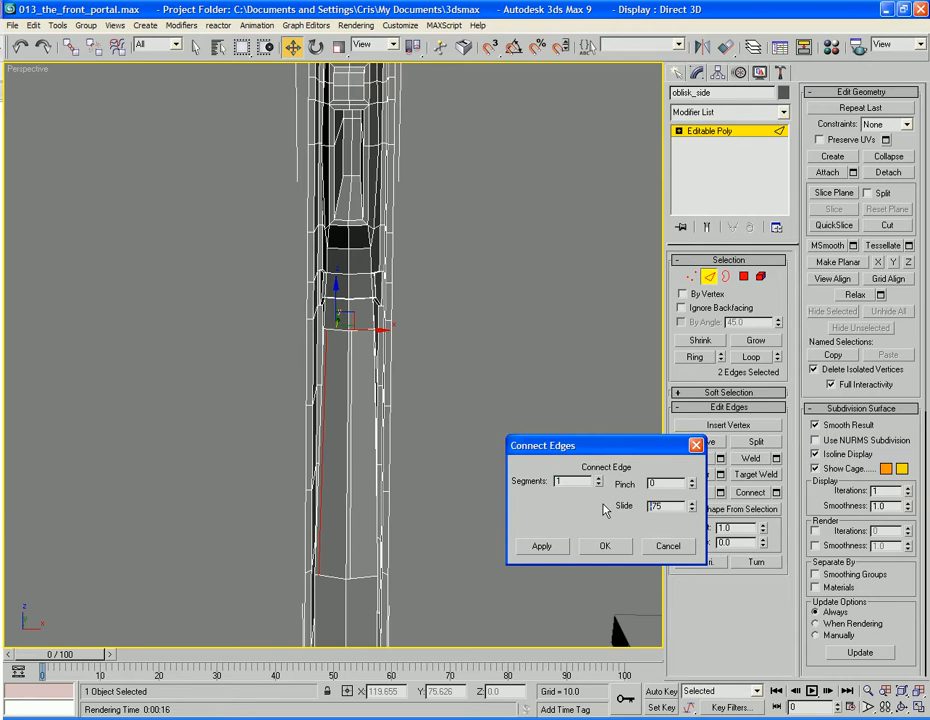
key("Tab")
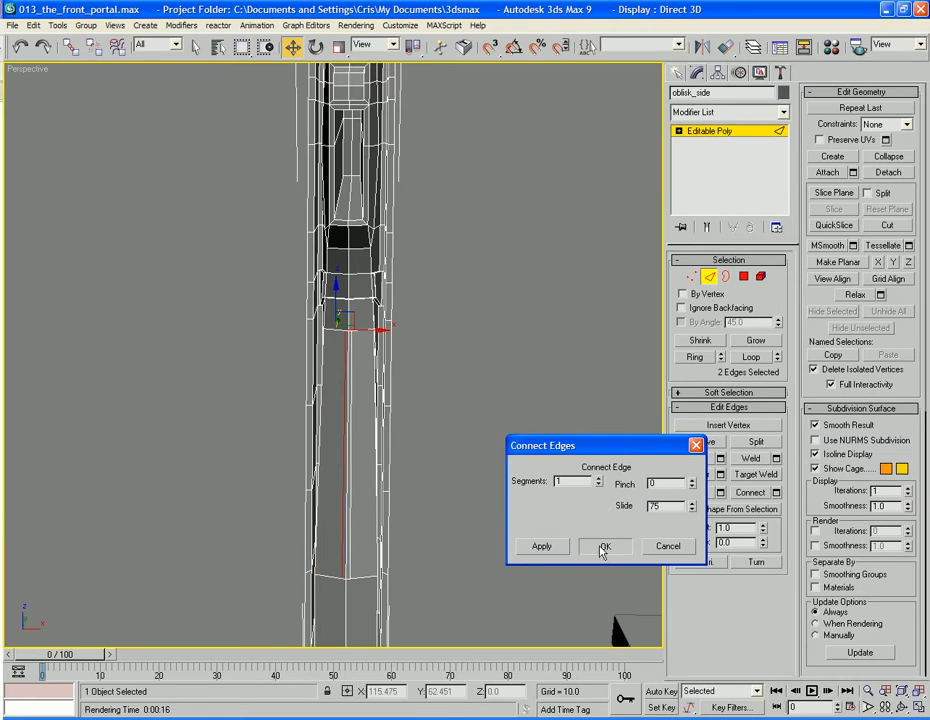
left_click(603, 546)
left_click(462, 421)
Ring-select the long vertical edges of the lower shaft and connect them with 2 segments, pinch 0 and slide 0.
mouse_move(437, 431)
middle_mouse_down("alt")
mouse_move(347, 430)
mouse_move(445, 432)
middle_mouse_up("alt")
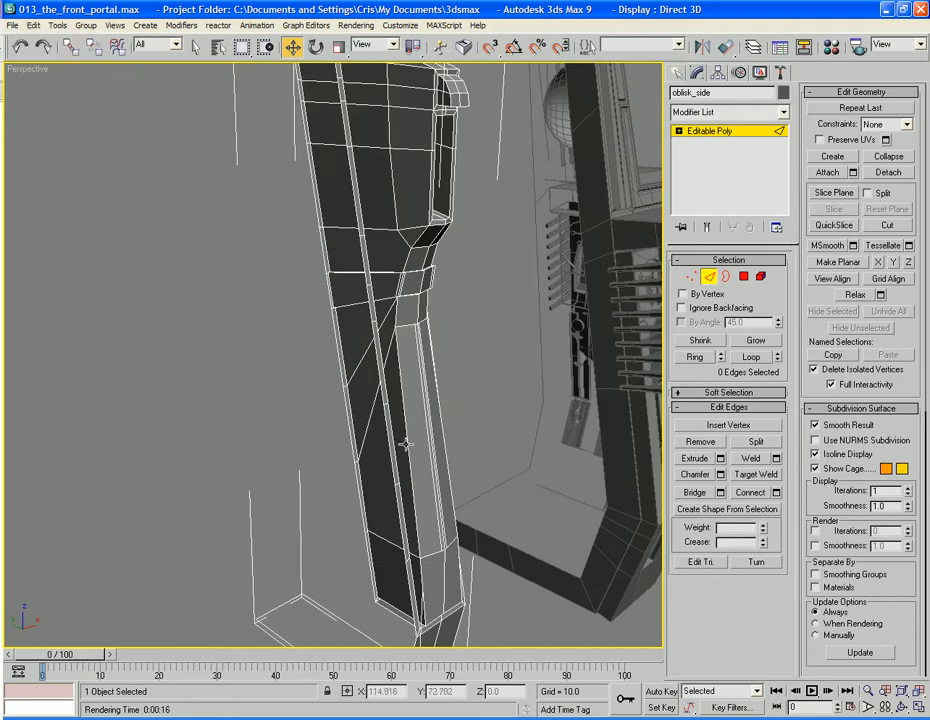
left_click(408, 443)
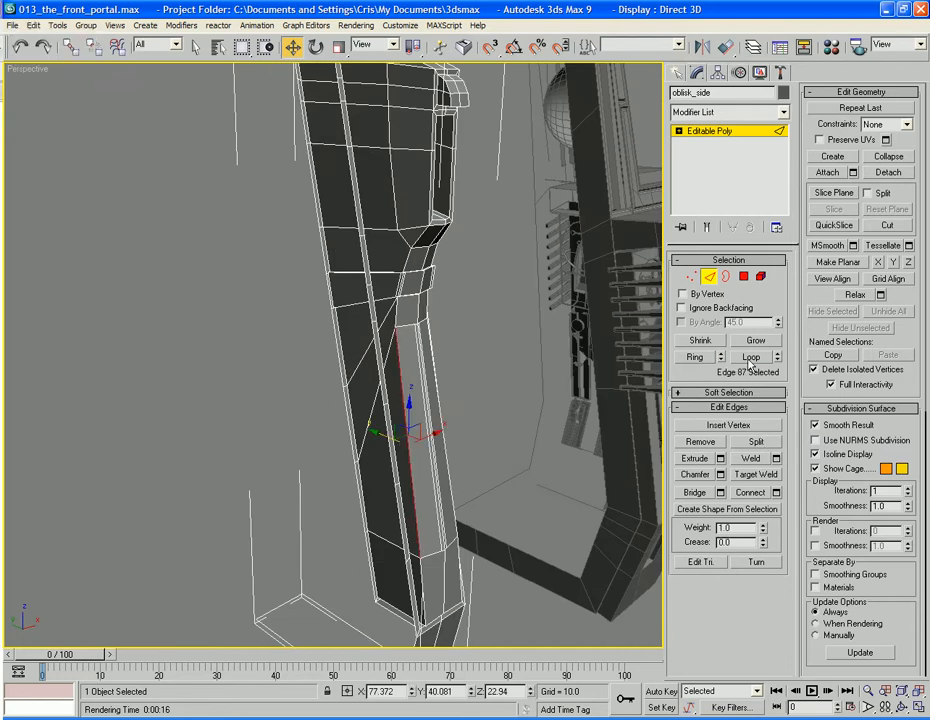
left_click(749, 358)
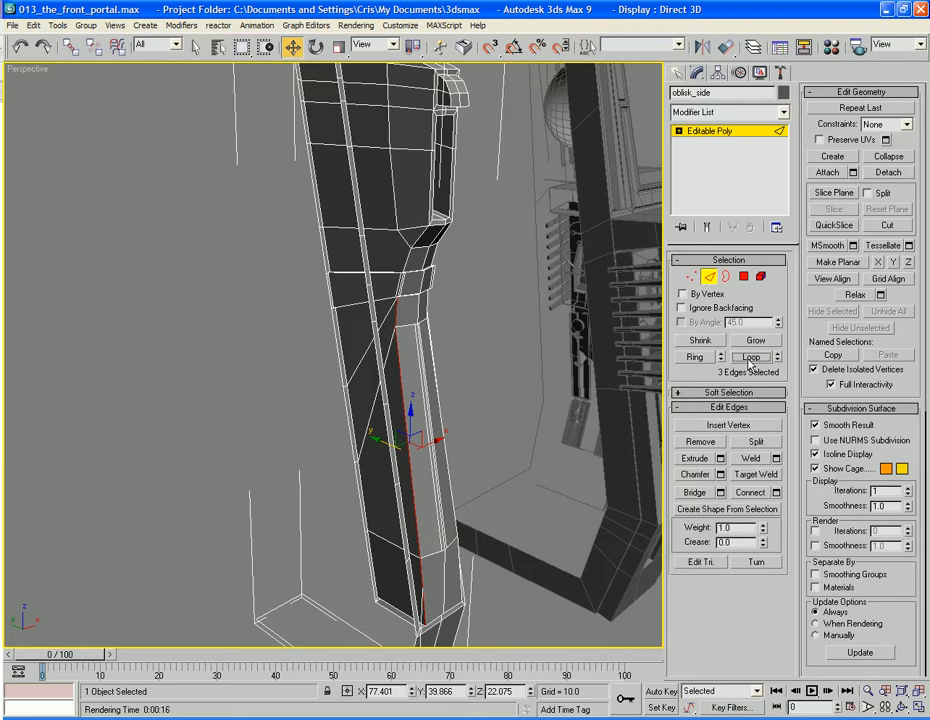
left_click(694, 357)
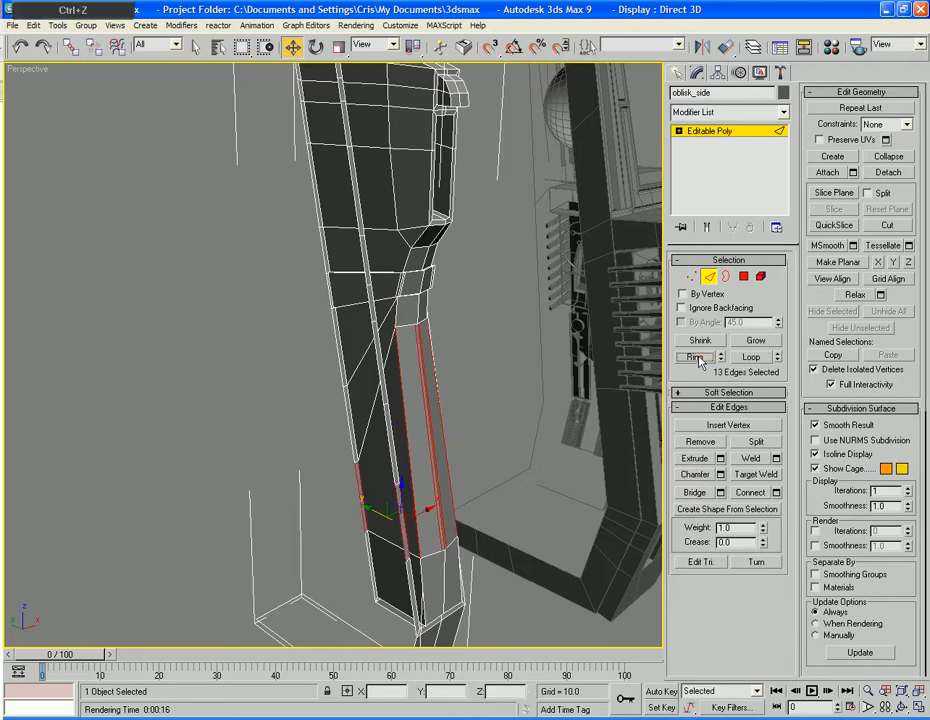
left_click(776, 493)
left_click(598, 478)
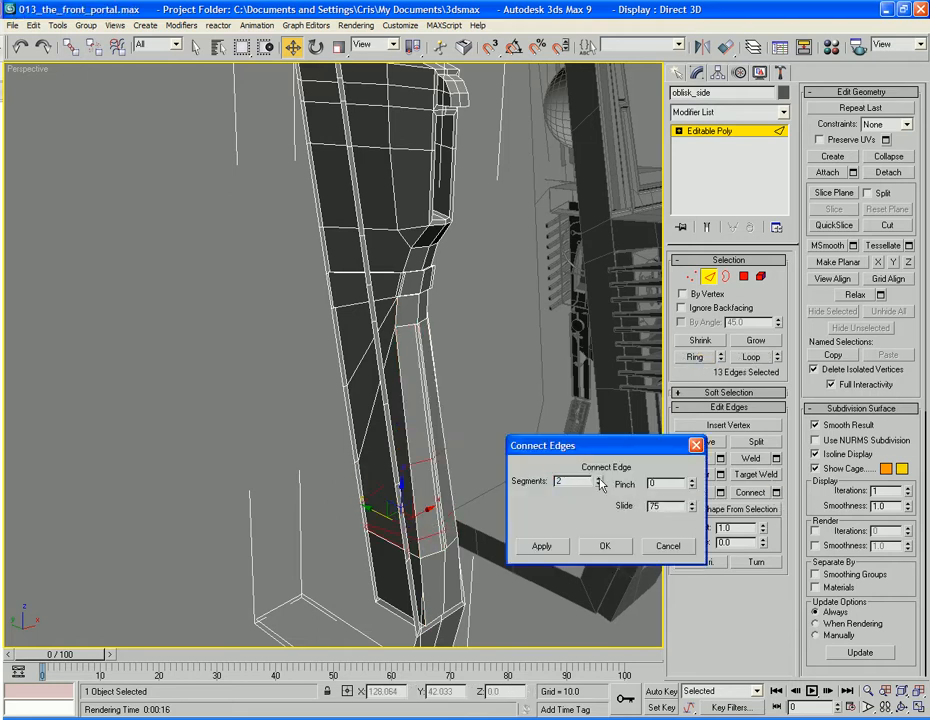
type("0")
key("Tab")
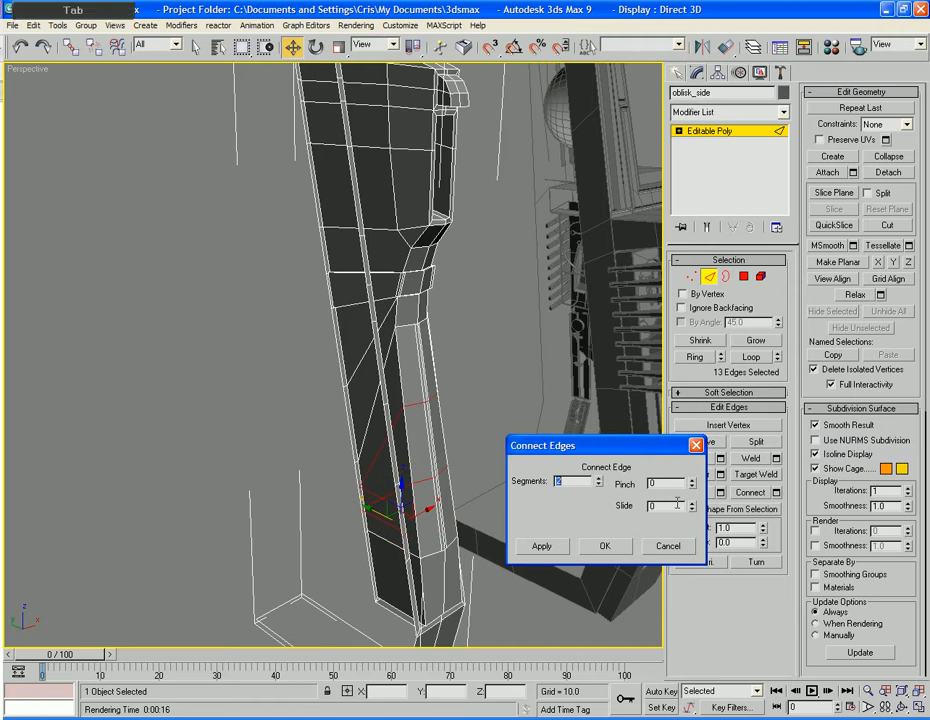
left_click(623, 547)
Inset the eight front-strip polygons surrounding the narrow centre bars by 0.5 as a group, leaving the upper and lower bars out.
middle_click_drag(463, 447, 440, 400, "alt")
left_click(743, 276)
left_click(380, 326)
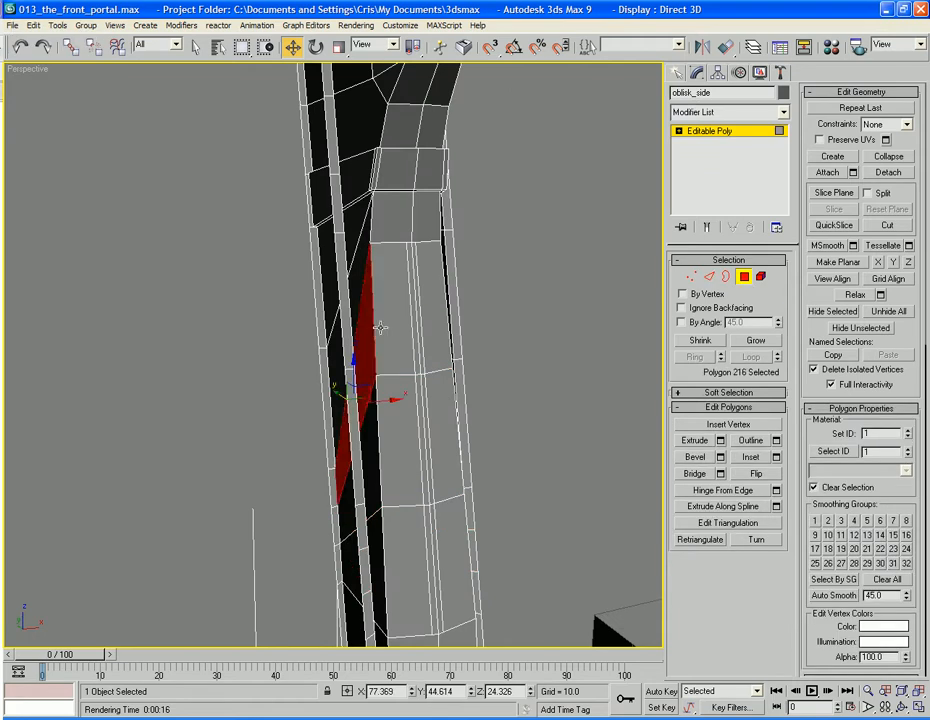
left_click(392, 484, "ctrl")
left_click(419, 548, "ctrl")
left_click(446, 545, "ctrl")
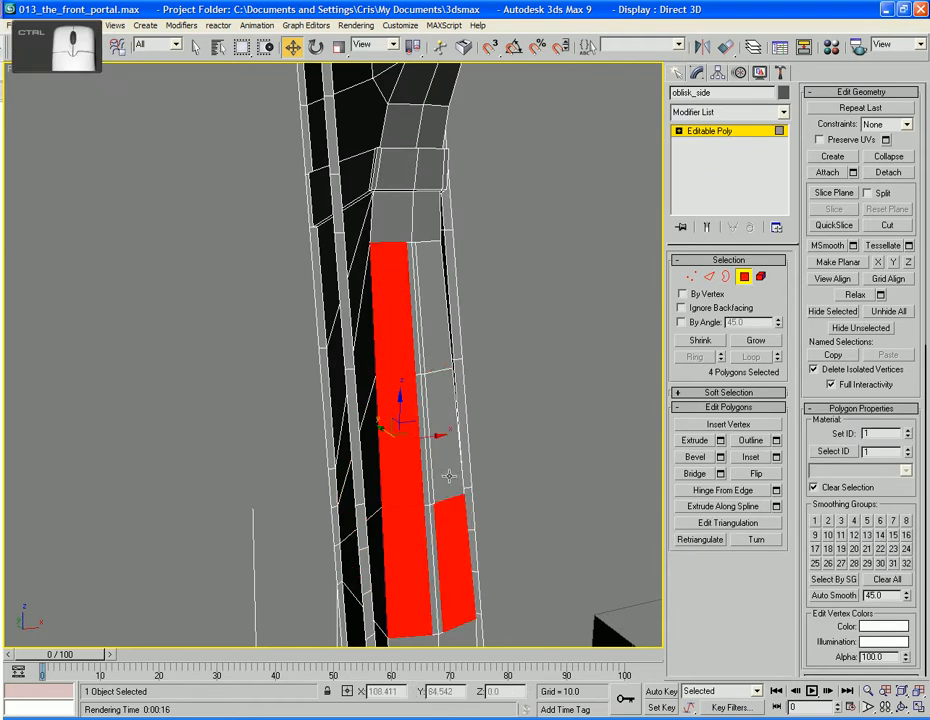
left_click(438, 430, "ctrl")
left_click(432, 338, "ctrl")
left_click(428, 272, "ctrl")
left_click(418, 400, "ctrl")
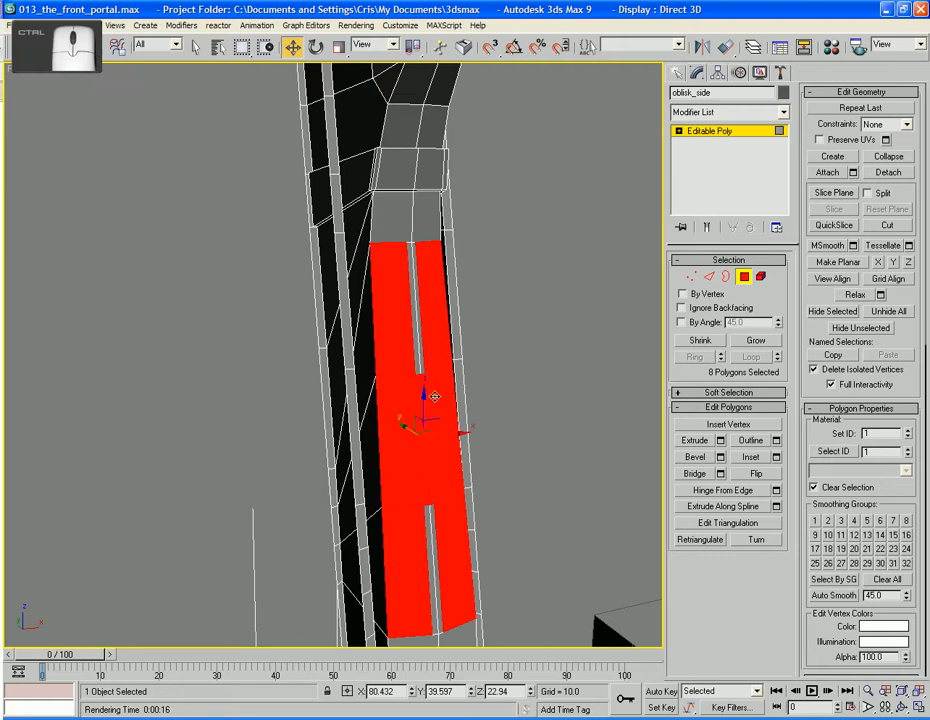
middle_click_drag(424, 414, 468, 402, "alt")
left_click(777, 457)
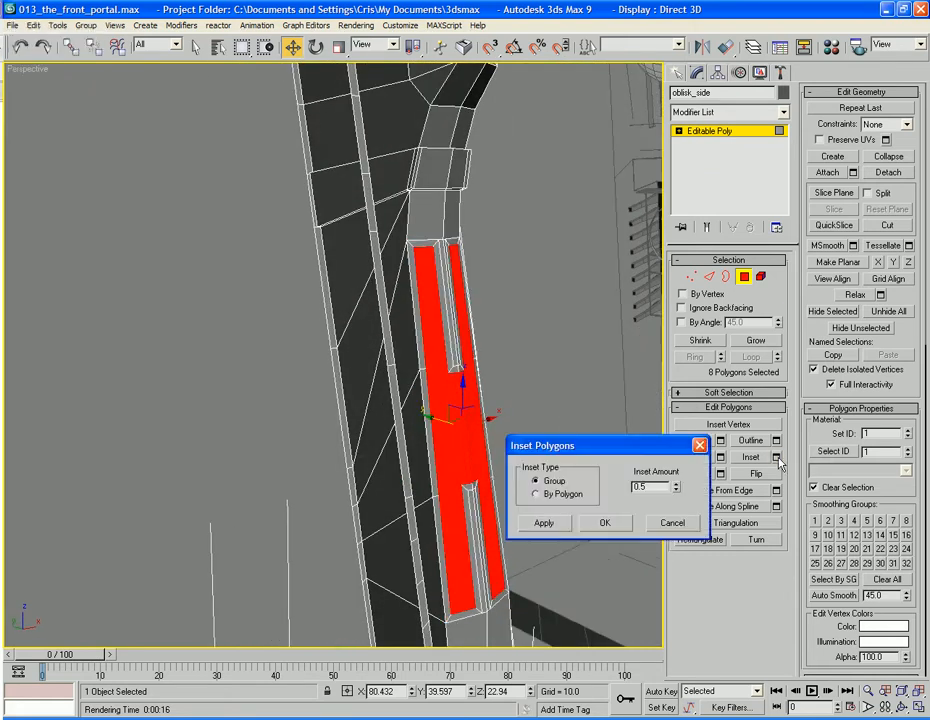
left_click(614, 525)
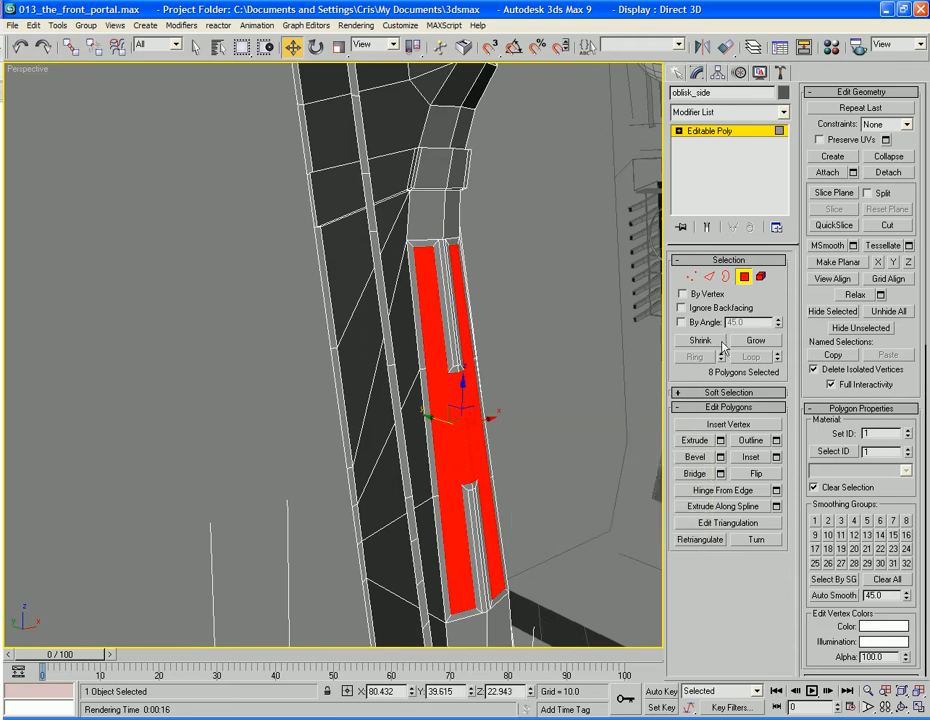
Extrude the inset polygons with a height of 0 and move them about 2.67 along Y into the shaft.
left_click(720, 441)
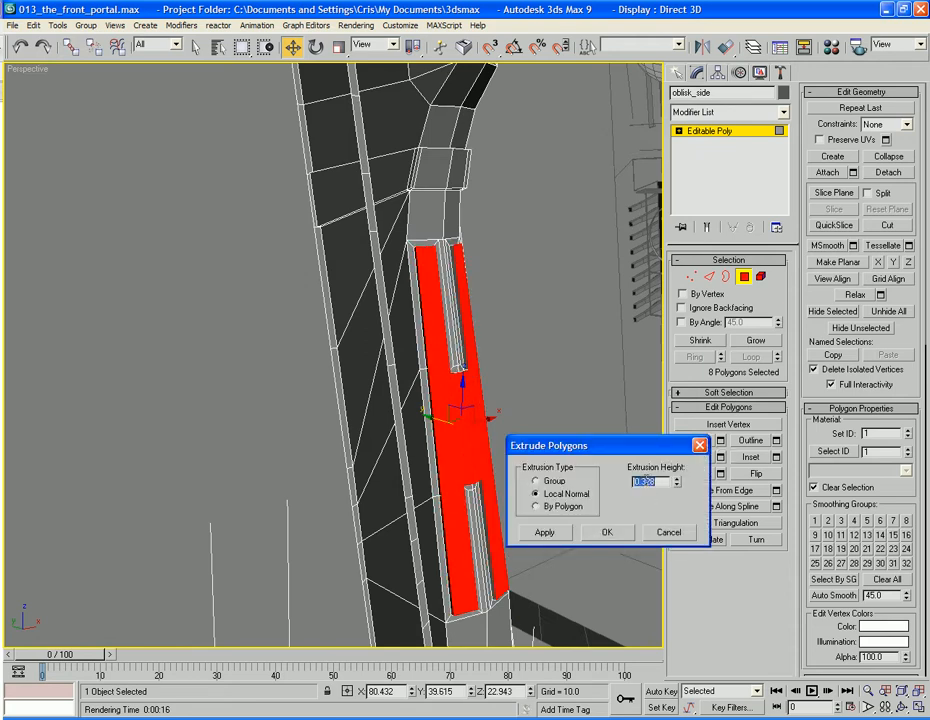
type("0")
key("Tab")
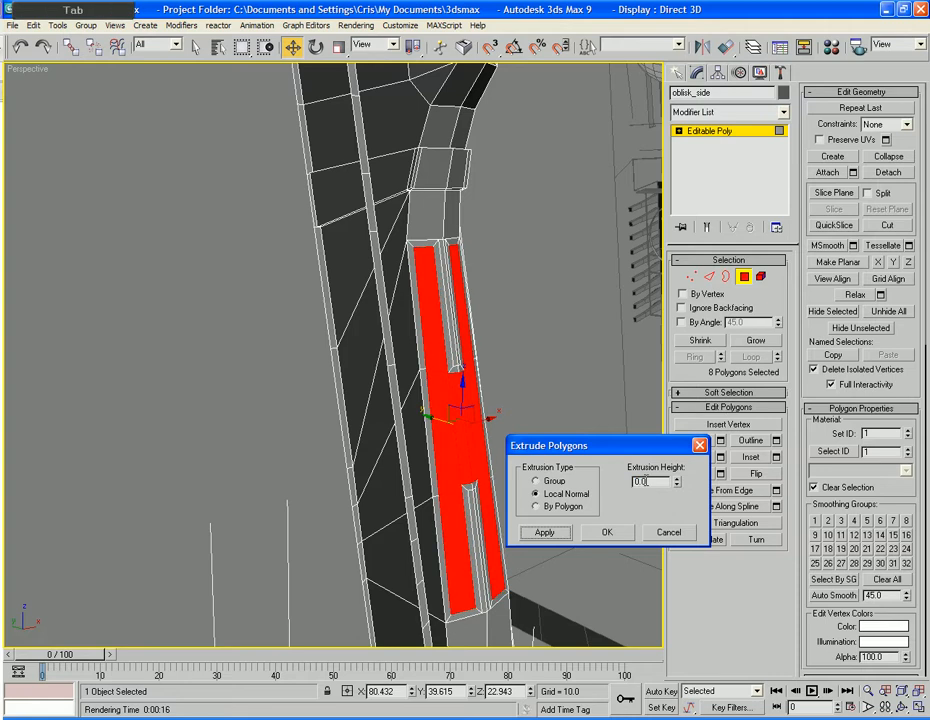
left_click(606, 532)
left_click_drag(427, 416, 402, 403)
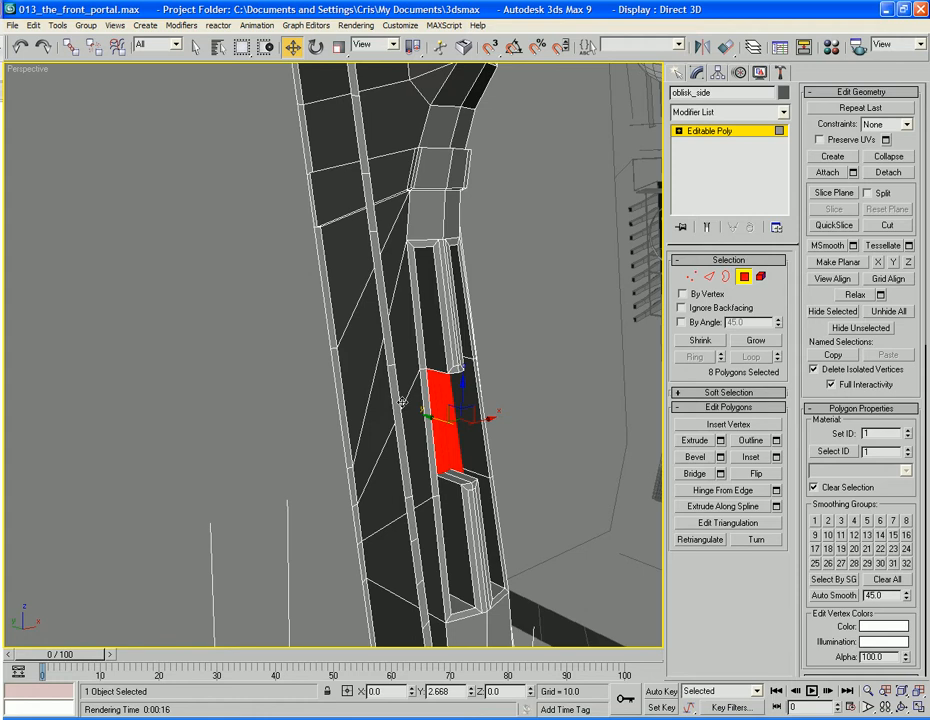
left_click(305, 454)
Examine the recessed front strip and the top of the side piece in shaded display without edges.
middle_click_drag(305, 454, 243, 455, "alt")
scroll(243, 455, "down", 4)
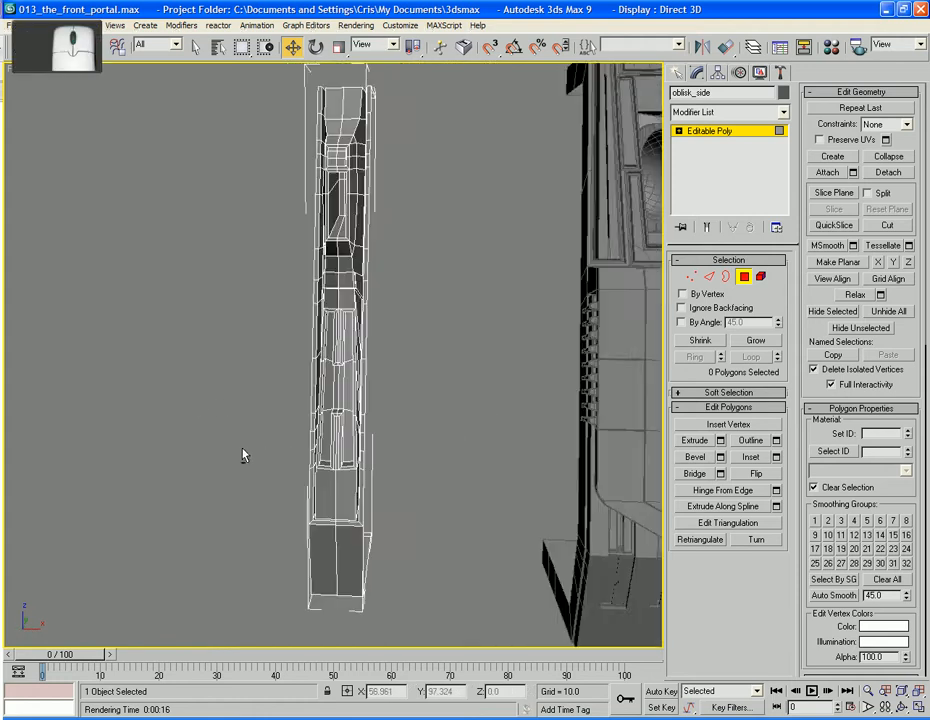
key("F4")
mouse_move(230, 318)
middle_mouse_down("alt")
mouse_move(383, 438)
mouse_move(392, 467)
mouse_move(345, 453)
mouse_move(289, 459)
mouse_move(334, 430)
mouse_move(442, 436)
mouse_move(380, 436)
middle_mouse_up("alt")
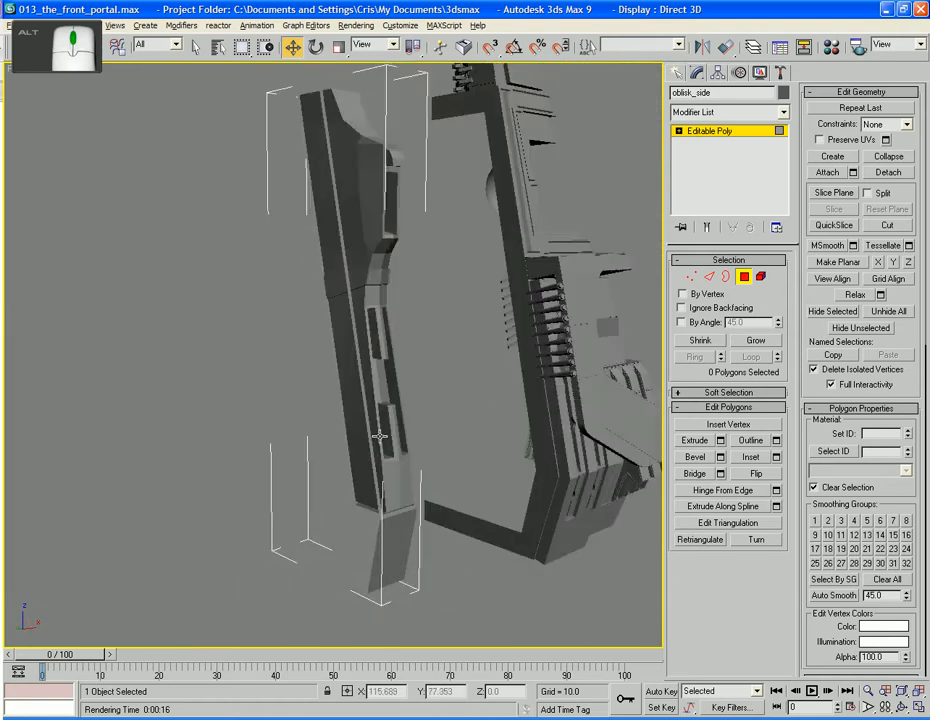
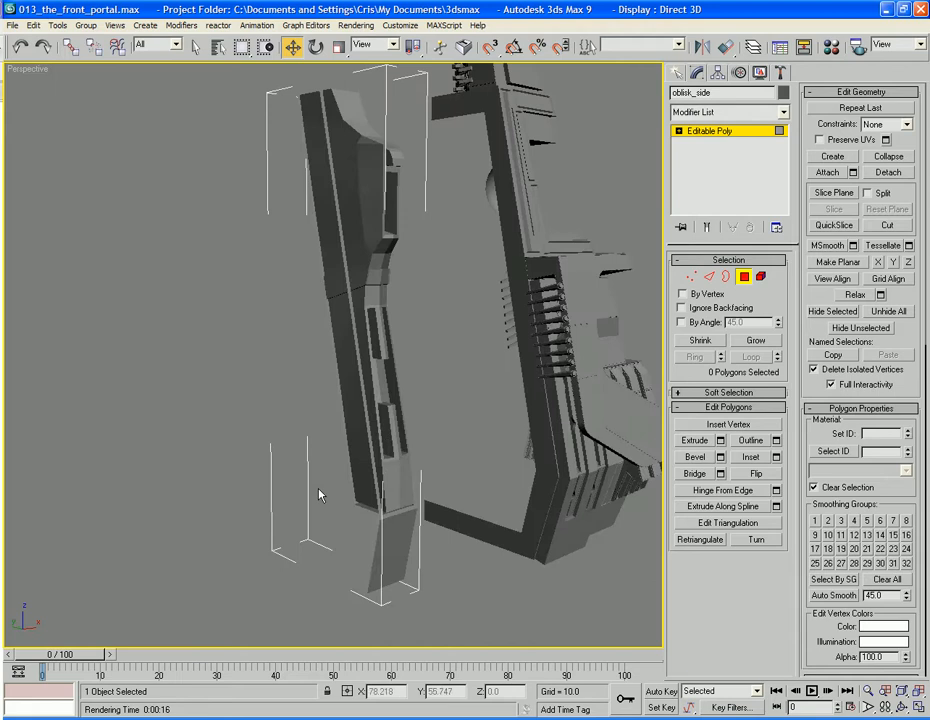
middle_click_drag(319, 498, 274, 614, "alt")
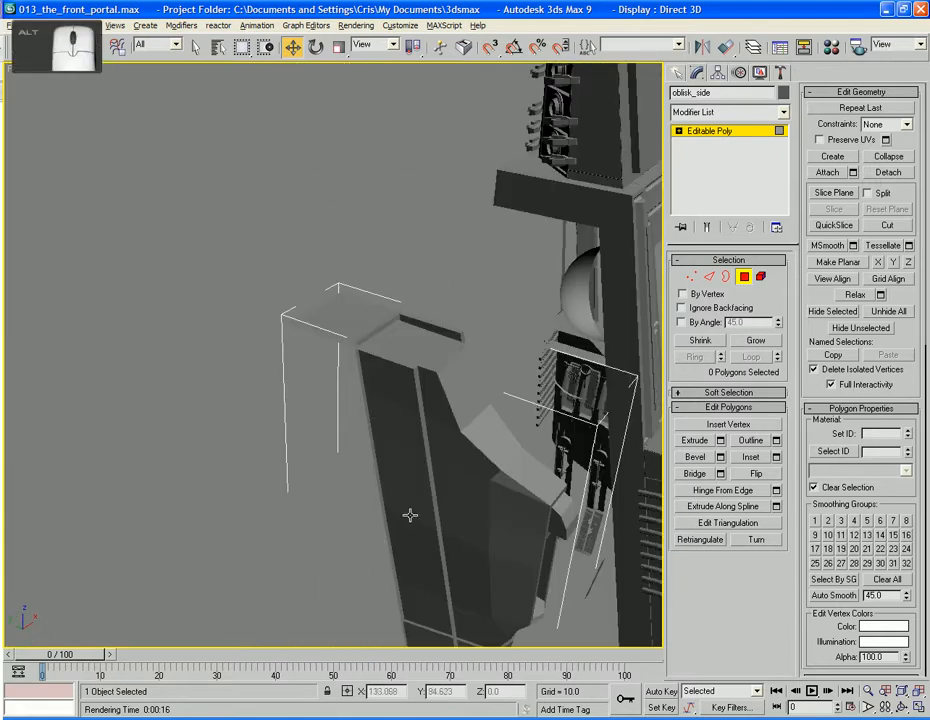
scroll(409, 515, "up", 2)
middle_click_drag(414, 496, 365, 490, "alt")
scroll(367, 488, "up", 2)
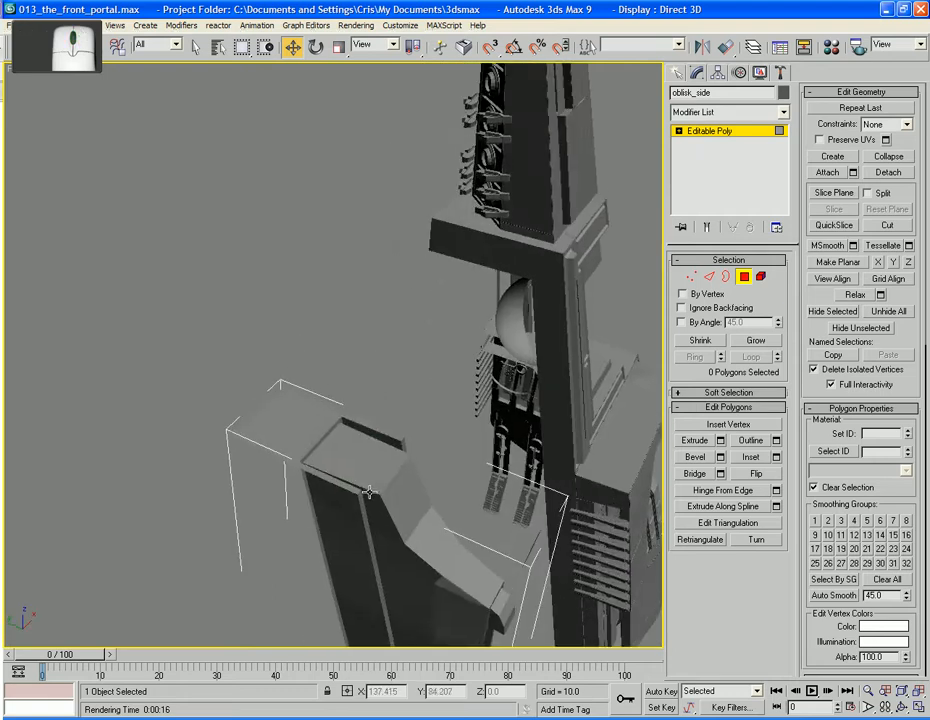
Select the two top cap polygons, turn the edge display back on and raise them slightly to about Z 73.25.
left_click(370, 471)
left_click(362, 452, "ctrl")
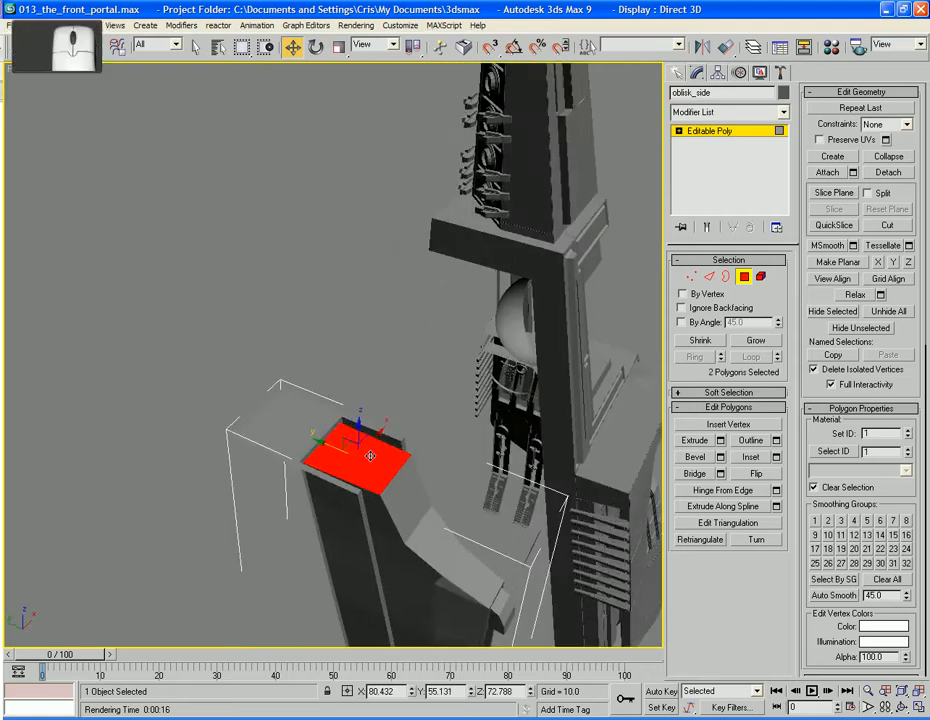
key("F4")
middle_click_drag(372, 492, 397, 478, "alt")
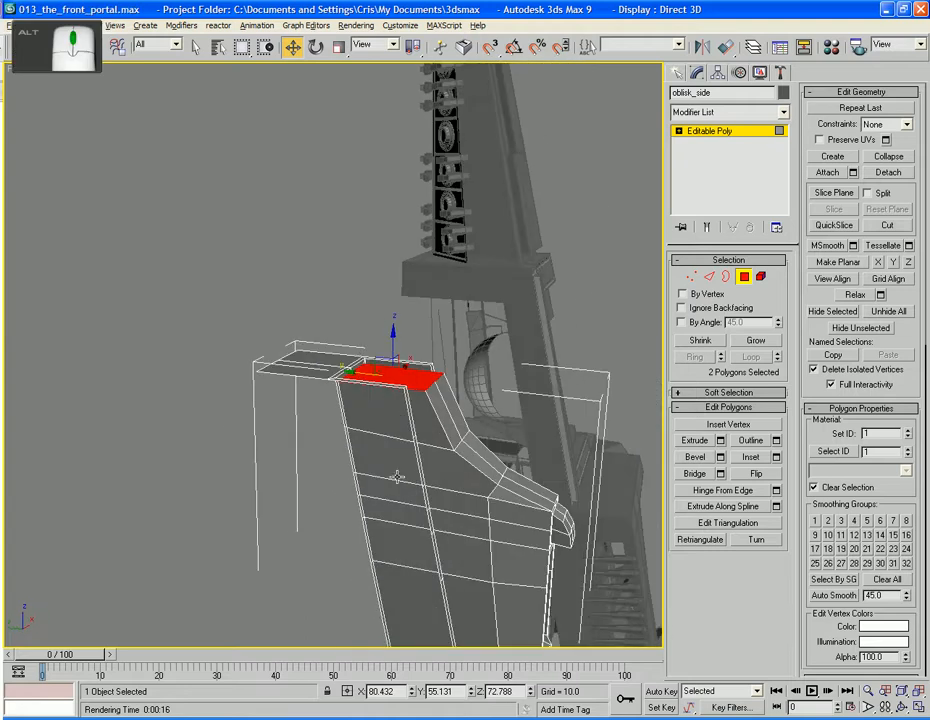
left_click_drag(391, 344, 393, 341)
Extrude the two top cap polygons upward by local normal until the cap sits at about Z 117.8.
middle_click_drag(497, 370, 495, 452)
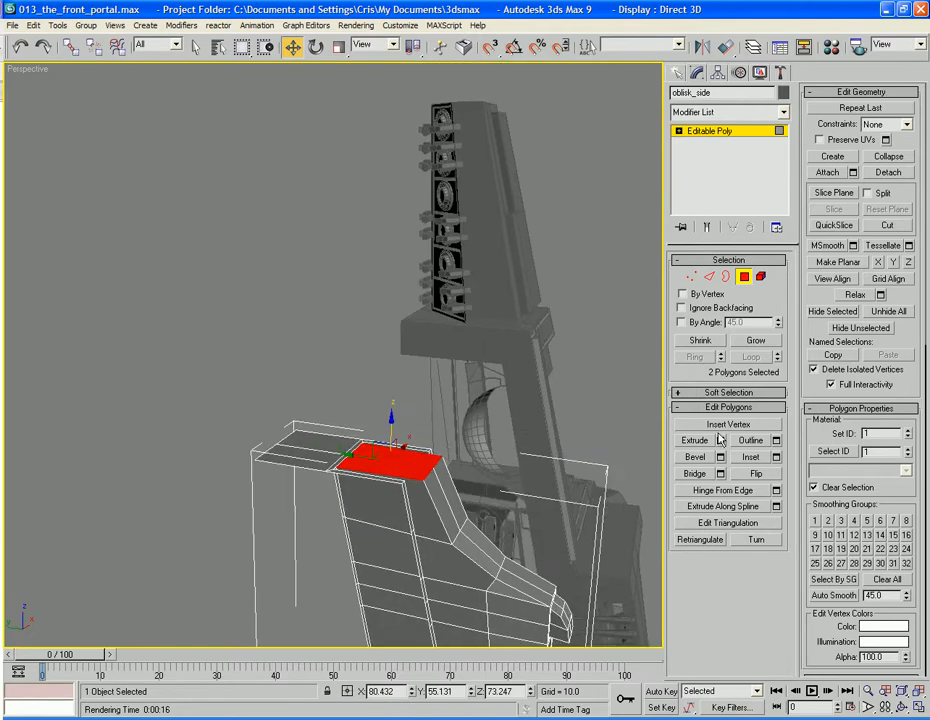
left_click(721, 441)
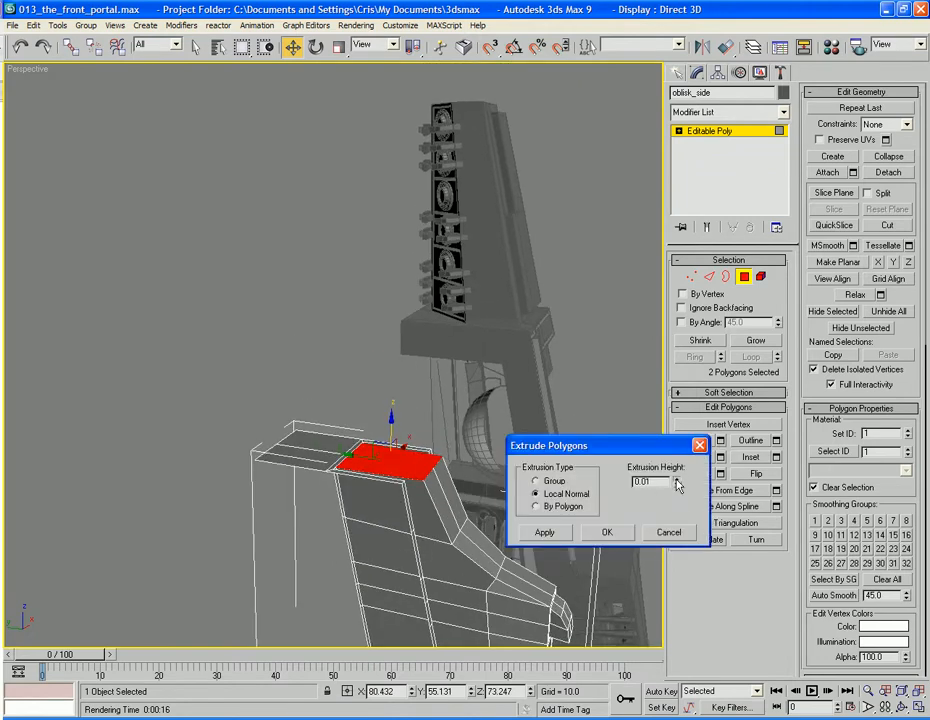
left_click_drag(677, 485, 677, 438)
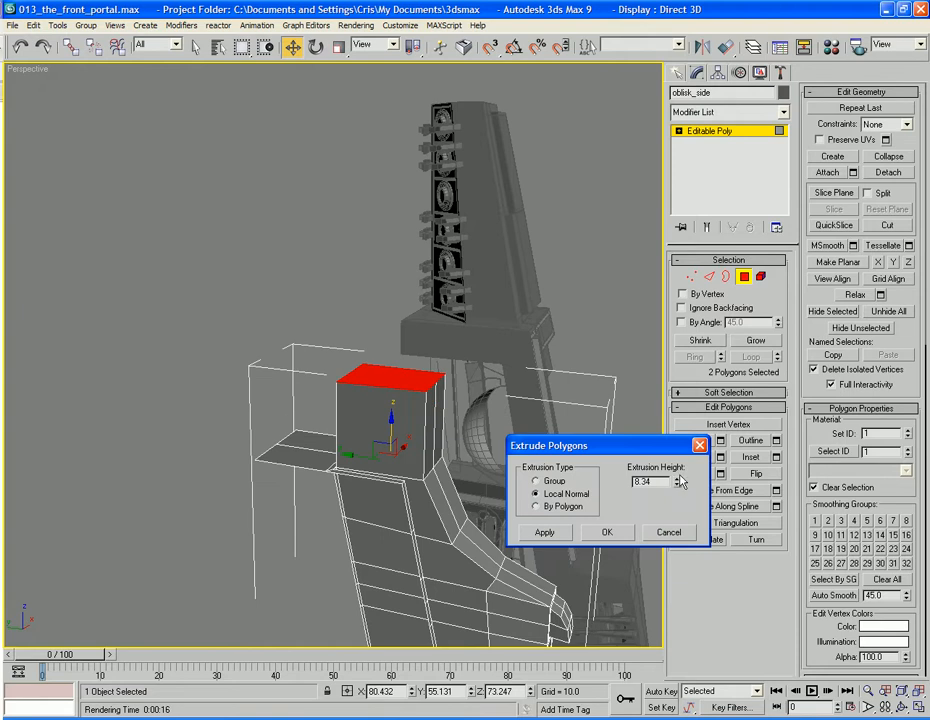
left_click_drag(680, 489, 657, 224)
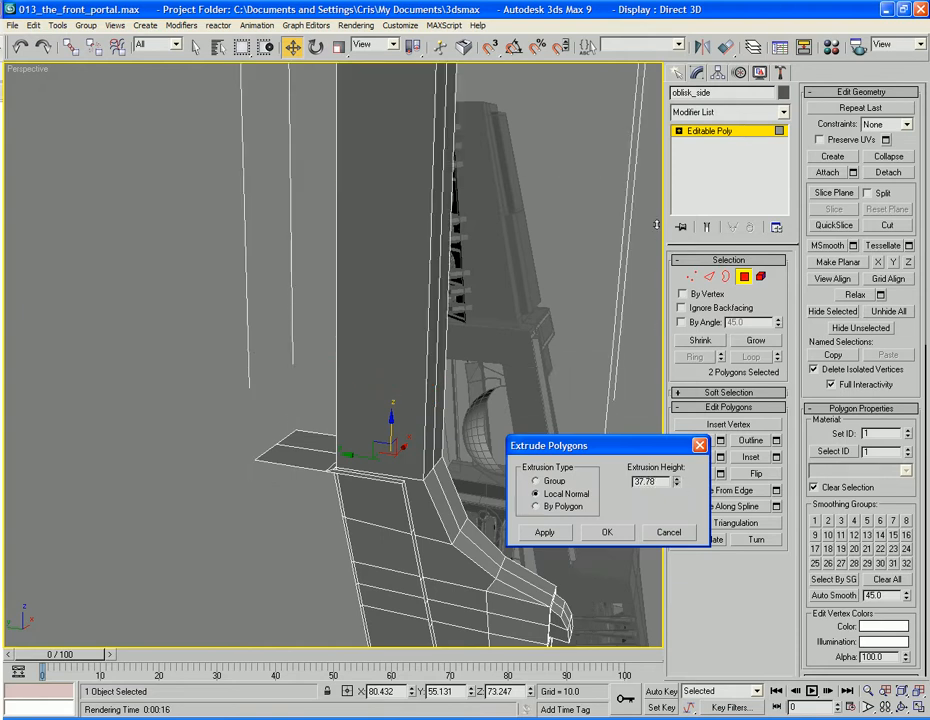
middle_click_drag(425, 233, 405, 307)
scroll(416, 311, "down", 3)
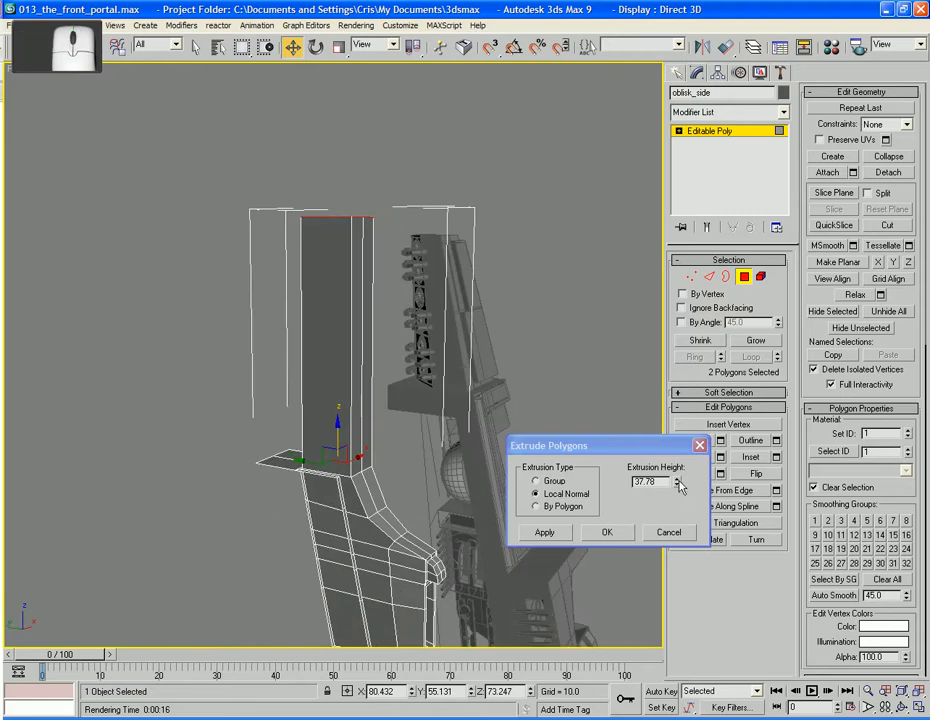
left_click_drag(680, 485, 678, 470)
left_click(608, 532)
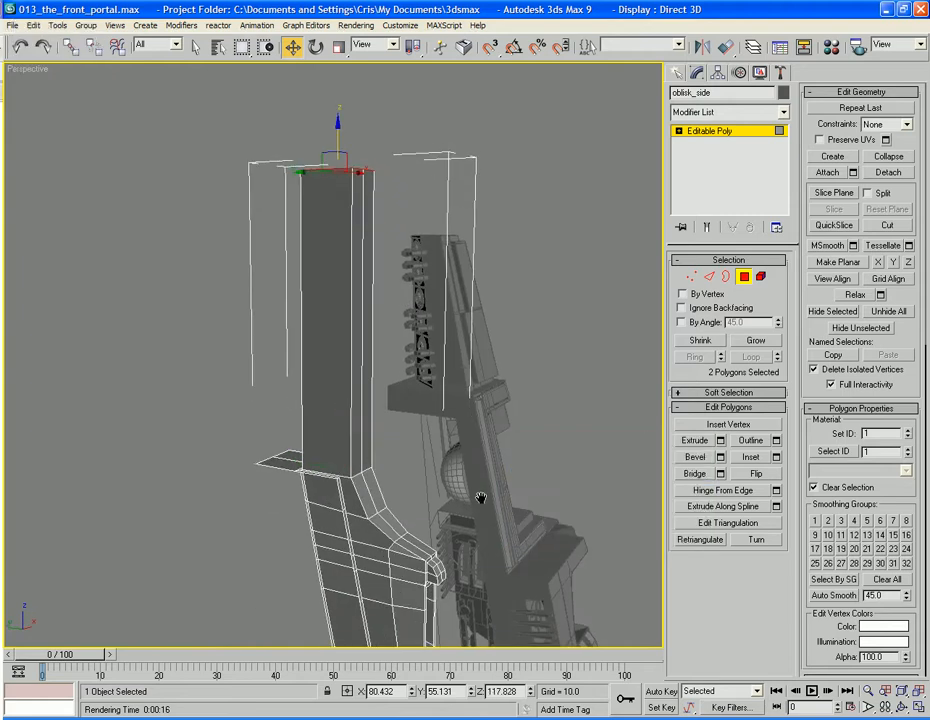
Connect the vertical edges of the newly extruded column with 2 segments, keeping pinch and slide at 0.
left_click(708, 277)
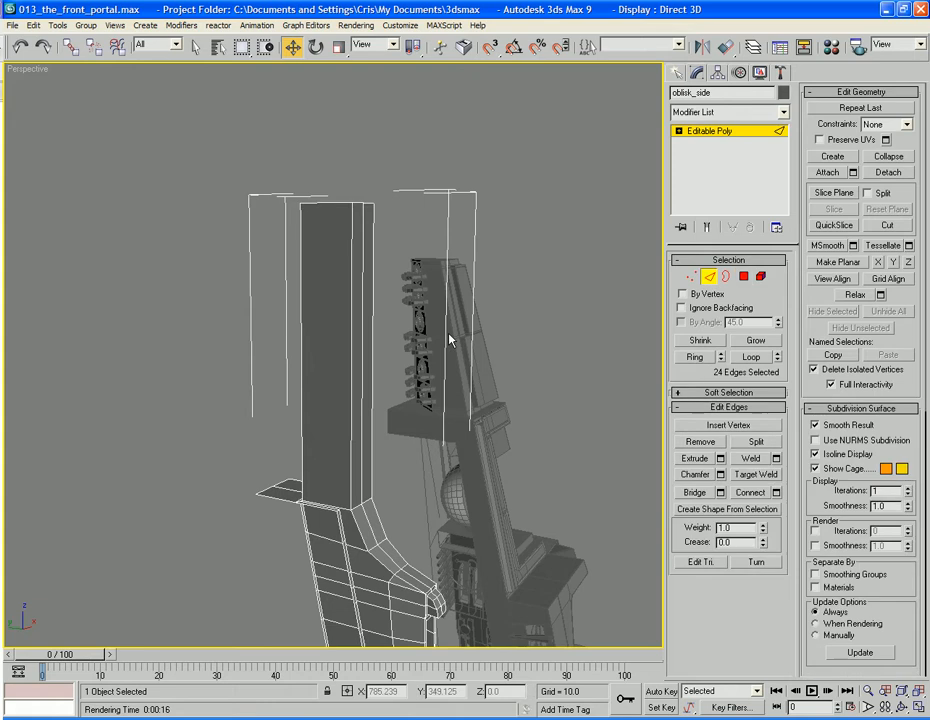
left_click(776, 492)
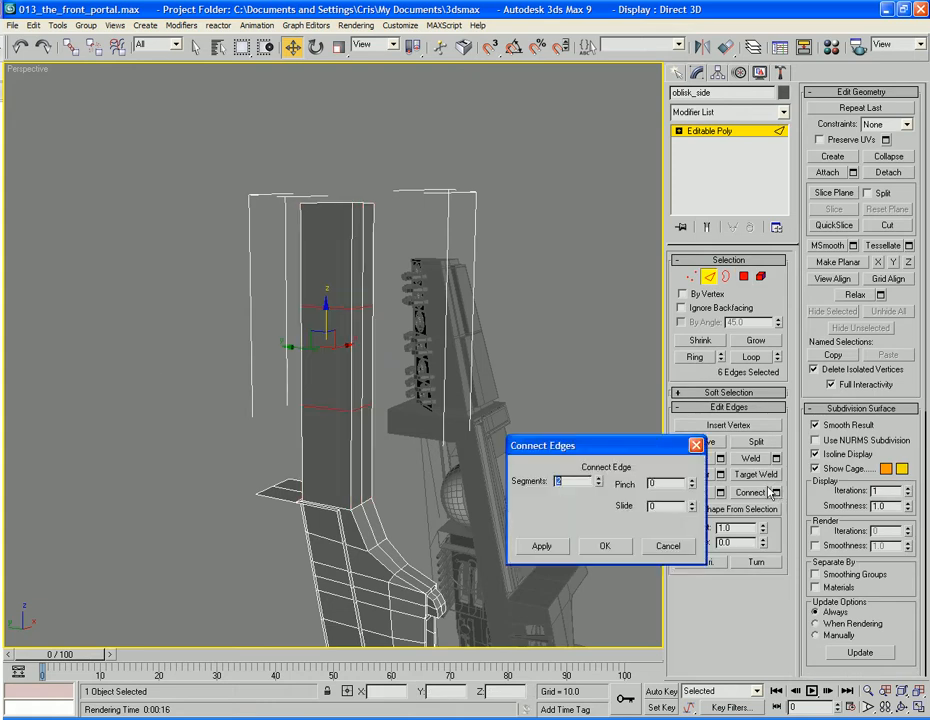
left_click(605, 548)
middle_click_drag(430, 490, 440, 464, "alt")
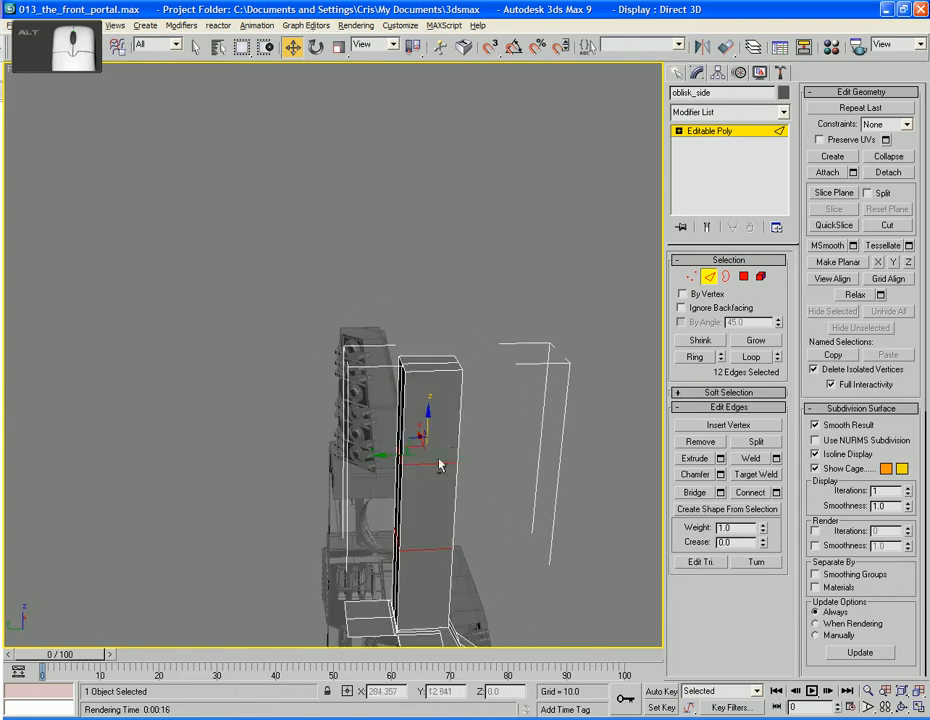
Select the two uppermost column polygons on the +Y side and move them outward to about Y 67.3, Z 114.8.
left_click(743, 276)
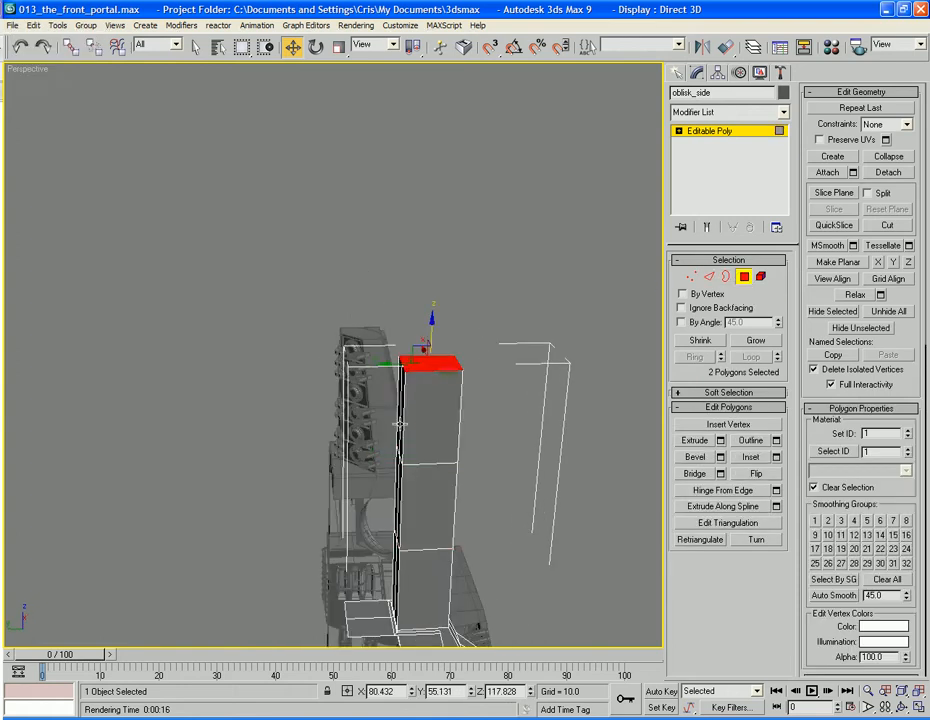
left_click(399, 422)
left_click(394, 412, "ctrl")
mouse_move(390, 408)
middle_mouse_down("alt")
mouse_move(378, 405)
mouse_move(388, 415)
mouse_move(392, 408)
middle_mouse_up("alt")
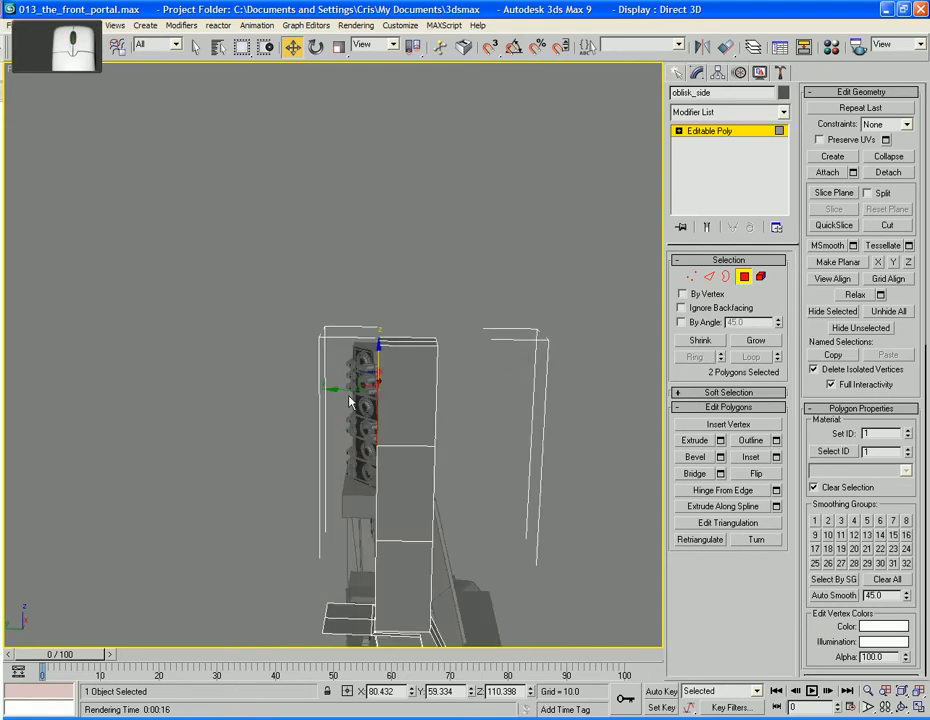
left_click_drag(357, 379, 322, 370)
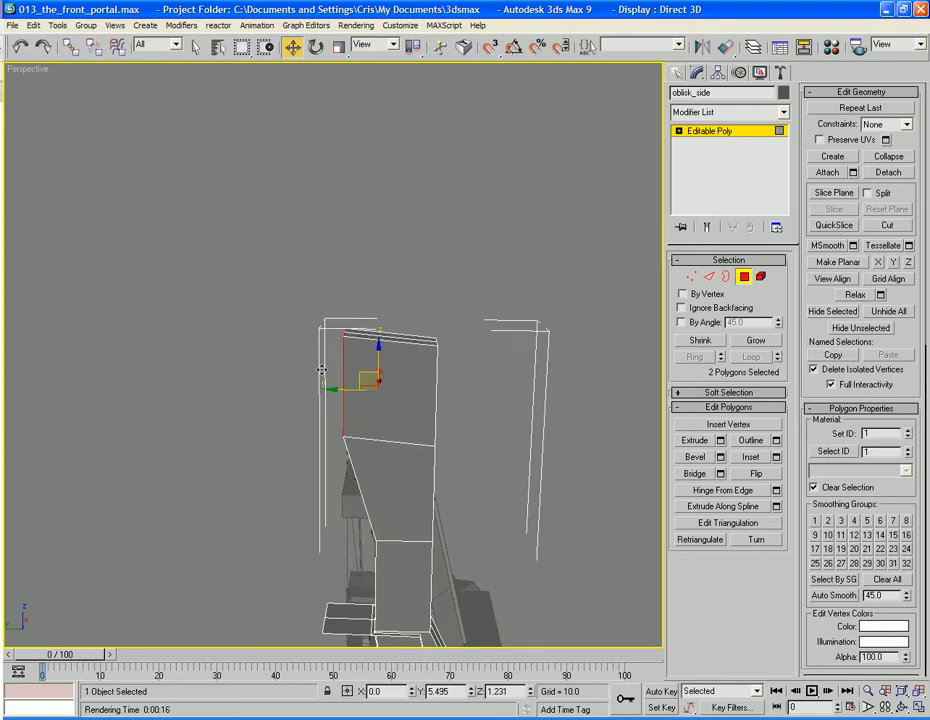
middle_click_drag(320, 368, 383, 393, "alt")
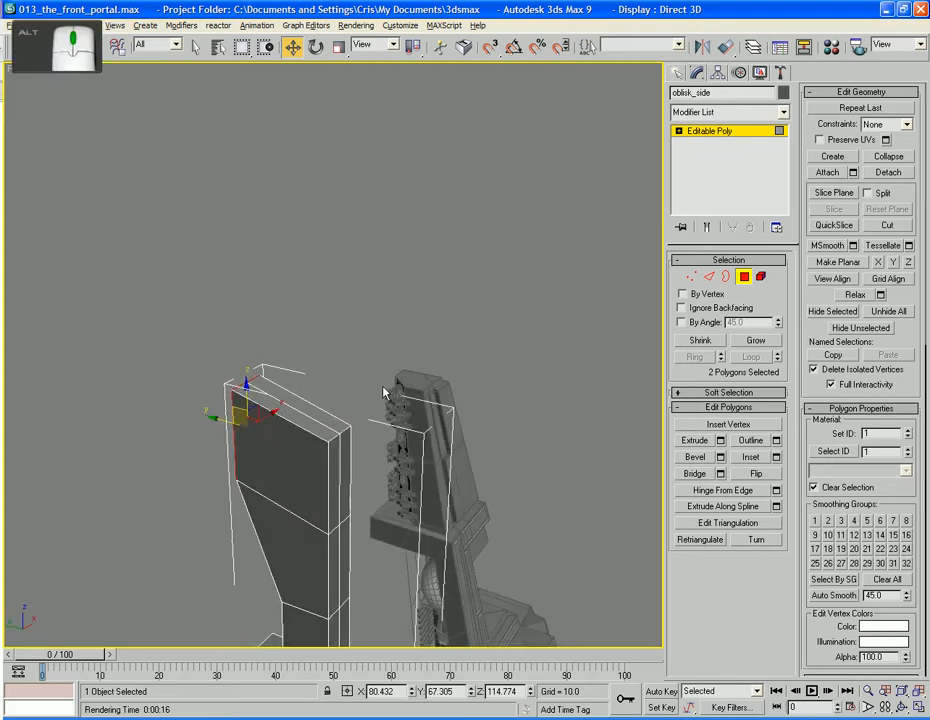
Select the two opposite uppermost polygons on the -Y side and shift them to about Y 60.6, Z 110.5.
left_click(346, 456)
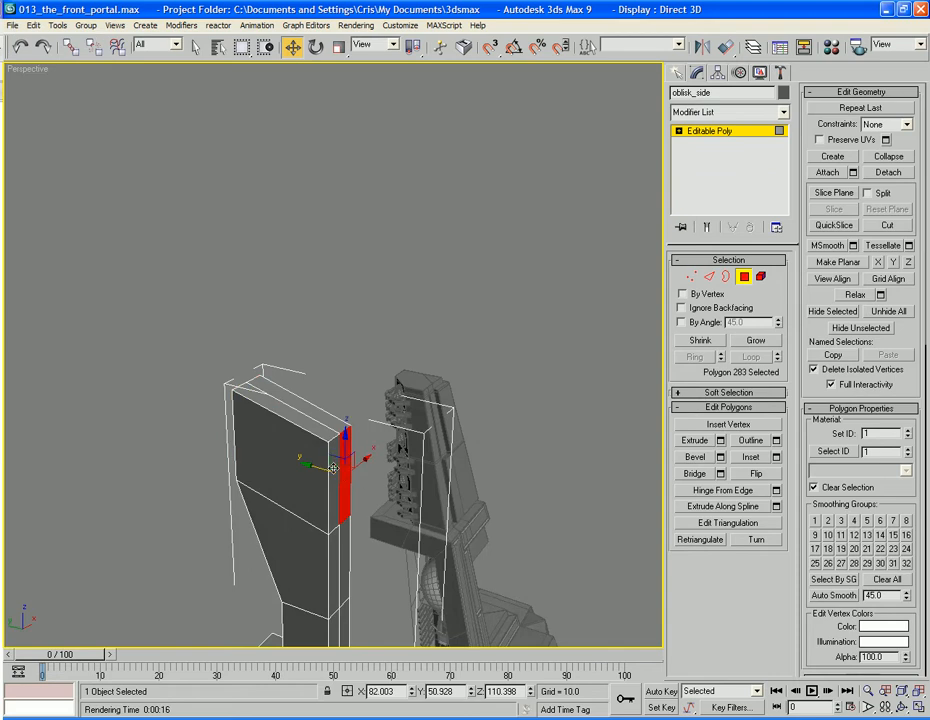
left_click(333, 468, "ctrl")
left_click_drag(325, 462, 267, 449)
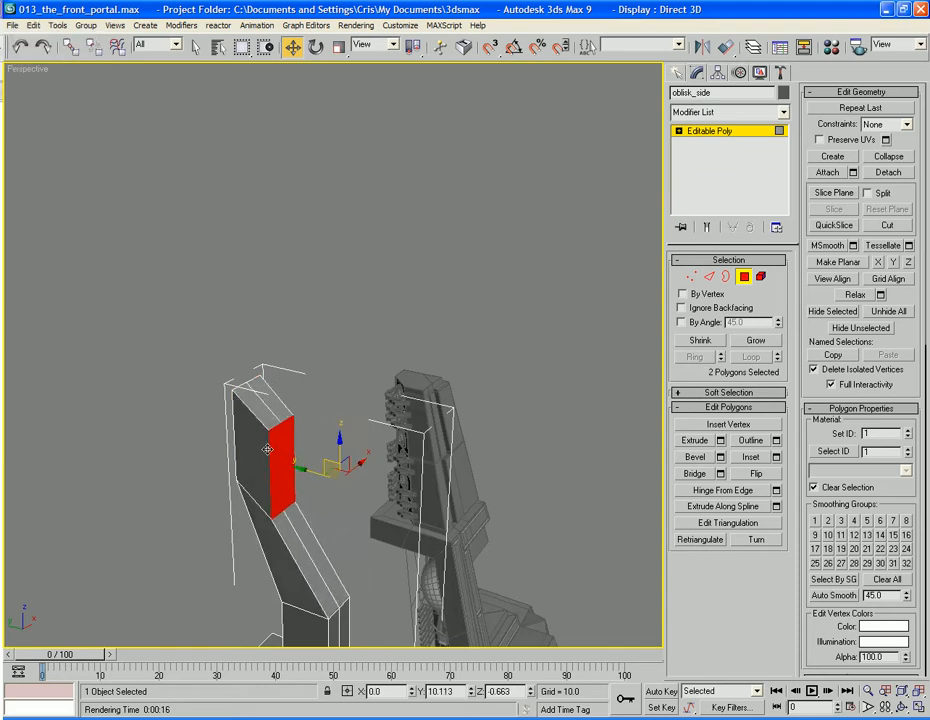
middle_click_drag(267, 449, 399, 367, "alt")
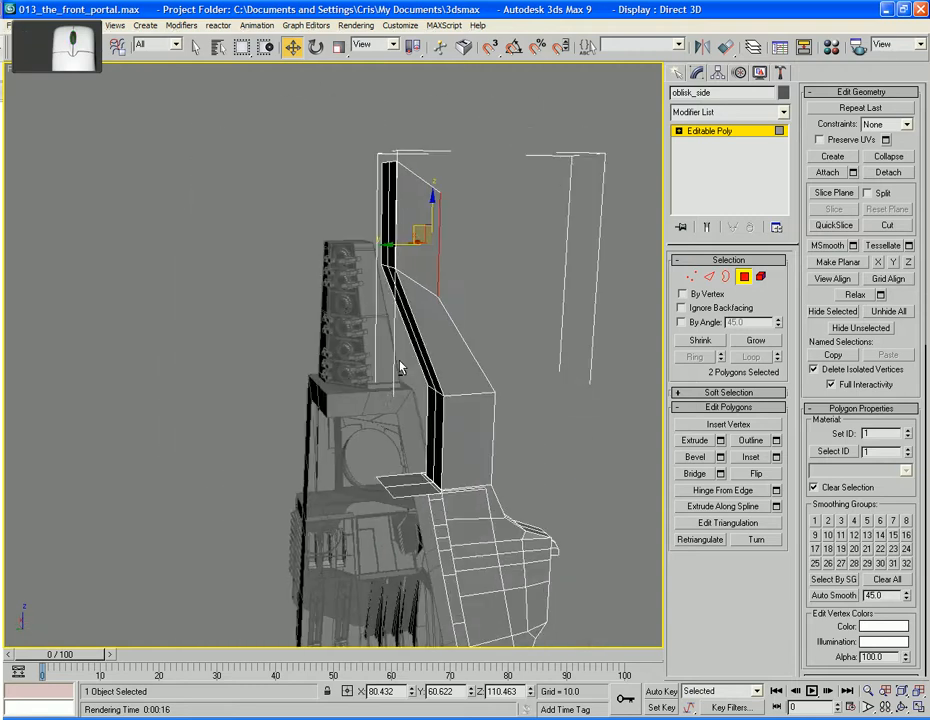
middle_click_drag(463, 455, 467, 406, "alt")
scroll(473, 467, "up", 3)
middle_click_drag(405, 428, 480, 440, "alt")
Raise the two lower edges of the -Y top face to about Z 112.5, then move its two polygons to about Y 62.7, Z 119.5.
left_click(709, 276)
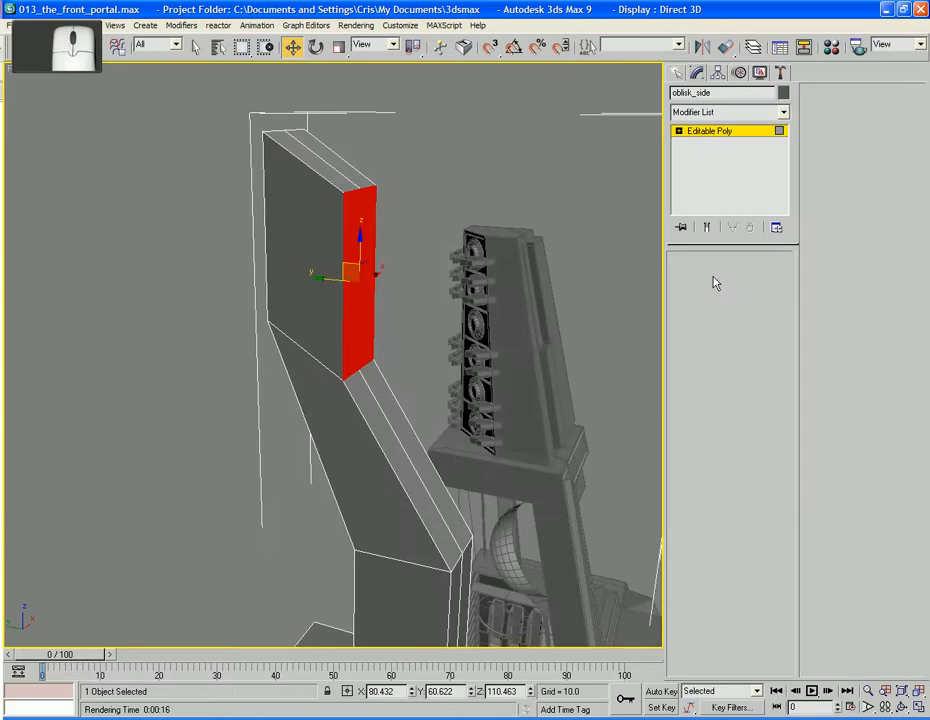
left_click(362, 367)
left_click(352, 370, "ctrl")
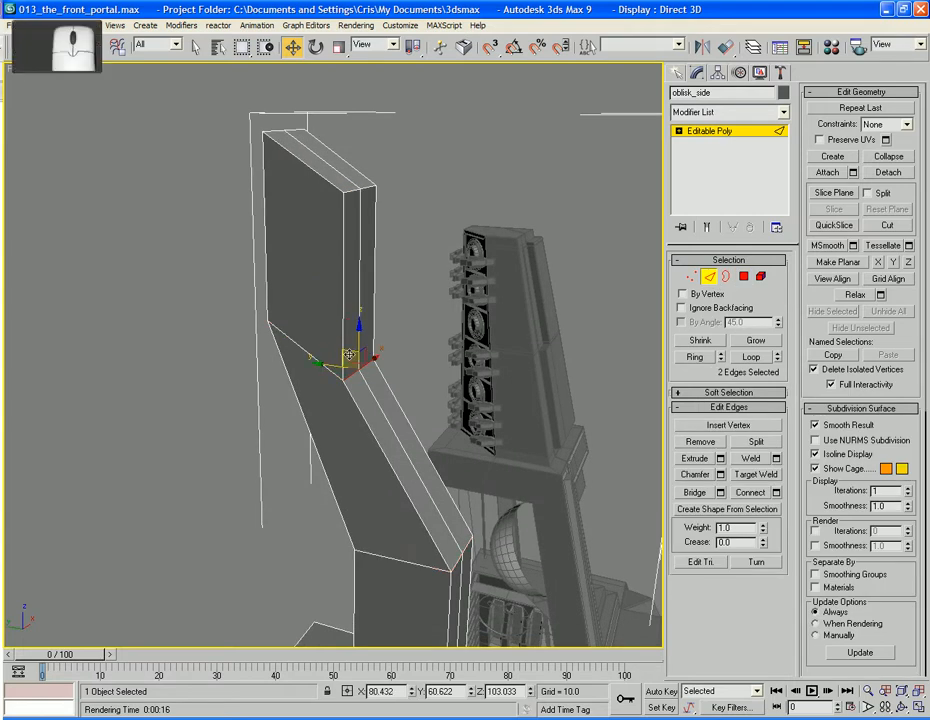
left_click_drag(354, 362, 353, 243)
middle_click_drag(454, 317, 426, 317)
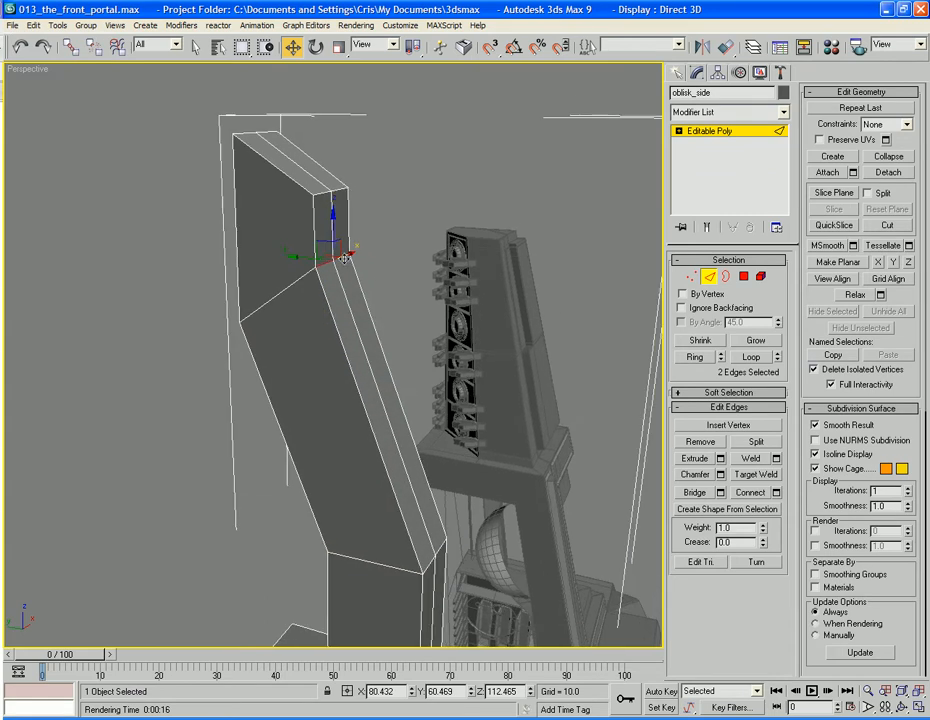
left_click(743, 277)
left_click_drag(318, 213, 294, 160)
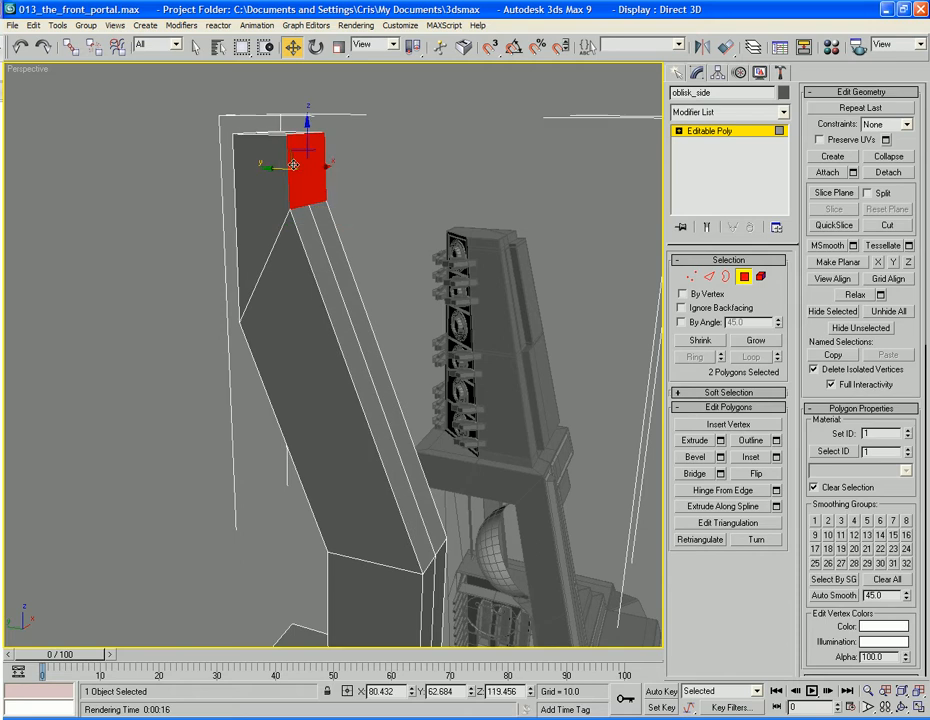
Connect the long edges of the slanted section below the top with two evenly spaced edge loops.
left_click(708, 278)
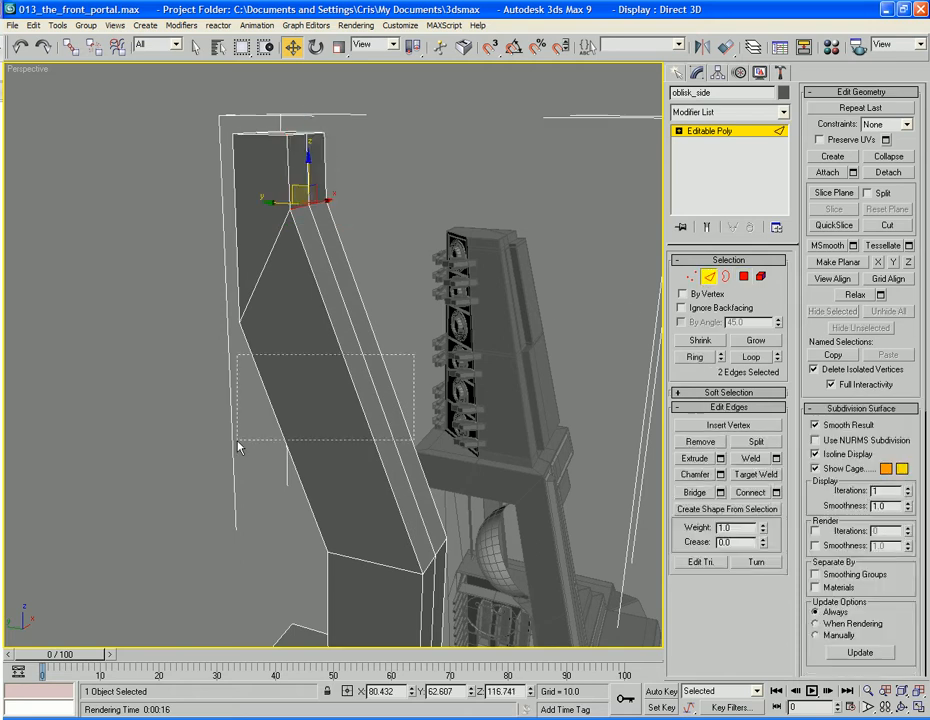
left_click_drag(240, 447, 239, 446)
left_click(752, 493)
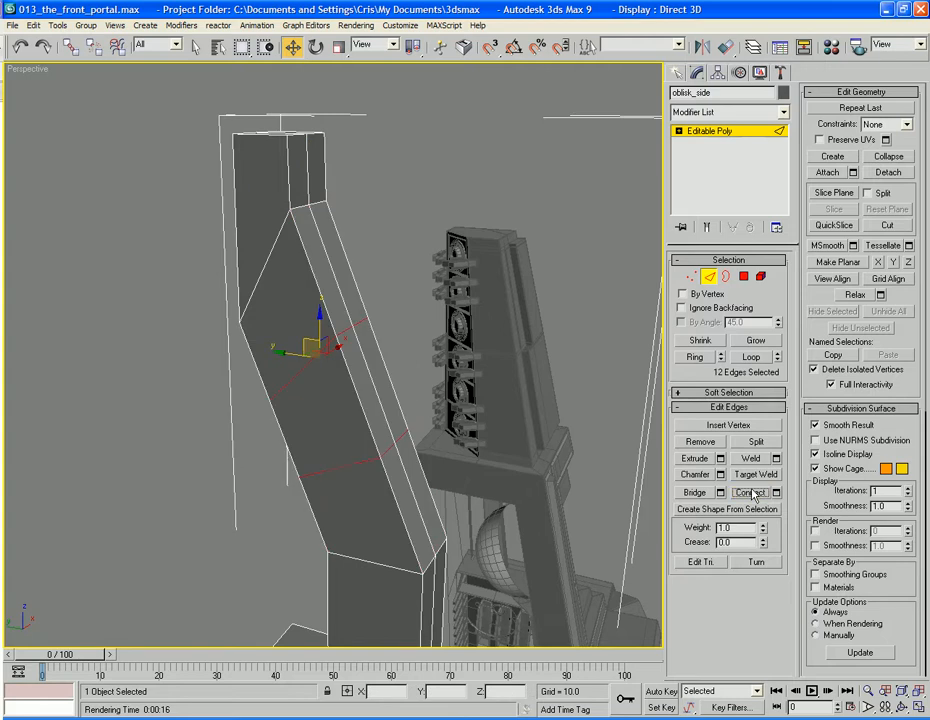
left_click(406, 330)
Move the upper new loop's two -Y edges to about Y 60.3, Z 114.7 and raise its matching +Y edges to form the bend.
left_click(347, 328)
left_click(362, 320, "ctrl")
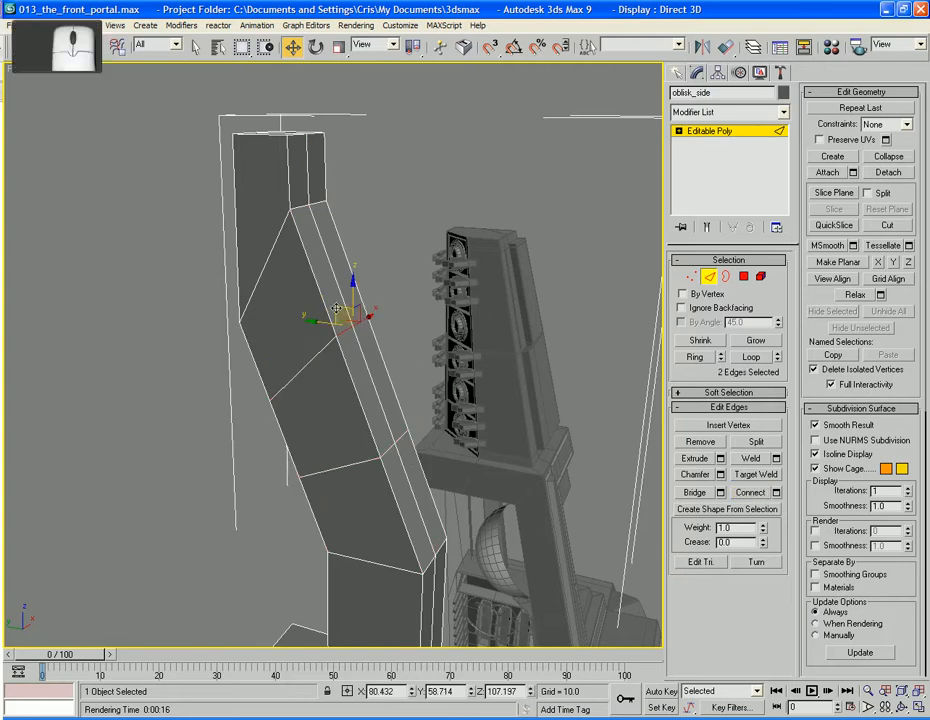
left_click_drag(337, 309, 318, 214)
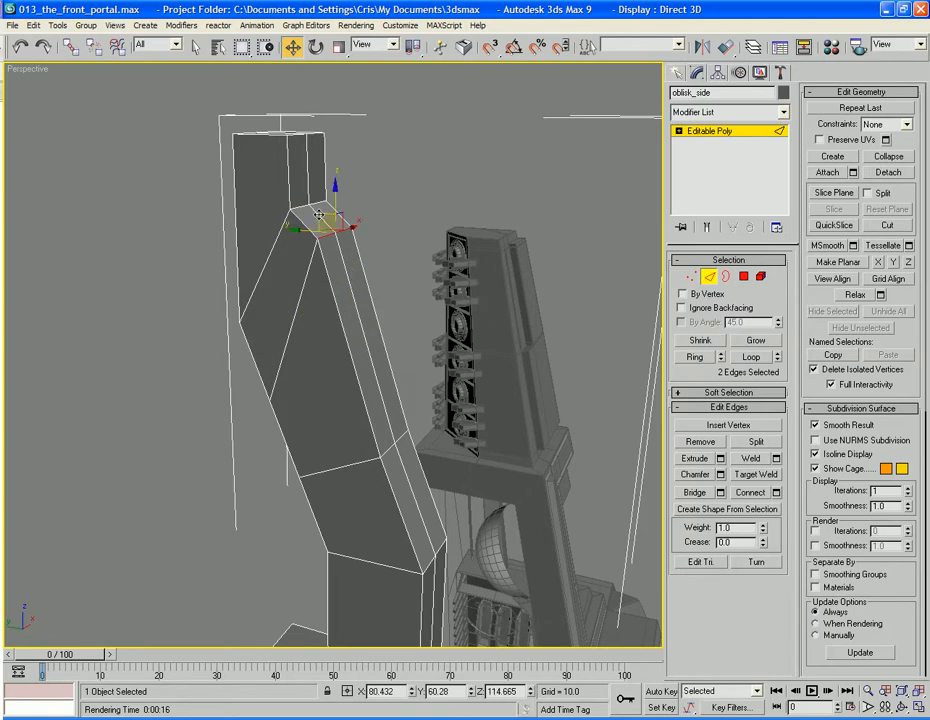
middle_click_drag(288, 336, 435, 327, "alt")
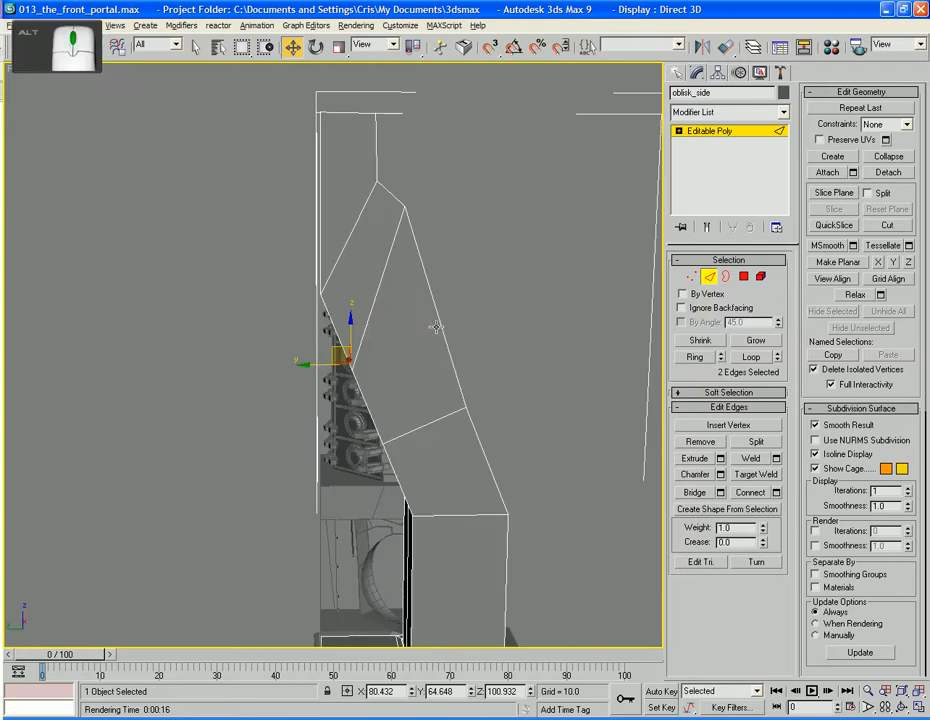
left_click_drag(334, 351, 331, 302)
middle_click_drag(331, 302, 376, 330, "alt")
Select the lower new loop's two edges on the -Y side and move them up to about Y 58, Z 111.8.
left_click(313, 486)
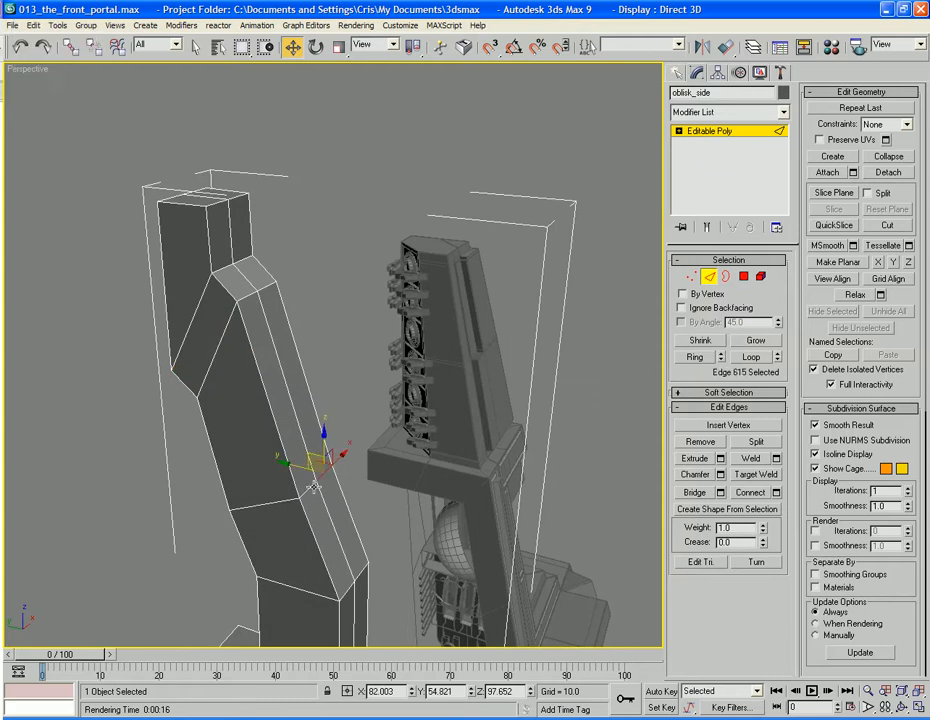
left_click(311, 467, "ctrl")
left_click_drag(304, 465, 269, 311)
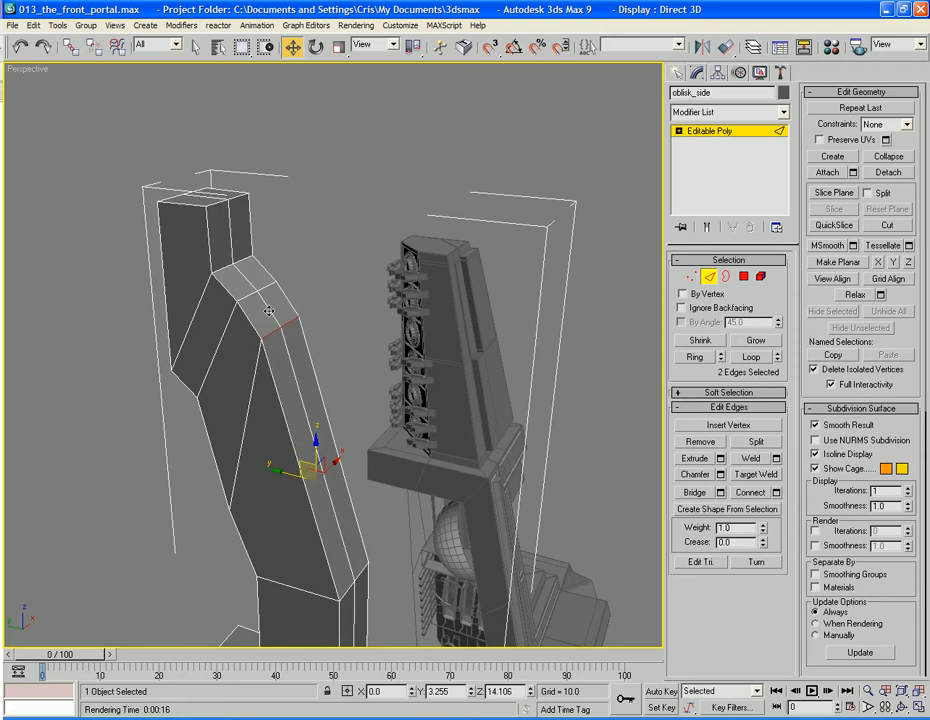
middle_click_drag(269, 311, 313, 349, "alt")
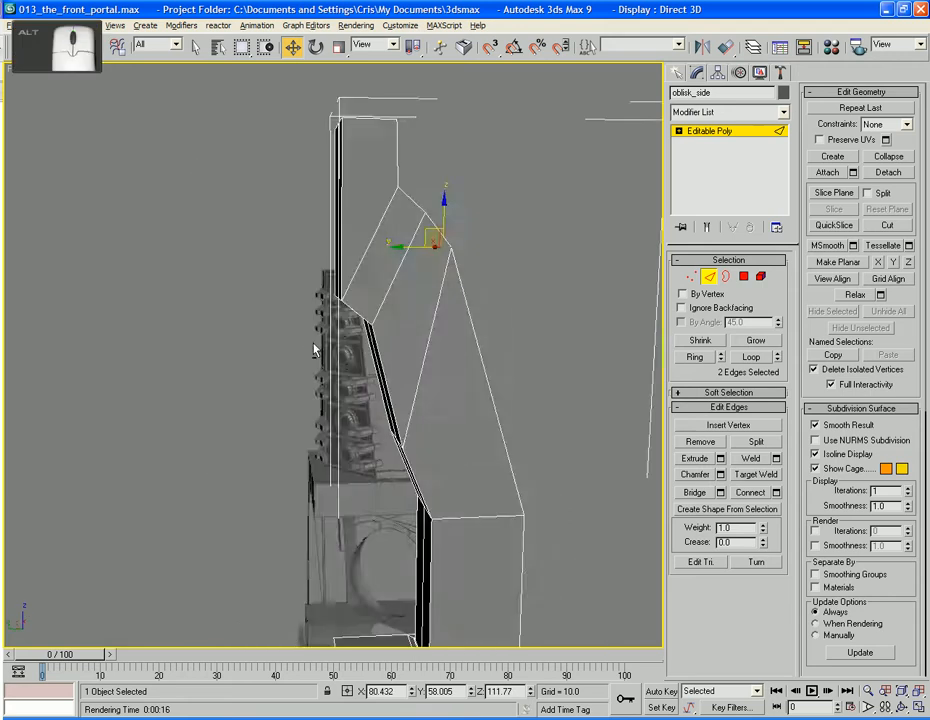
middle_click_drag(429, 402, 395, 428, "alt")
Select only the lower loop's two edges on the +Y side and raise them to about Y 62.7, Z 102.8.
left_click(457, 408, "ctrl")
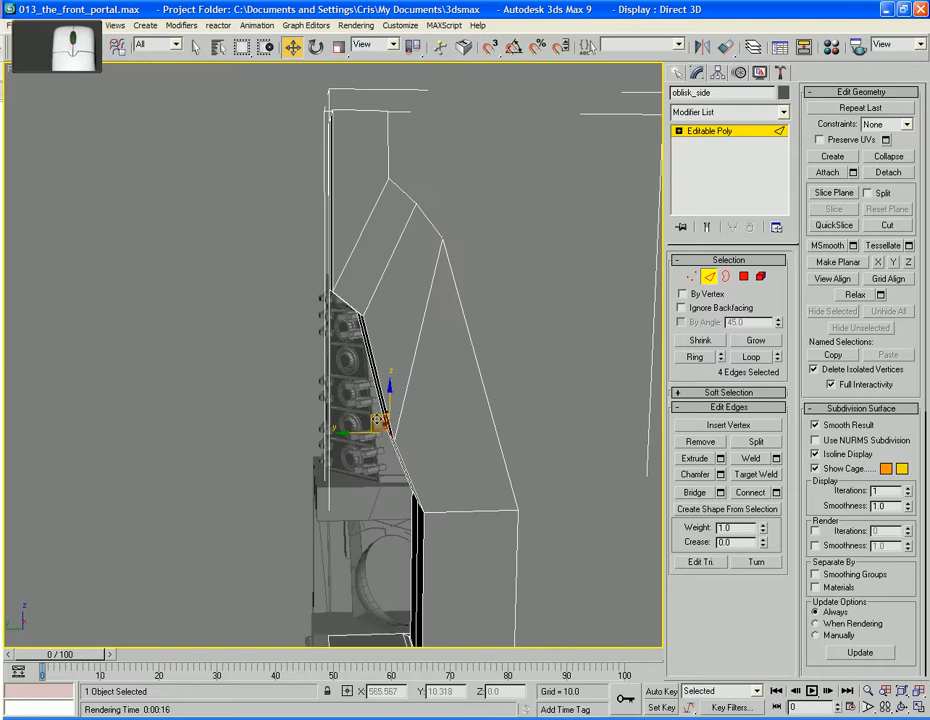
key("ctrl+z")
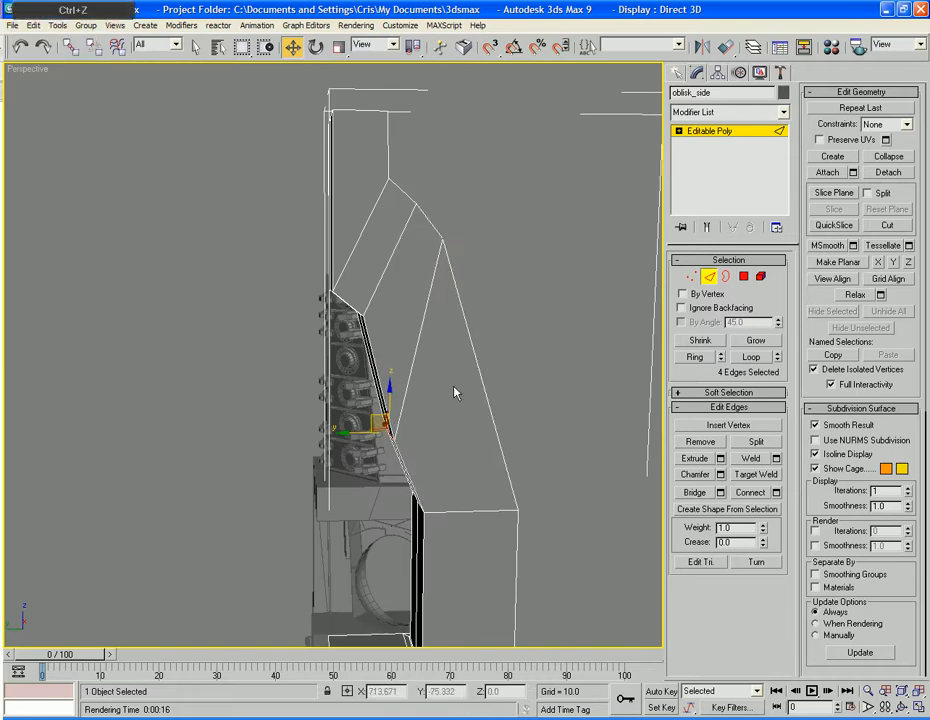
middle_click_drag(454, 387, 495, 381, "alt")
left_click(579, 378)
left_click(490, 386)
left_click(529, 388, "ctrl")
left_click_drag(393, 414, 389, 336)
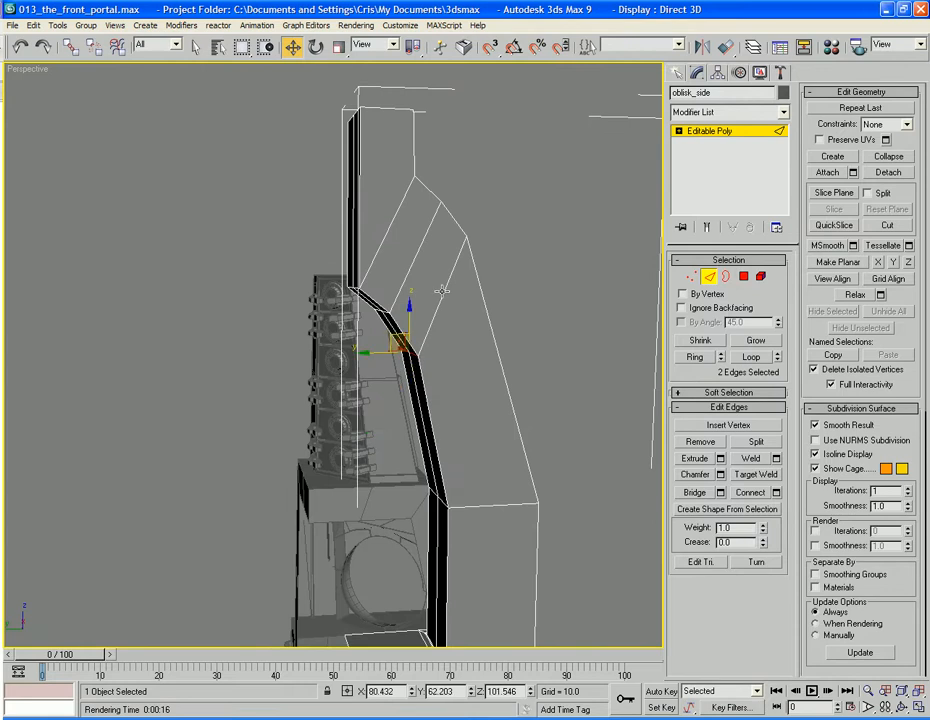
Round the -Y side of the bend by moving the lower loop's two edges to about Y 59.5, Z 114.2.
mouse_move(405, 345)
middle_mouse_down("alt")
mouse_move(417, 301)
mouse_move(393, 352)
mouse_move(366, 351)
mouse_move(406, 351)
mouse_move(392, 340)
middle_mouse_up("alt")
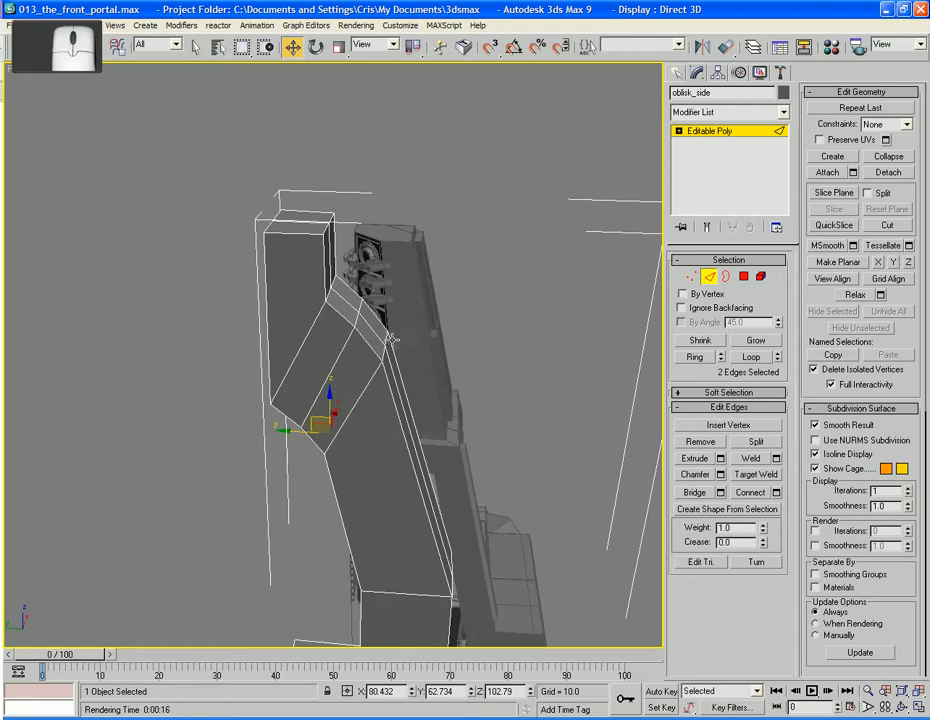
left_click(380, 332, "ctrl")
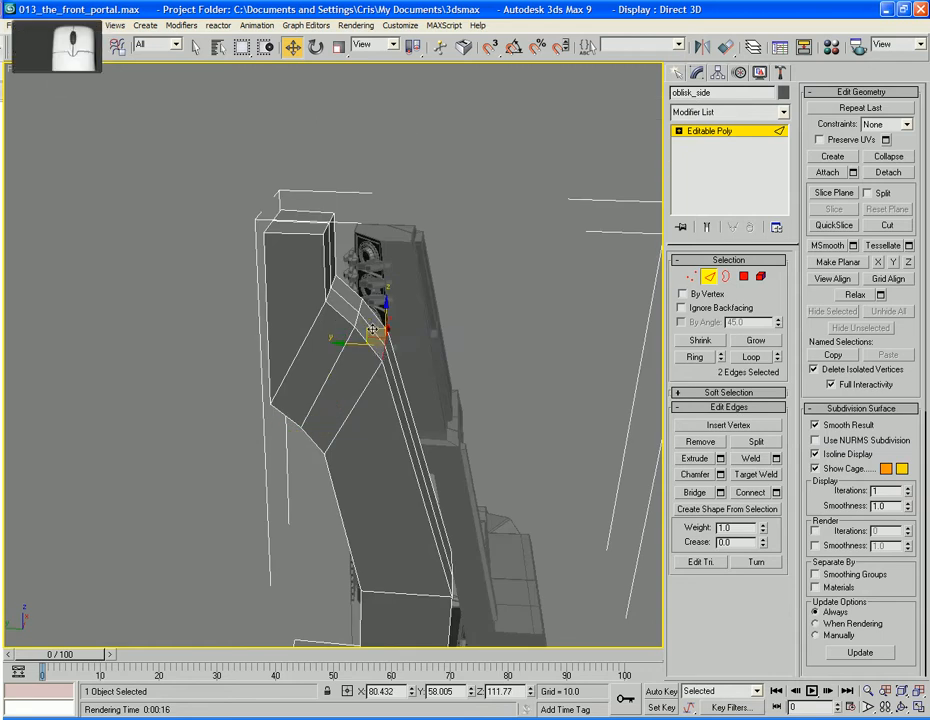
left_click_drag(372, 330, 357, 303)
scroll(357, 303, "down", 5)
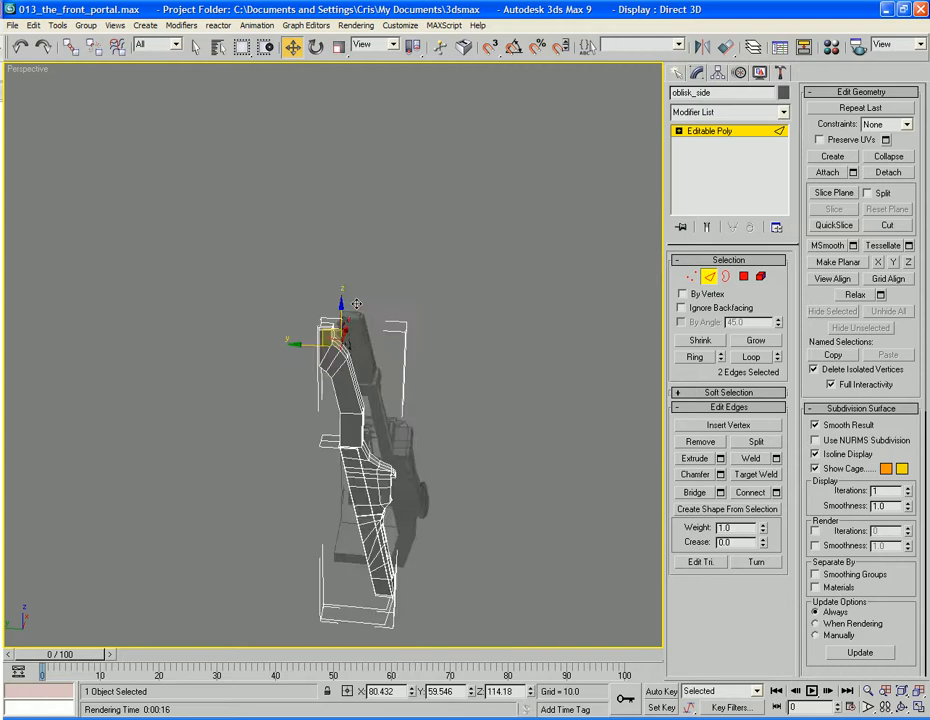
middle_click_drag(357, 303, 311, 328, "alt")
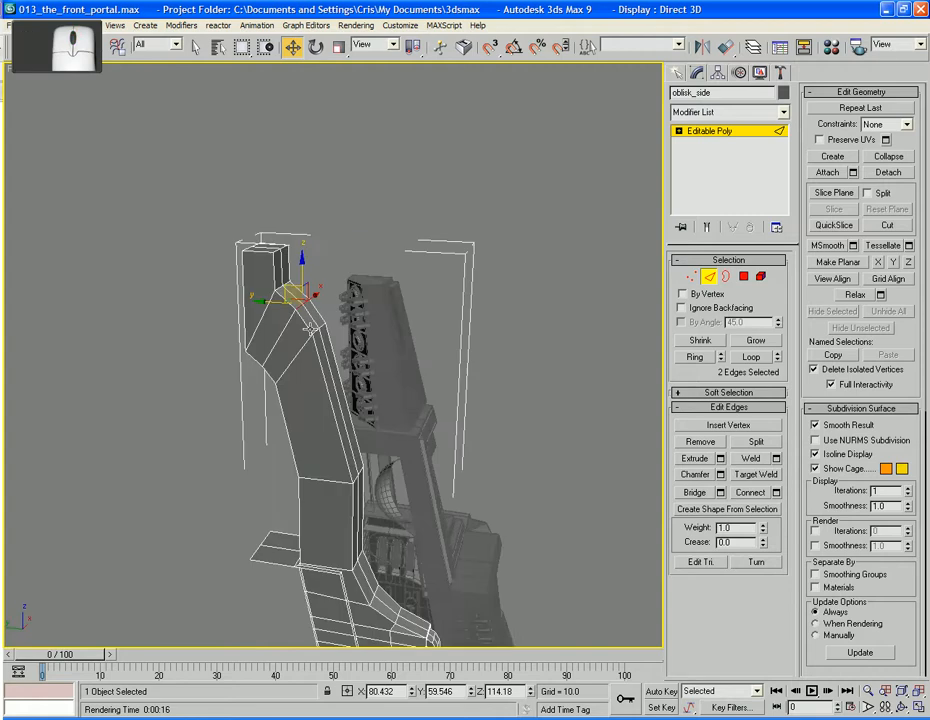
Select the lower bend loop's two edges on the -Y side and move them to about Y 57.1, Z 110.7.
left_click(320, 328)
left_click(316, 331, "ctrl")
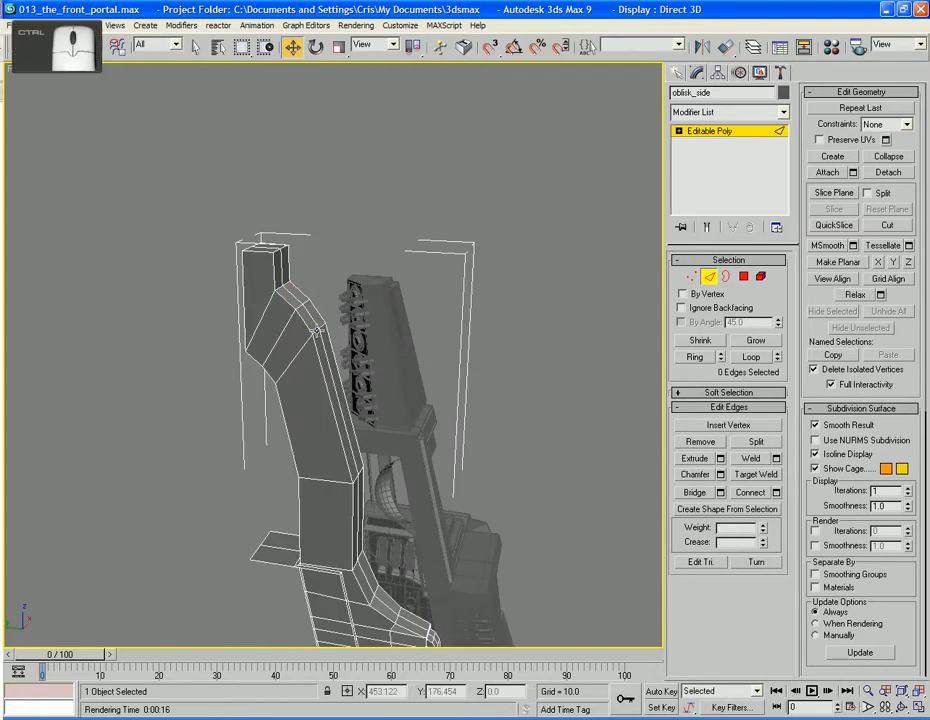
left_click(312, 331)
left_click(311, 337, "ctrl")
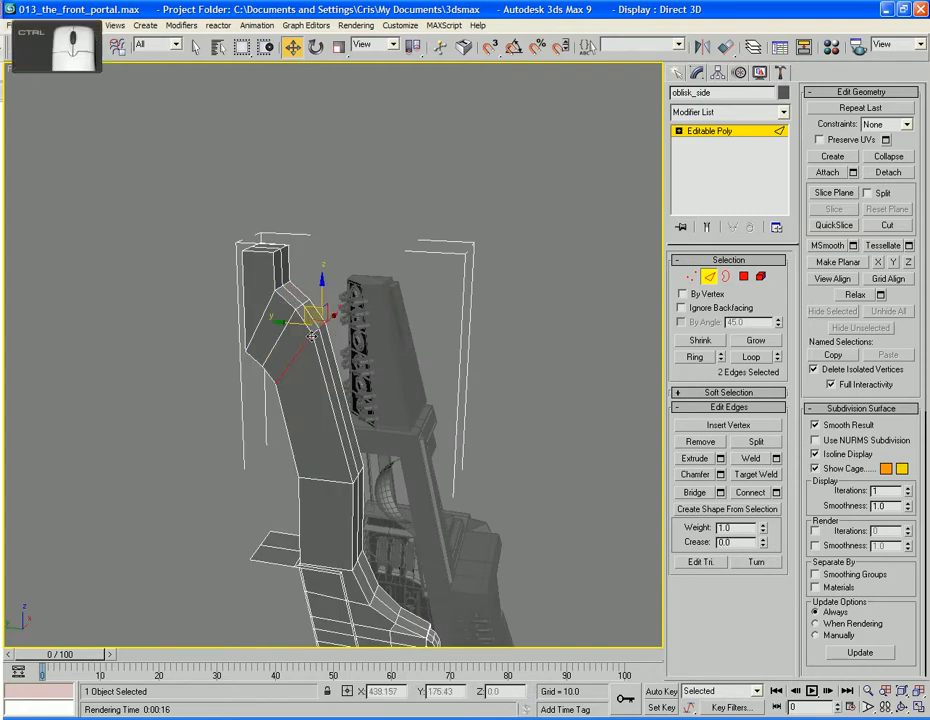
mouse_move(313, 316)
left_mouse_down()
mouse_move(296, 316)
mouse_move(299, 309)
left_mouse_up()
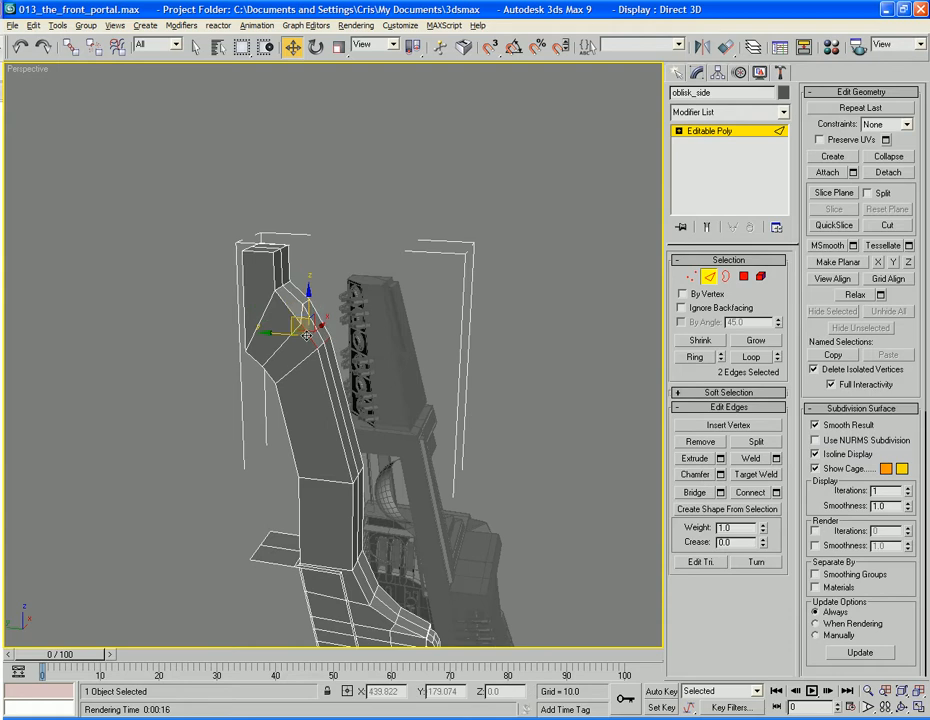
middle_click_drag(299, 309, 332, 358, "alt")
left_click(356, 321)
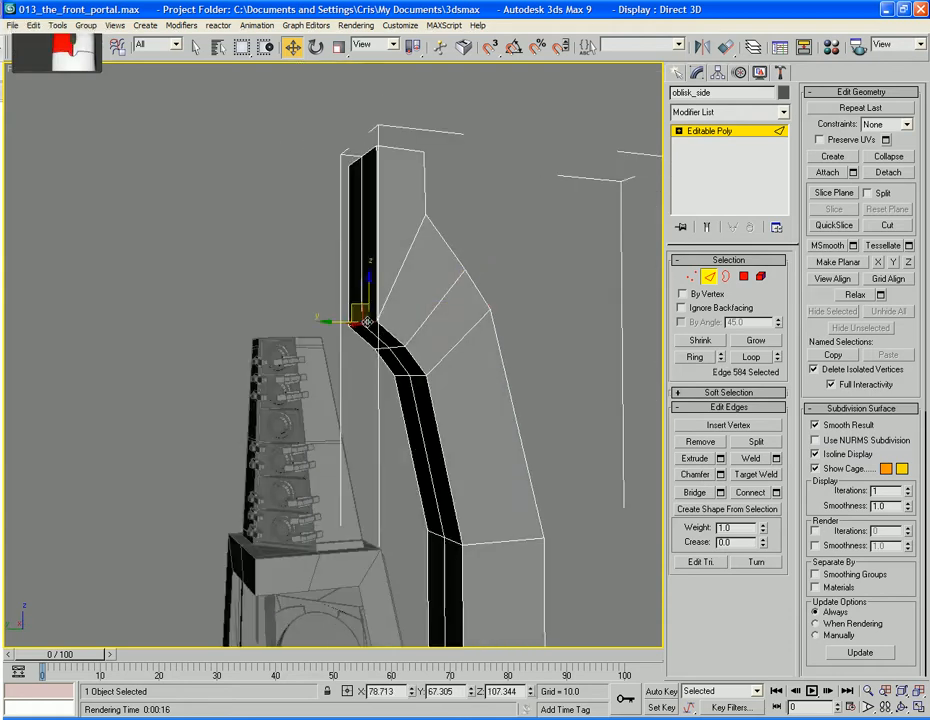
left_click(354, 323, "ctrl")
left_click_drag(361, 296, 361, 251)
left_click(397, 345)
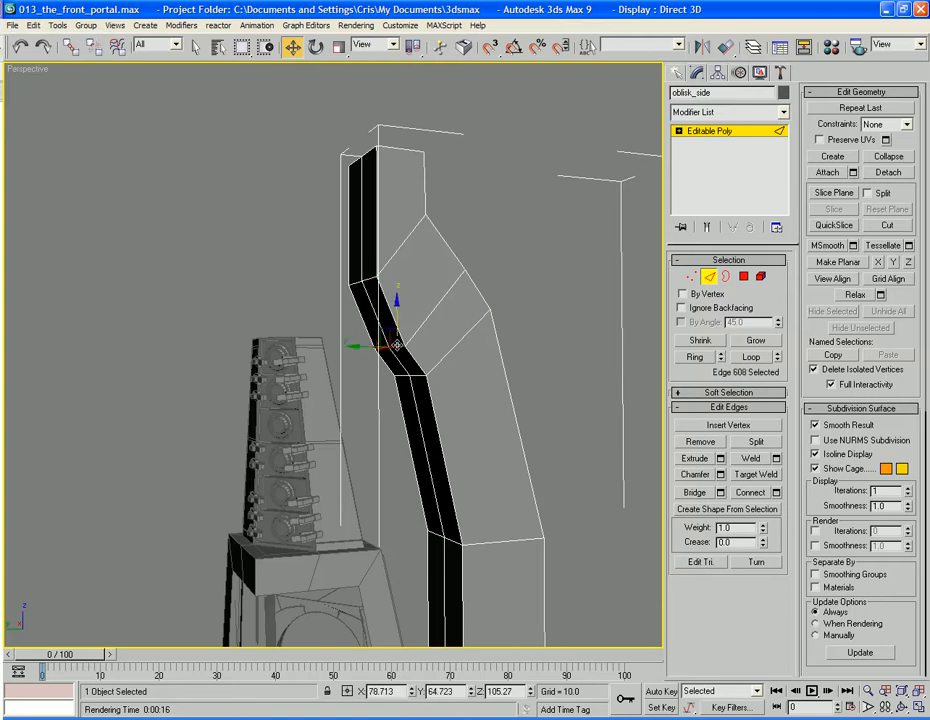
left_click(379, 347, "ctrl")
middle_click_drag(432, 307, 400, 321, "alt")
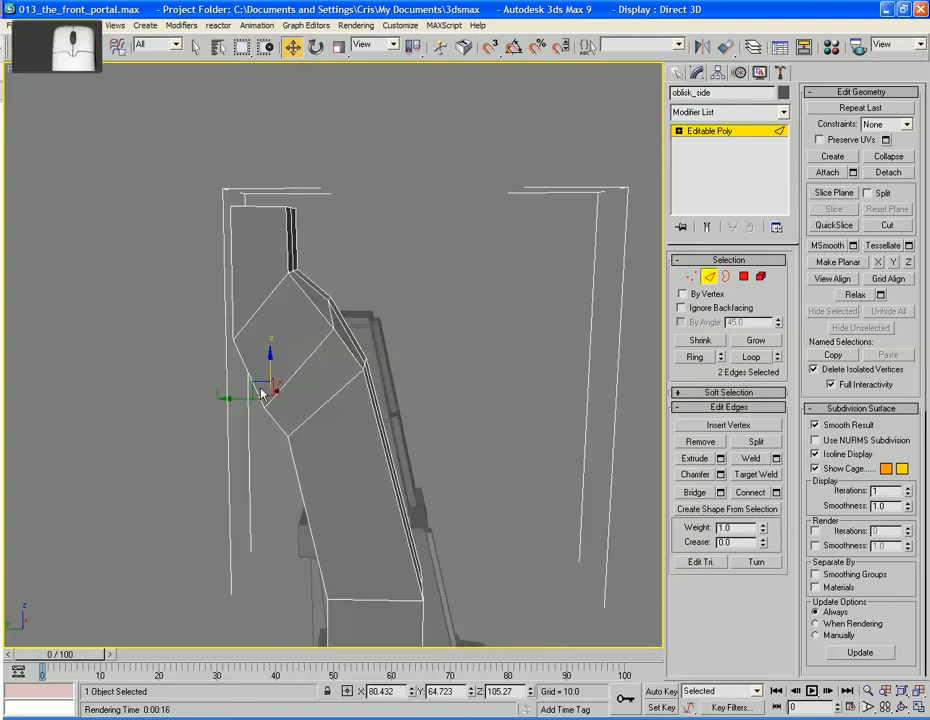
left_click_drag(257, 384, 328, 340)
middle_click_drag(328, 340, 318, 386, "alt")
key("ctrl+z")
key("ctrl+z")
key("ctrl+z")
key("ctrl+z")
key("ctrl+z")
Select the two +Y side edges at the bend's top corner and raise them to shorten the upright section.
left_click(366, 345)
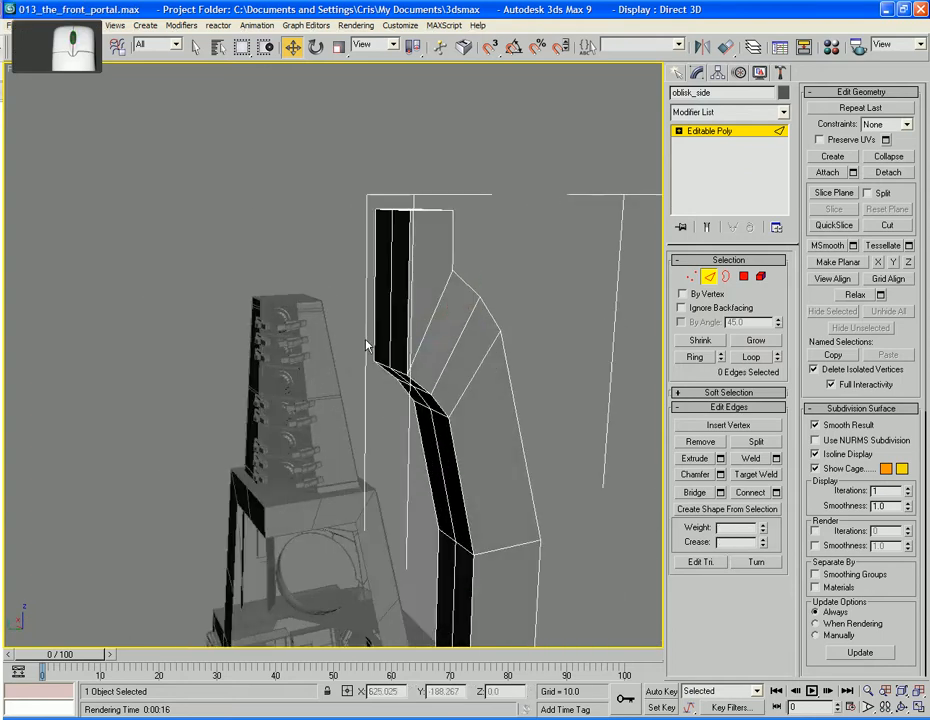
left_click(385, 364)
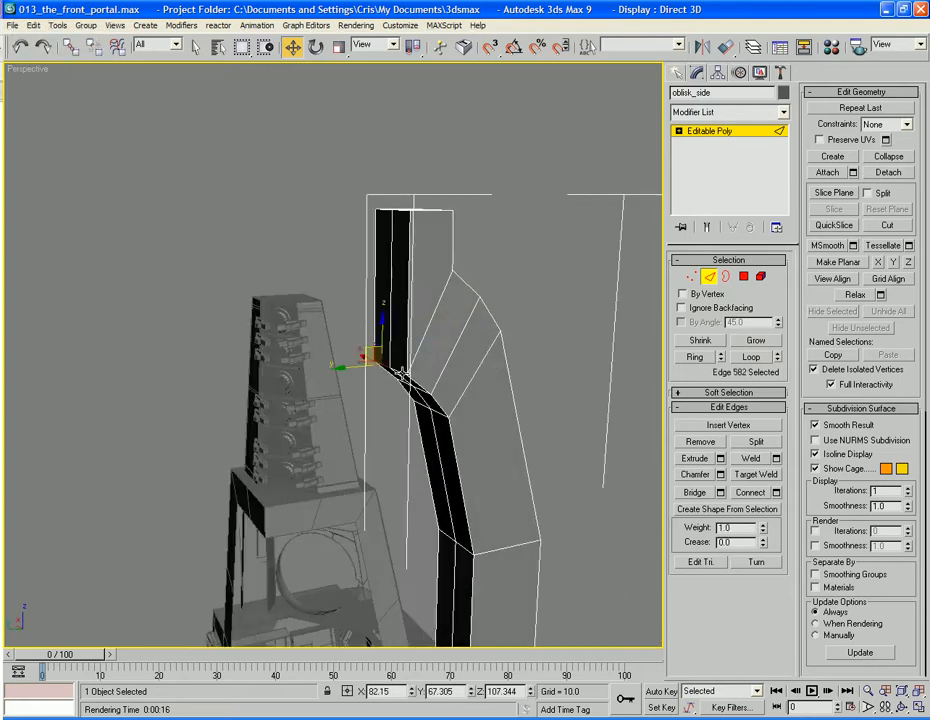
left_click(400, 372, "ctrl")
left_click_drag(383, 345, 378, 318)
Move the upper bend loop's two +Y edges up and inward to about Y 64, Z 109.4.
middle_click_drag(378, 318, 457, 355, "alt")
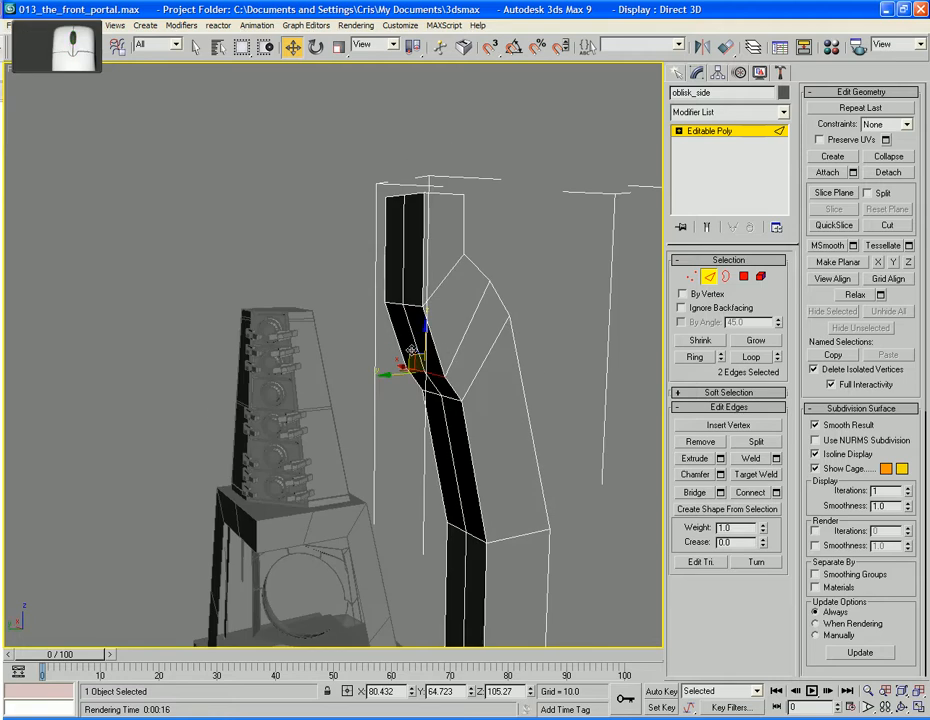
left_click_drag(411, 357, 420, 315)
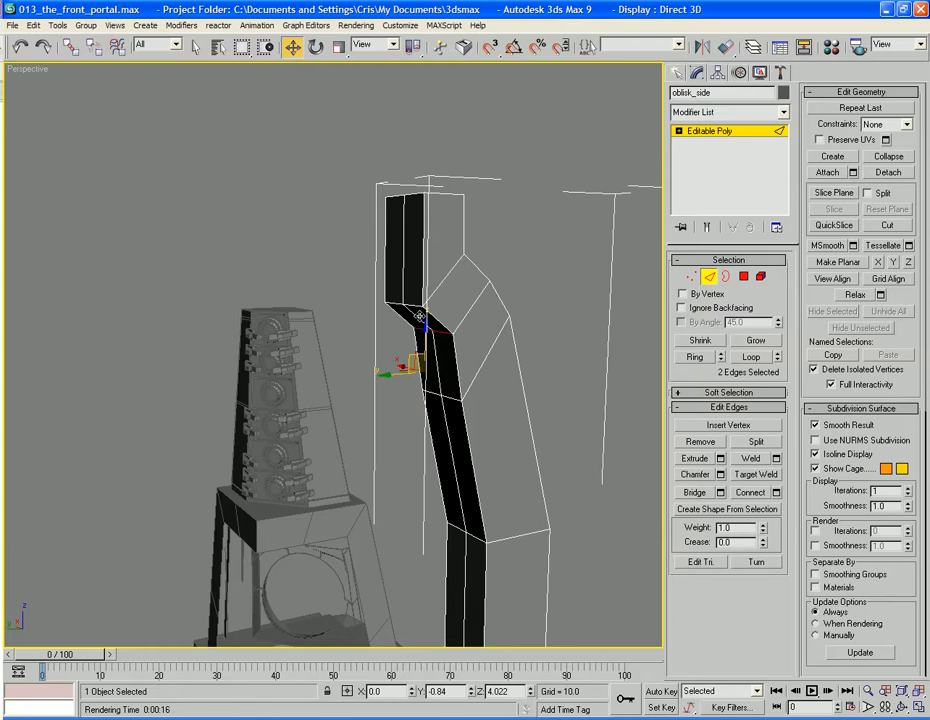
middle_click_drag(419, 315, 473, 310, "alt")
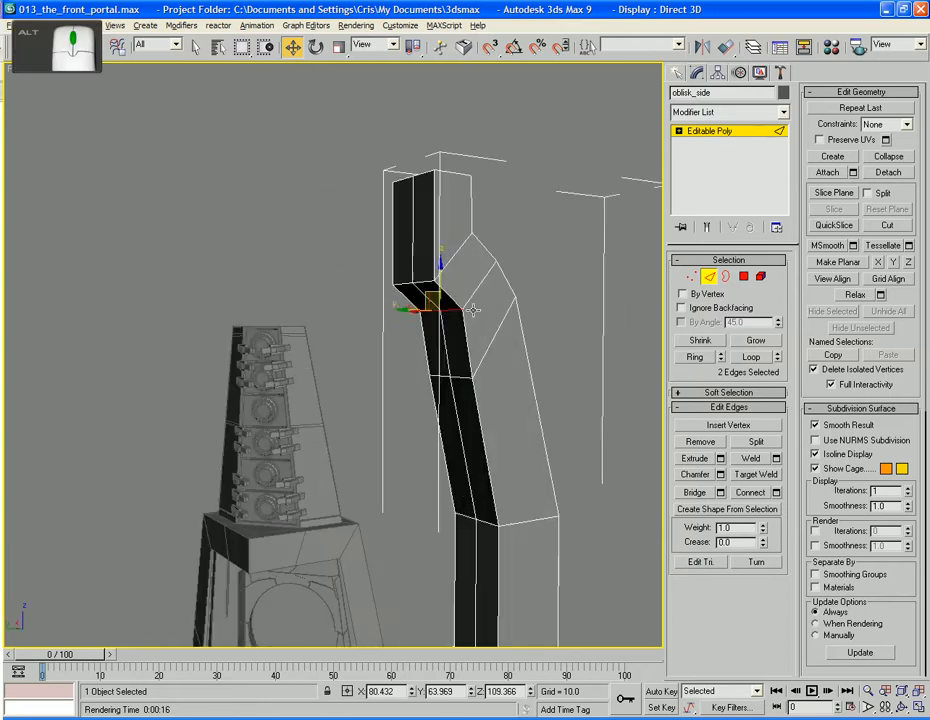
Raise the lower bend loop's two +Y edges to about Y 61.4, Z 105.8.
left_click(460, 377)
left_click(438, 376, "ctrl")
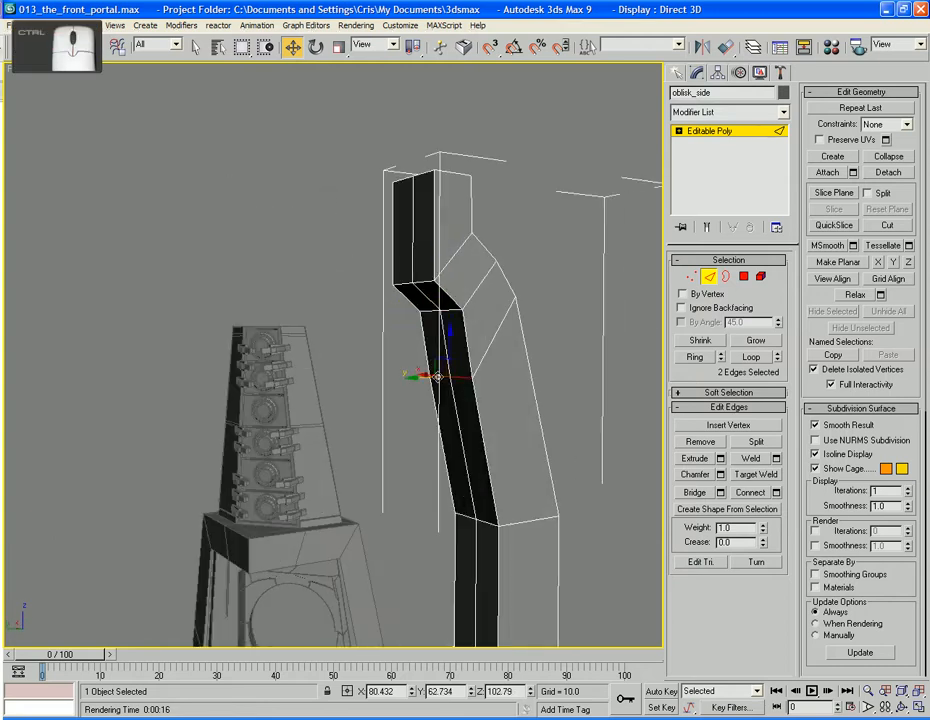
left_click_drag(438, 366, 450, 333)
Shift the lower bend loop's two -Y edges outward and down to about Y 56, Z 109.2.
middle_click_drag(450, 333, 357, 367, "alt")
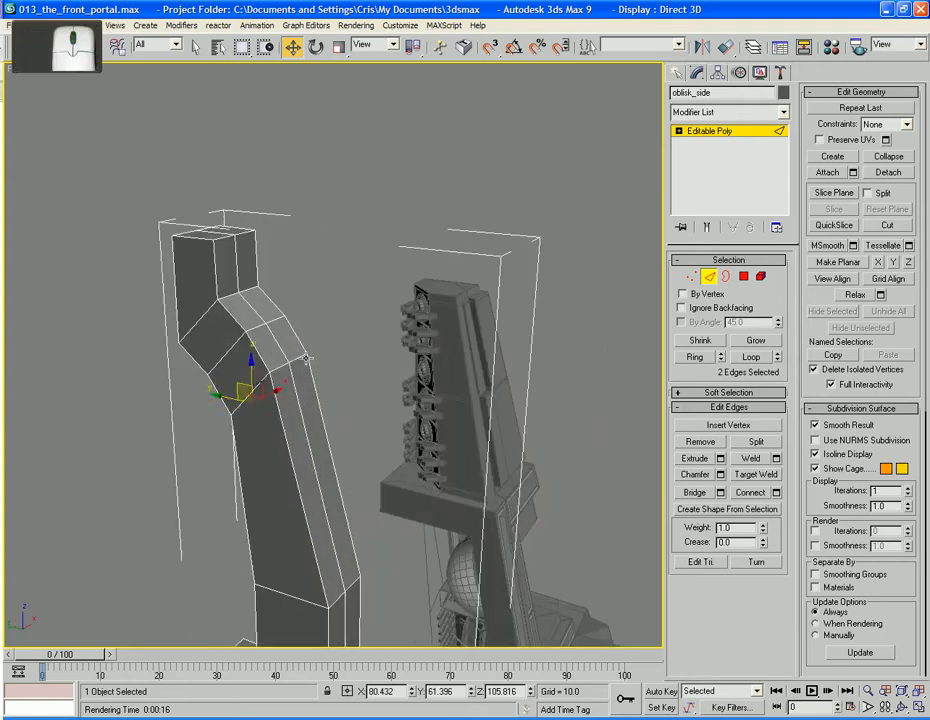
left_click(307, 358)
left_click(283, 368, "ctrl")
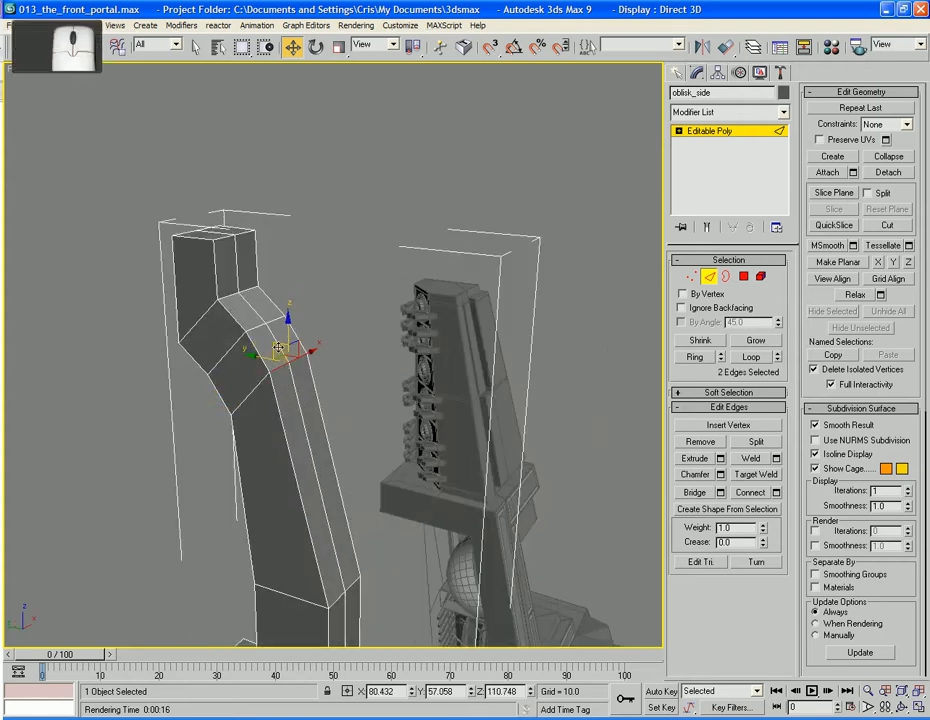
mouse_move(278, 348)
left_mouse_down()
mouse_move(262, 355)
mouse_move(289, 366)
left_mouse_up()
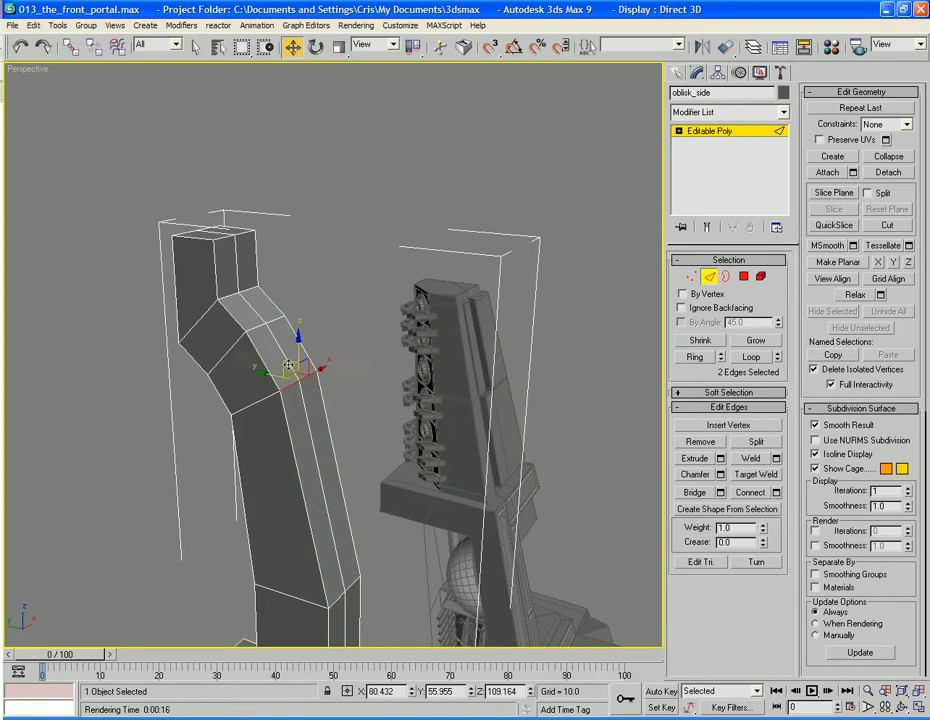
Select the six lengthwise edges of the sloped segment below the bend and connect them with two new loops.
middle_click_drag(289, 366, 430, 386, "alt")
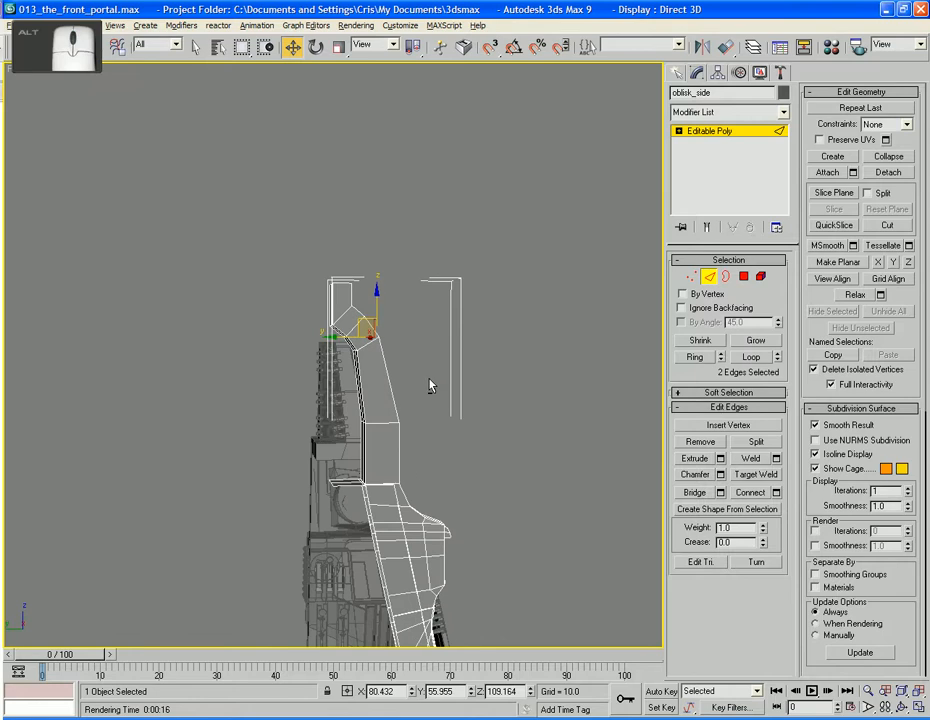
left_click_drag(451, 381, 307, 388)
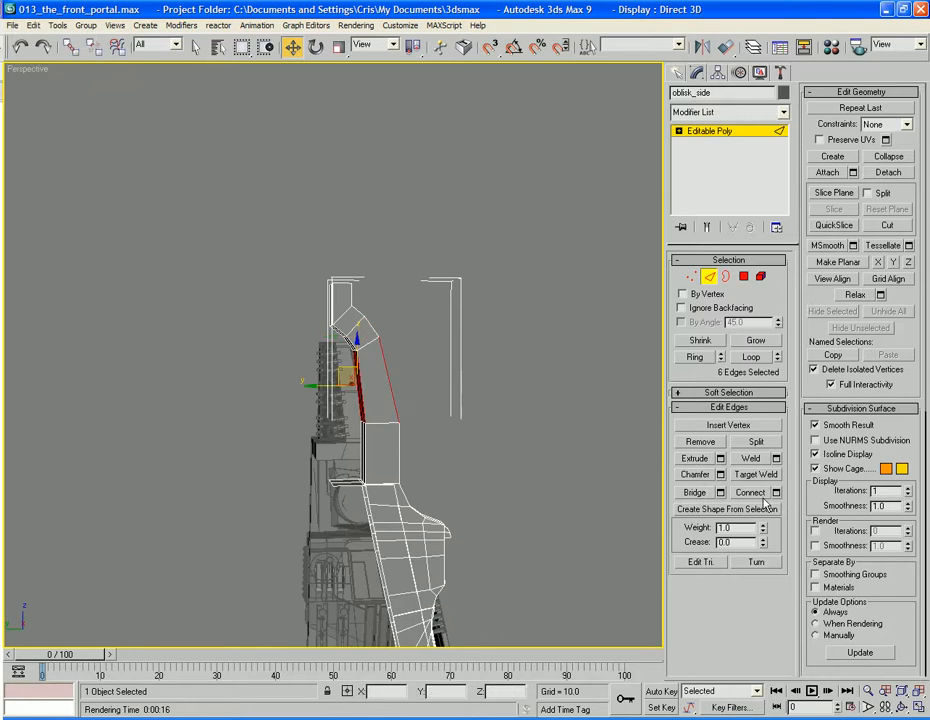
left_click(758, 494)
left_click(448, 415)
Push the upper added loop's two -Y edges outward to about Y 53.5, Z 102.5.
middle_click_drag(448, 415, 381, 414, "alt")
scroll(412, 431, "up", 4)
left_click(395, 425)
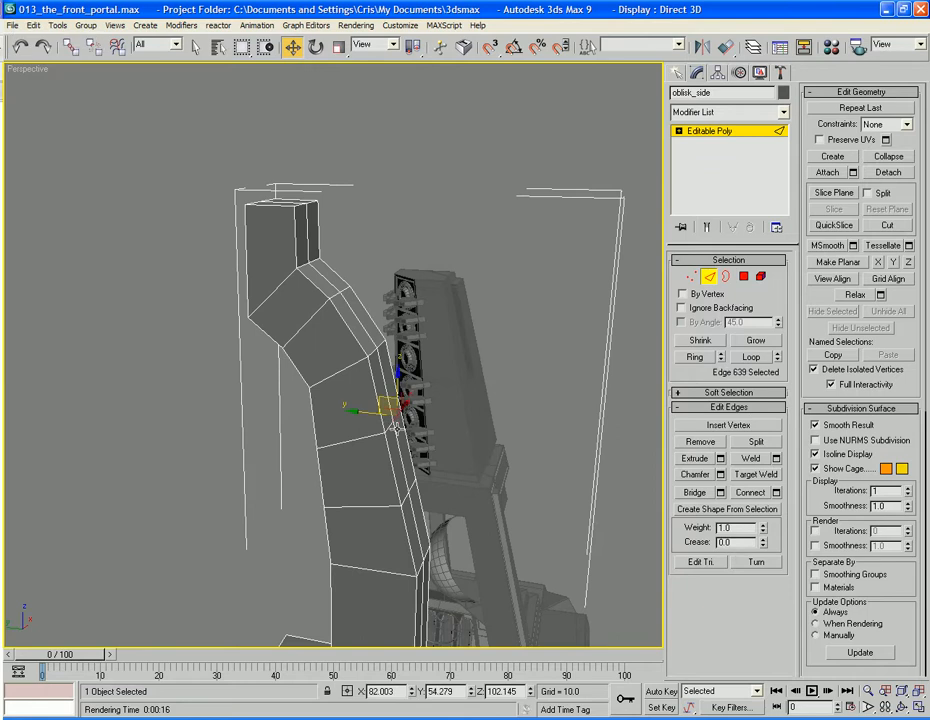
left_click(389, 418, "ctrl")
left_click_drag(375, 405, 383, 403)
Move the lower added loop's two -Y edges outward by about -1 in Y and 0.3 in Z.
middle_click_drag(390, 475, 374, 471, "alt")
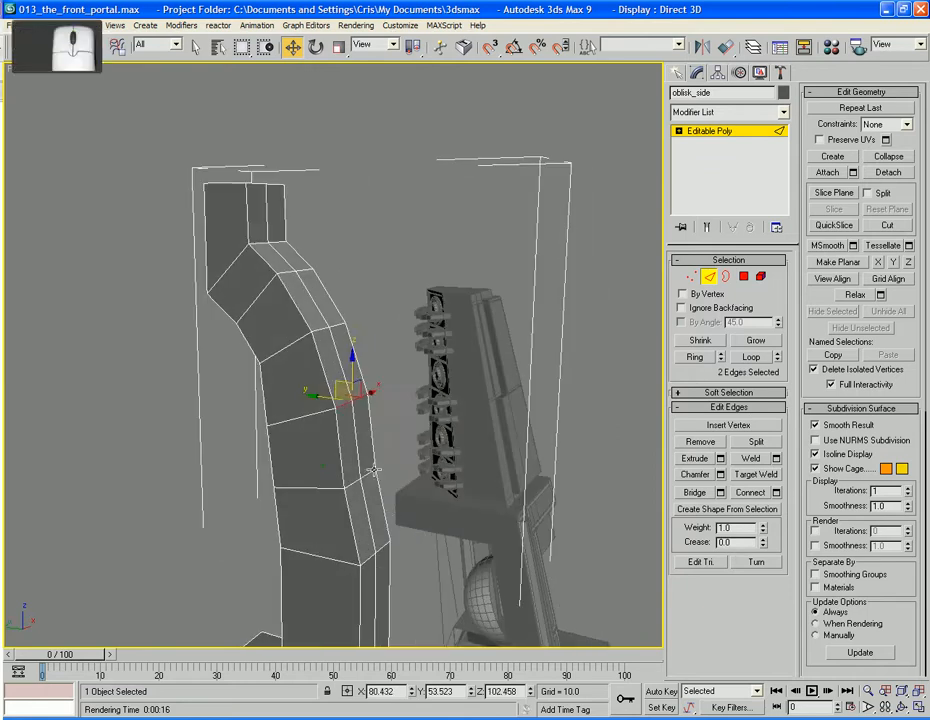
left_click(374, 470)
left_click(354, 483, "ctrl")
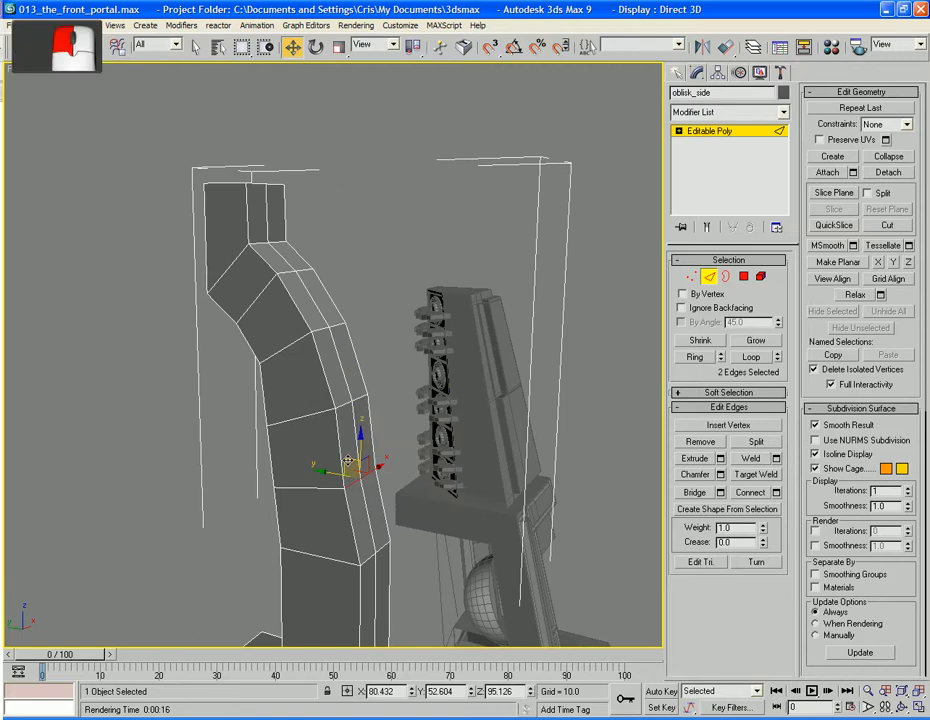
left_click_drag(348, 462, 357, 459)
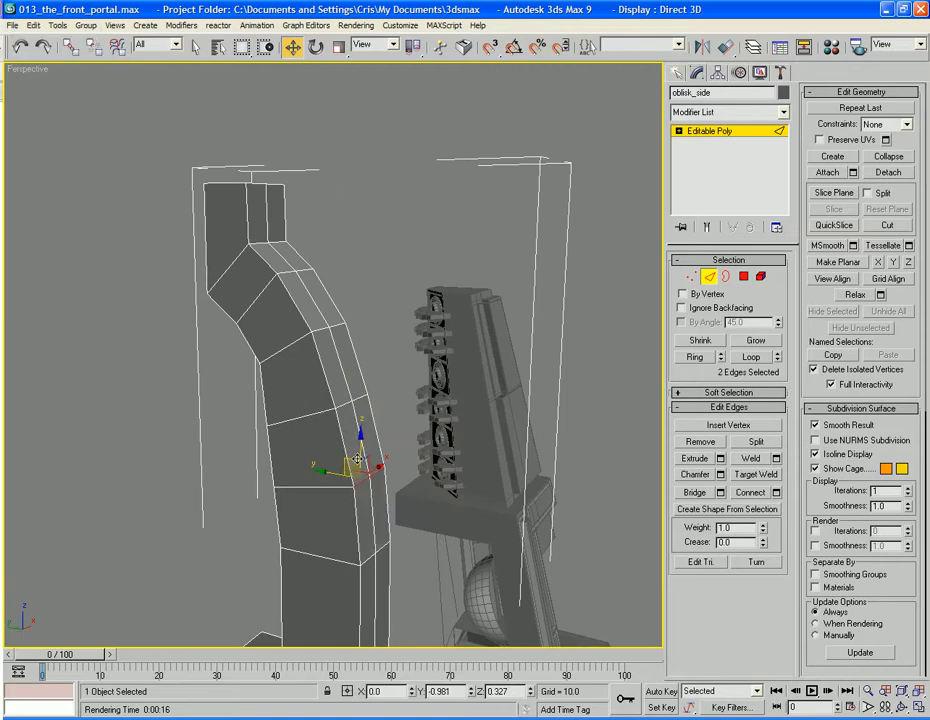
Move the upper added loop's two +Y edges to about Y 59.4, Z 100.4 to follow the curve.
middle_click_drag(326, 459, 394, 428, "alt")
left_click(484, 403)
left_click(488, 440, "ctrl")
left_click_drag(383, 405, 394, 401)
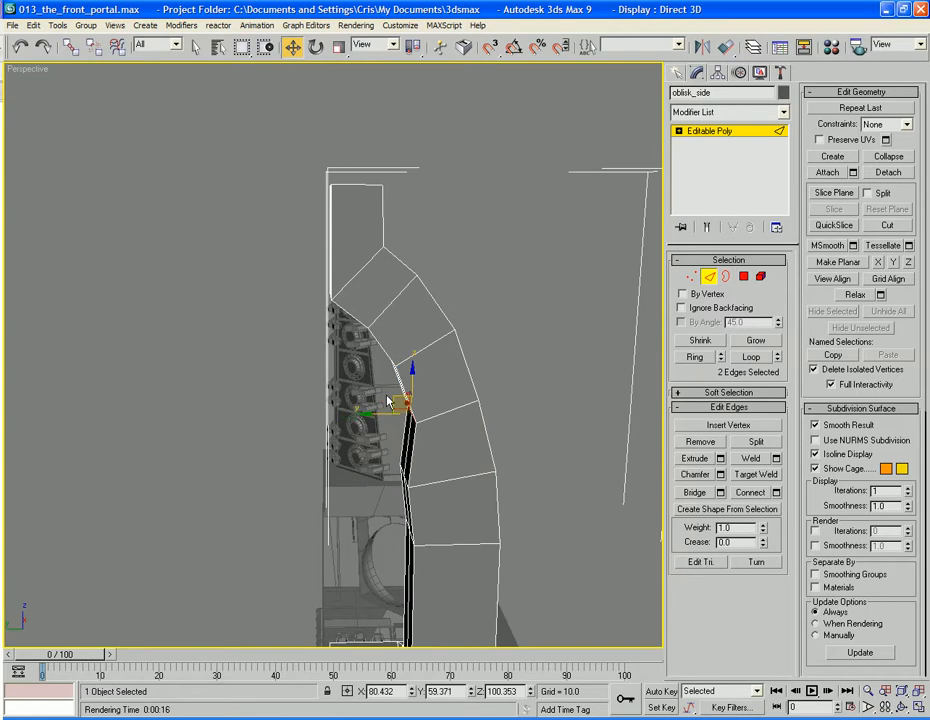
Move the lower added loop's two +Y edges to about Y 58.2, Z 94.2.
middle_click_drag(451, 457, 534, 452, "alt")
left_click(472, 441)
left_click(491, 445, "ctrl")
left_click_drag(466, 444, 503, 482)
Move the two +Y edges at the base of the sloped segment along Y to about Y 57.6.
middle_click_drag(503, 482, 479, 407, "alt")
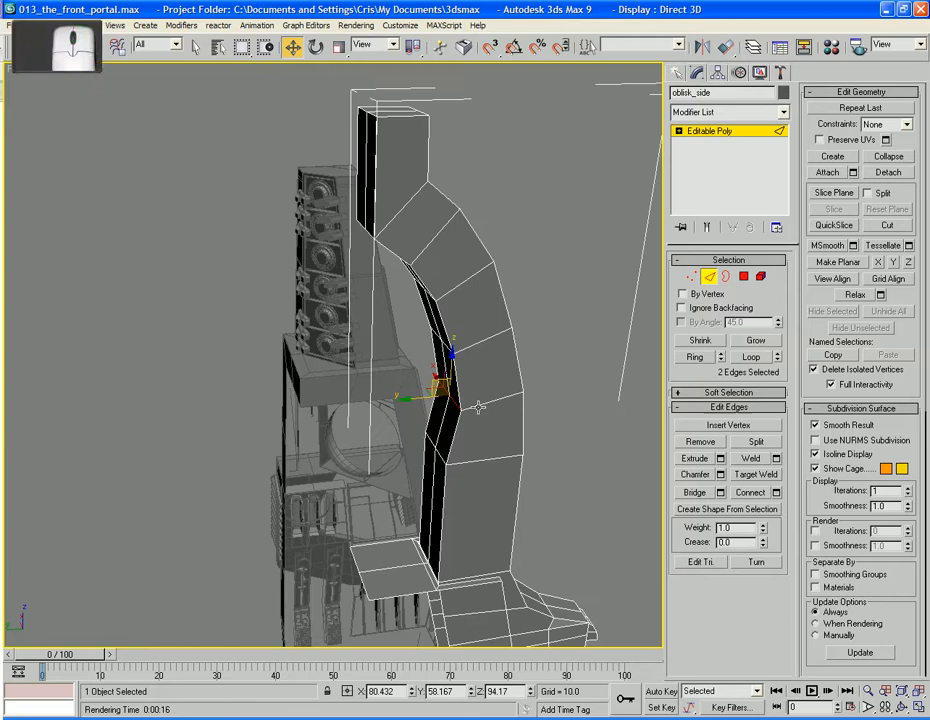
left_click(423, 448)
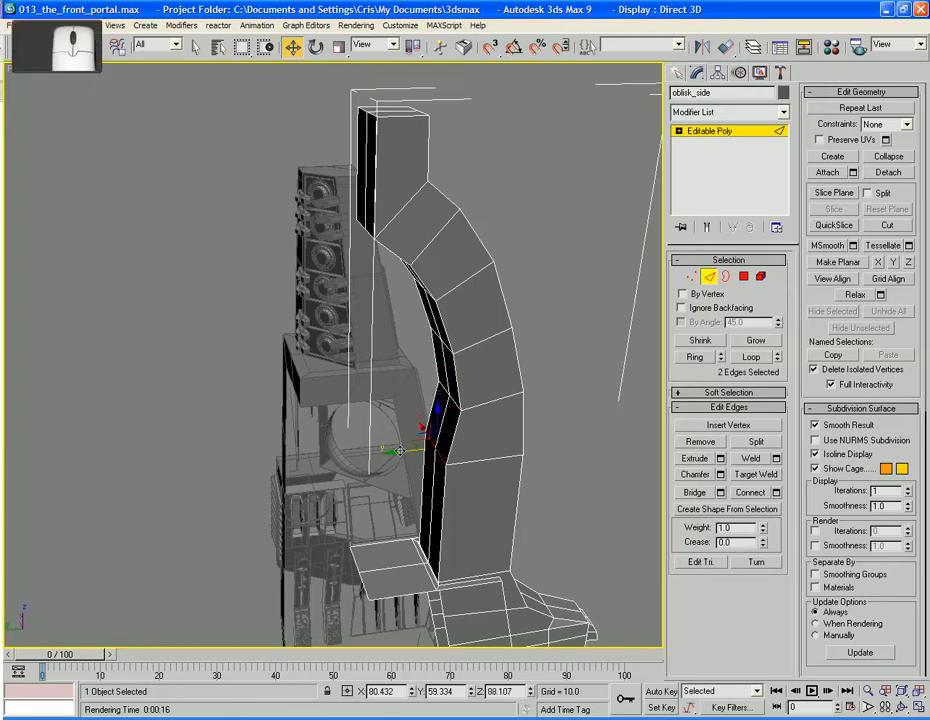
left_click_drag(399, 451, 416, 451)
Switch to the Left view framed on the side support, displayed shaded with its edges visible.
middle_click_drag(416, 451, 368, 447, "alt")
scroll(433, 438, "down", 3)
key("l")
key("z")
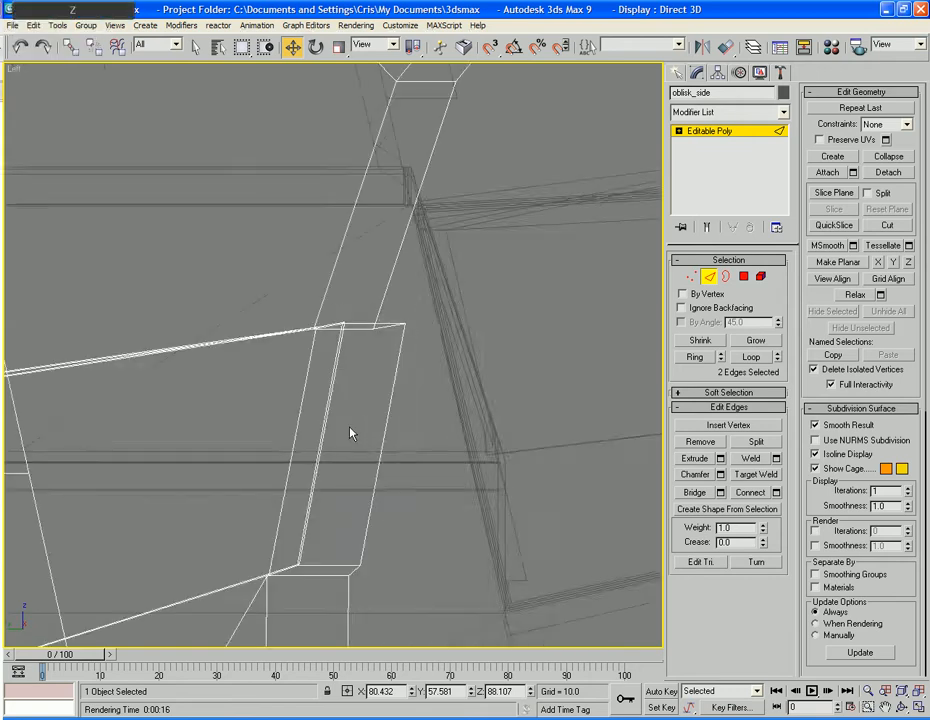
left_click(352, 432)
key("z")
scroll(345, 326, "up", 4)
middle_click_drag(345, 326, 410, 543)
key("F3")
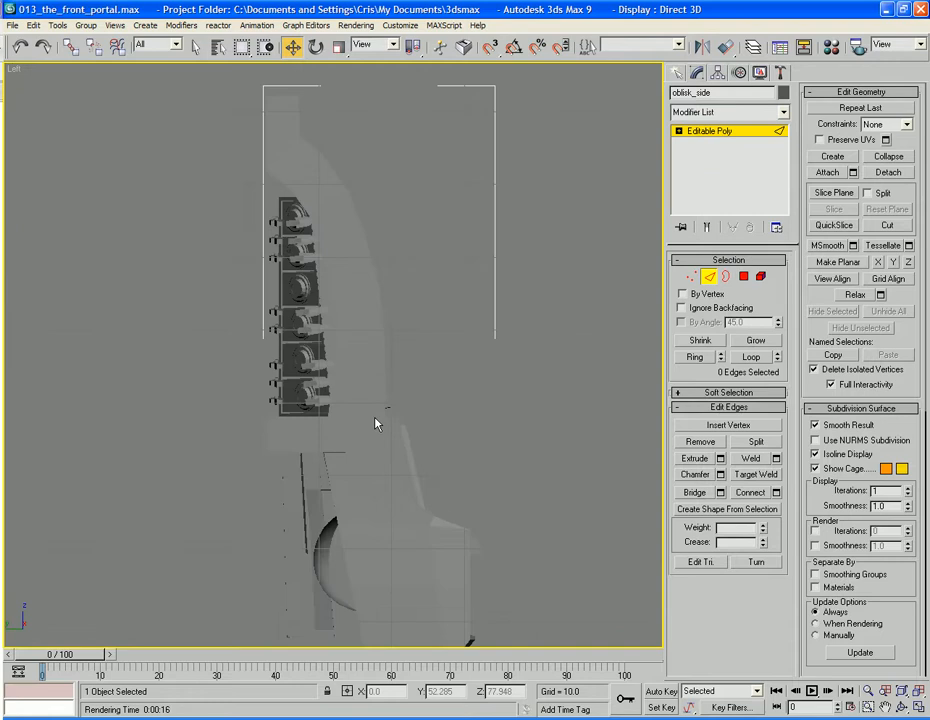
key("F4")
Slim the arm by moving its -Y side vertices inward at five loops, with the uppermost group at about Y 60.1, Z 114.5.
left_click(386, 401)
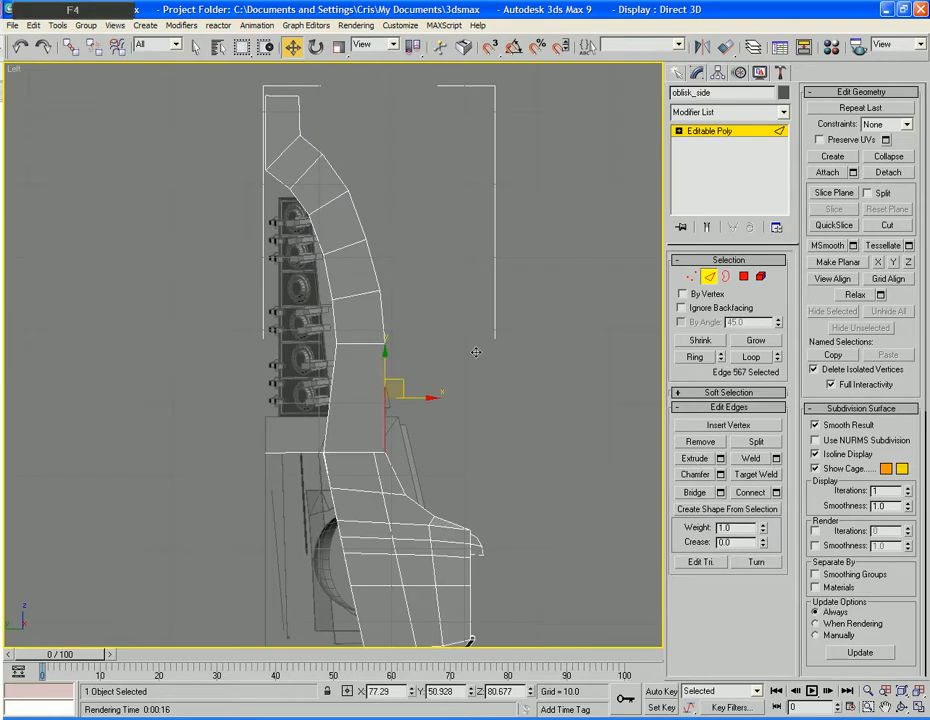
key("1")
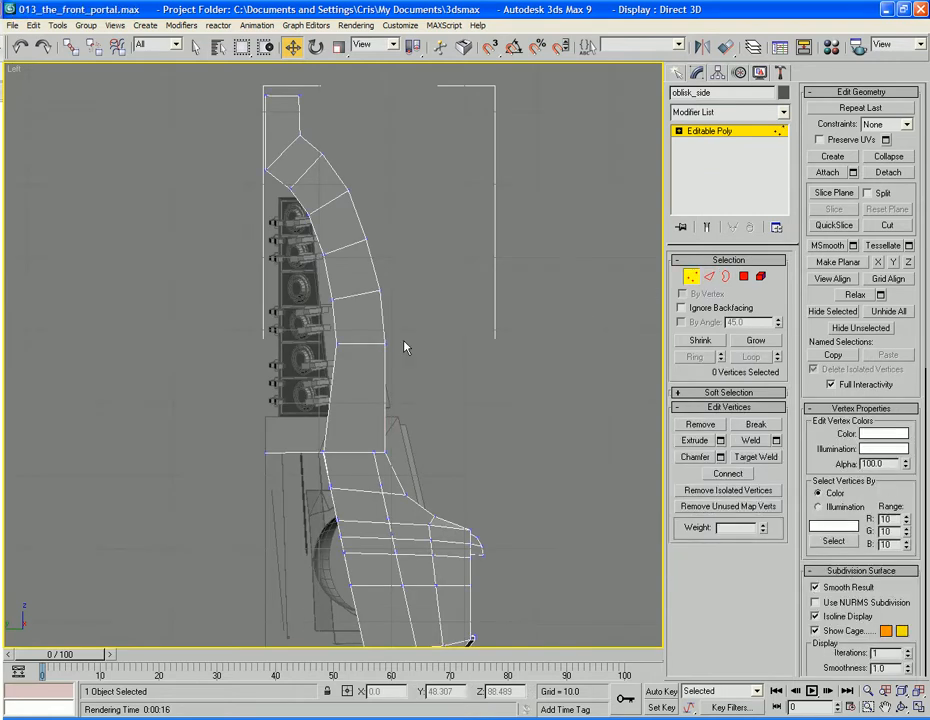
left_click_drag(371, 356, 413, 339)
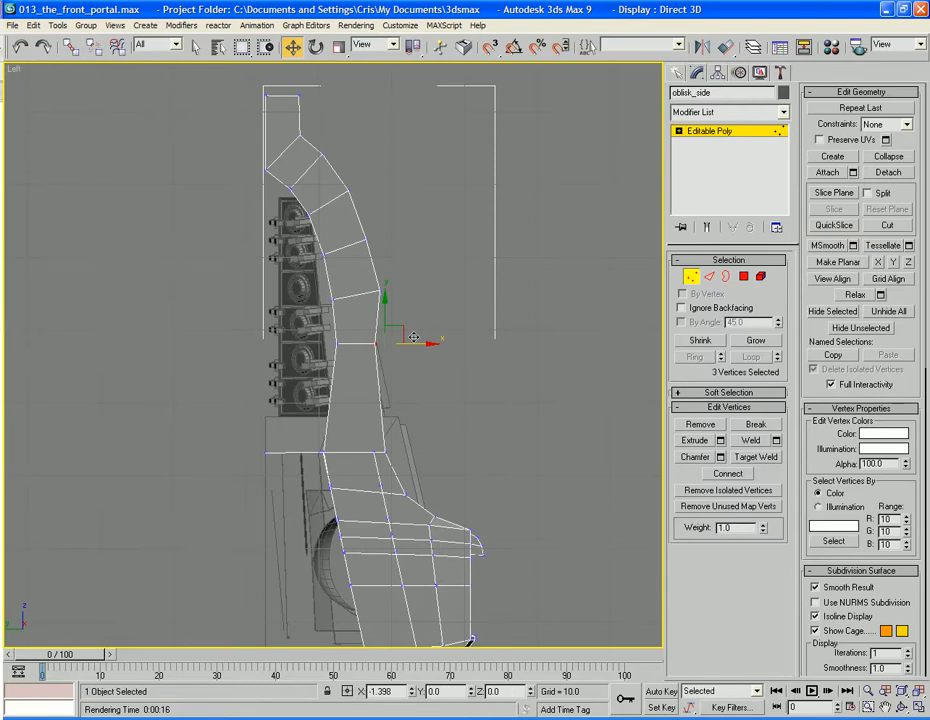
left_click_drag(362, 297, 386, 278)
left_click_drag(415, 229, 332, 133)
left_click(341, 148)
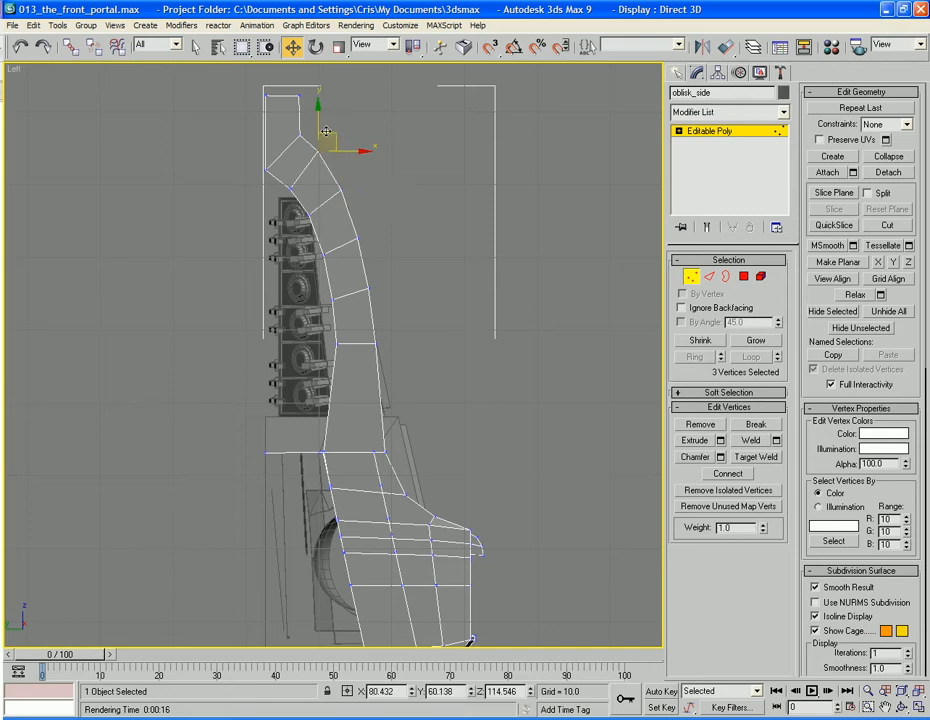
left_click(328, 127)
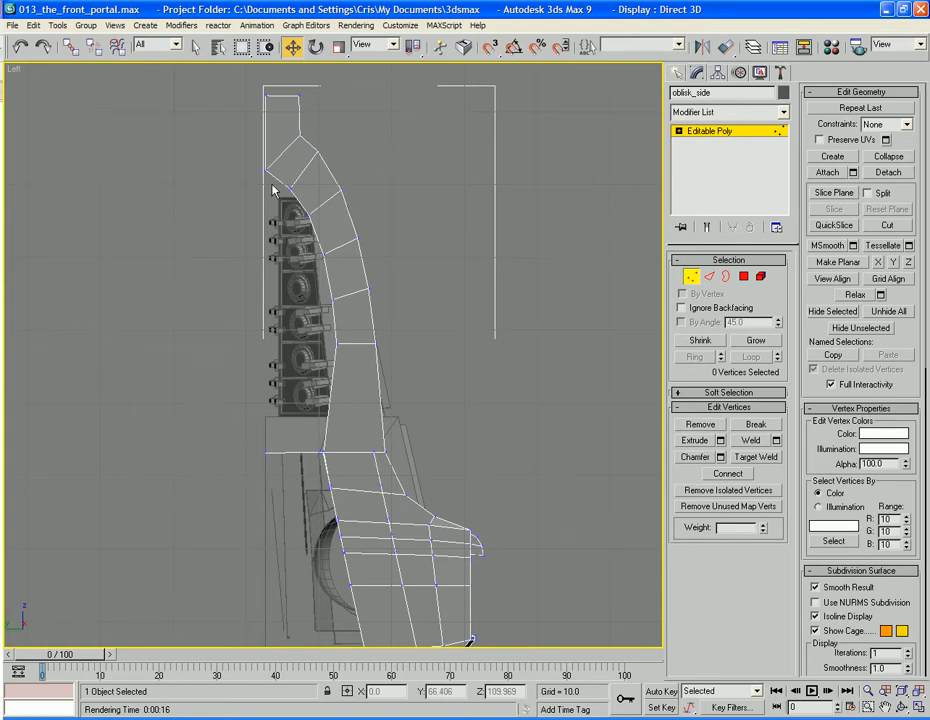
Raise the vertices around the bend's top corner and place the upper loop's -Y vertices at about Y 59.5, Z 113.8.
left_click_drag(283, 193, 307, 171)
left_click_drag(307, 173, 300, 93)
left_click_drag(262, 147, 334, 143)
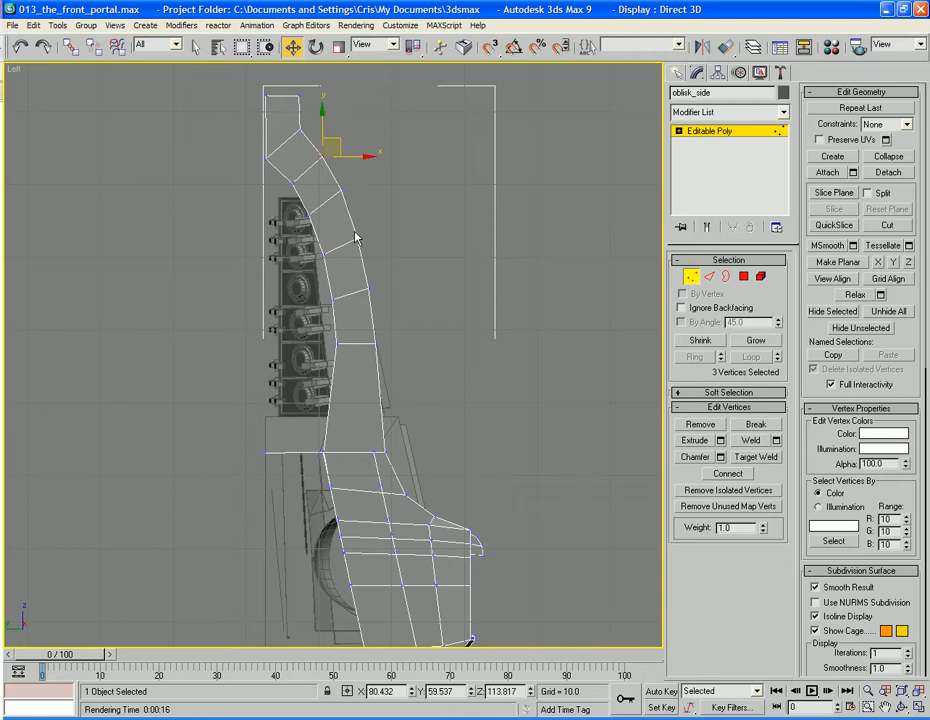
Fine-tune the +Y vertices of the two added loops to about Y 59.2, Z 100.3 and Y 58, Z 94.4.
left_click_drag(345, 230, 377, 229)
left_click(317, 240)
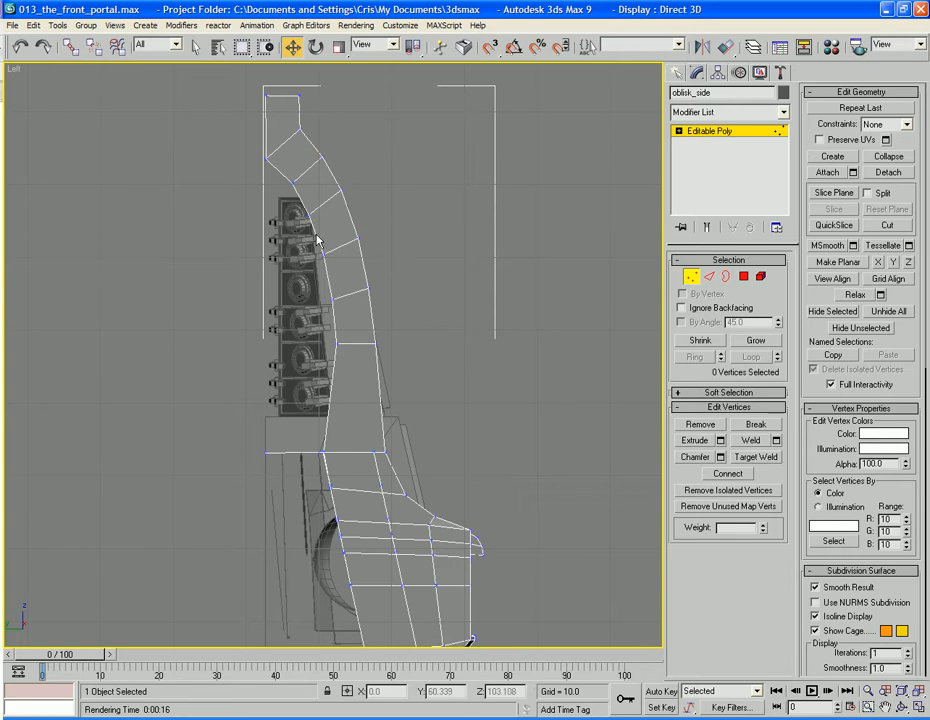
left_click_drag(293, 213, 347, 244)
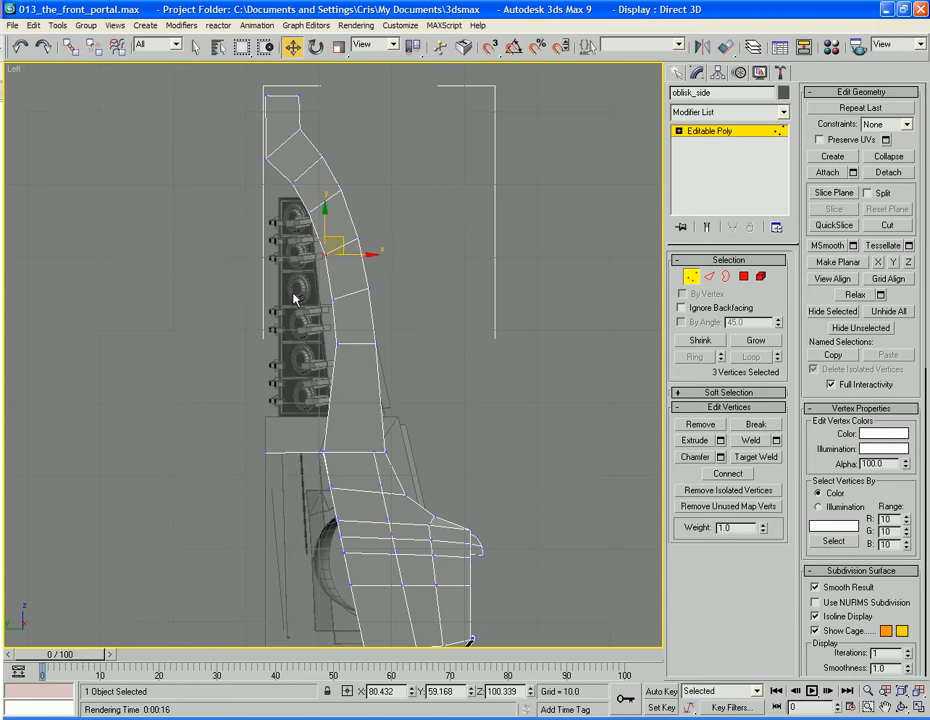
left_click_drag(319, 285, 347, 291)
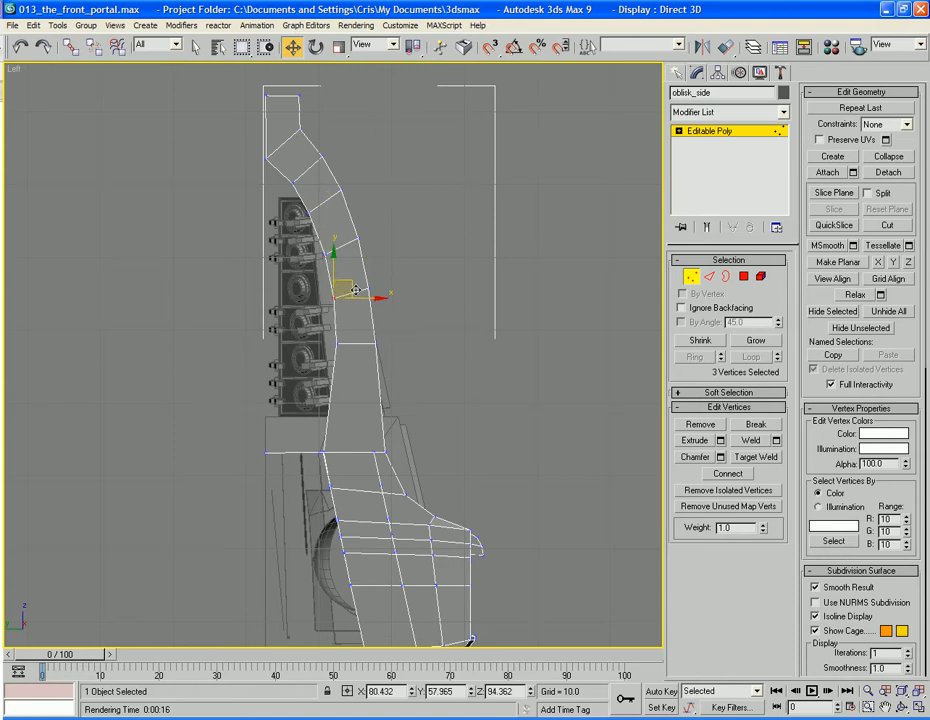
Connect the vertical edges of the arm's lowest segment, just above the ledge, with two new edge loops.
left_click(323, 333)
left_click_drag(347, 356, 359, 335)
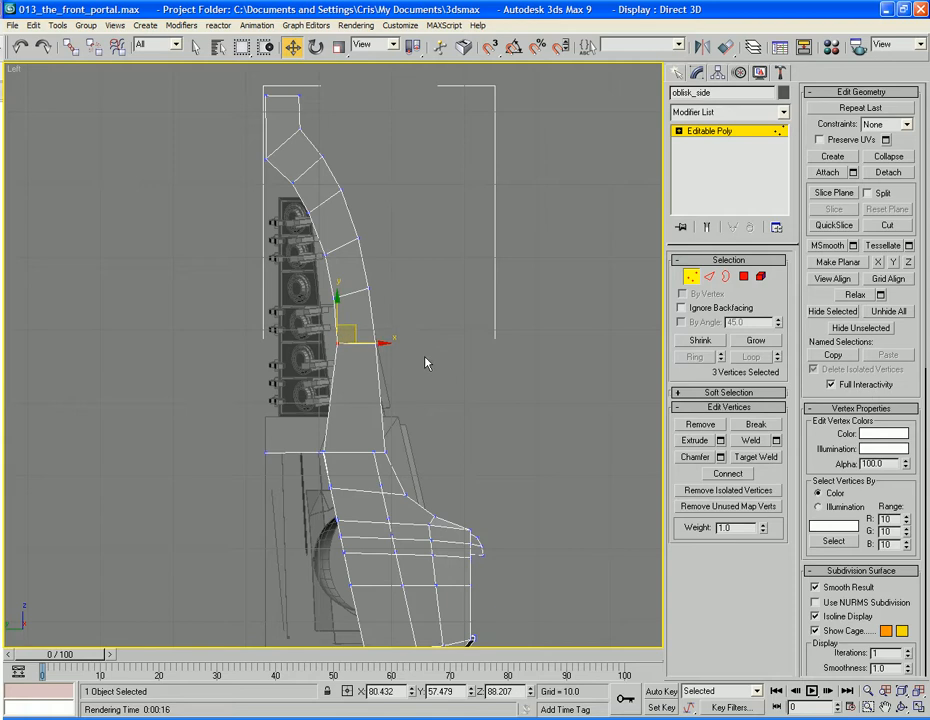
left_click(725, 277)
left_click(710, 277)
left_click_drag(407, 399, 325, 428, "ctrl")
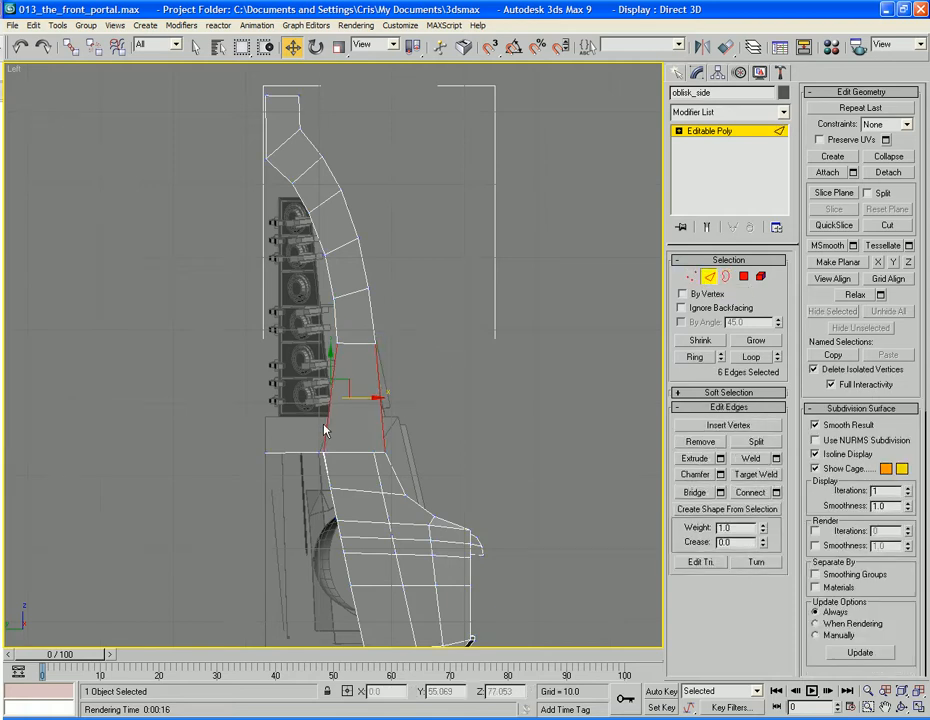
left_click(746, 496)
left_click(545, 410)
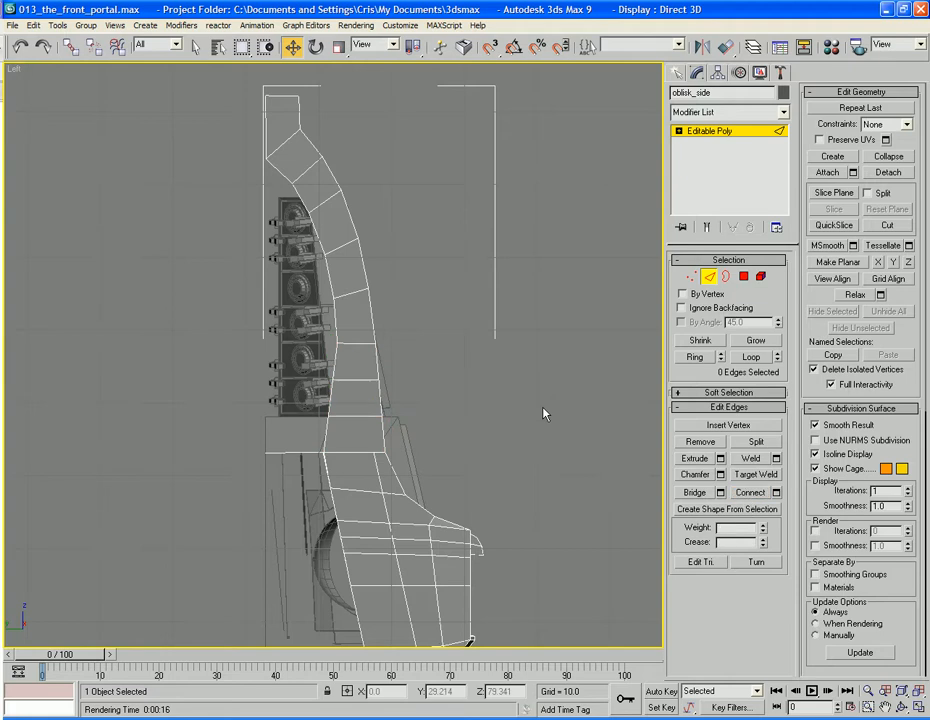
Move the -Y side vertices of the two new loops and of the loop above them slightly inward to smooth the outline.
left_click(690, 277)
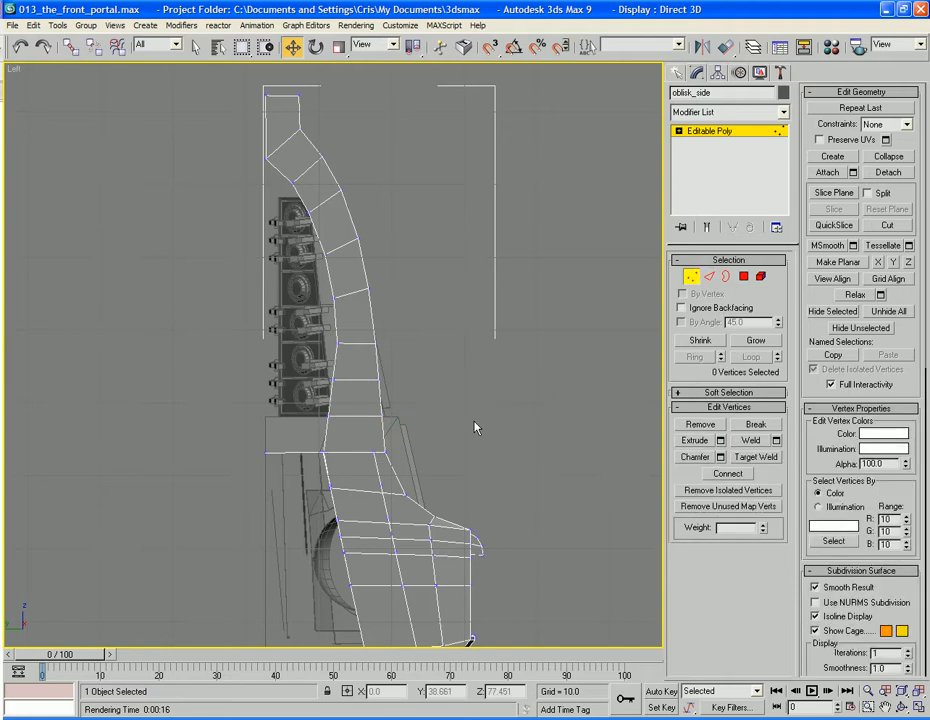
left_click_drag(396, 438, 372, 397)
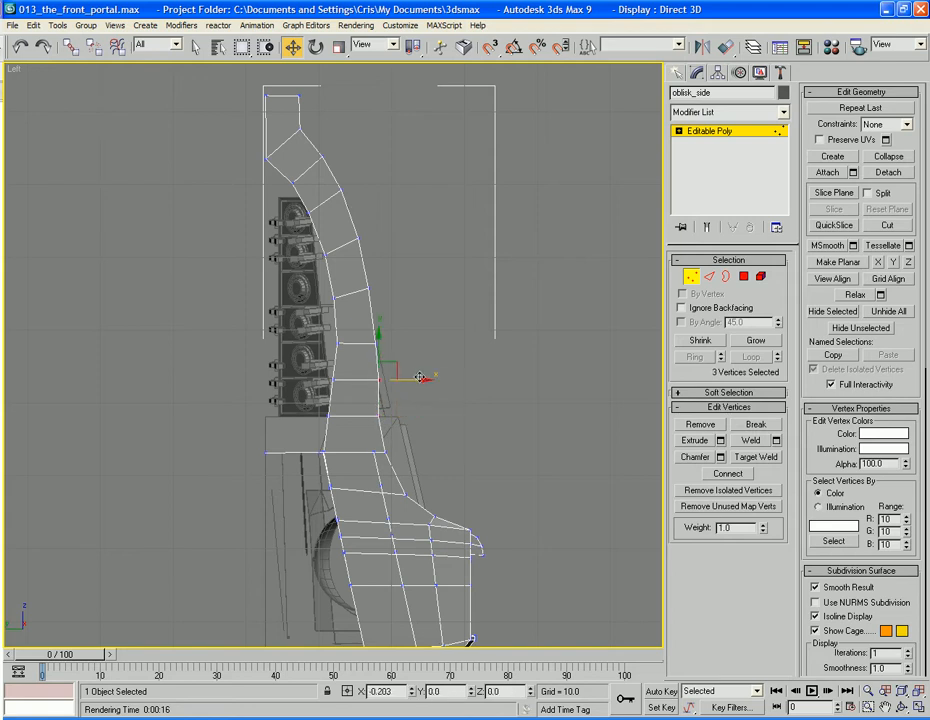
left_click(383, 342)
left_click_drag(383, 342, 372, 346)
left_click(415, 272)
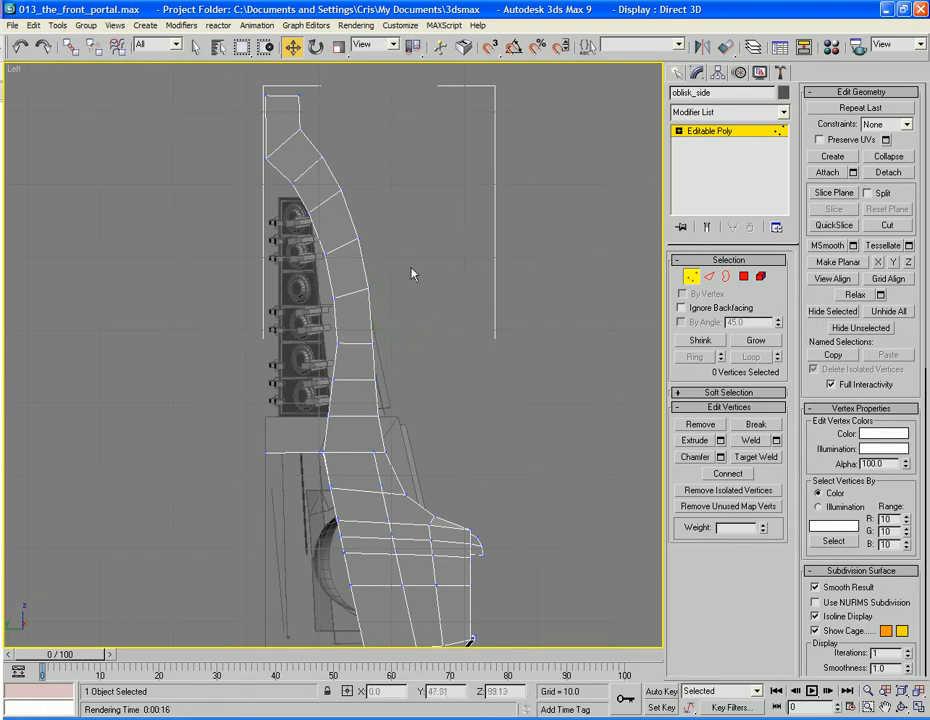
Shift the upper new loop's +Y vertices inward and place the lower loop's +Y vertices at about Y 59.3, Z 78.2.
left_click_drag(314, 351, 344, 381)
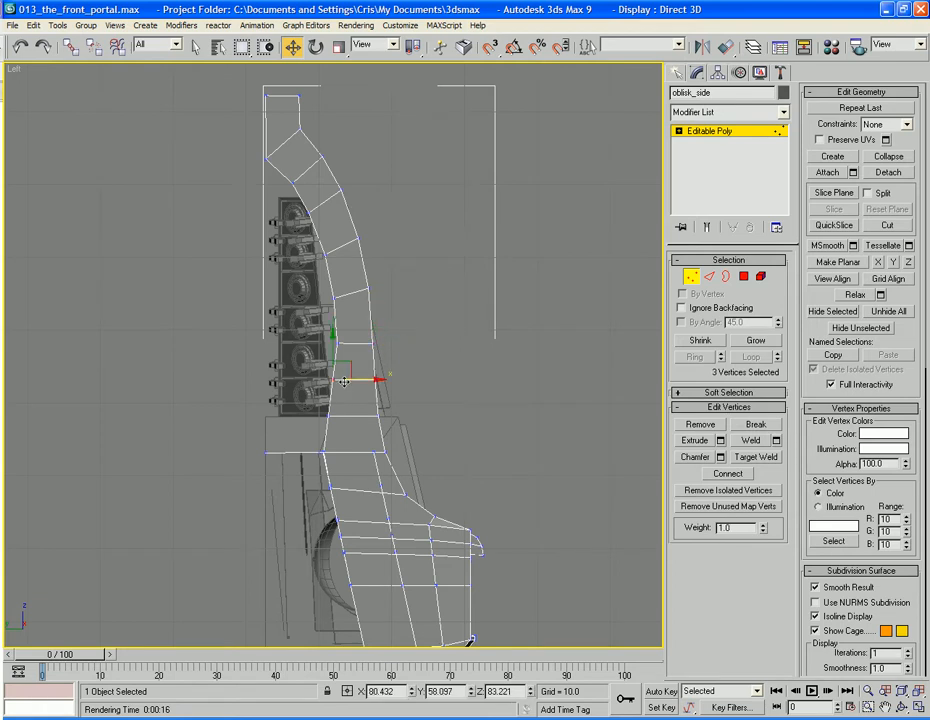
left_click(322, 413)
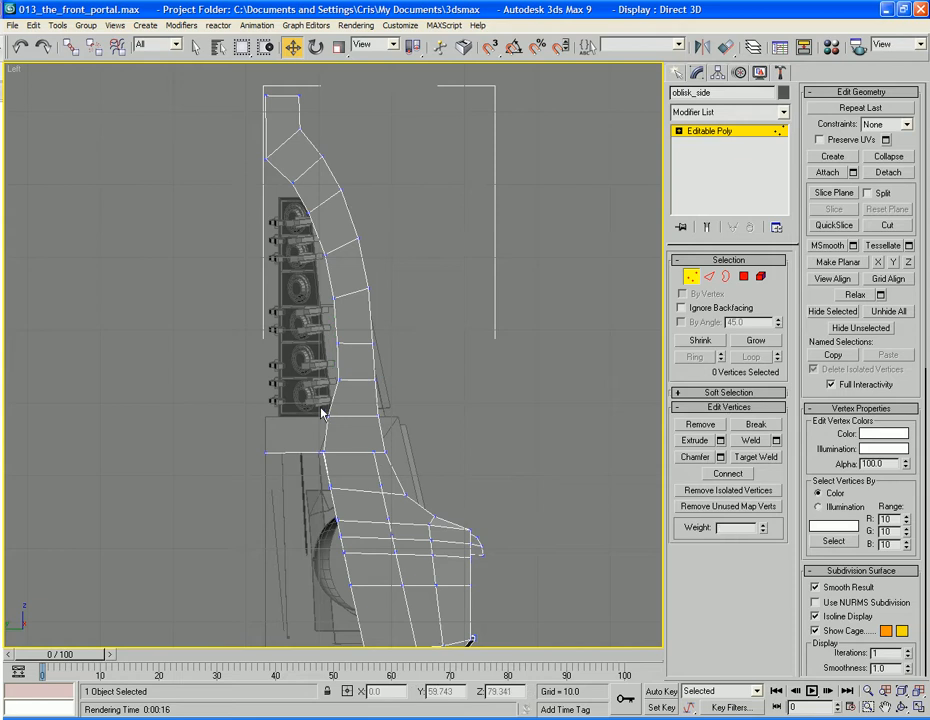
left_click_drag(309, 409, 350, 413)
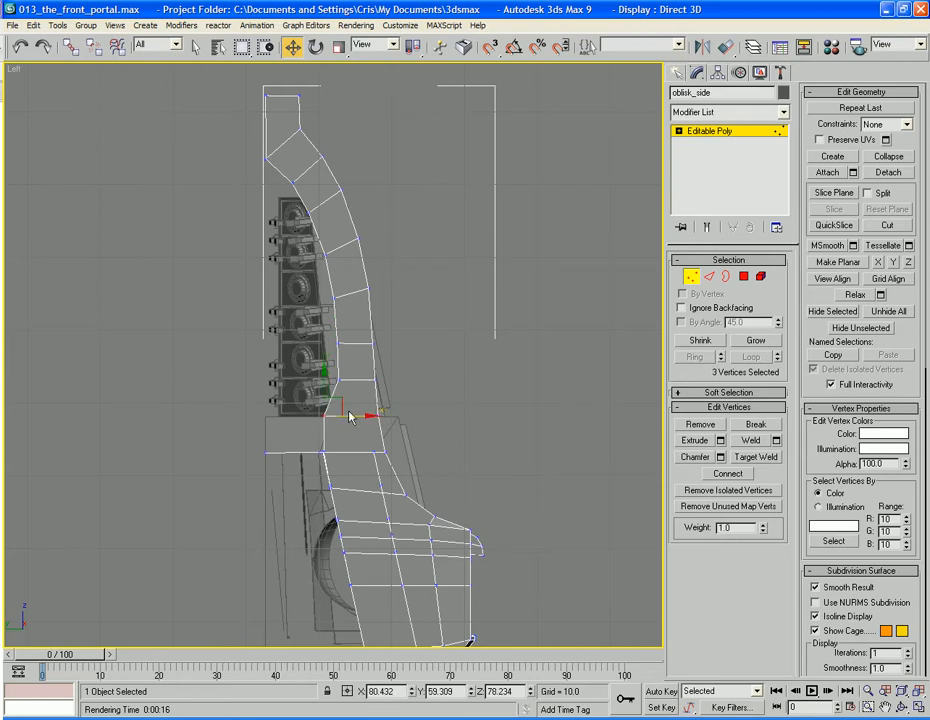
In the Perspective view, inset the two front polygons of the arm's base just above the ledge by 0.5 as a group.
key("p")
middle_click_drag(323, 489, 326, 301, "alt")
scroll(531, 429, "up", 3)
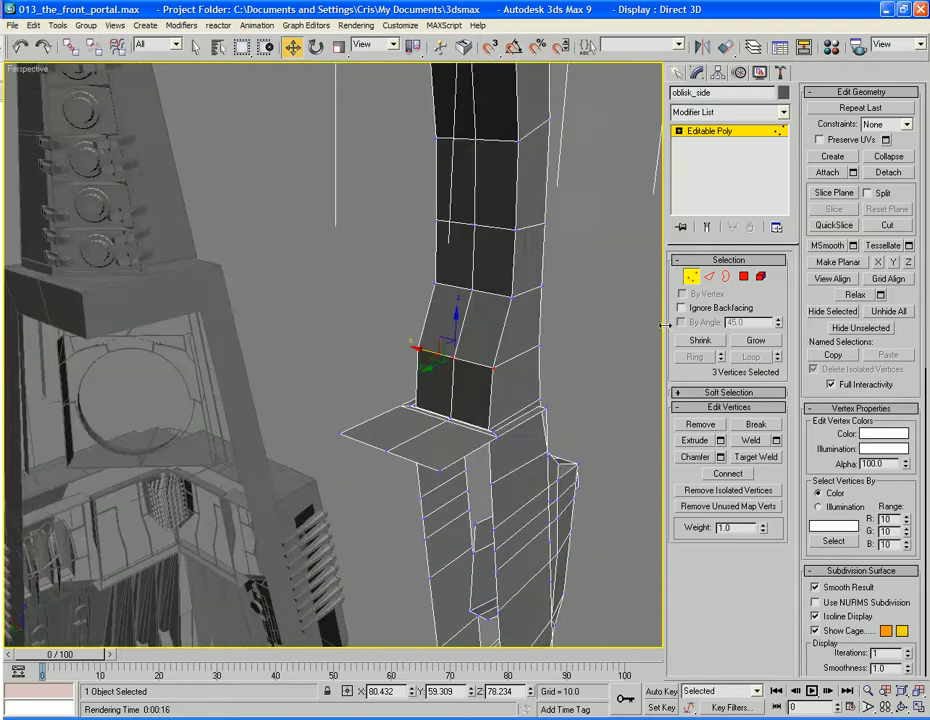
left_click(744, 277)
left_click(437, 398)
left_click(472, 402, "ctrl")
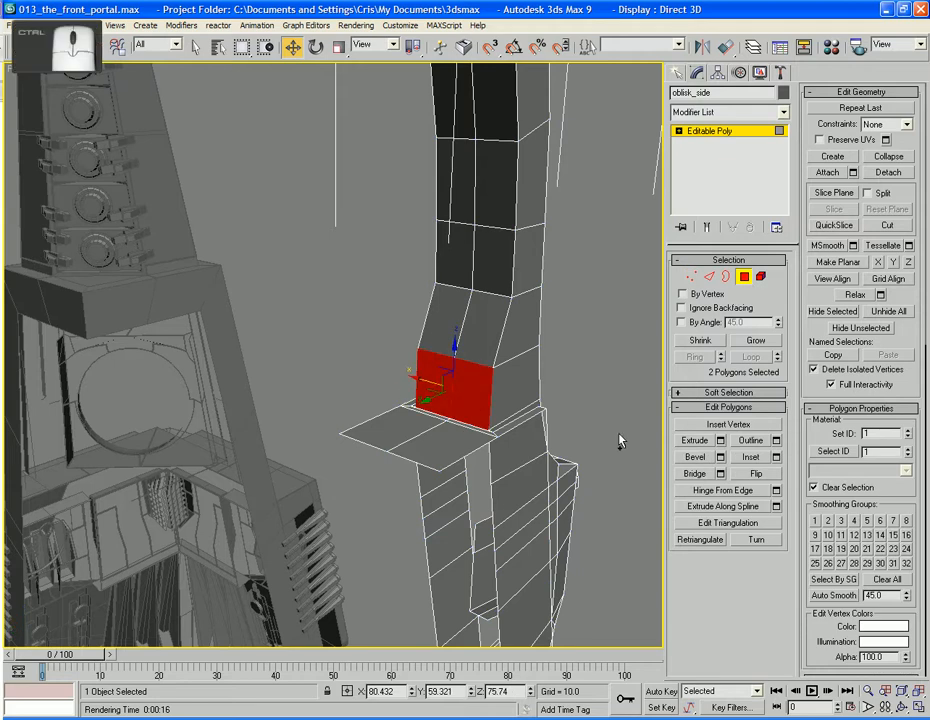
left_click(776, 456)
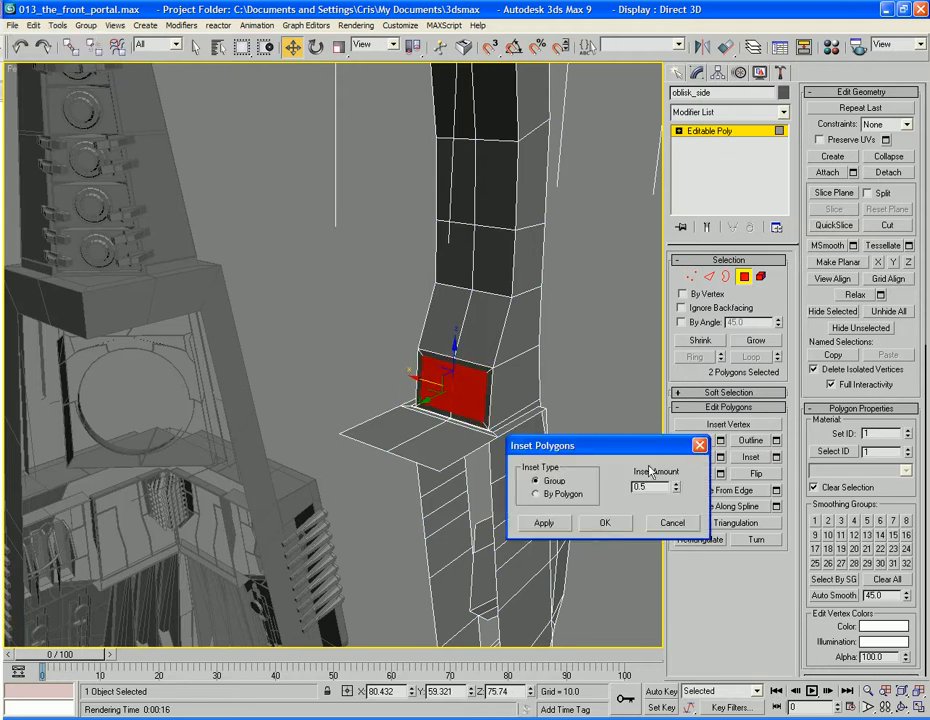
left_click(592, 526)
Extrude the two inset front polygons by 1.0 along their local normal.
left_click(720, 441)
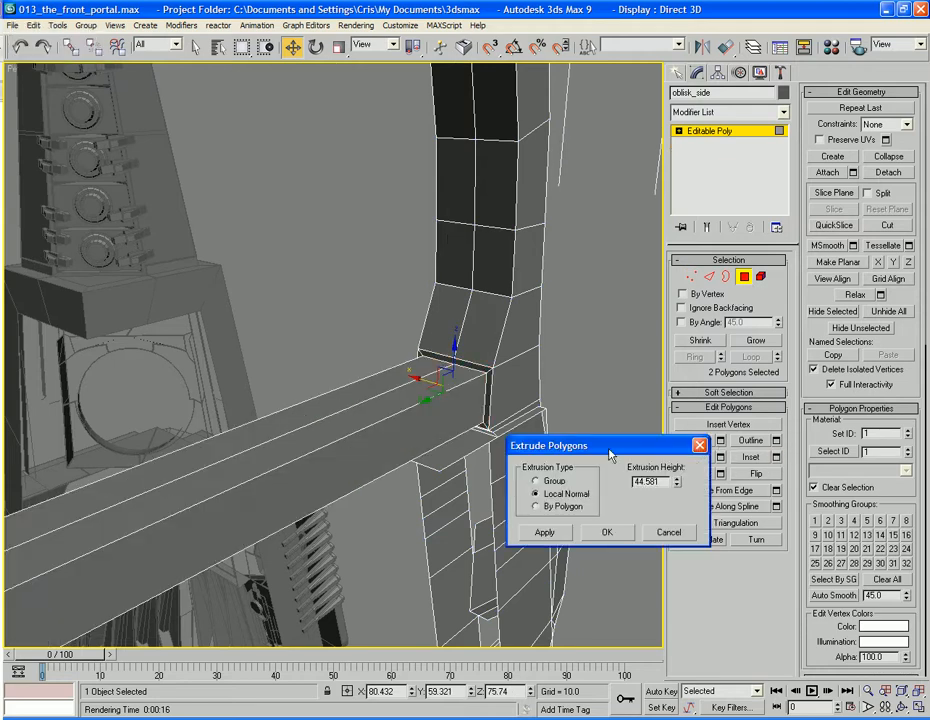
type("1")
key("Tab")
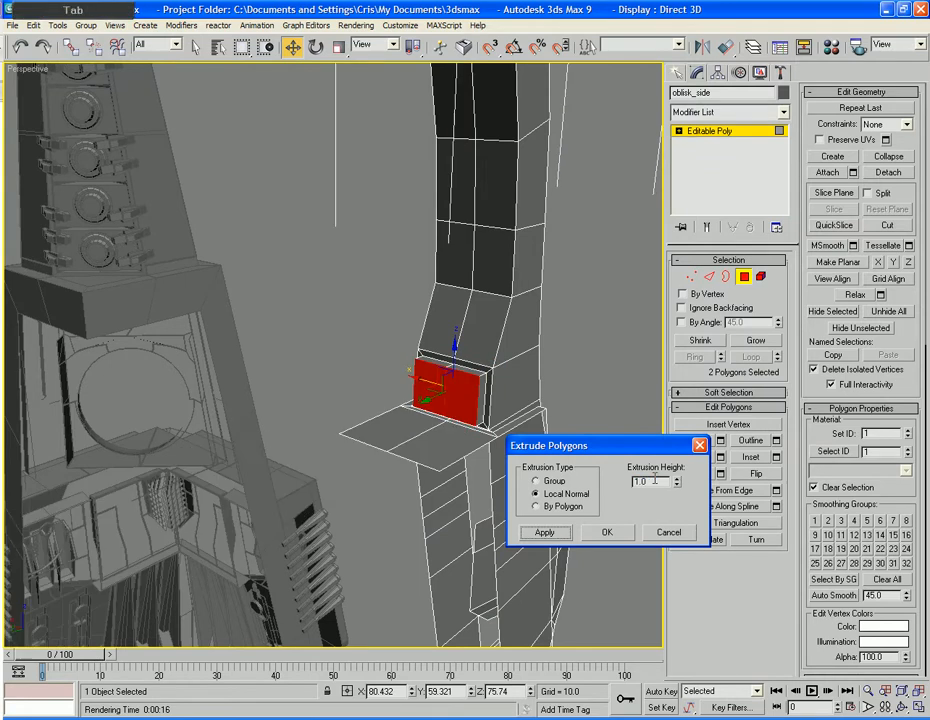
left_click(604, 532)
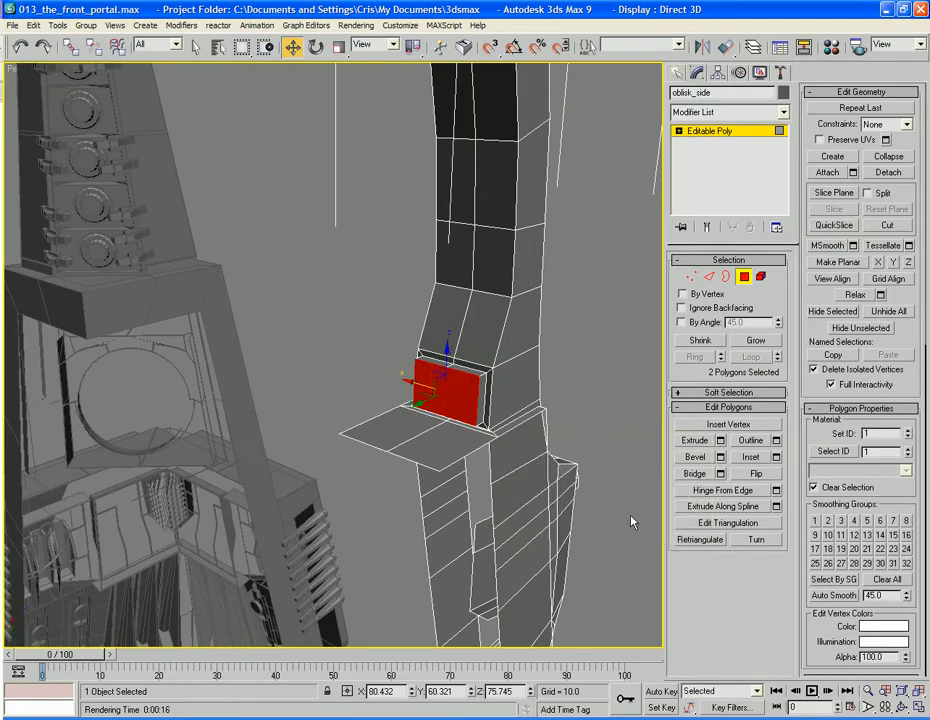
Bevel the extruded front polygons as a group with height 0 and outline amount 0.5.
left_click(720, 459)
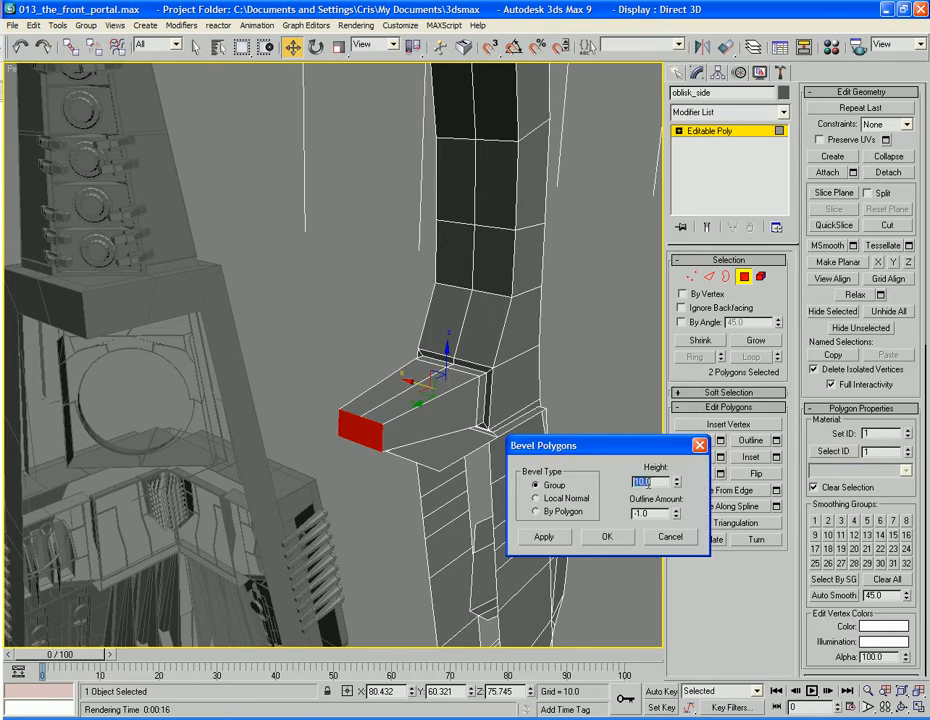
type("0")
key("Tab")
type("0.5")
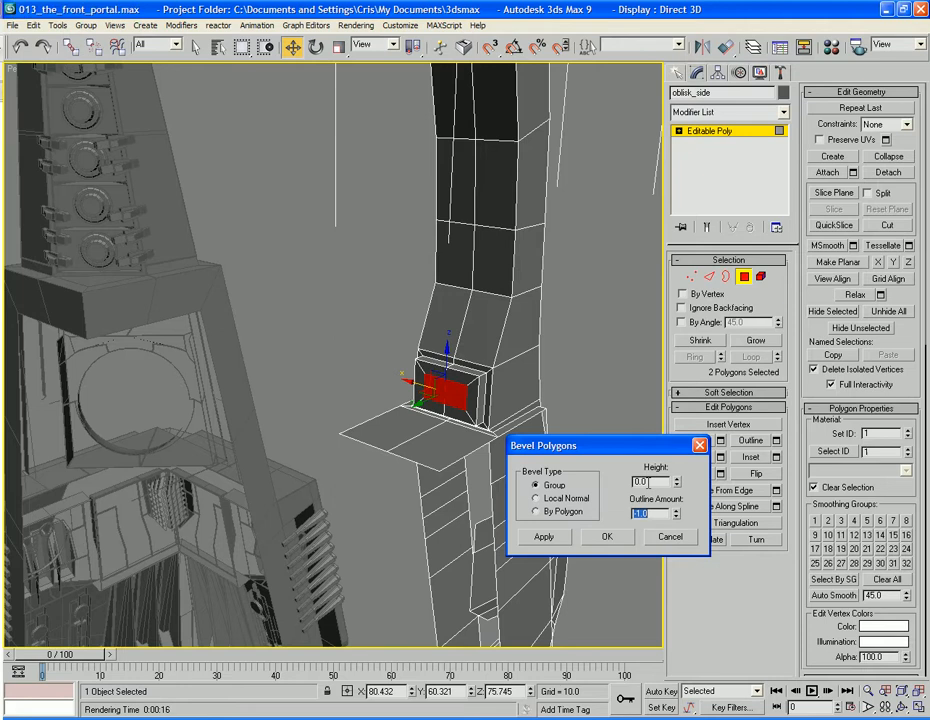
key("Tab")
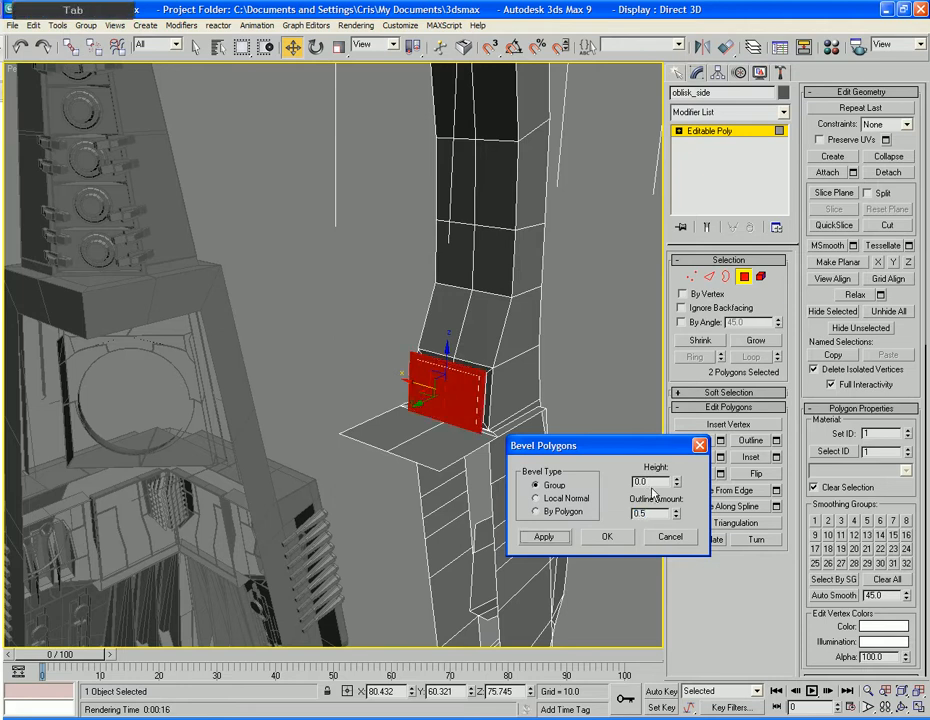
left_click(604, 537)
Extrude the widened front polygons outward by about 6.4 units into a block above the ledge.
middle_click_drag(473, 494, 579, 465, "alt")
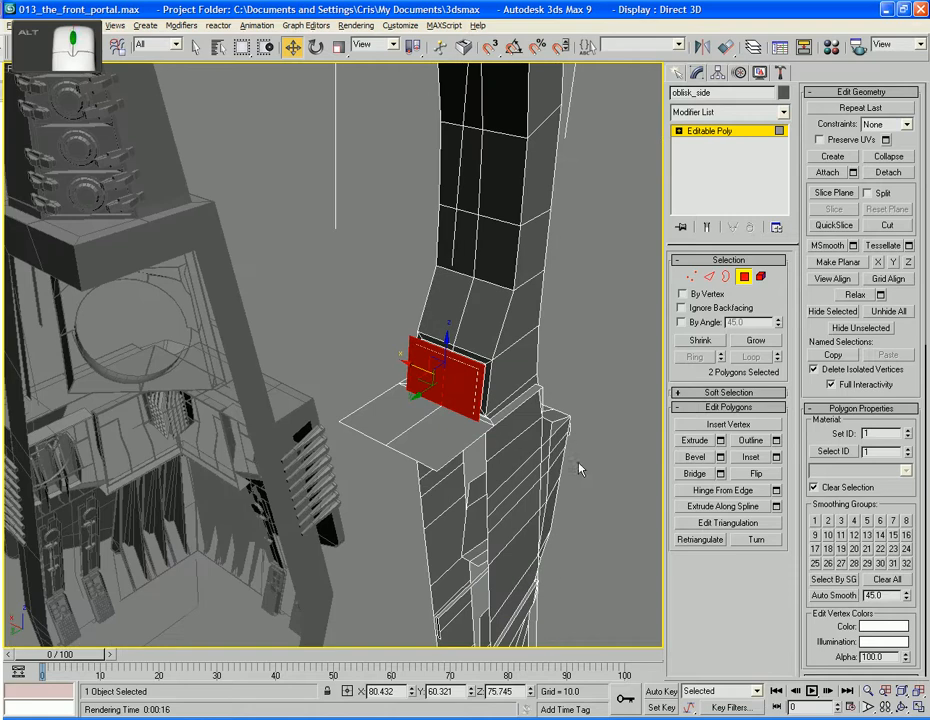
left_click(694, 440)
left_click_drag(473, 394, 471, 372)
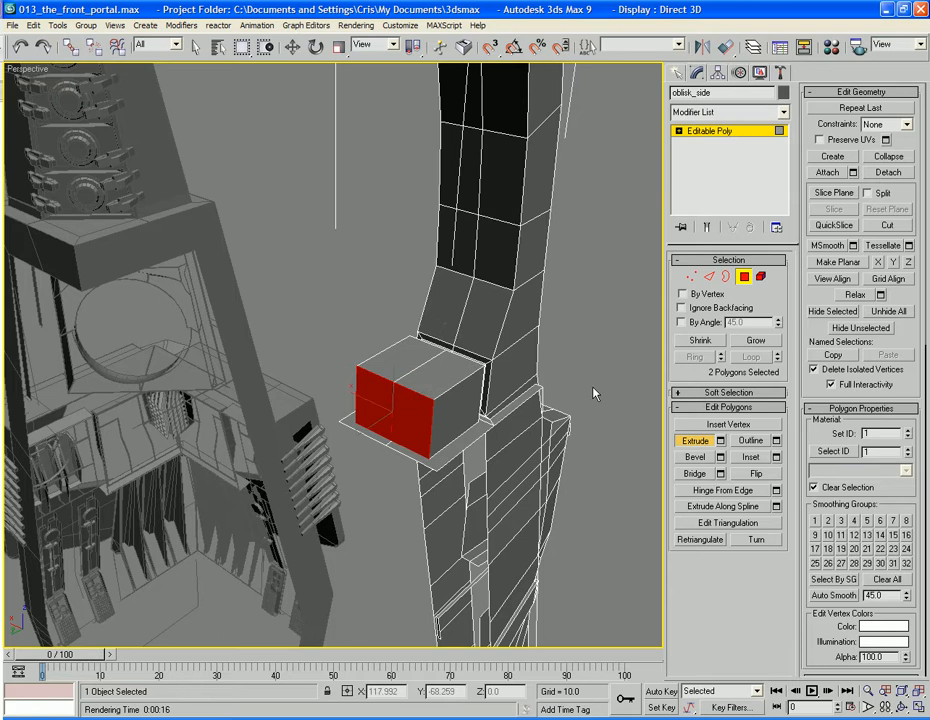
left_click(595, 393)
Inset the ledge's two top polygons beneath the block by 0.5 as a group and delete the inner polygons.
left_click(469, 434)
left_click(372, 434, "ctrl")
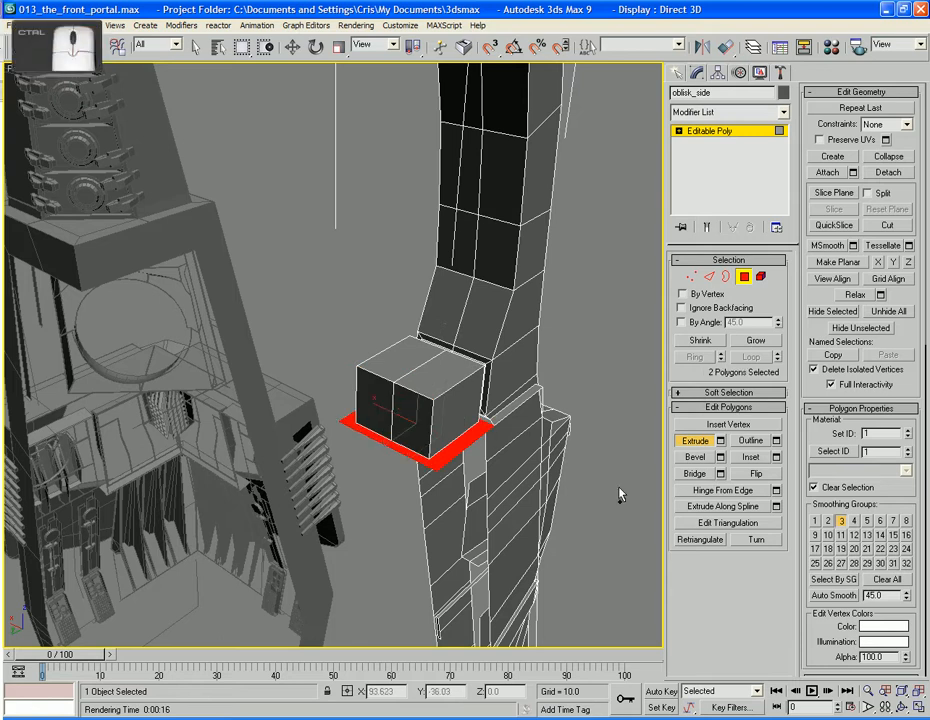
left_click(776, 458)
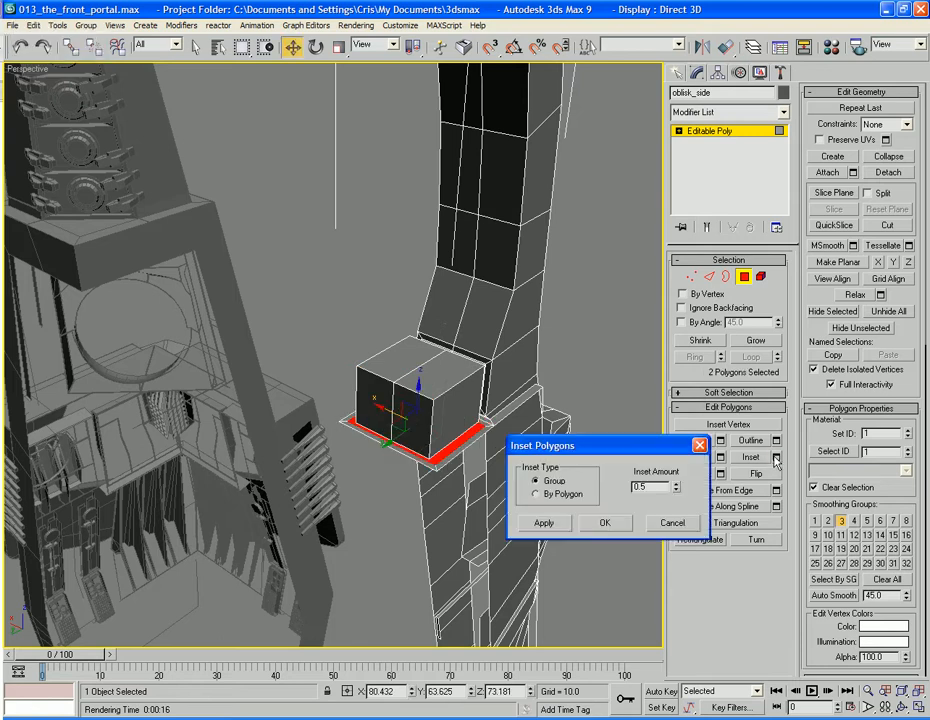
left_click(605, 523)
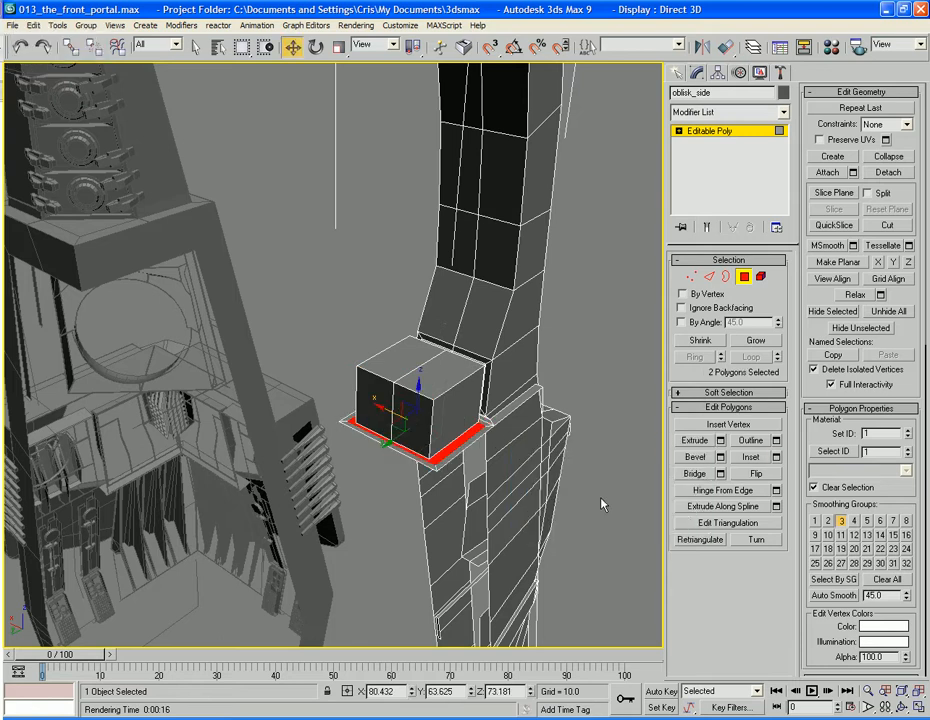
key("ctrl+d")
Delete the two polygons on the block's underside.
middle_click_drag(459, 447, 418, 349, "alt")
left_click(459, 419, "ctrl")
left_click(451, 446, "ctrl")
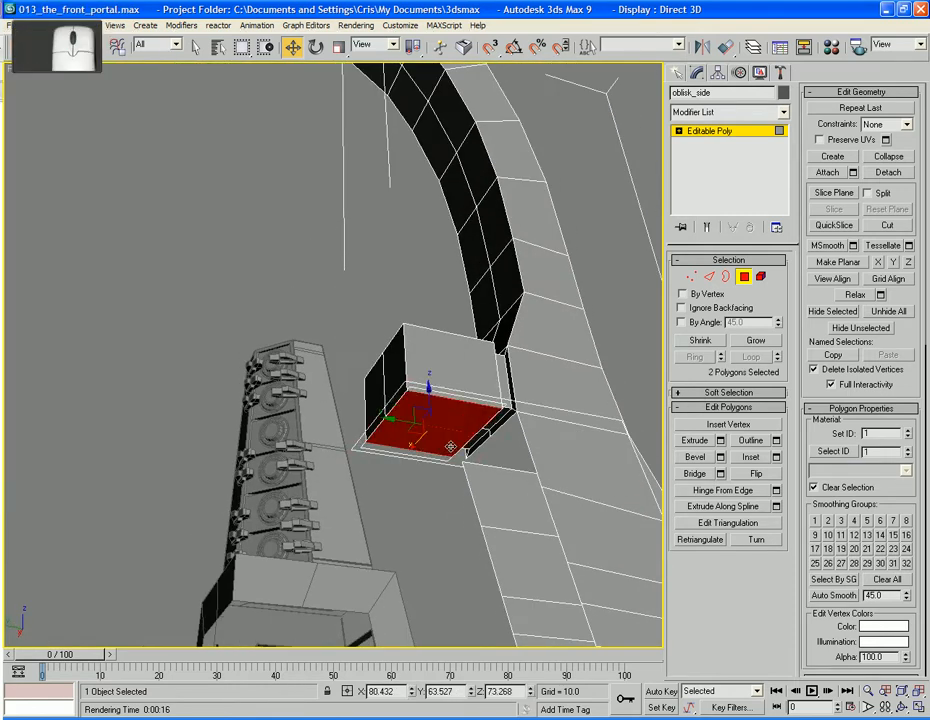
key("ctrl+d")
Target-weld the vertices around the ledge's inner opening to the matching vertices along the block's open bottom edge.
middle_click_drag(451, 446, 458, 353, "alt")
scroll(498, 353, "up", 3)
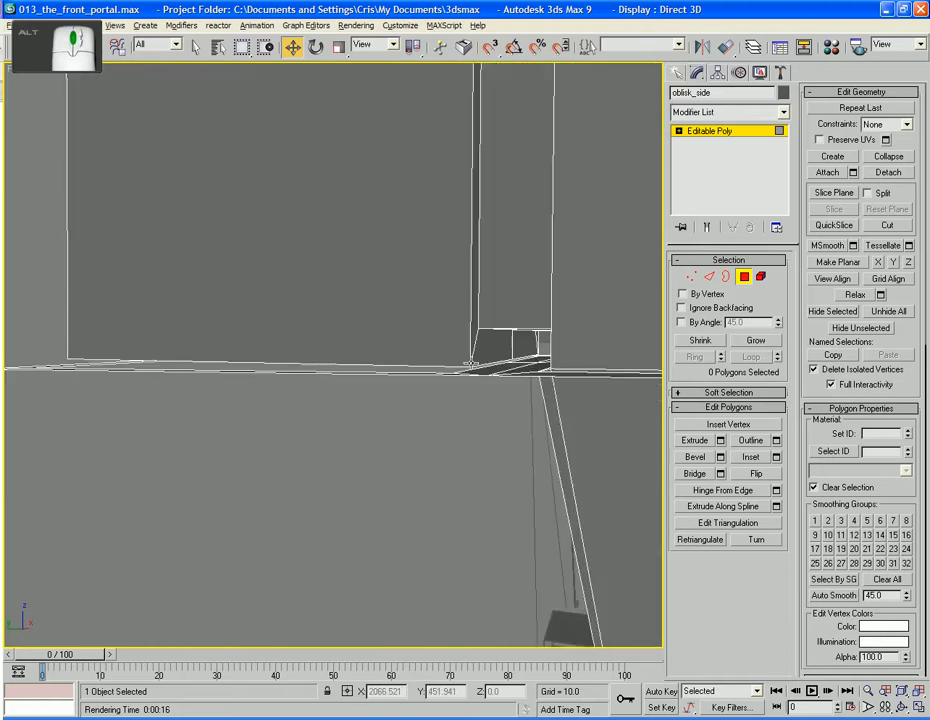
left_click(690, 277)
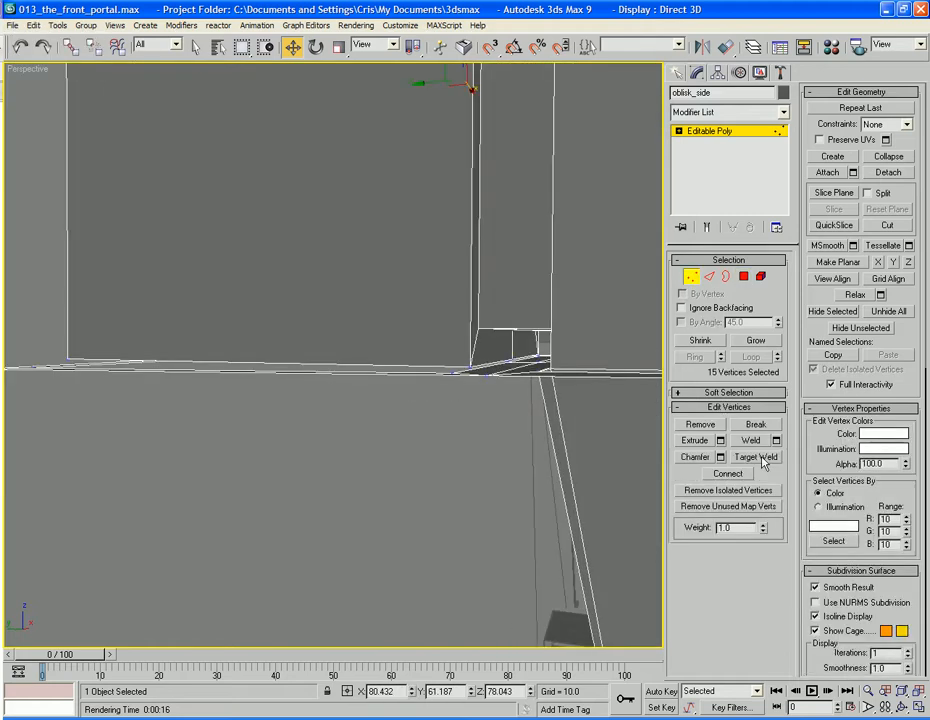
left_click(750, 456)
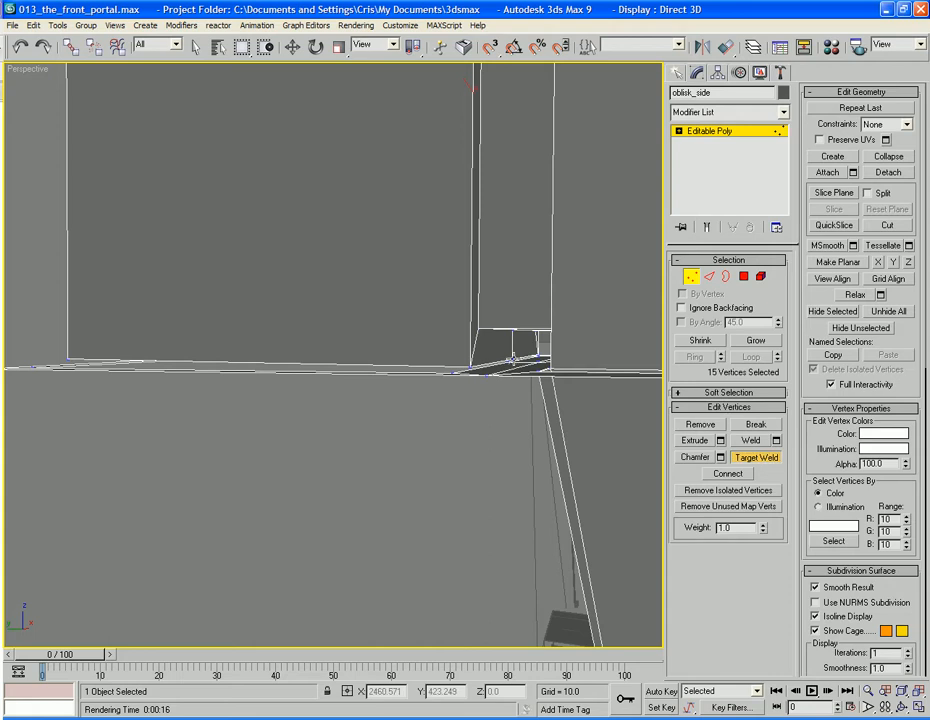
middle_click_drag(510, 361, 453, 480, "alt")
left_click(474, 447)
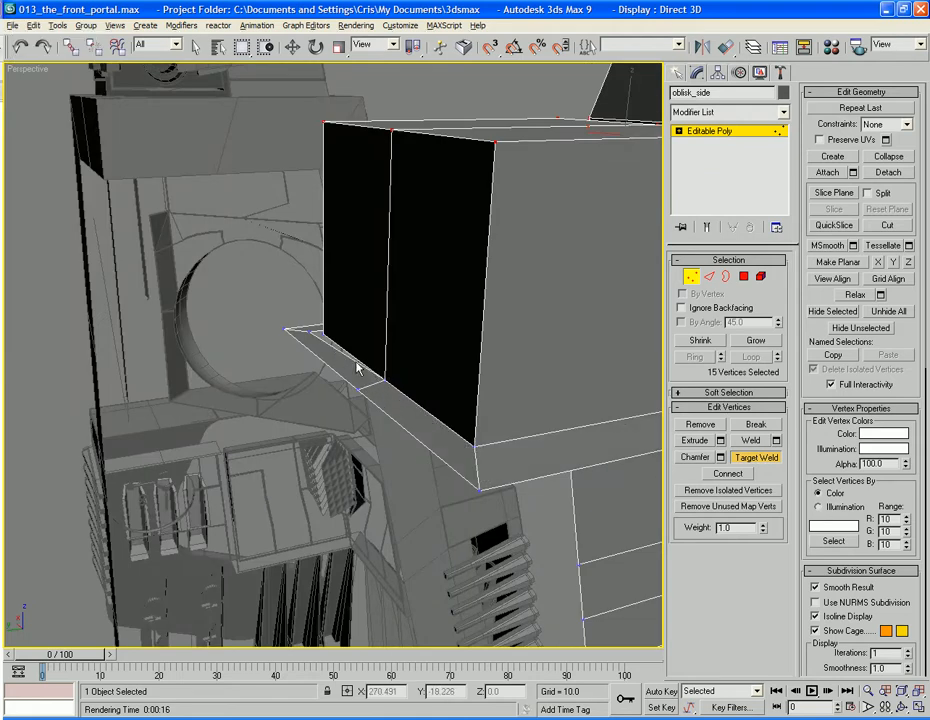
scroll(357, 370, "up", 3)
middle_click_drag(403, 374, 209, 337, "alt")
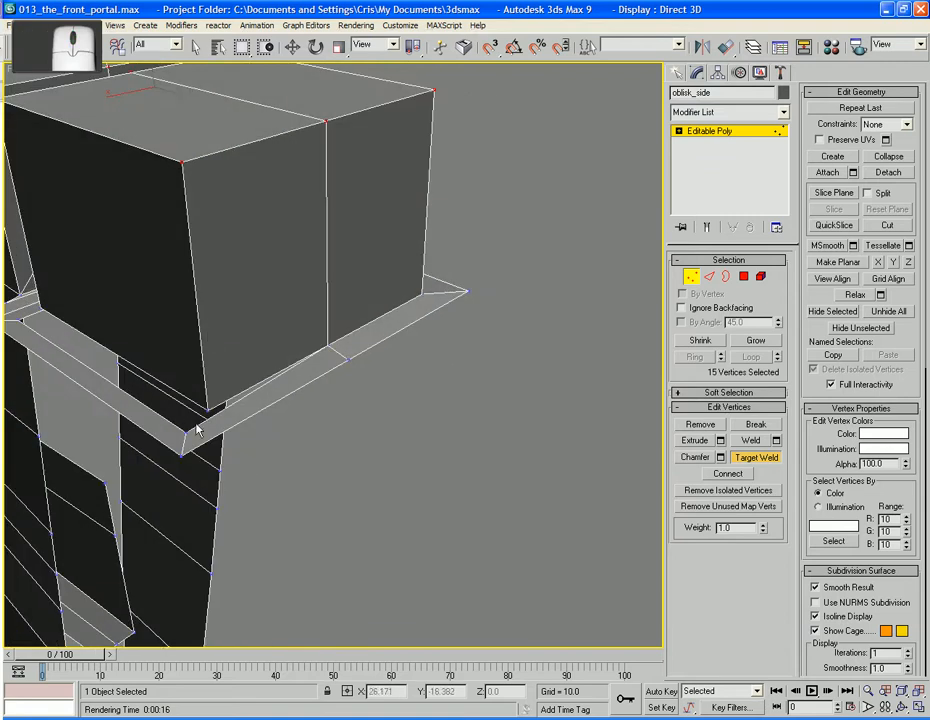
middle_click_drag(204, 408, 241, 343, "alt")
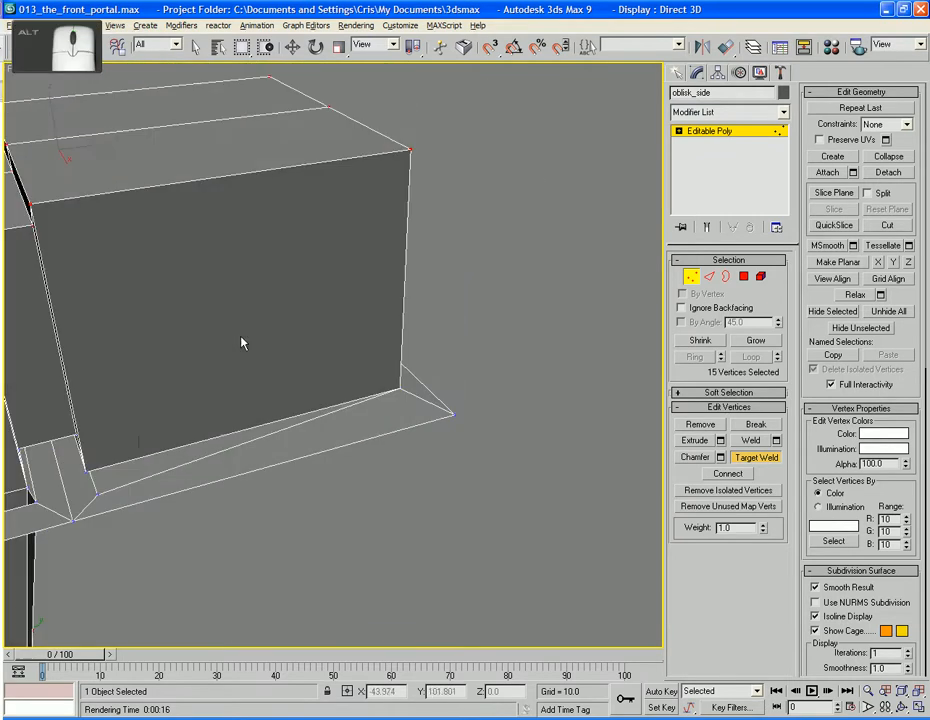
left_click(85, 471)
In the Left view, lower the block's outer bottom vertices to about Y 66.72, Z 73.16 and its inner bottom vertices by about 0.035.
key("l")
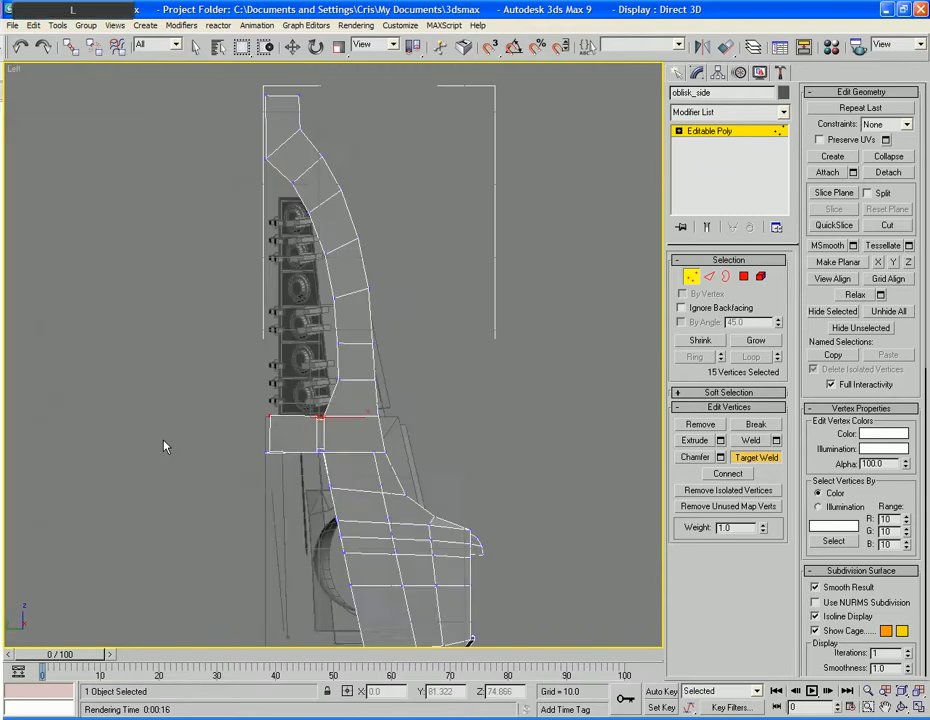
scroll(262, 393, "up", 2)
scroll(405, 360, "up", 5)
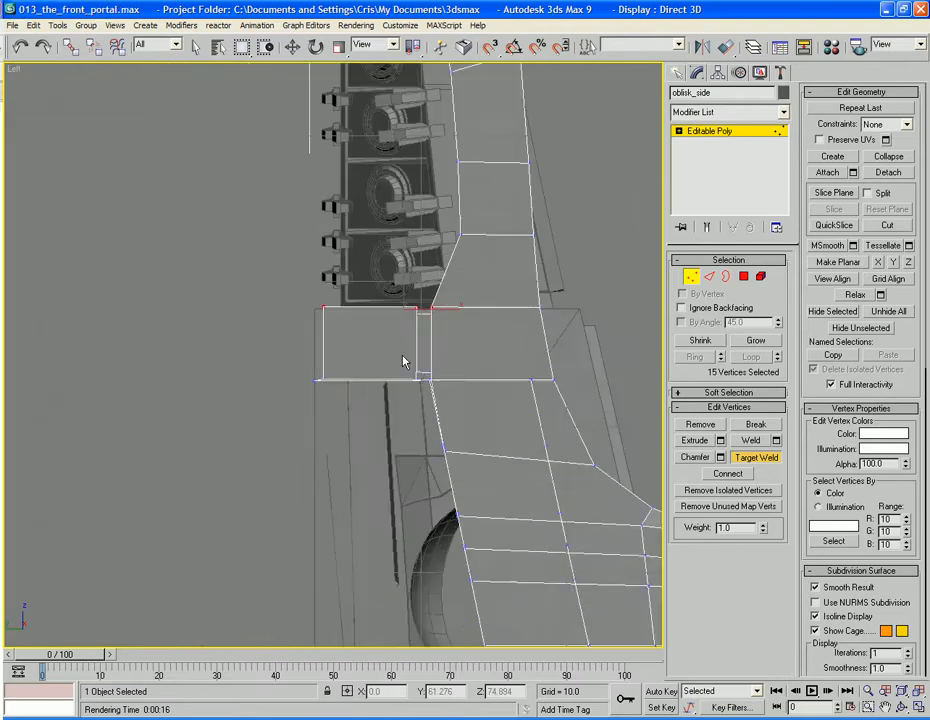
scroll(406, 362, "up", 2)
middle_click_drag(406, 362, 351, 312)
scroll(357, 303, "down", 2)
scroll(374, 345, "up", 2)
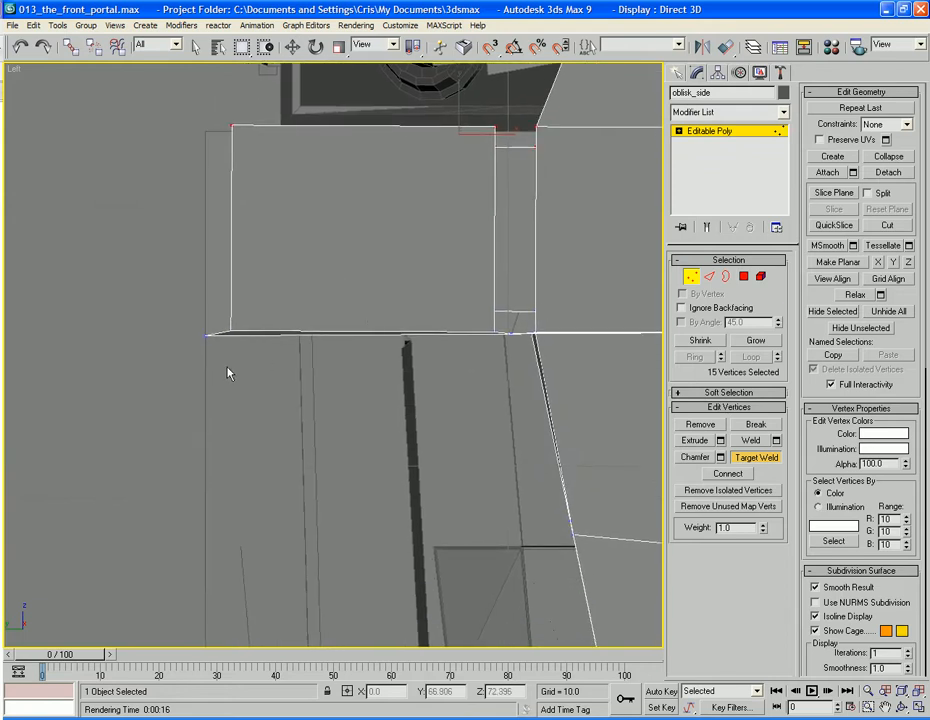
key("w")
left_click_drag(243, 359, 230, 296)
left_click(264, 368)
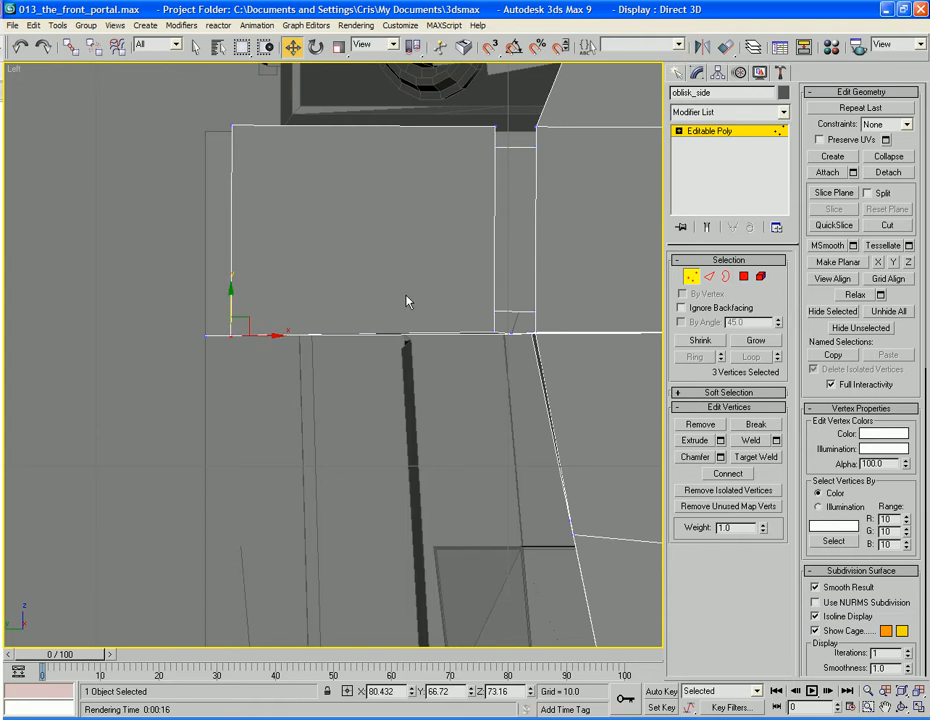
left_click(482, 337)
left_click_drag(482, 331, 495, 301)
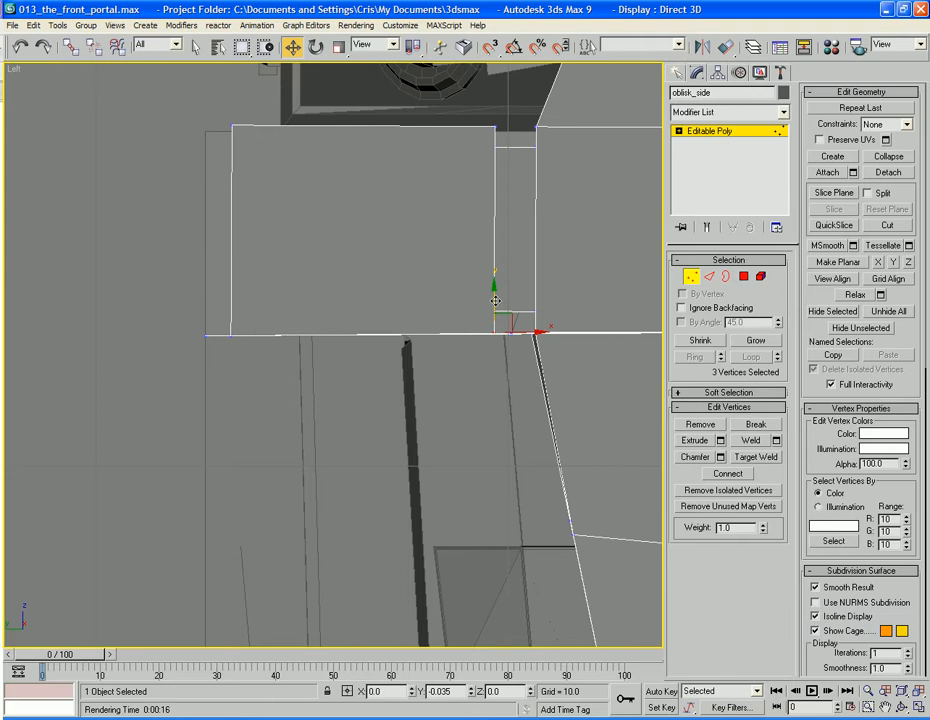
Connect the seven edges running across the block's width with two evenly spaced edge loops.
left_click(486, 389)
scroll(486, 389, "down", 4)
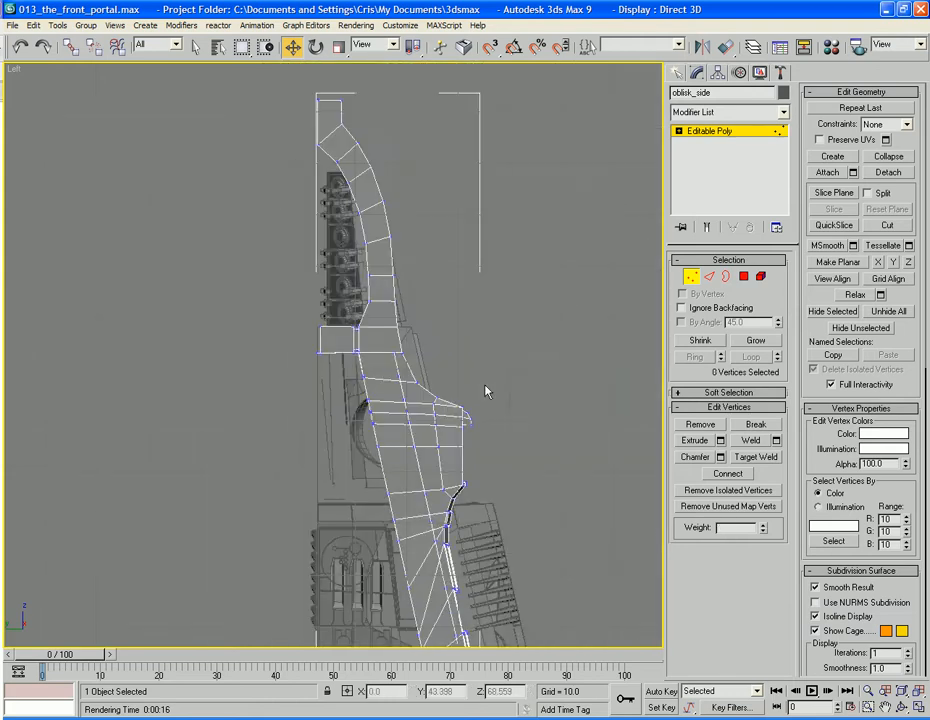
scroll(486, 391, "up", 4)
middle_click_drag(475, 376, 391, 366, "alt")
key("2")
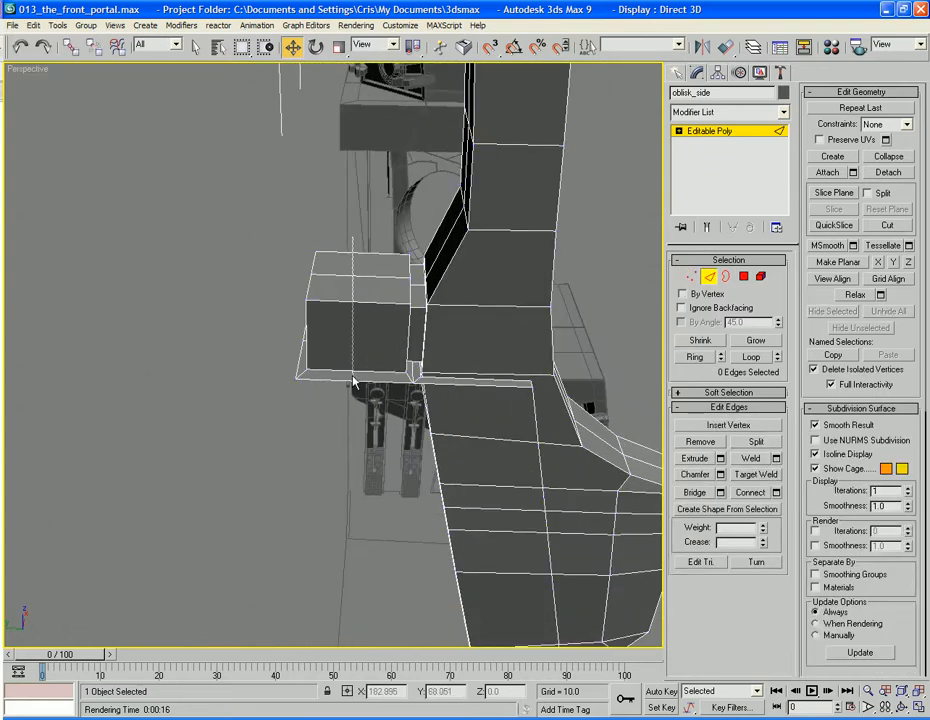
left_click(370, 410)
left_click_drag(363, 221, 363, 221)
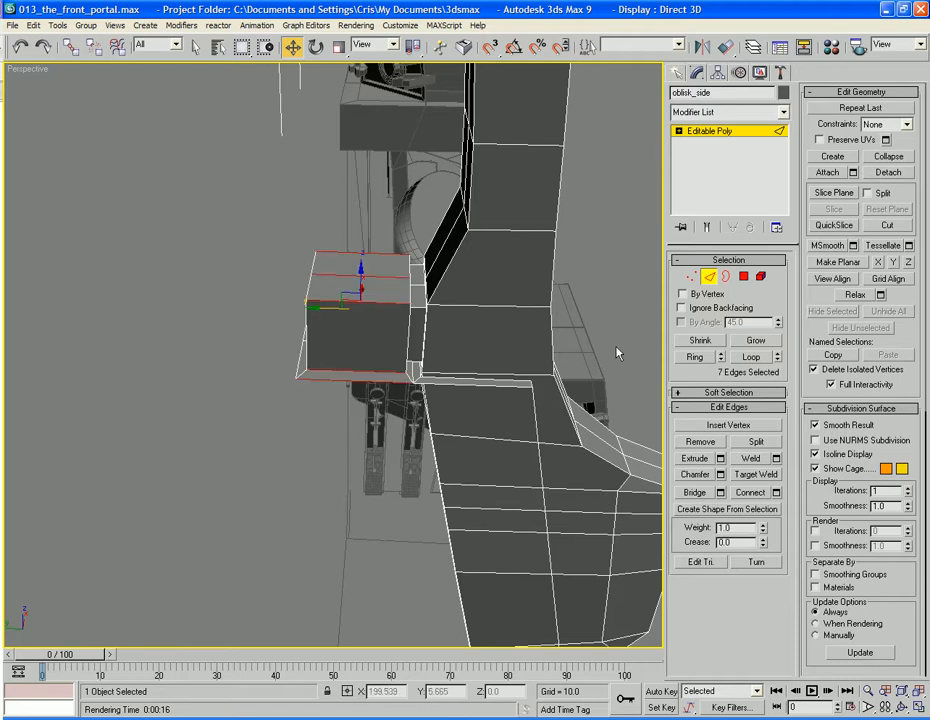
left_click(752, 493)
left_click(370, 461)
middle_click_drag(305, 430, 359, 426, "alt")
scroll(330, 422, "up", 2)
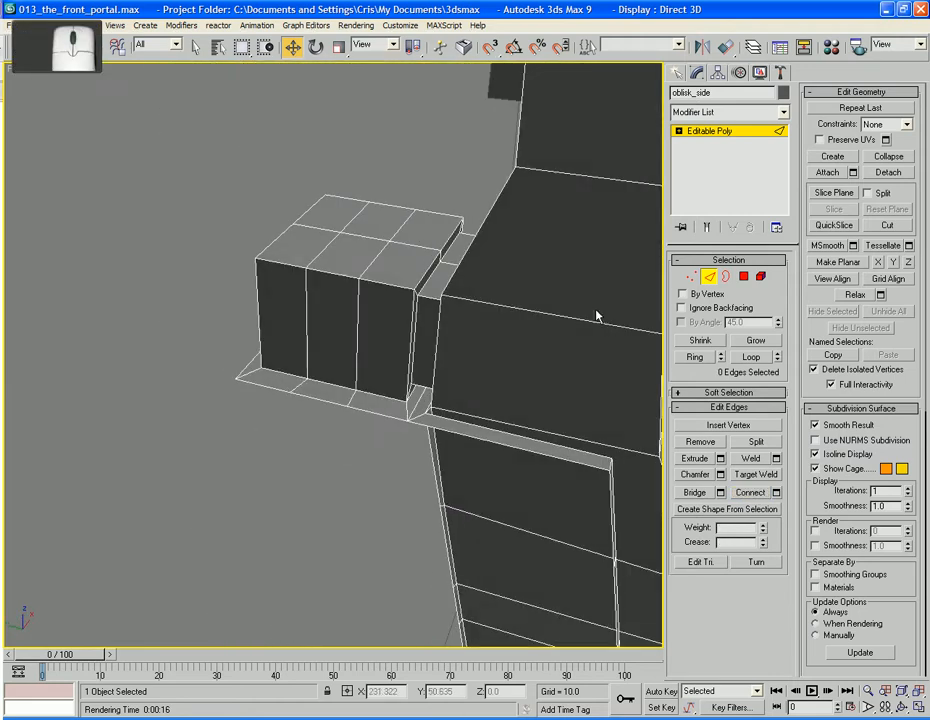
Raise the two middle polygons on the block's top to about Z 79.0.
key("4")
left_click(380, 222)
left_click(344, 262, "ctrl")
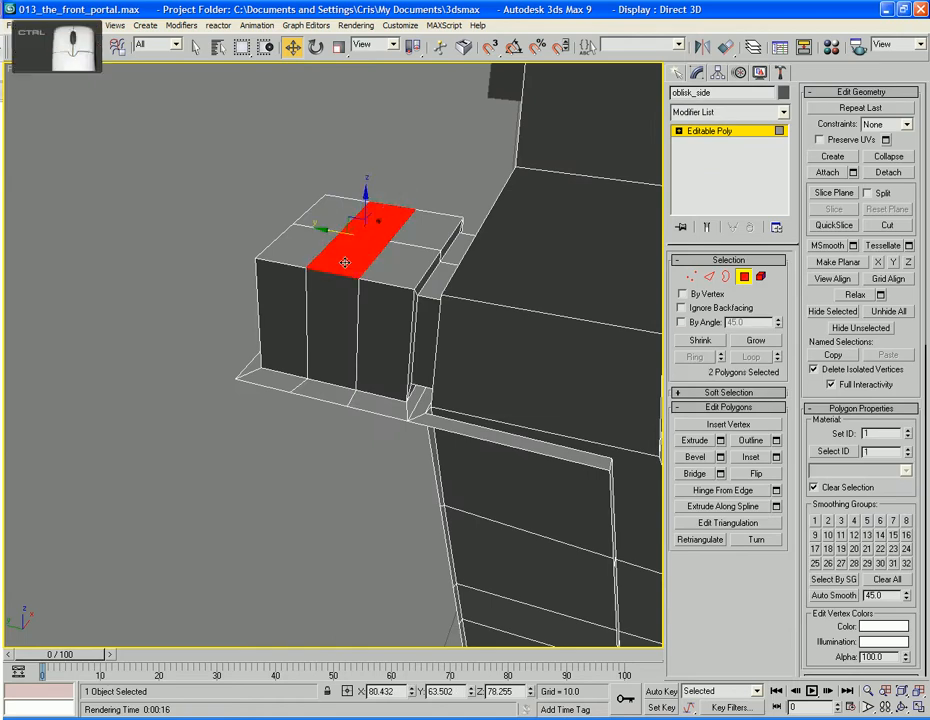
middle_click_drag(344, 262, 397, 251, "alt")
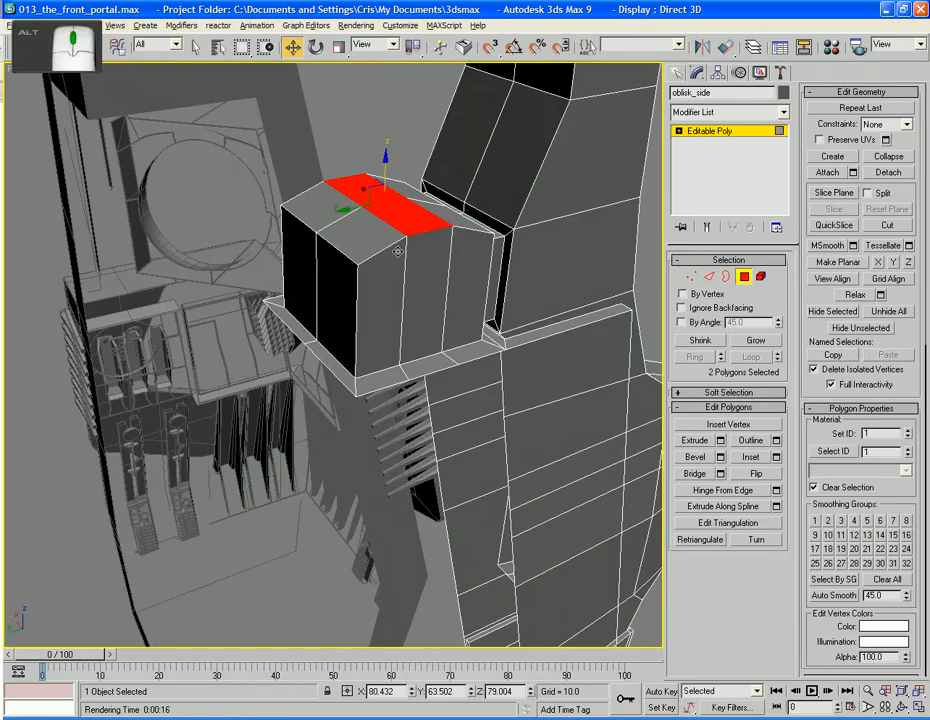
Lower the block's two outer top edges to about Y 66.48, Z 76.22 to form a sloping face.
left_click(709, 276)
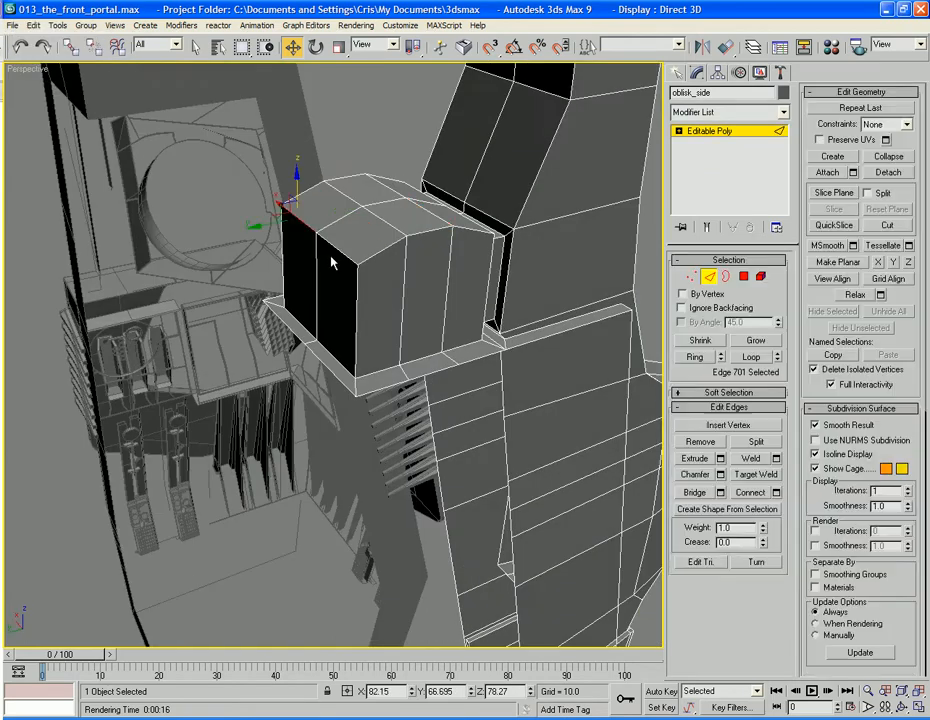
left_click(343, 254, "ctrl")
left_click_drag(304, 223, 311, 305)
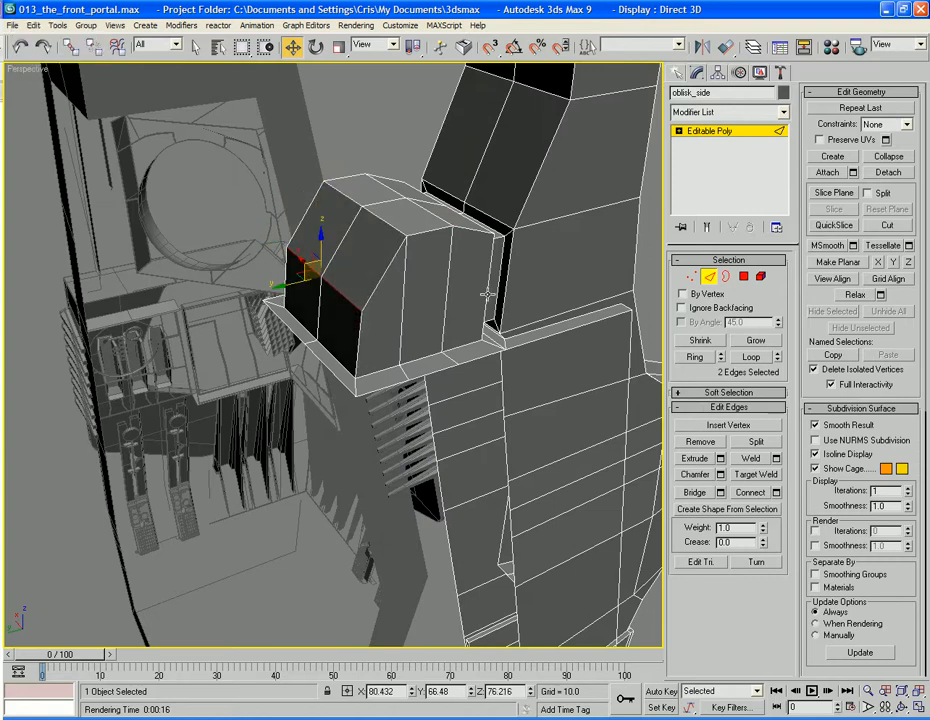
mouse_move(333, 424)
middle_mouse_down("alt")
mouse_move(394, 419)
mouse_move(350, 445)
mouse_move(294, 415)
mouse_move(341, 449)
mouse_move(346, 437)
middle_mouse_up("alt")
scroll(357, 492, "up", 3)
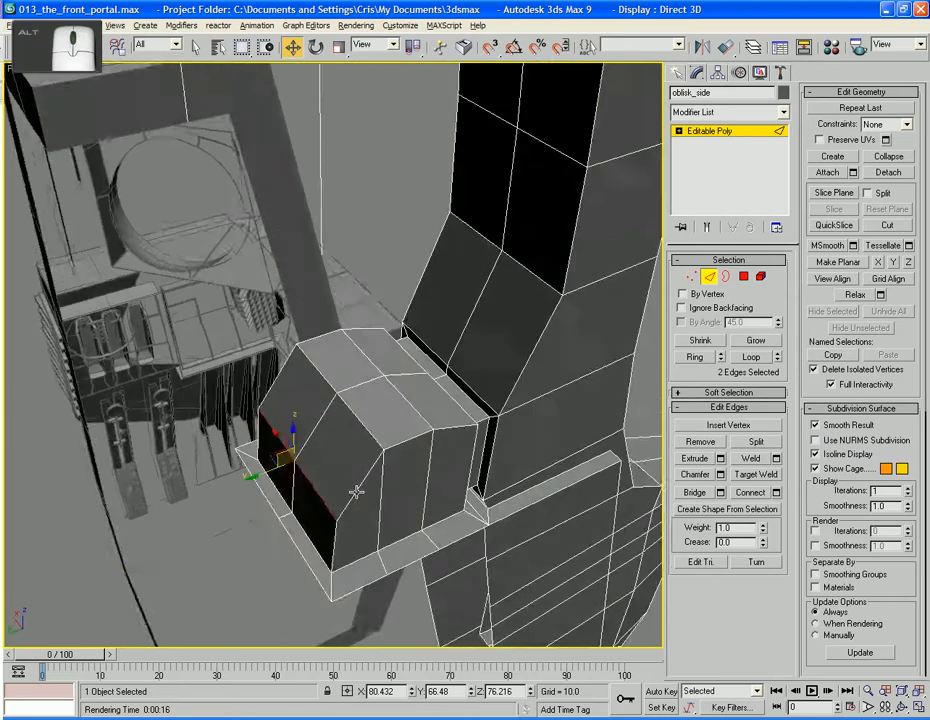
Inset the block's six outer, sloping and middle top polygons by 0.5 as a group.
left_click(743, 278)
left_click(308, 392)
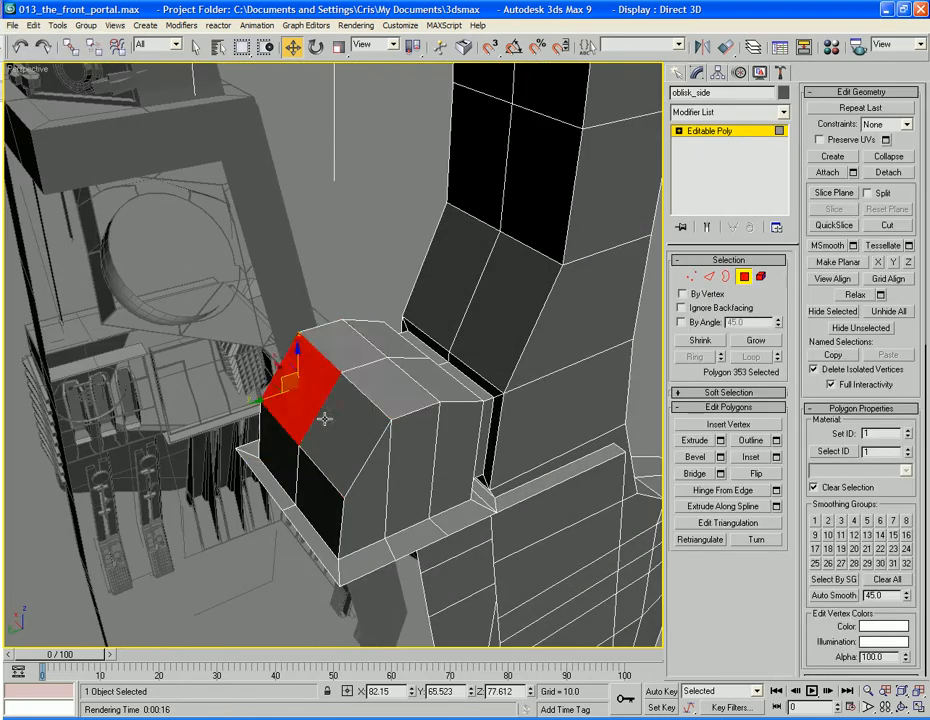
left_click(328, 421, "ctrl")
left_click(389, 402, "ctrl")
left_click(359, 351, "ctrl")
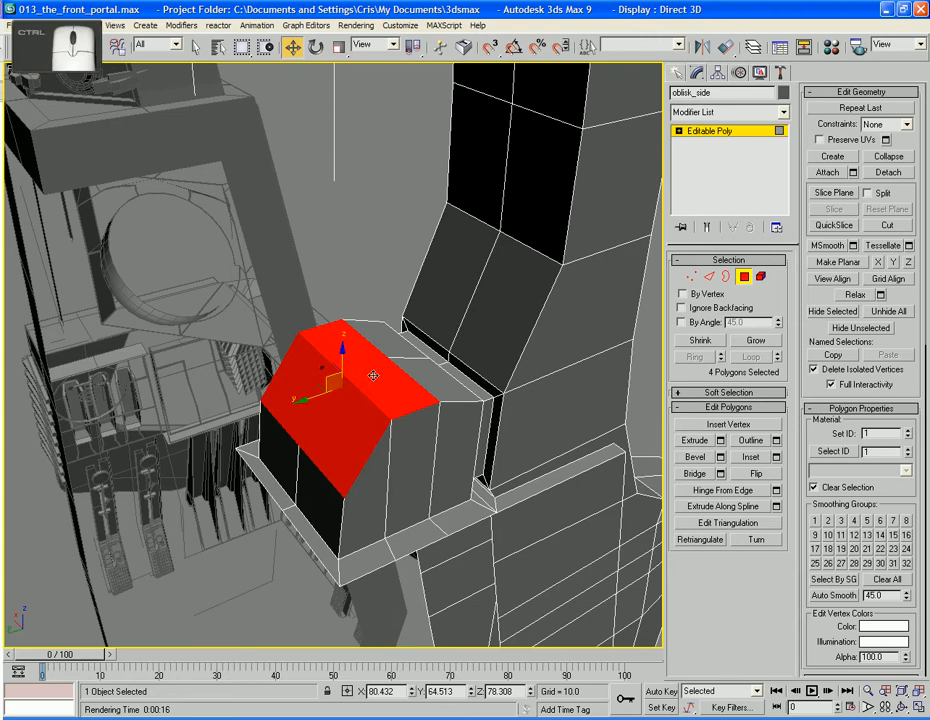
left_click(320, 486, "ctrl")
left_click(283, 454, "ctrl")
left_click(776, 457)
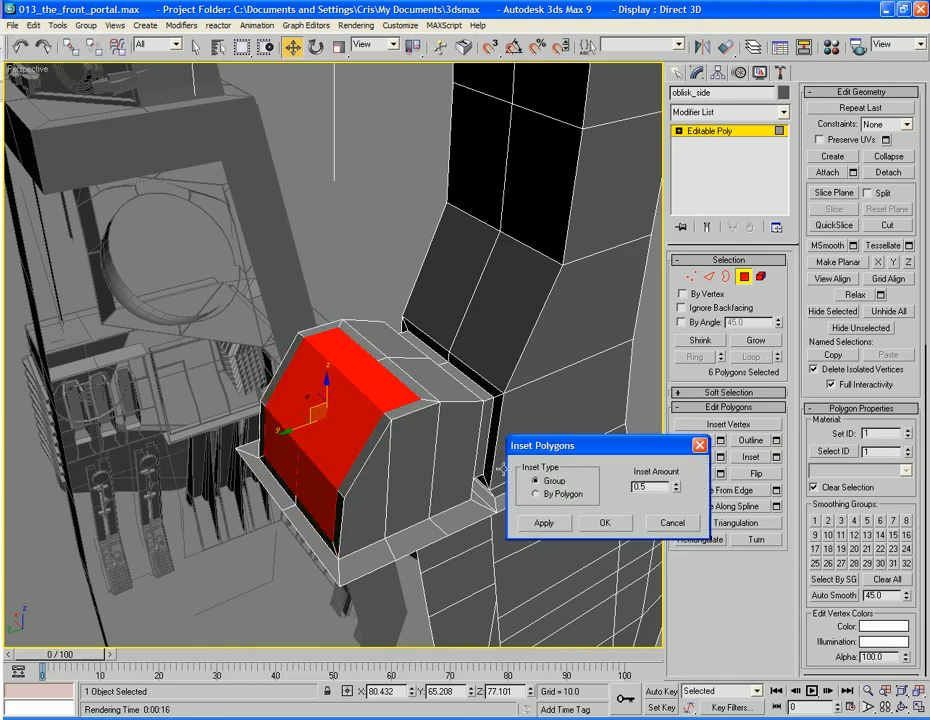
left_click(605, 523)
Extrude the six inset polygons by local normal with height 0 and move them up and outward to about Y 65.99, Z 79.10.
middle_click_drag(560, 520, 470, 515, "alt")
left_click(720, 441)
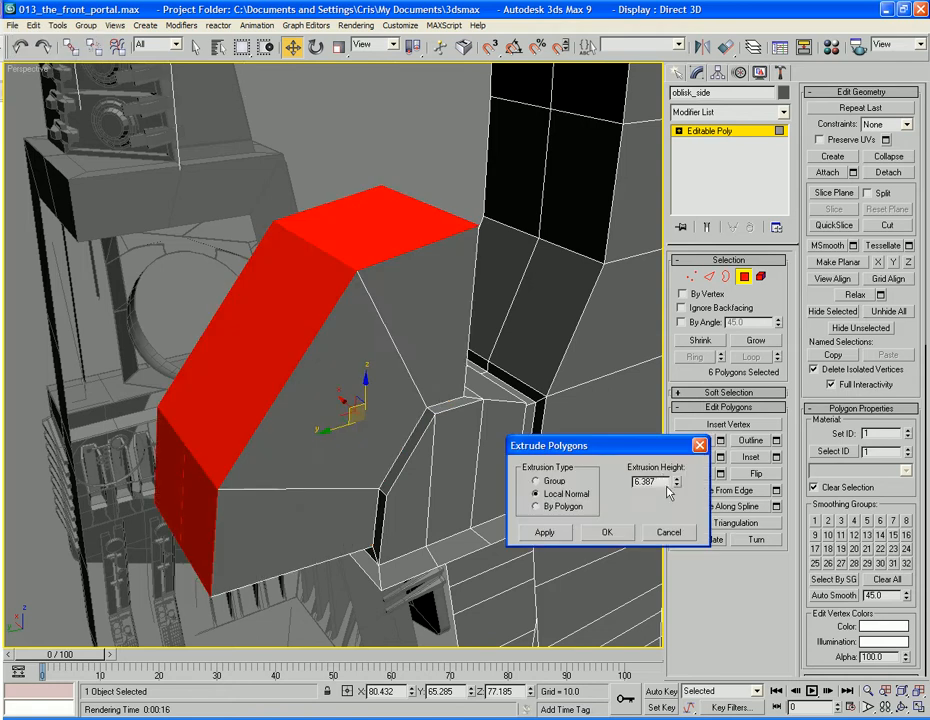
type("0")
key("Tab")
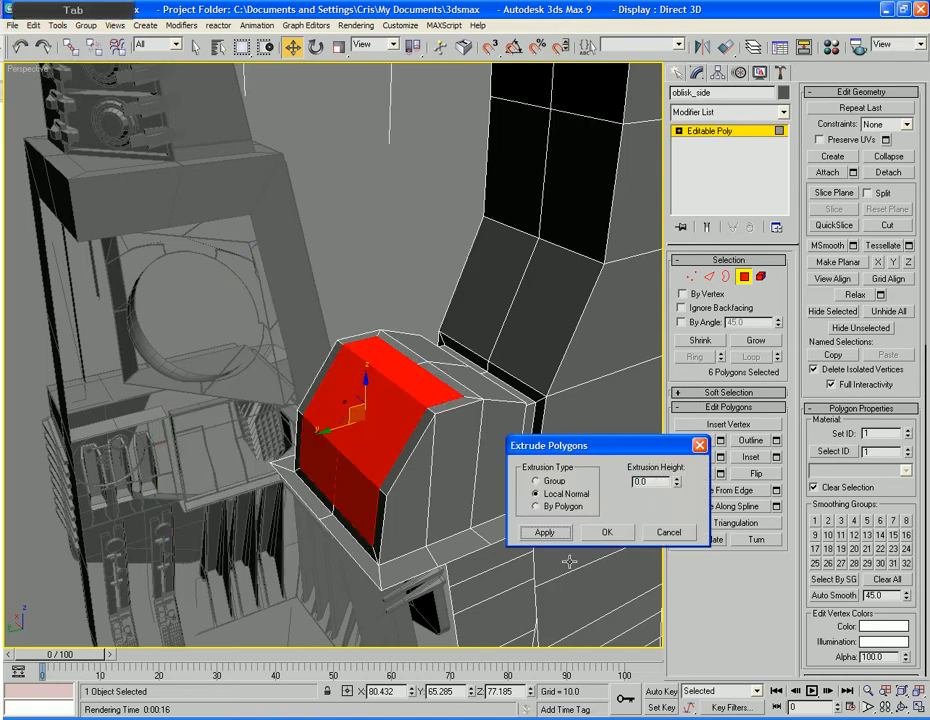
left_click(605, 532)
middle_click_drag(596, 535, 381, 424, "alt")
left_click_drag(357, 403, 355, 323)
middle_click_drag(355, 323, 376, 398, "alt")
Move the two top edges of the raised section nearest the arm by about -0.705 in Y.
left_click(709, 276)
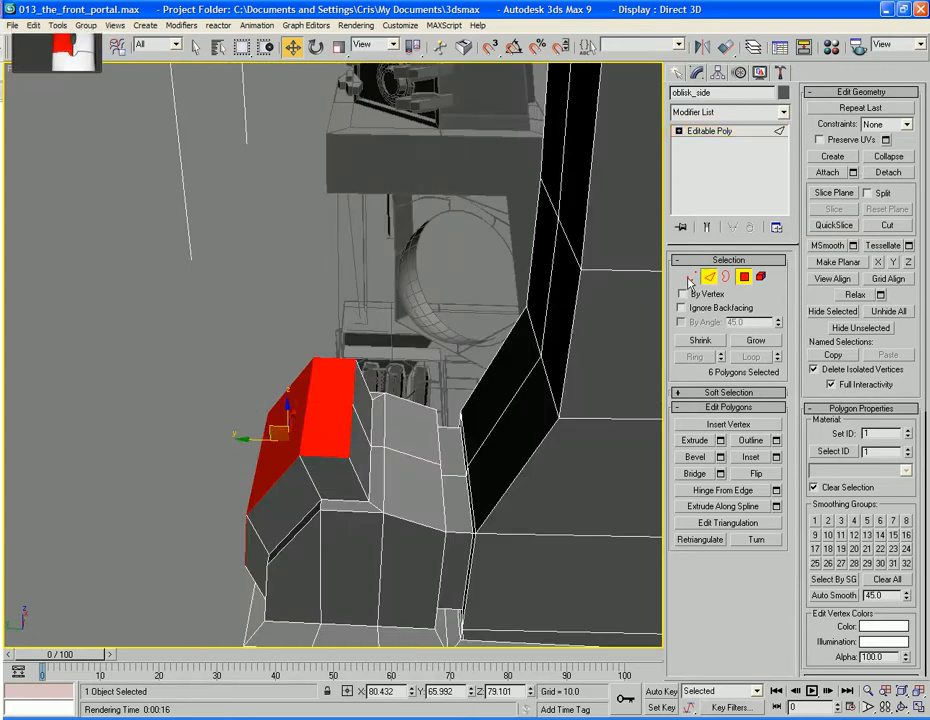
left_click(357, 436)
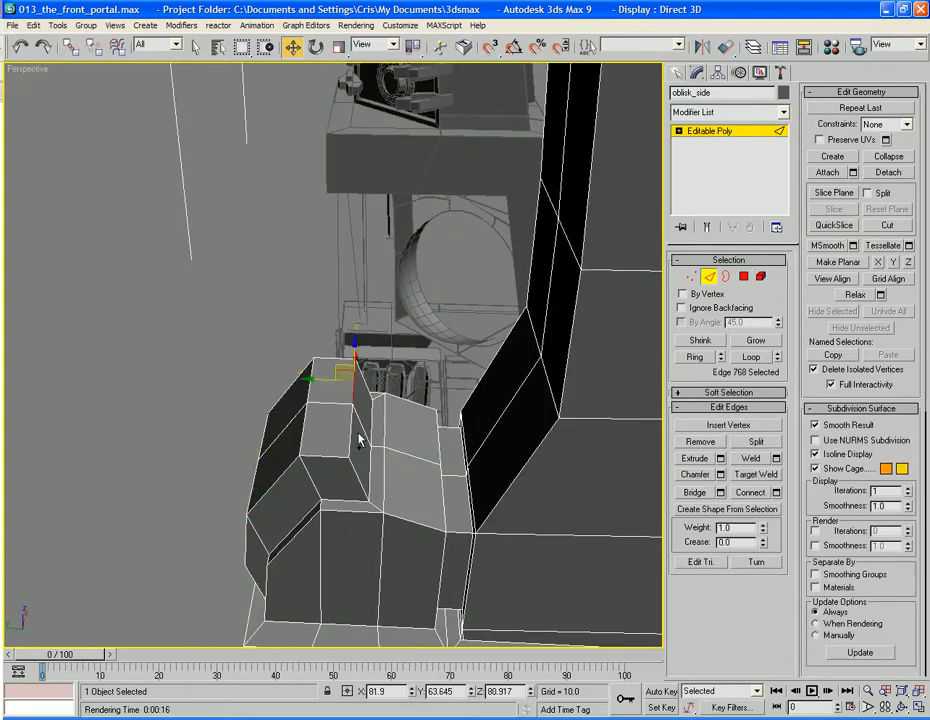
left_click(352, 432, "ctrl")
left_click_drag(322, 401, 341, 405)
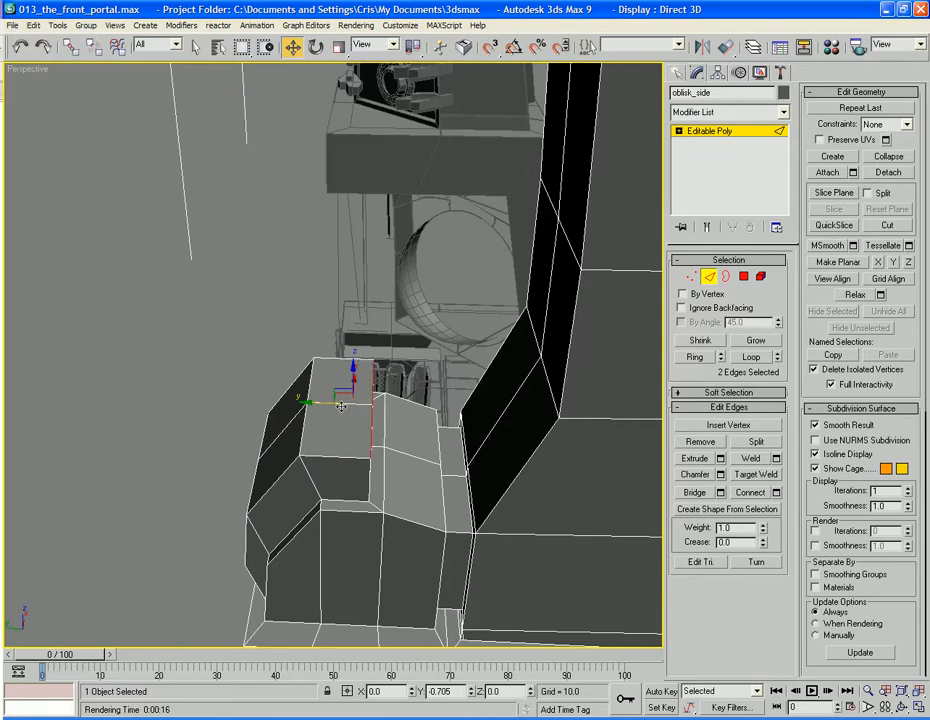
middle_click_drag(301, 529, 352, 455, "alt")
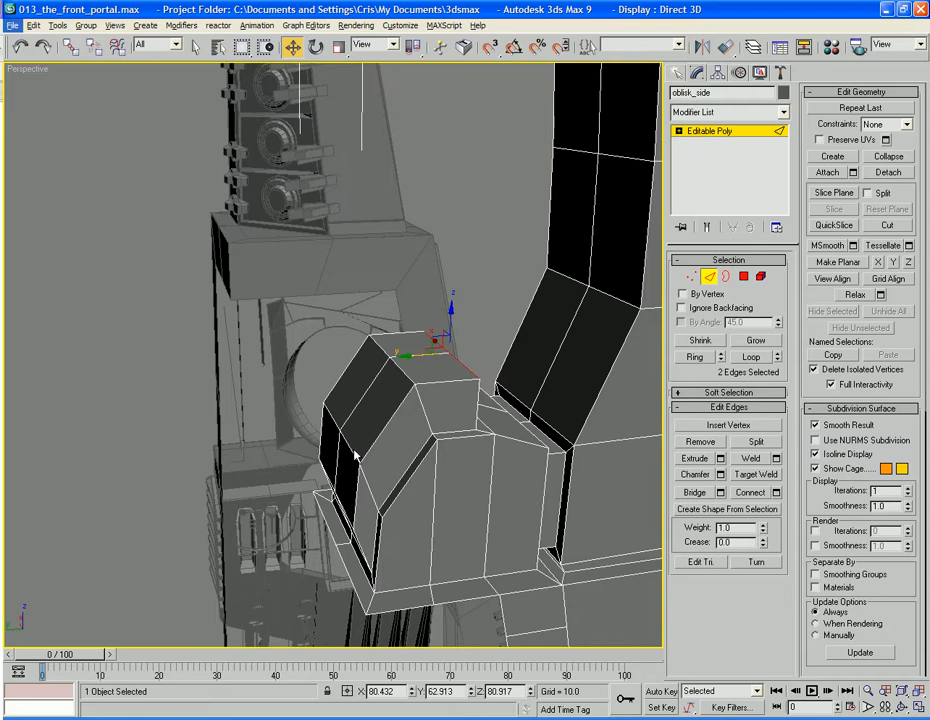
Raise the raised section's two outer edges to about Y 67.28, Z 80.86 to level its top.
left_click(367, 418)
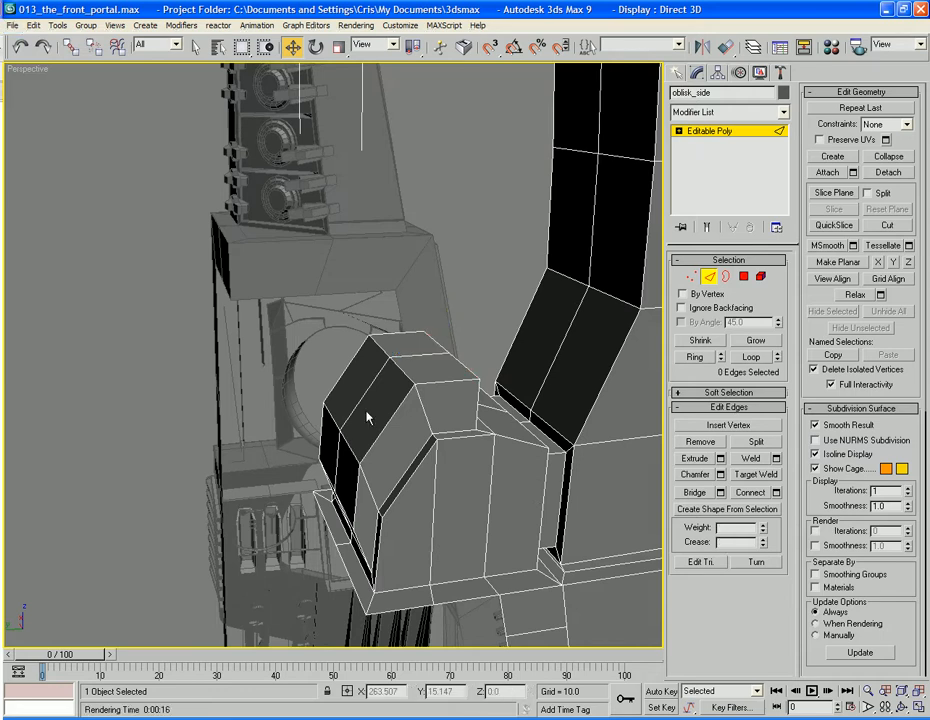
left_click(330, 410)
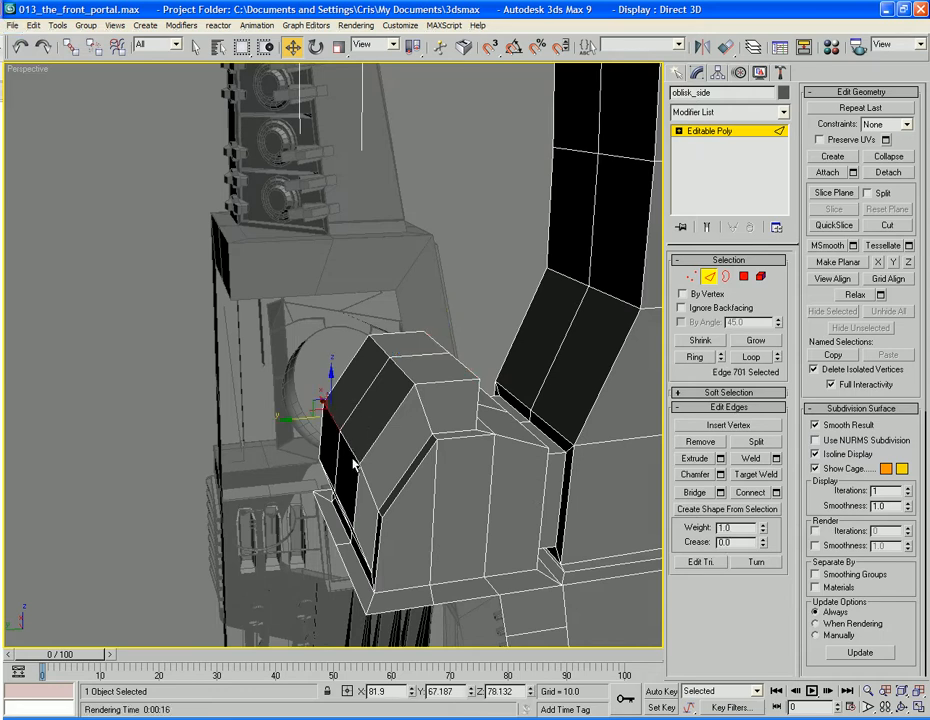
left_click(350, 451, "ctrl")
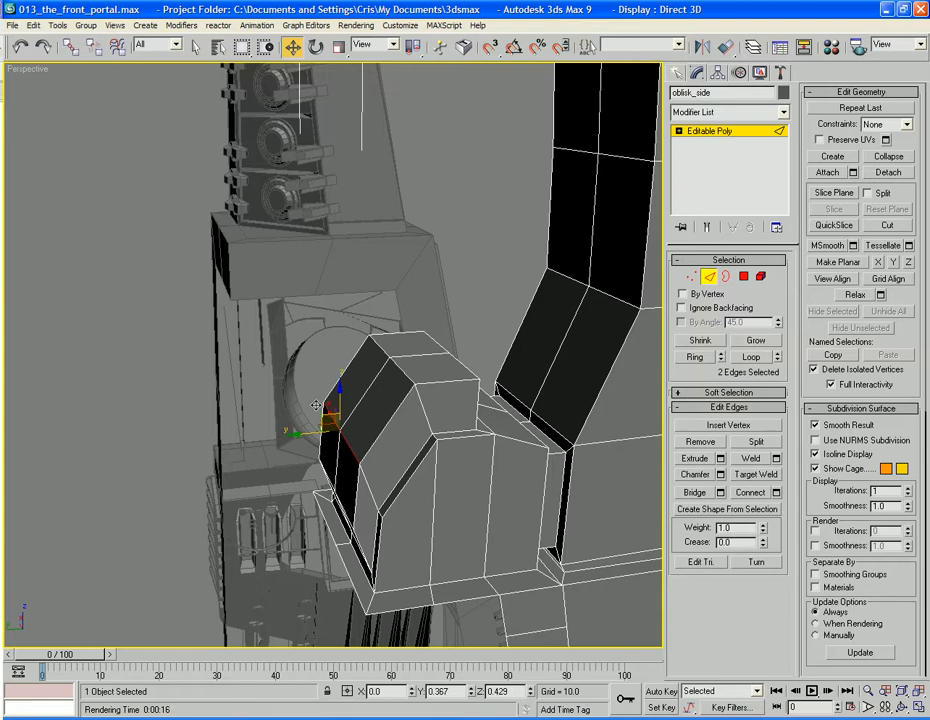
left_click_drag(316, 405, 322, 347)
middle_click_drag(322, 347, 417, 407, "alt")
scroll(410, 368, "down", 3)
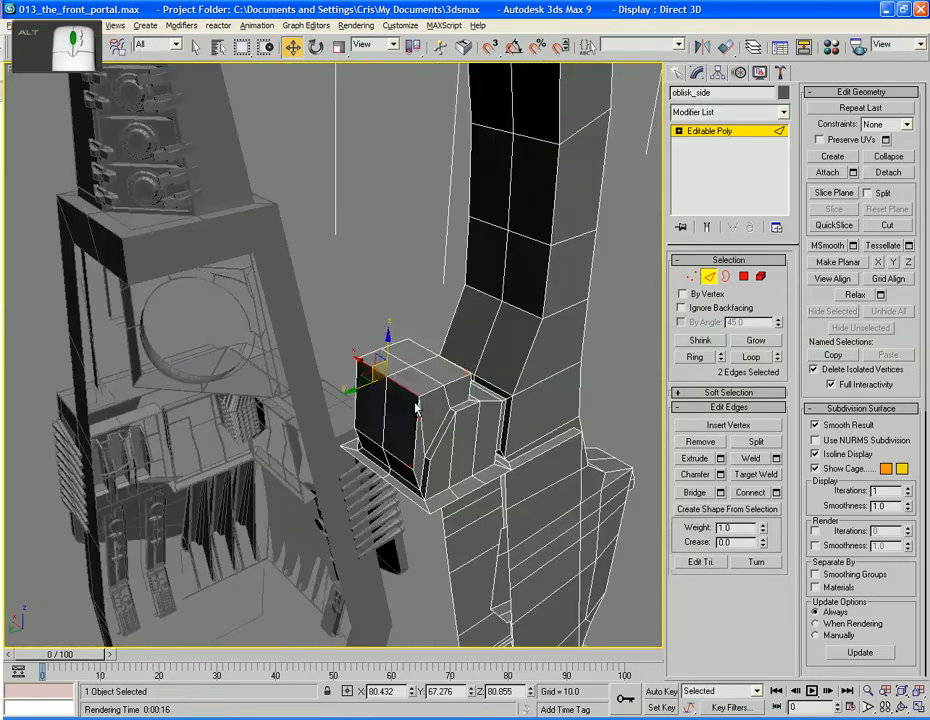
Move the two outer face polygons of the raised section outward to about Y 68.41.
left_click(745, 275)
left_click(382, 418)
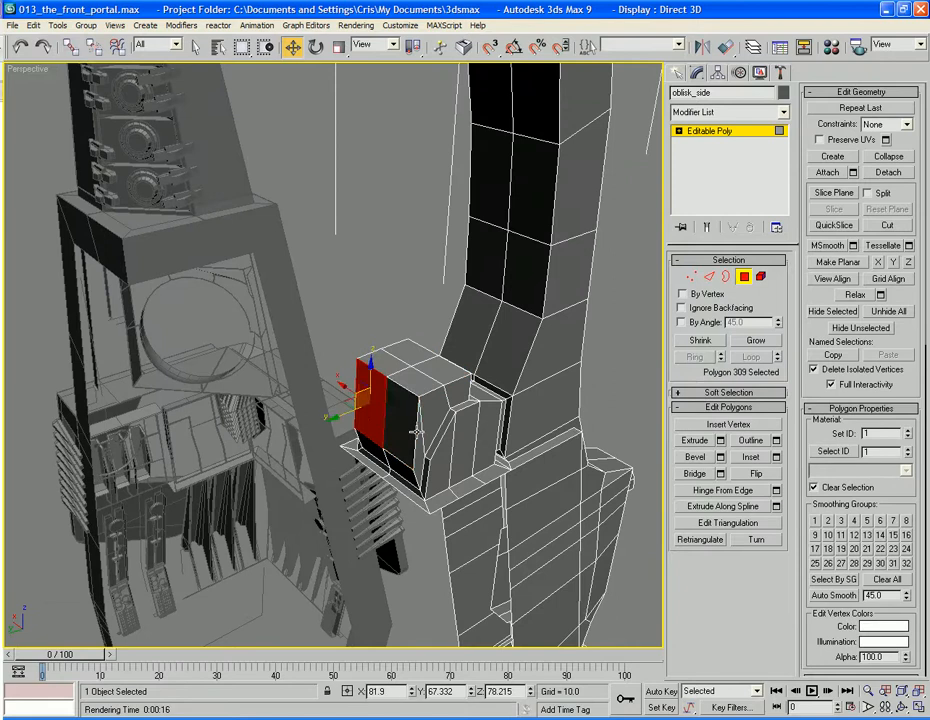
left_click(413, 428, "ctrl")
left_click_drag(361, 423, 346, 427)
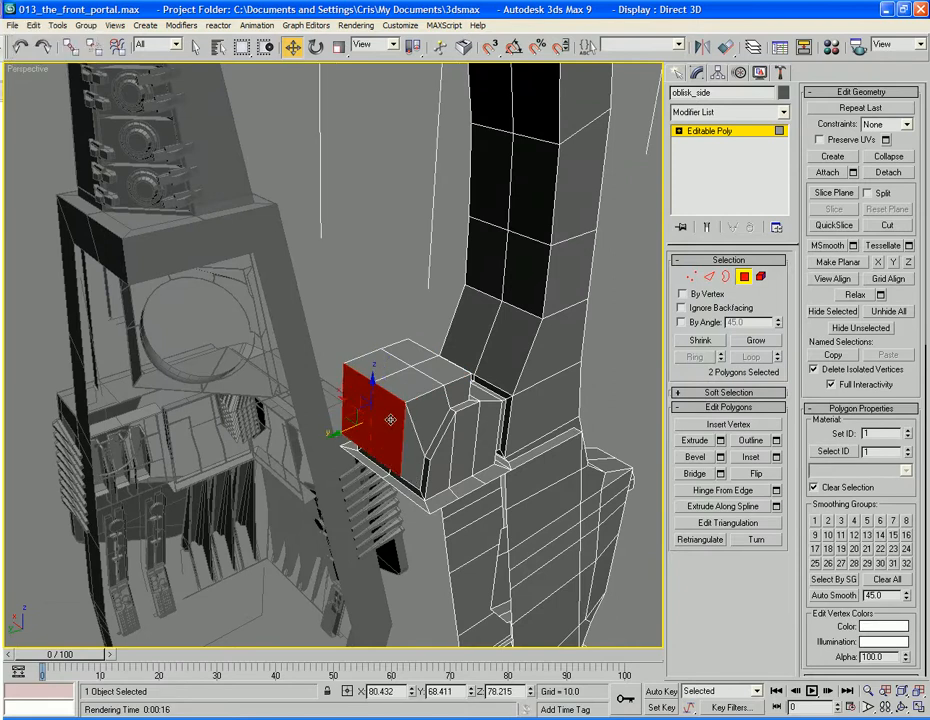
middle_click_drag(390, 420, 333, 467, "alt")
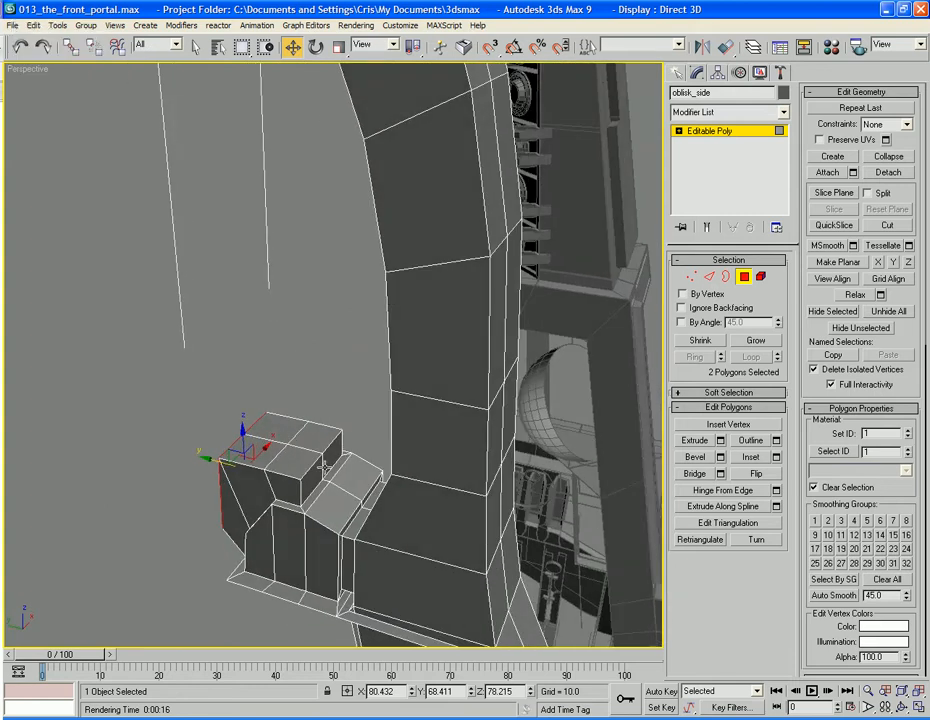
Scale down the two polygons on the raised section's side facing the arm to narrow that end.
left_click(324, 467)
left_click(317, 472, "ctrl")
key("ctrl+r")
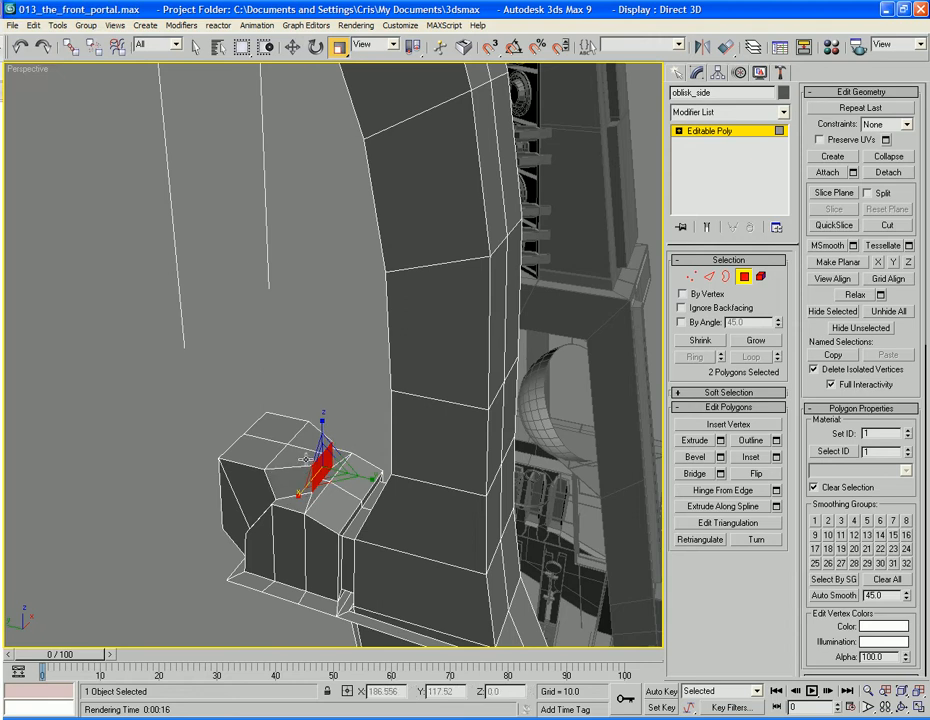
middle_click_drag(305, 459, 381, 478)
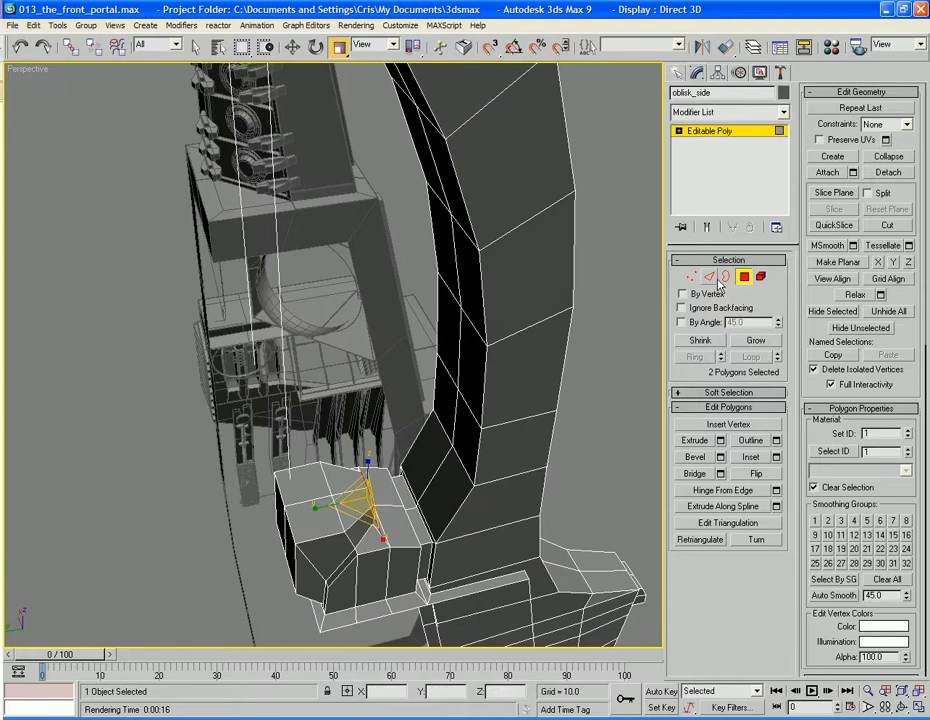
Scale the two middle edges across the raised section's top to 75% along X.
left_click(709, 277)
left_click(325, 482)
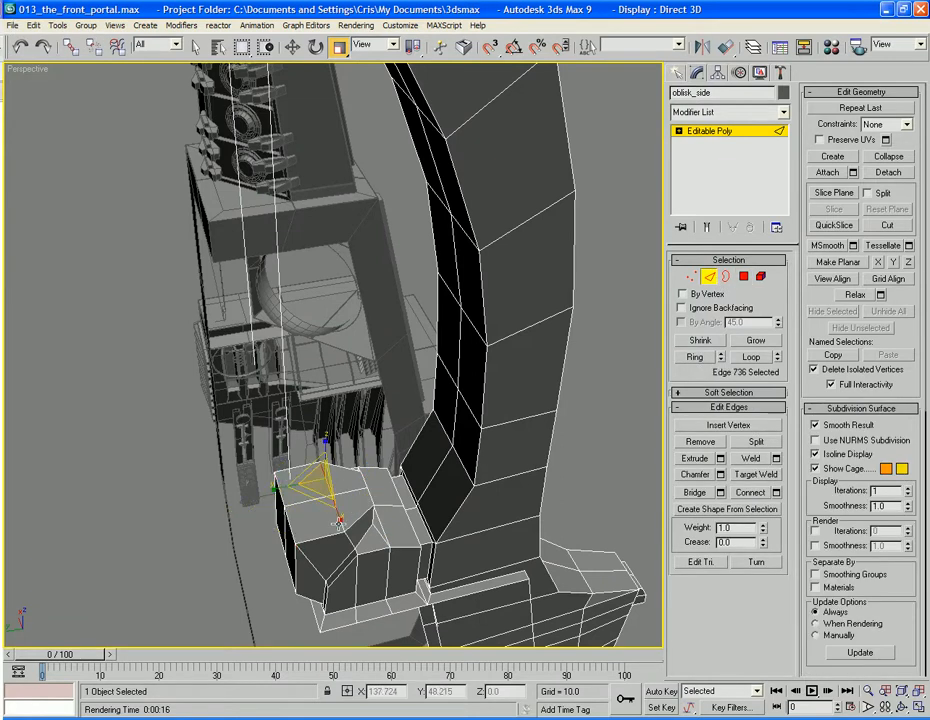
left_click(338, 521, "ctrl")
left_click_drag(348, 540, 343, 528)
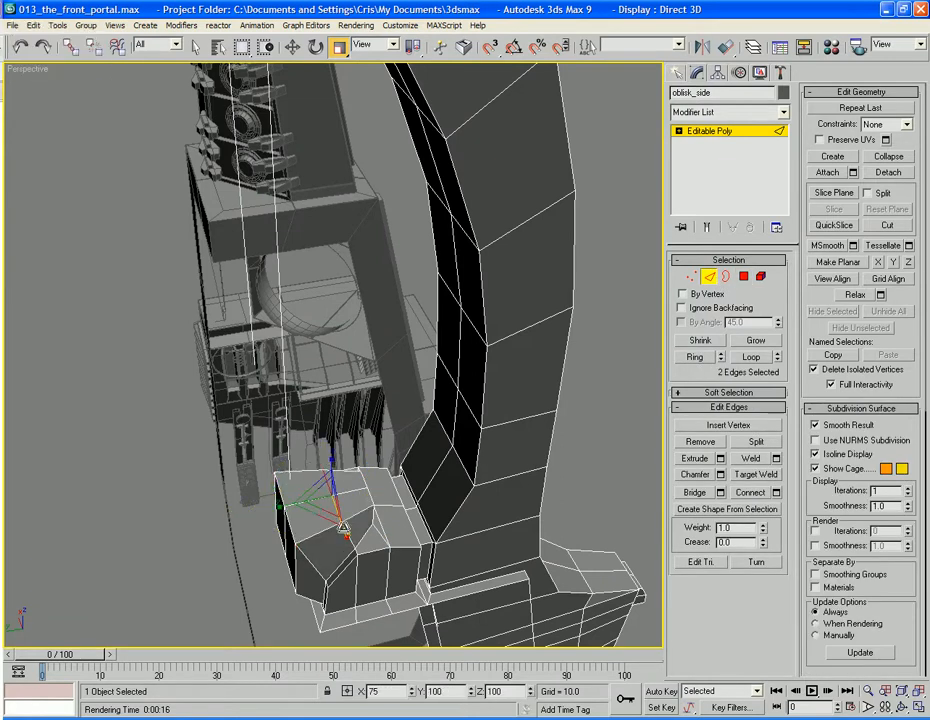
middle_click_drag(343, 524, 324, 470, "alt")
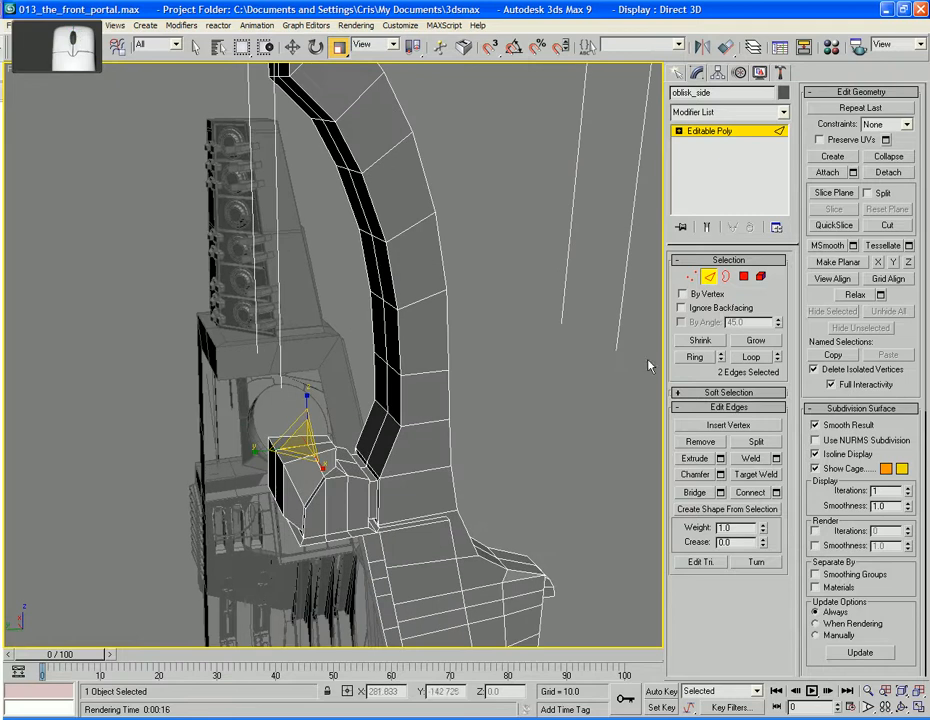
Extrude the raised section's four top polygons with height 0 and pull them up to about Z 96.83 as a column.
left_click(744, 276)
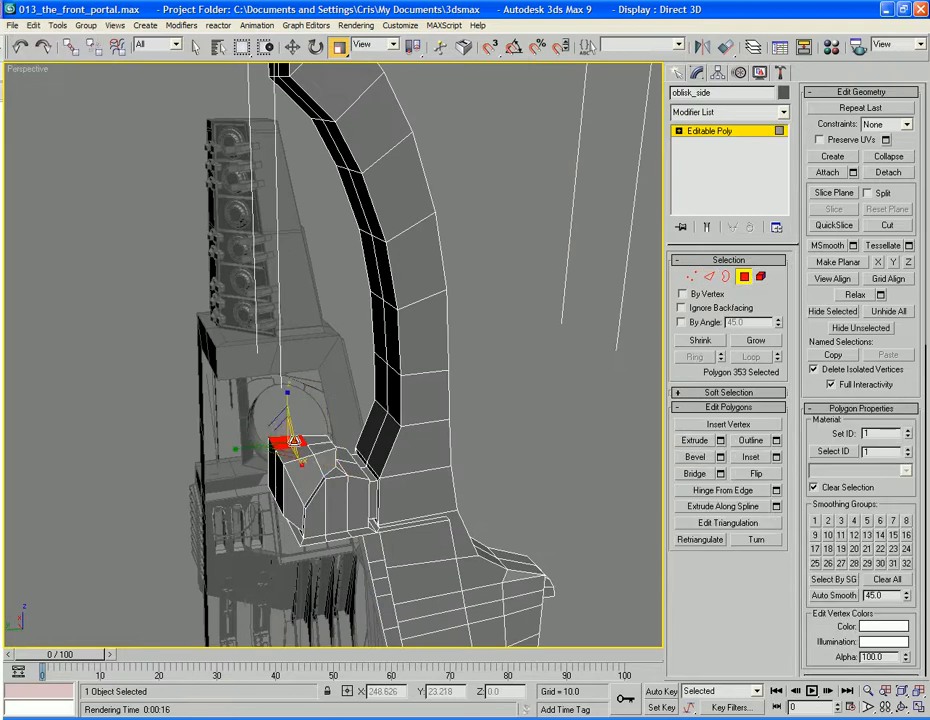
left_click(300, 450, "ctrl")
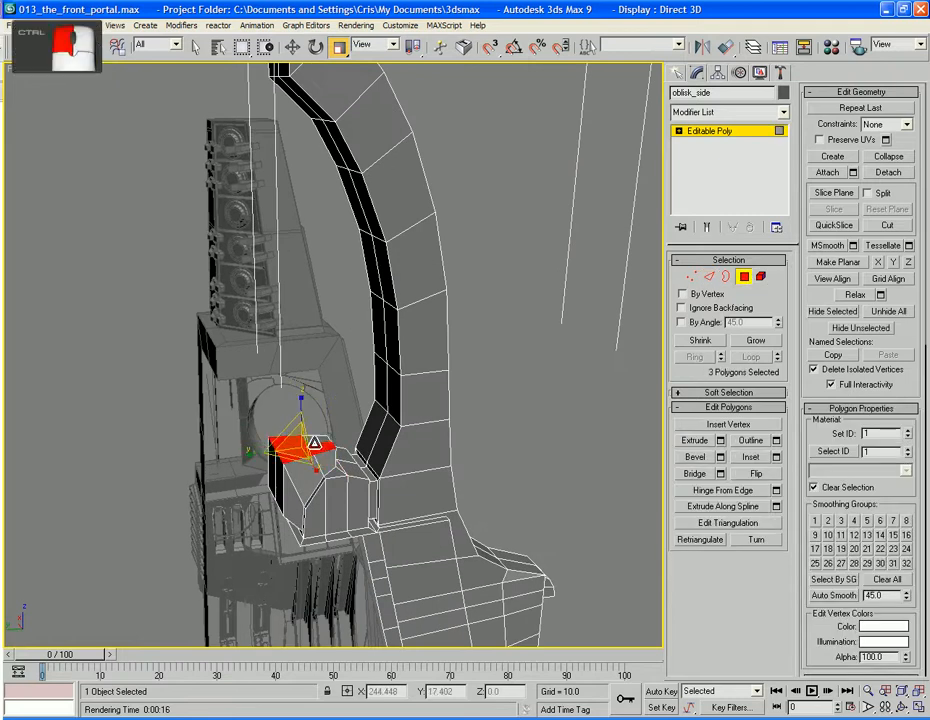
left_click(720, 441)
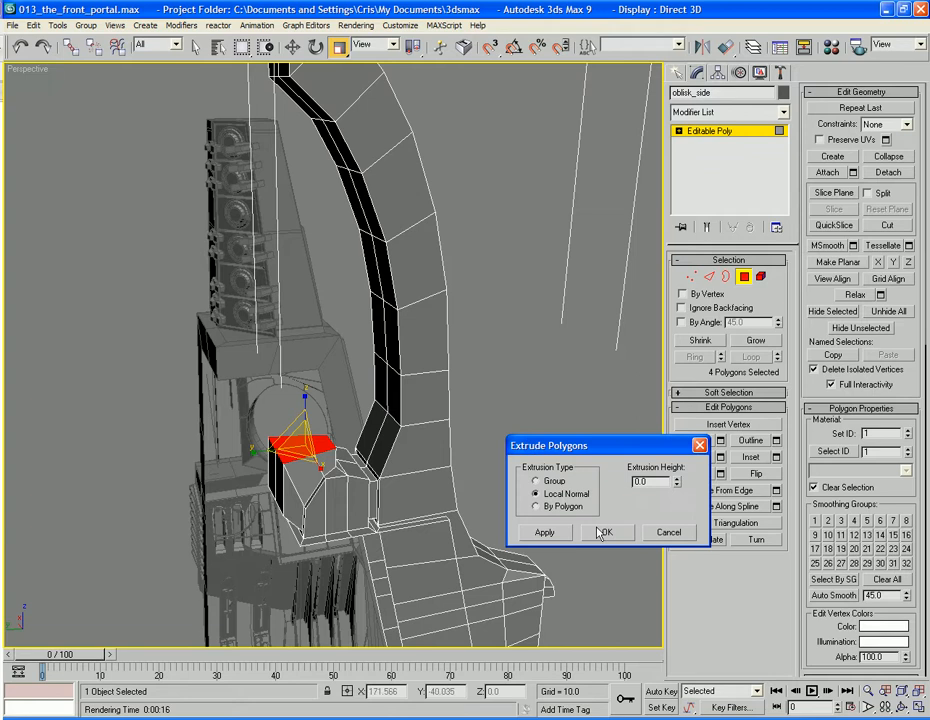
left_click(606, 532)
key("w")
left_click_drag(304, 405, 298, 239)
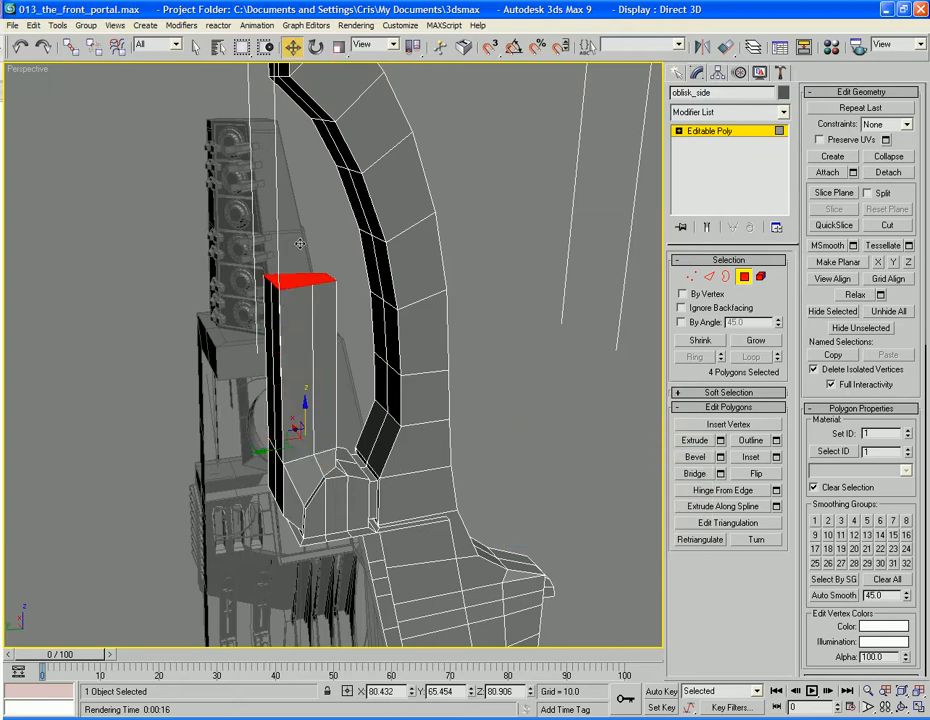
middle_click_drag(341, 326, 432, 372, "alt")
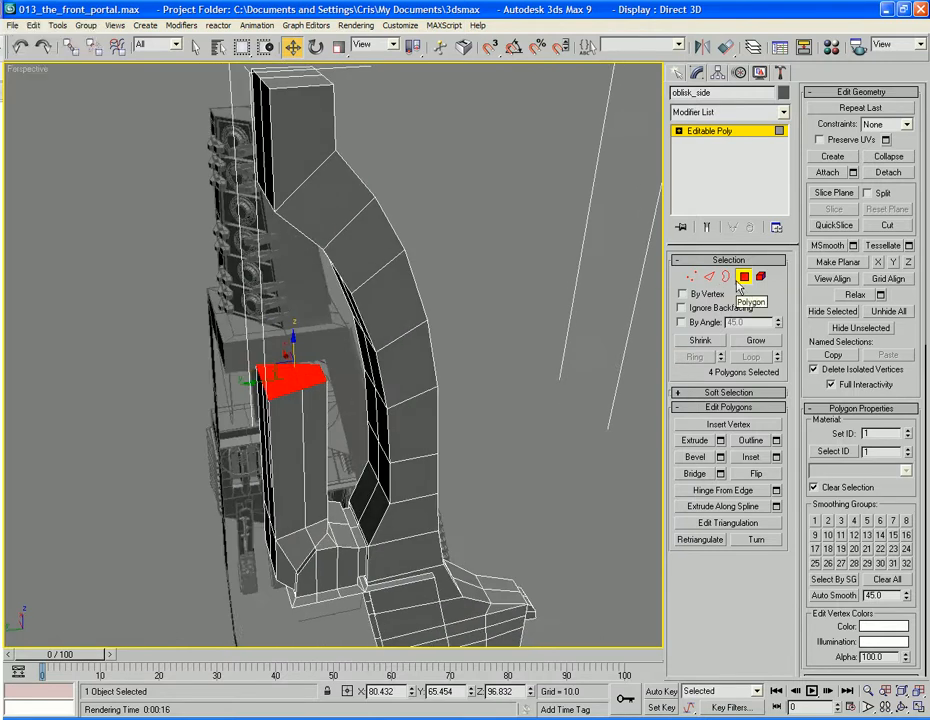
Lower the two outer edges of the column's top to about Z 93.76.
left_click(709, 276)
middle_click_drag(317, 397, 332, 373, "alt")
left_click(320, 375)
left_click(322, 377, "ctrl")
left_click_drag(293, 328, 298, 359)
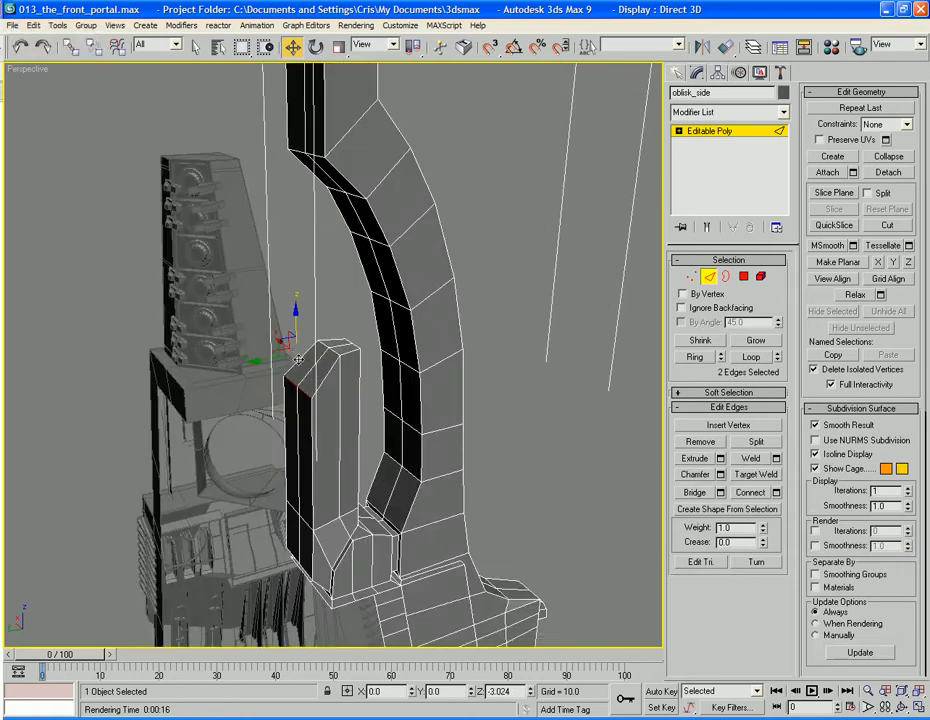
middle_click_drag(298, 355, 312, 344, "alt")
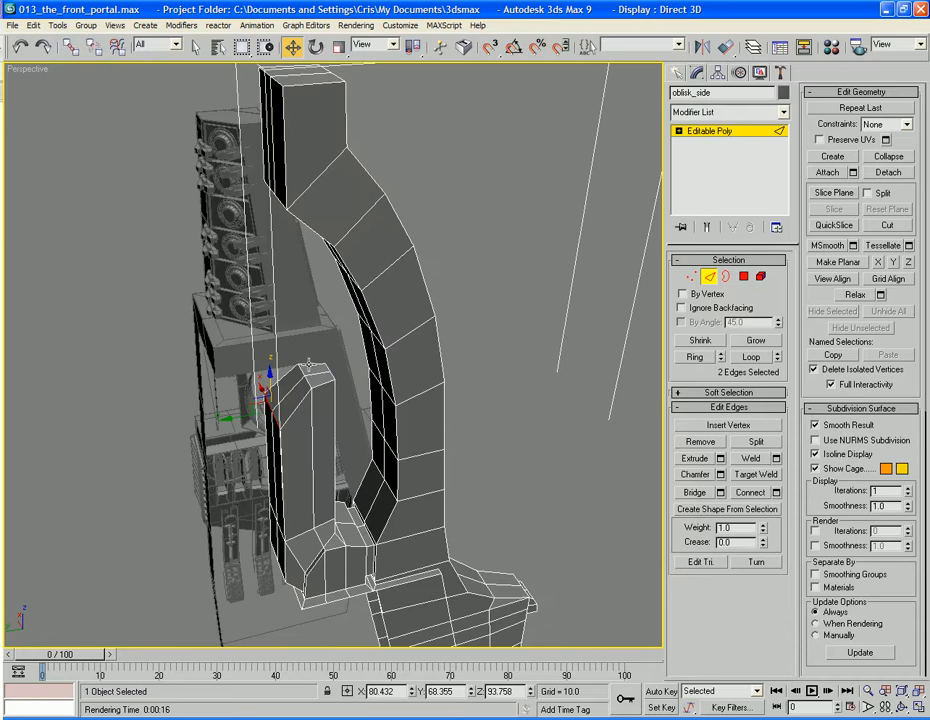
Move the two middle edges across the column's top outward and slightly up to about Y 67.29, Z 97.32.
left_click(305, 381, "ctrl")
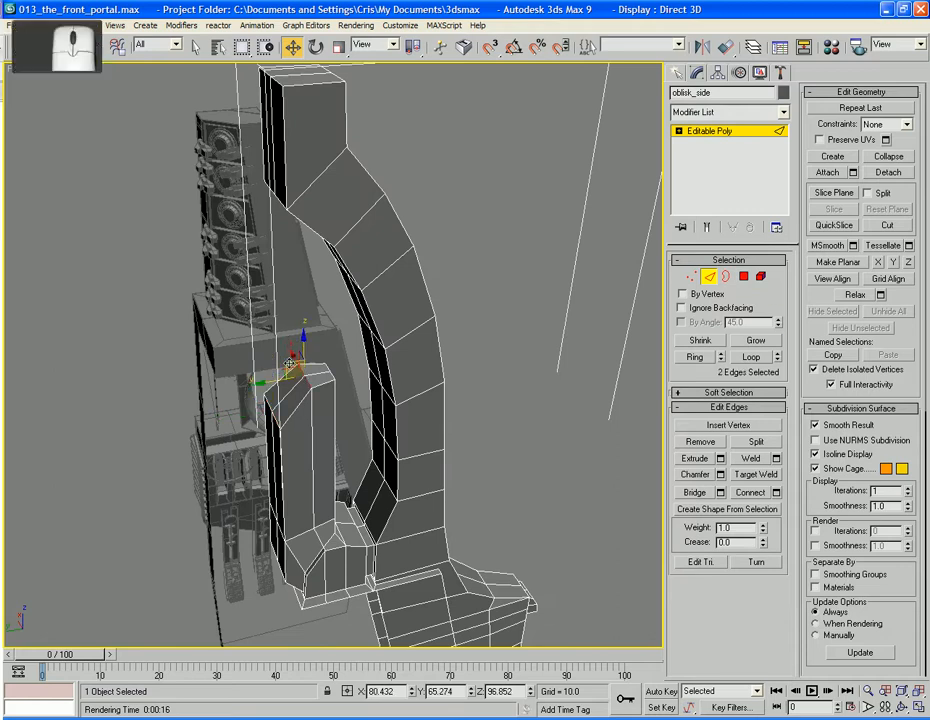
left_click_drag(290, 363, 267, 361)
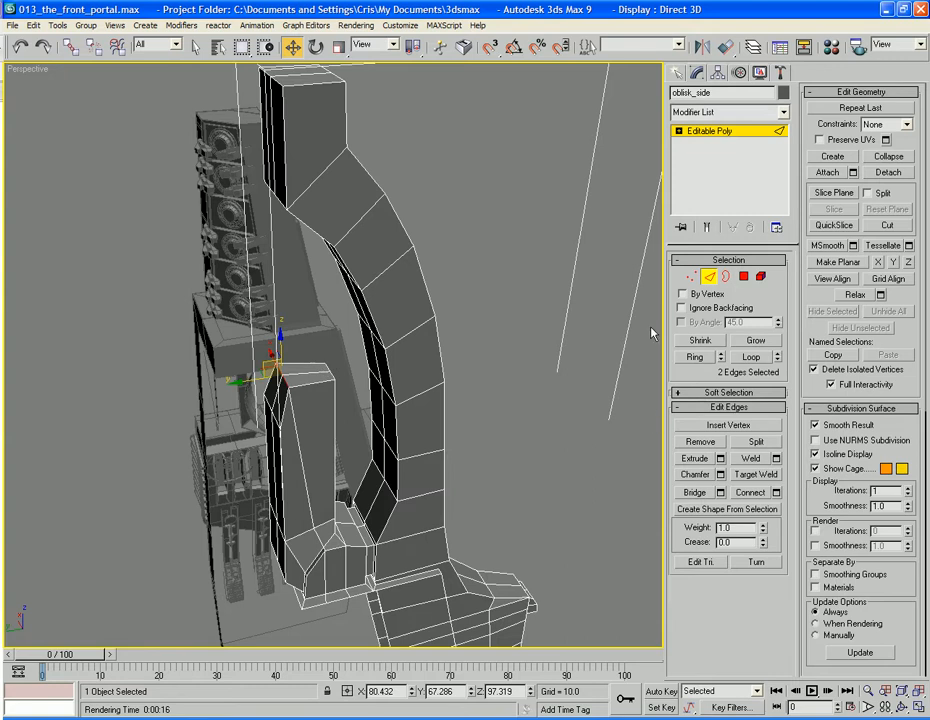
middle_click_drag(305, 490, 309, 464, "alt")
Connect the ring of eight vertical edges around the column with two horizontal edge loops.
left_click_drag(280, 460, 280, 460)
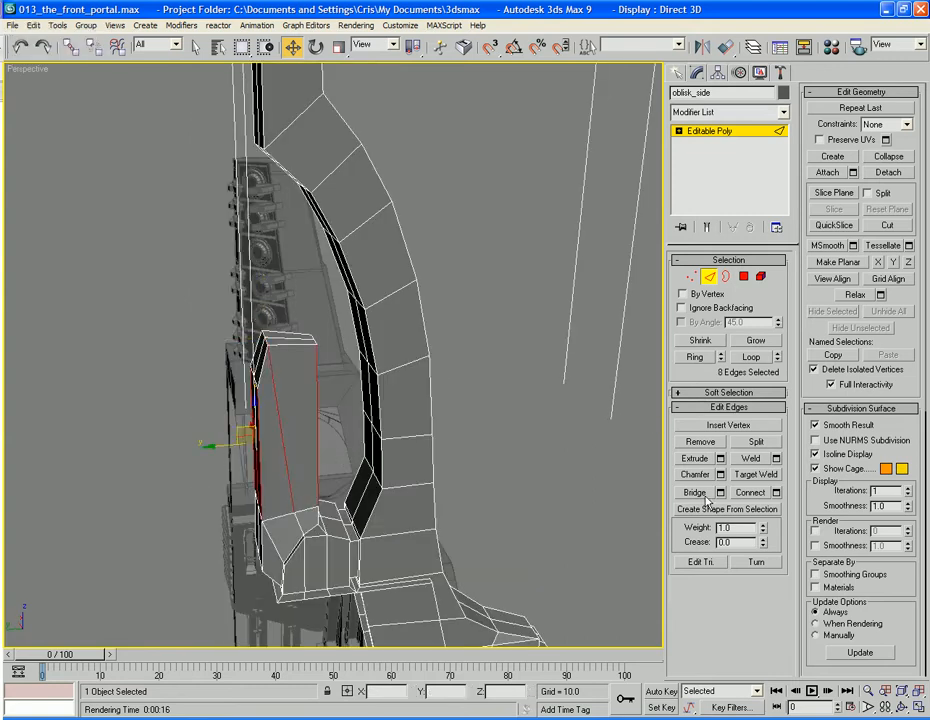
left_click(760, 498)
middle_click_drag(381, 461, 347, 437, "alt")
Move the column's two arm-side top edges out and up to about Y 68.53, Z 101.06 to form a pointed tip.
left_click(349, 410)
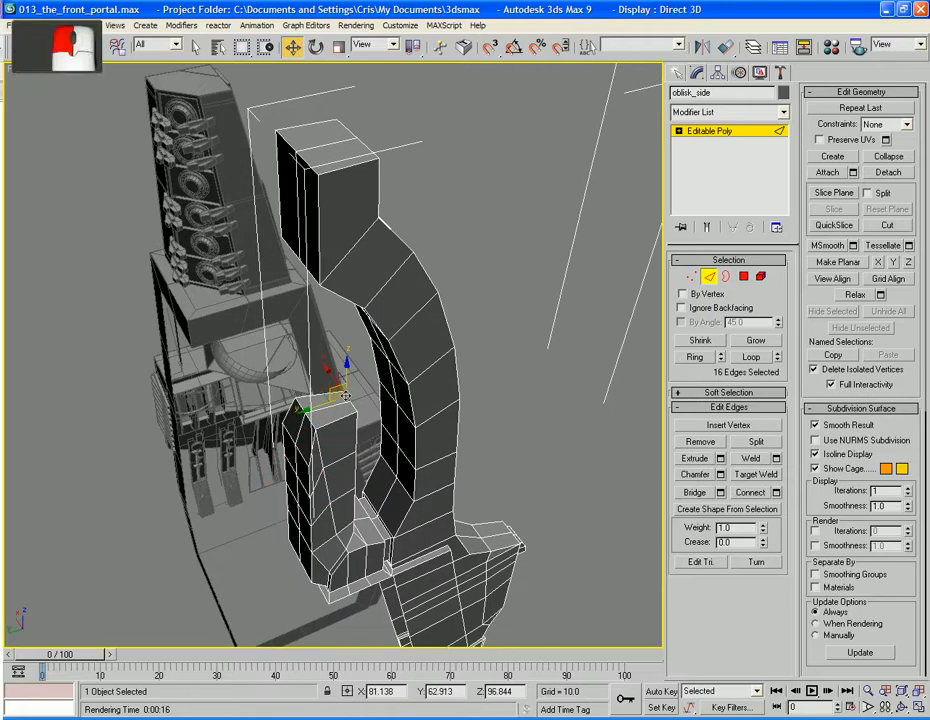
left_click(352, 408, "ctrl")
left_click_drag(343, 388, 277, 386)
middle_click_drag(293, 425, 312, 403, "alt")
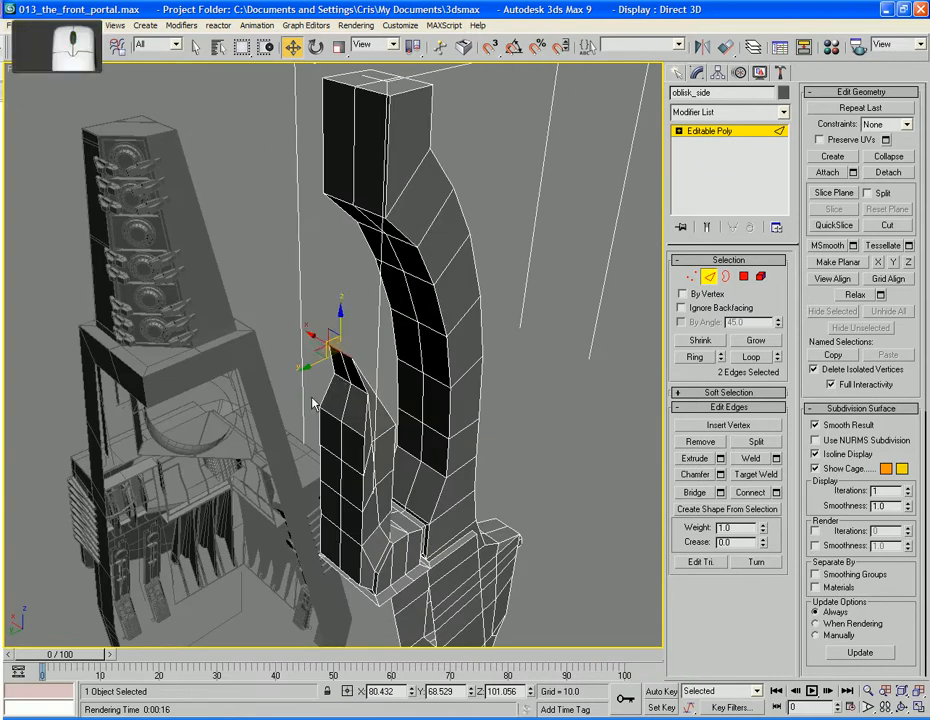
Move the two front edges just below the column's tip outward to about Y 68.46.
left_click(346, 386)
left_click(358, 390, "ctrl")
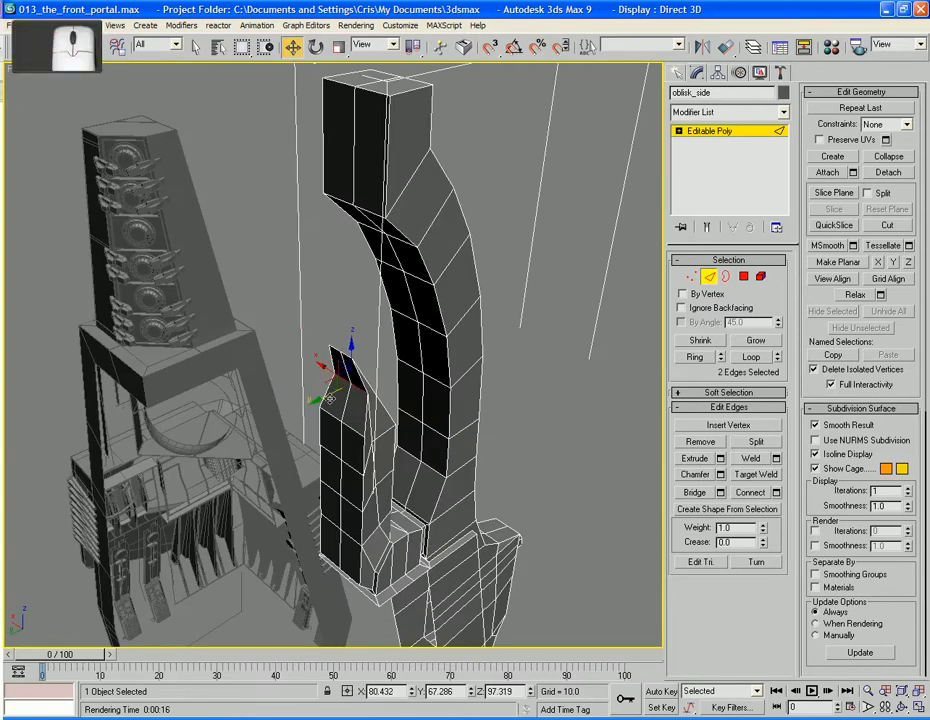
left_click_drag(325, 397, 315, 402)
middle_click_drag(343, 403, 326, 319, "alt")
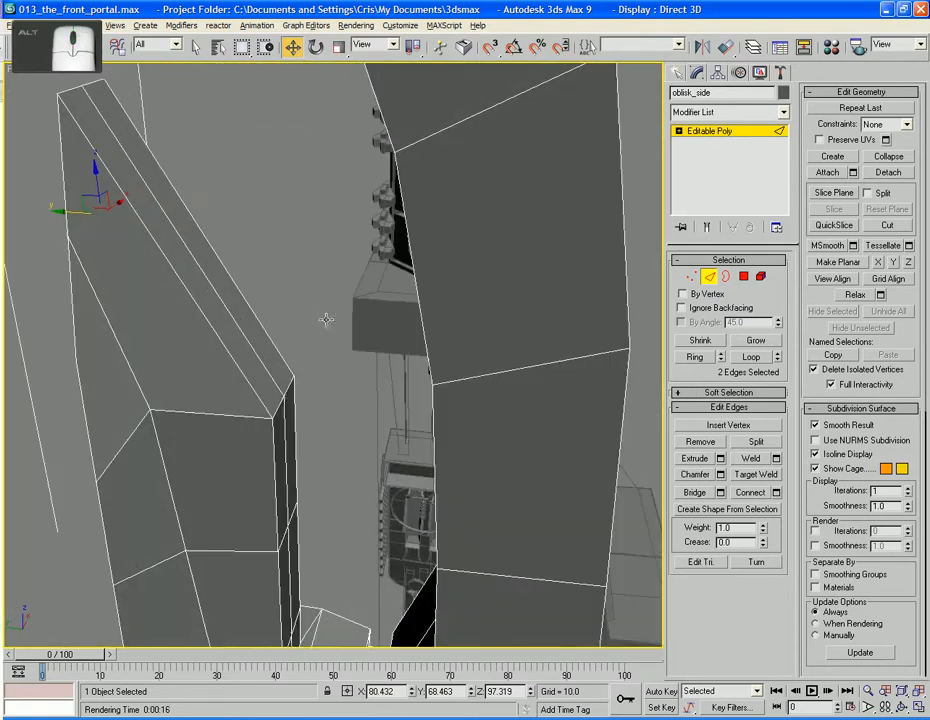
Move the upper pair of connected edges on the column's arm-facing side to about Y 64.75, Z 96.42.
left_click(285, 392)
left_click(276, 410, "ctrl")
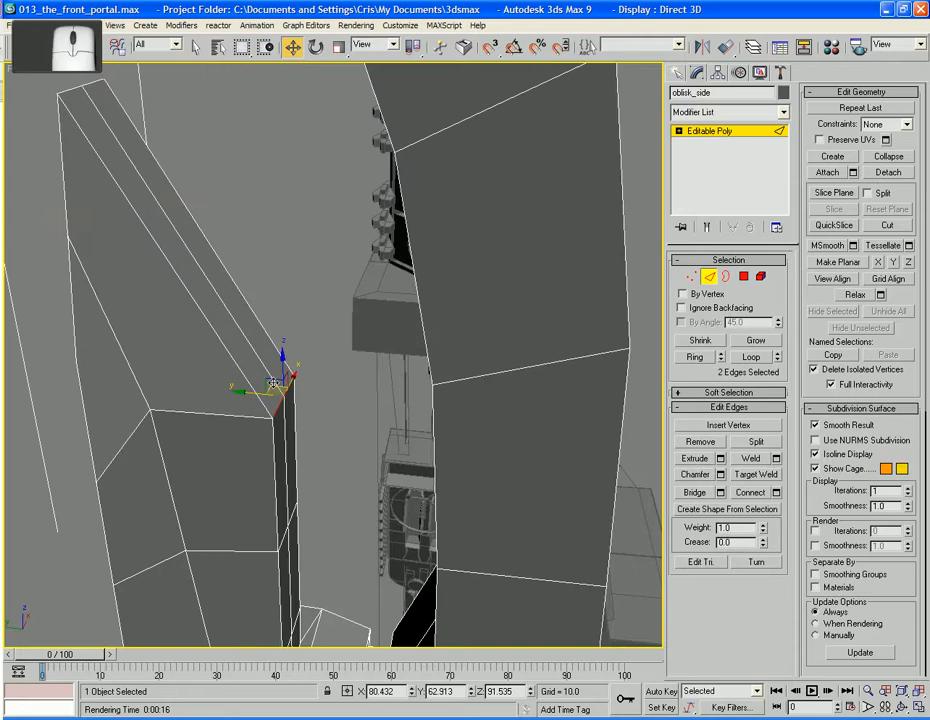
left_click_drag(272, 383, 205, 232)
middle_click_drag(224, 336, 314, 452, "alt")
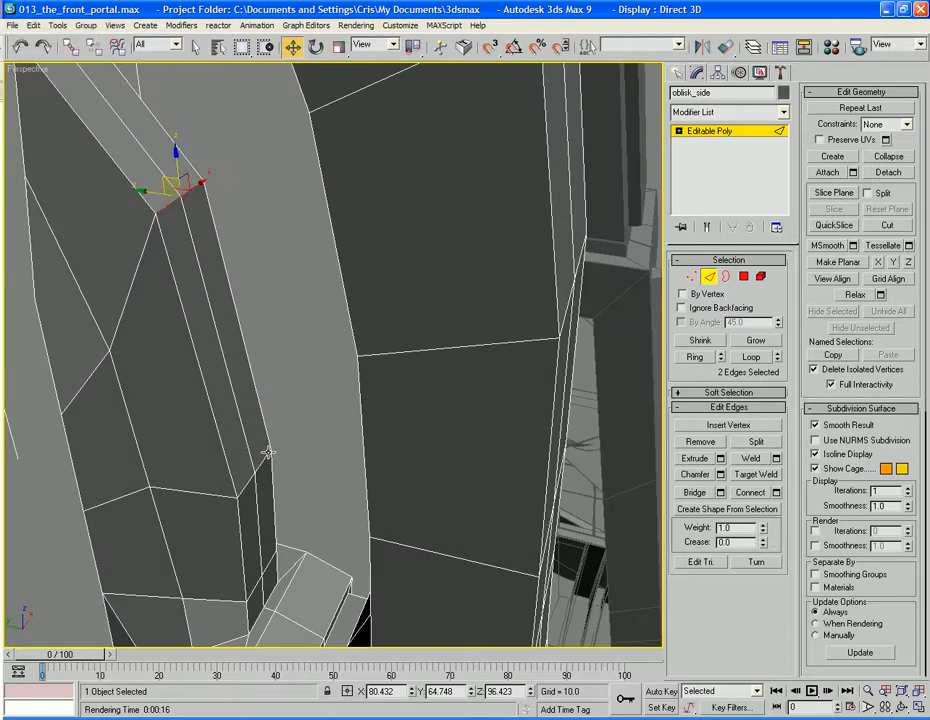
Move the next lower pair of edges on the column's arm-facing side to about Y 63.39, Z 89.86.
left_click(266, 490)
left_click(243, 487, "ctrl")
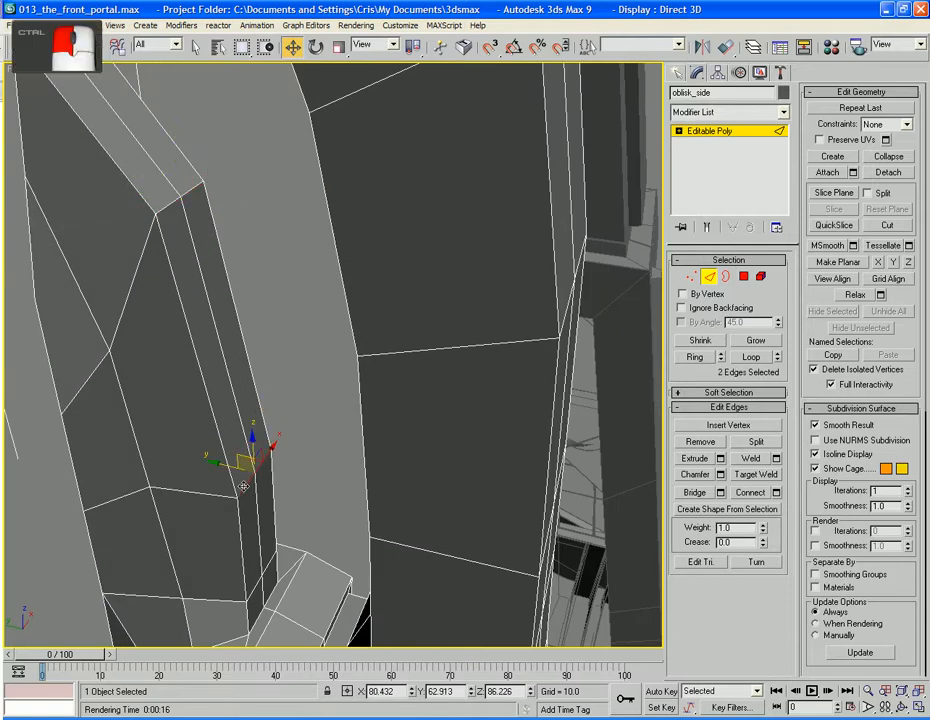
left_click_drag(244, 452, 229, 371)
scroll(234, 385, "down", 5)
middle_click_drag(236, 388, 301, 335, "alt")
middle_click_drag(296, 383, 522, 399, "alt")
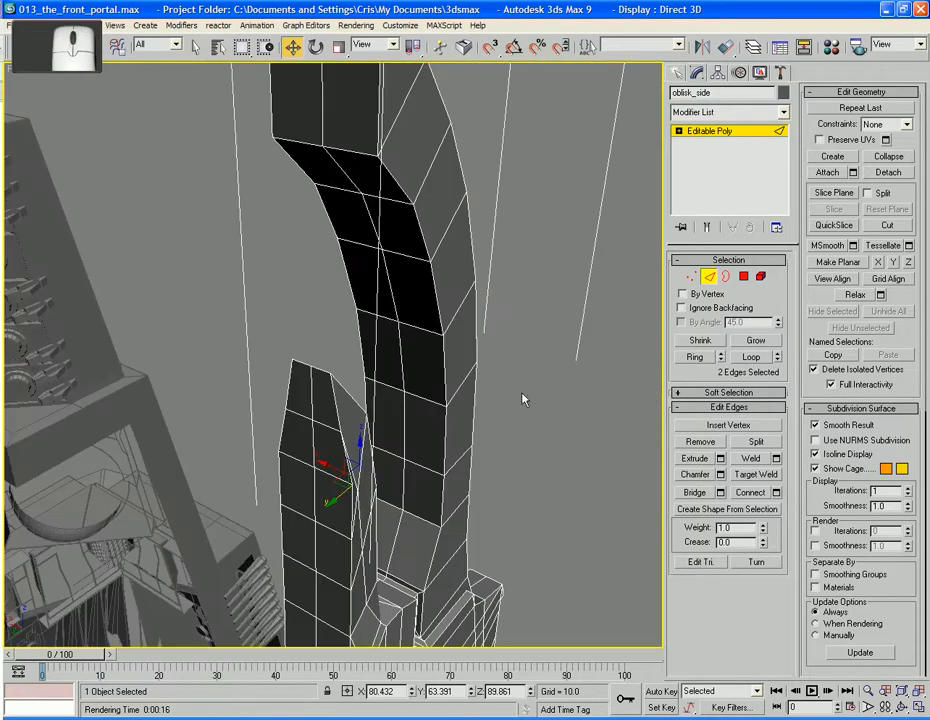
Scale the two edges at the very tip of the column inward along X to narrow the point.
left_click(690, 277)
middle_click_drag(453, 449, 330, 507, "alt")
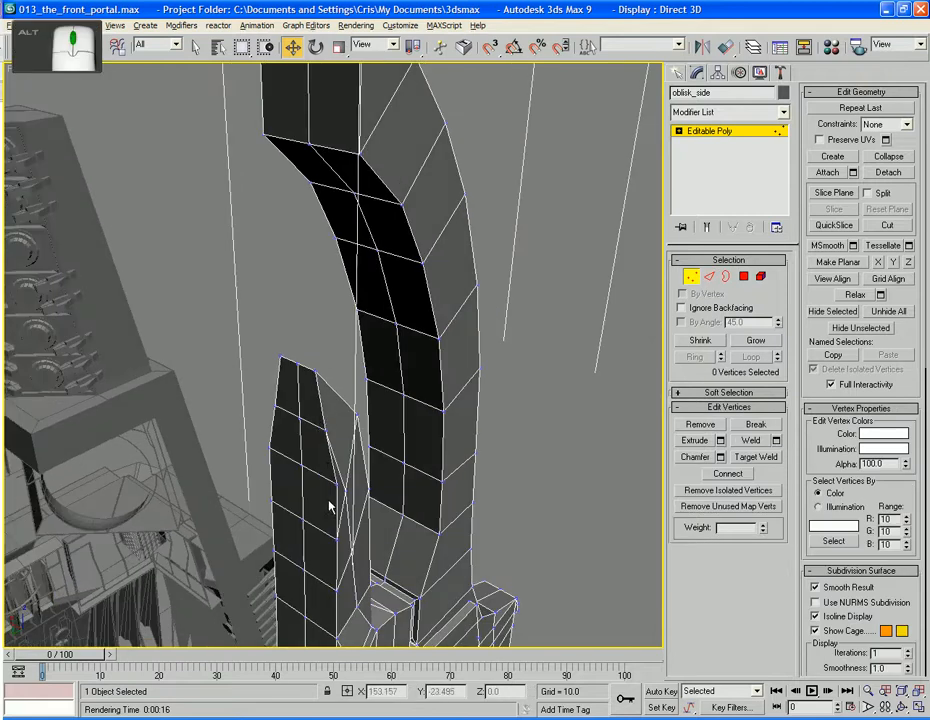
left_click(327, 436)
middle_click_drag(327, 436, 631, 375, "alt")
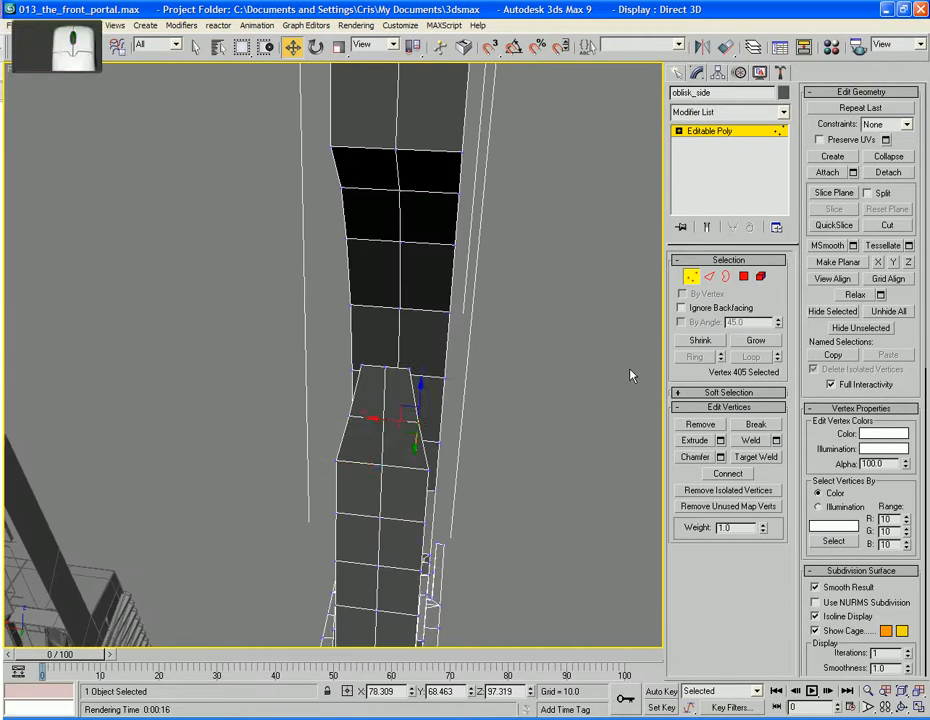
left_click(711, 278)
left_click(386, 423, "ctrl")
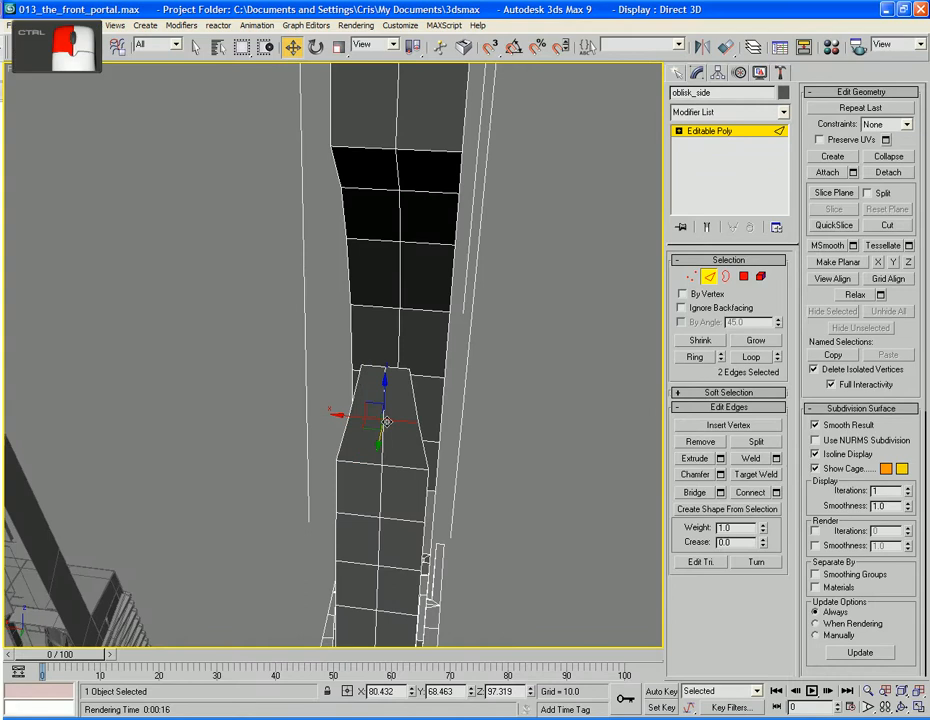
key("r")
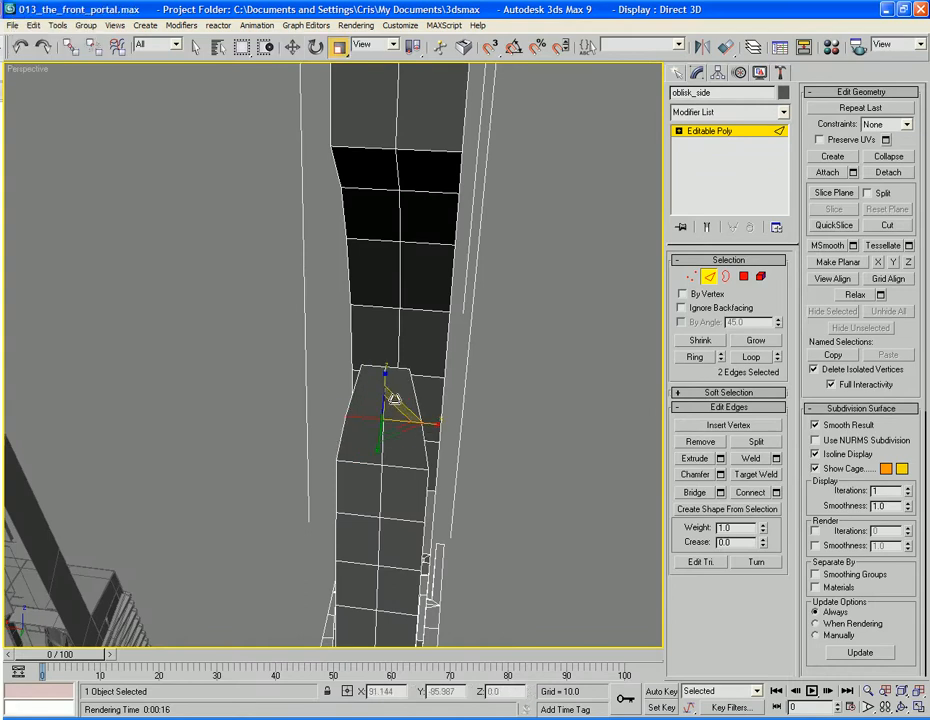
left_click(398, 371)
left_click(374, 368, "ctrl")
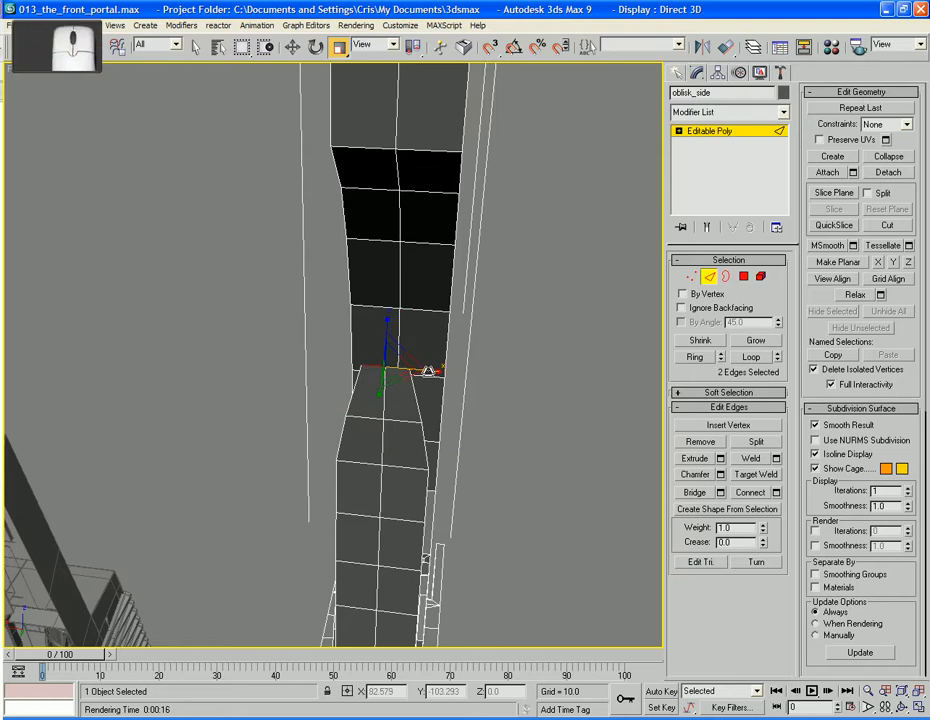
left_click_drag(428, 371, 411, 370)
Scale the two front edges just below the column's tip slightly inward along X.
left_click(396, 424)
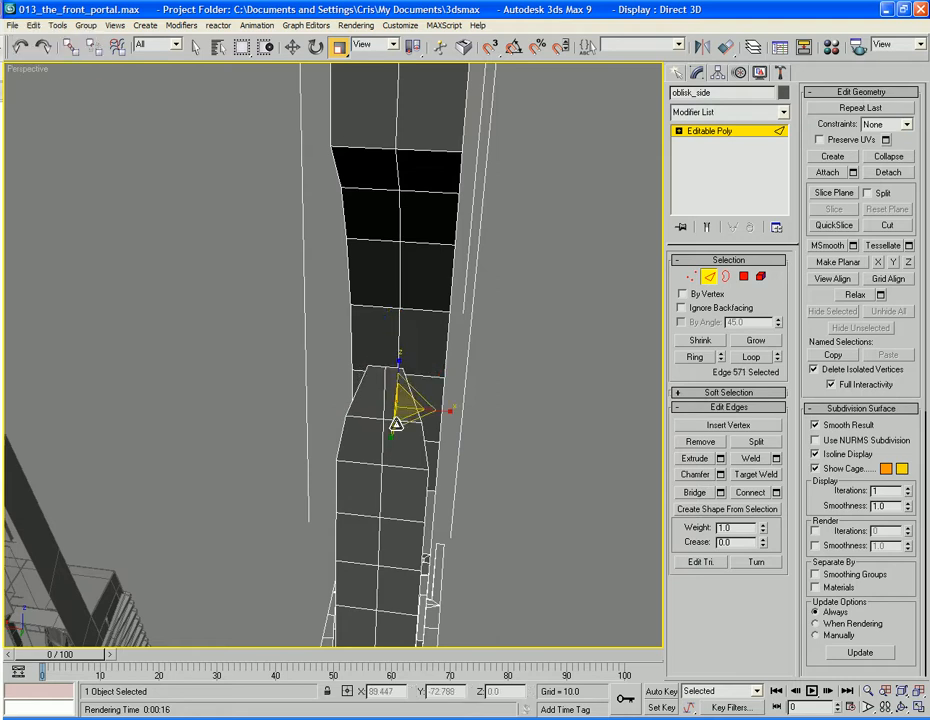
left_click(366, 422)
left_click(413, 421, "ctrl")
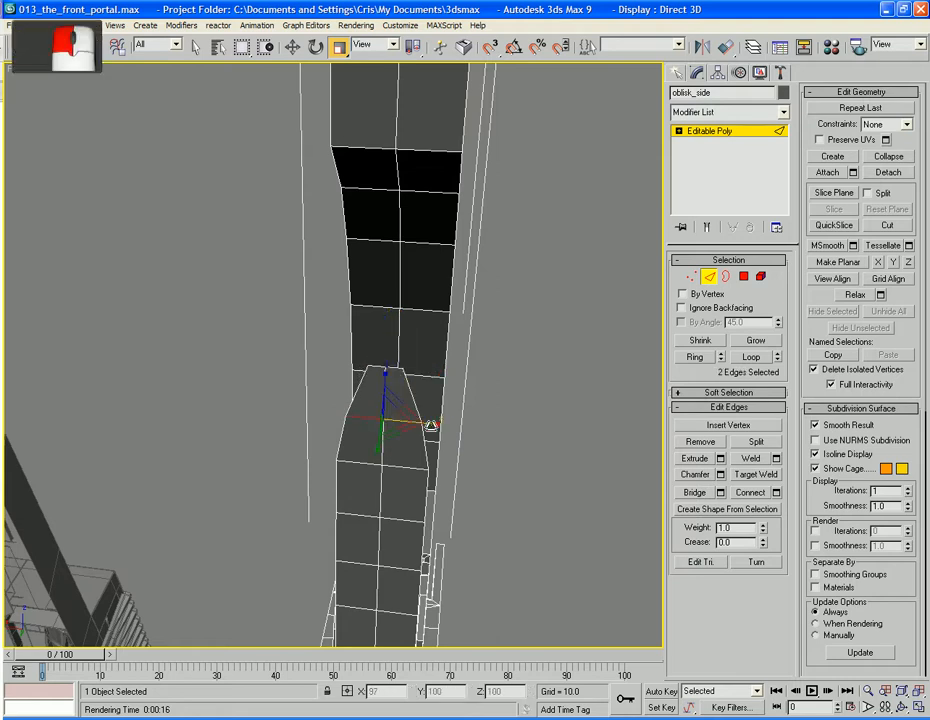
left_click_drag(431, 425, 431, 425)
left_click(498, 454)
In the Left view, move the upper pair of middle vertices on the column's sides upward to even out the edge flow.
middle_click_drag(498, 454, 469, 442, "alt")
scroll(394, 459, "down", 3)
scroll(469, 442, "up", 5)
middle_click_drag(330, 458, 383, 380)
left_click(691, 277)
left_click(247, 362)
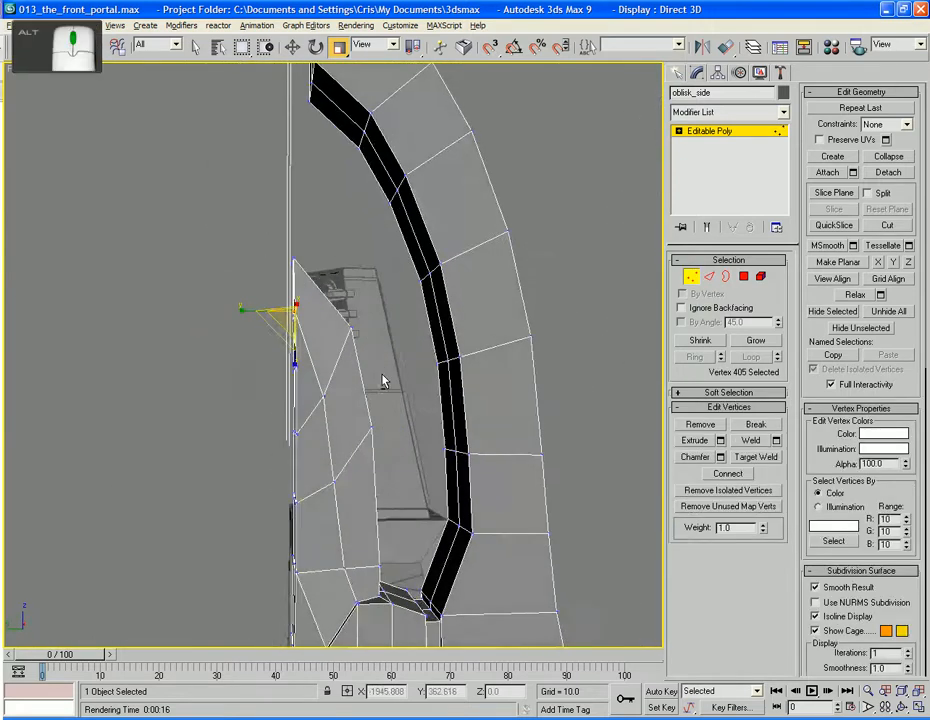
key("l")
middle_click_drag(297, 408, 300, 457)
scroll(321, 360, "up", 3)
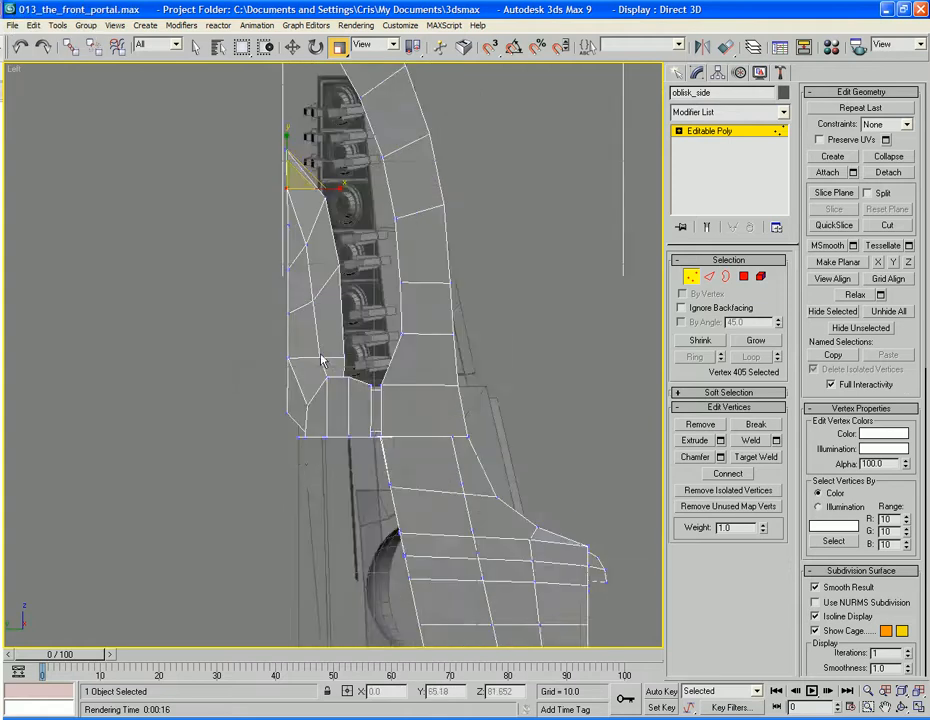
middle_click_drag(321, 360, 332, 450)
scroll(347, 477, "up", 3)
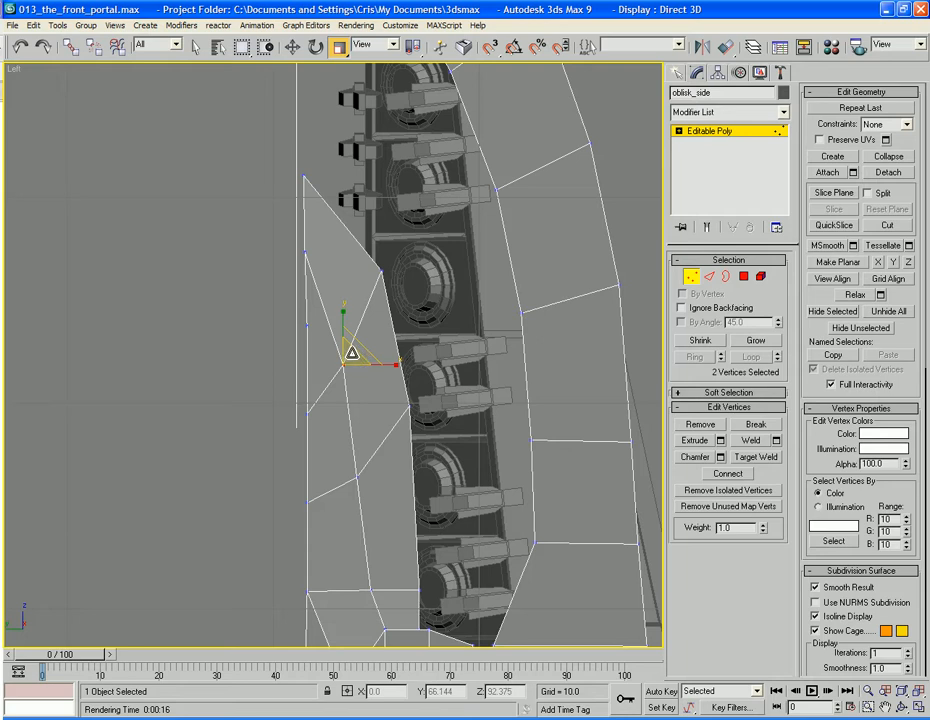
key("w")
left_click_drag(358, 351, 362, 319)
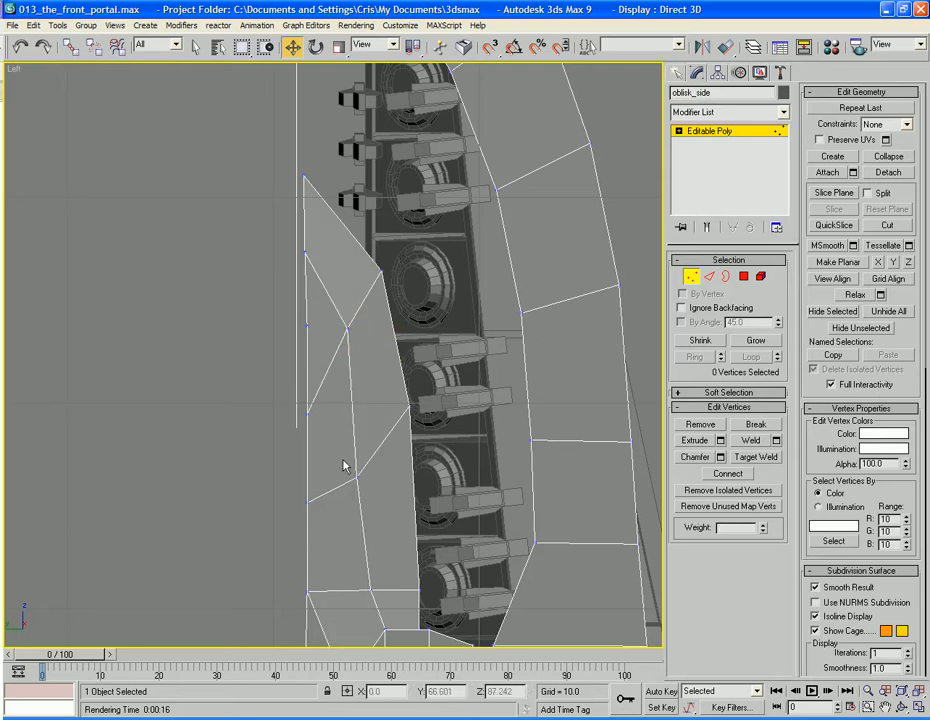
Move the next lower pair of middle vertices on the column's sides to about Y 65.84, Z 87.52.
left_click_drag(338, 455, 375, 443)
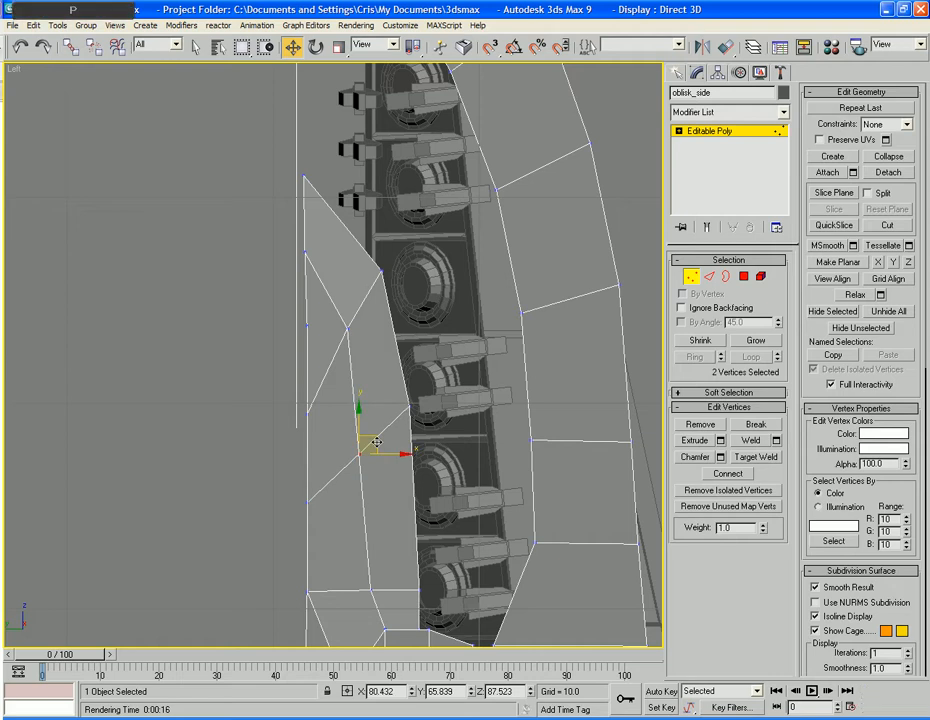
middle_click_drag(375, 443, 276, 530, "alt")
middle_click_drag(275, 527, 395, 288, "alt")
scroll(269, 445, "up", 3)
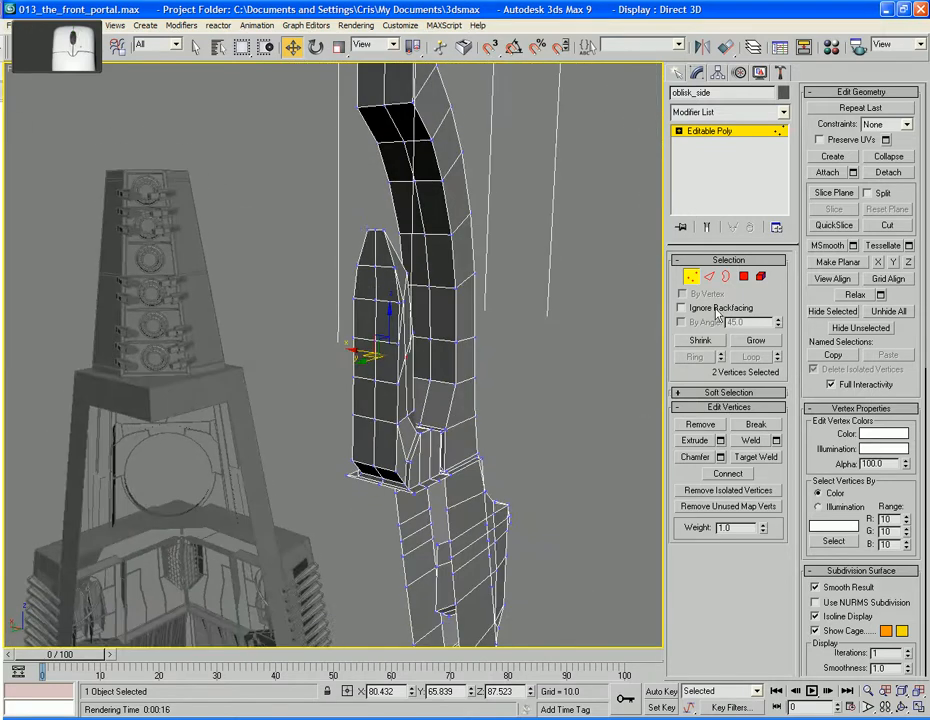
Inset the column's upper six and lower four front polygons as groups by 0.5, leaving a band between them.
key("4")
left_click(380, 316, "ctrl")
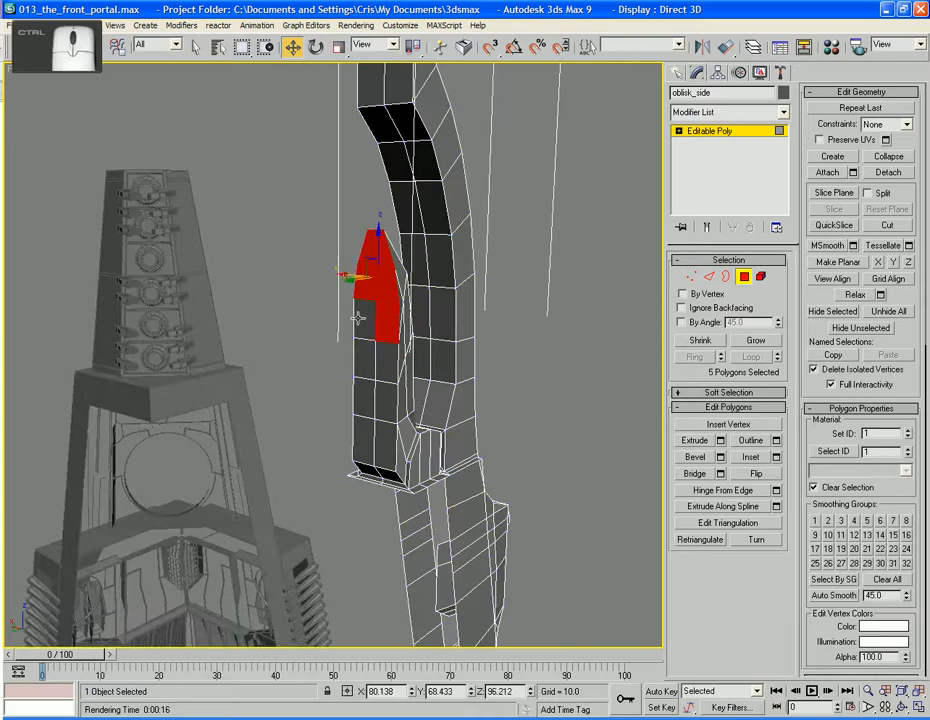
left_click(357, 317, "ctrl")
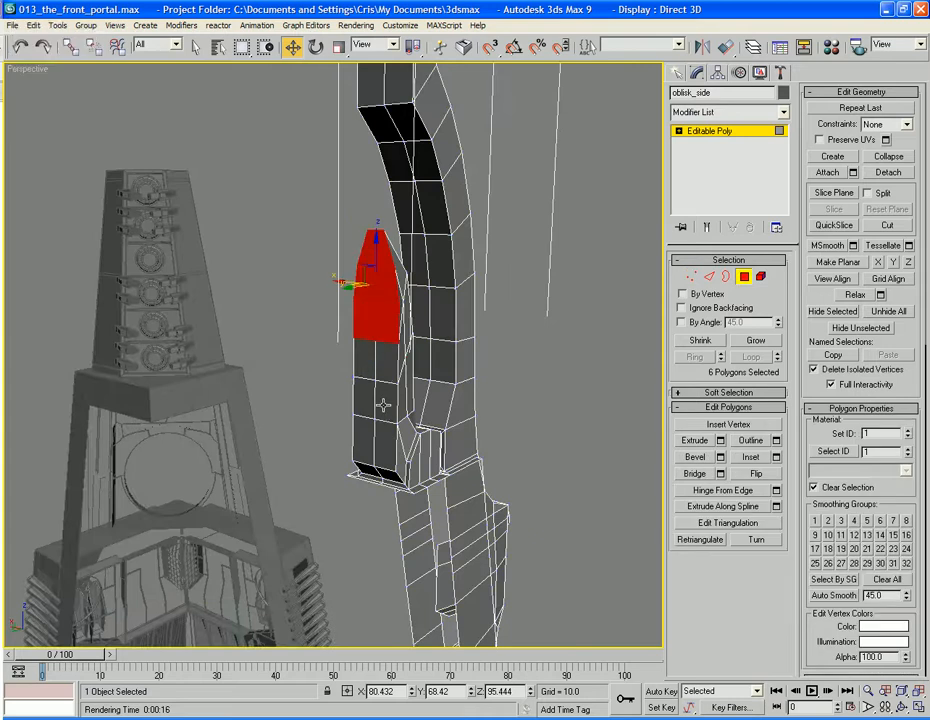
left_click(386, 398, "ctrl")
left_click(365, 419, "ctrl")
left_click(385, 445, "ctrl")
left_click(367, 403, "ctrl")
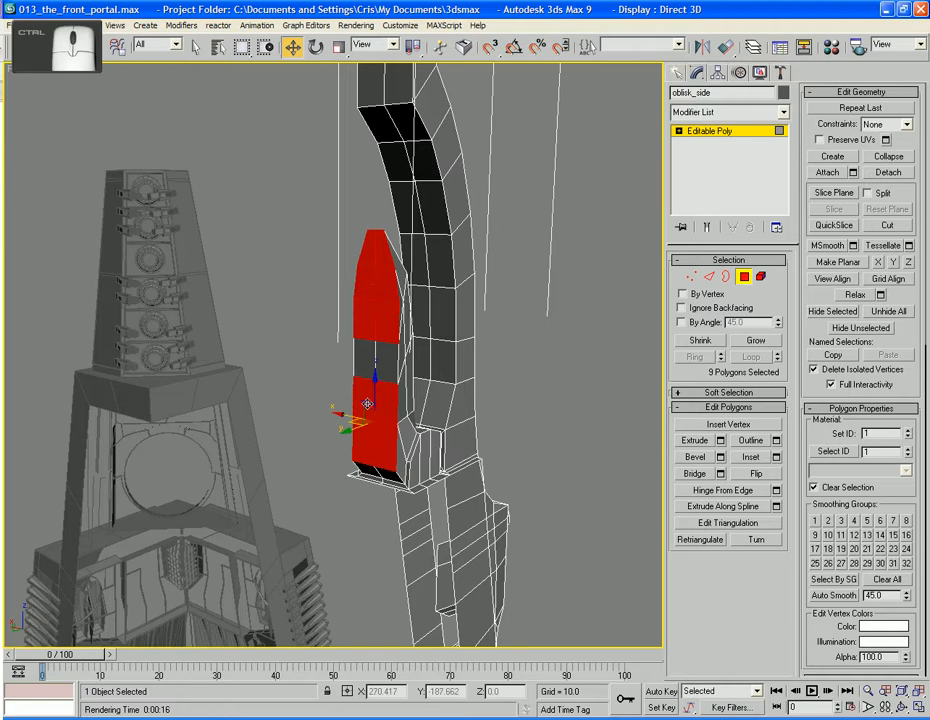
left_click(776, 457)
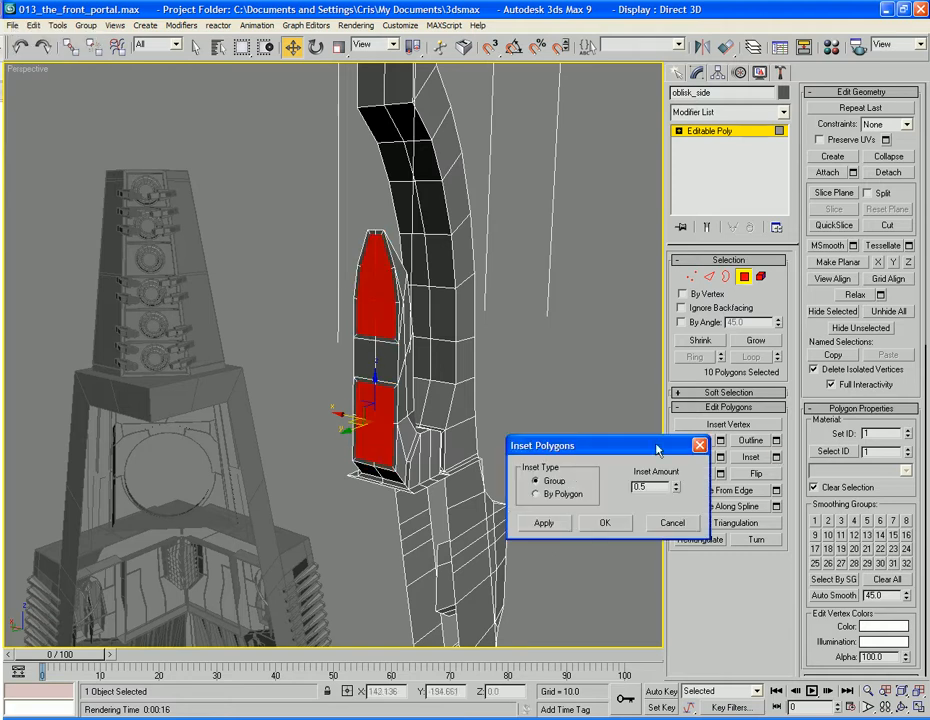
left_click(605, 523)
Extrude the two inset front panels inward by Local Normal to recess them into the column.
left_click(721, 441)
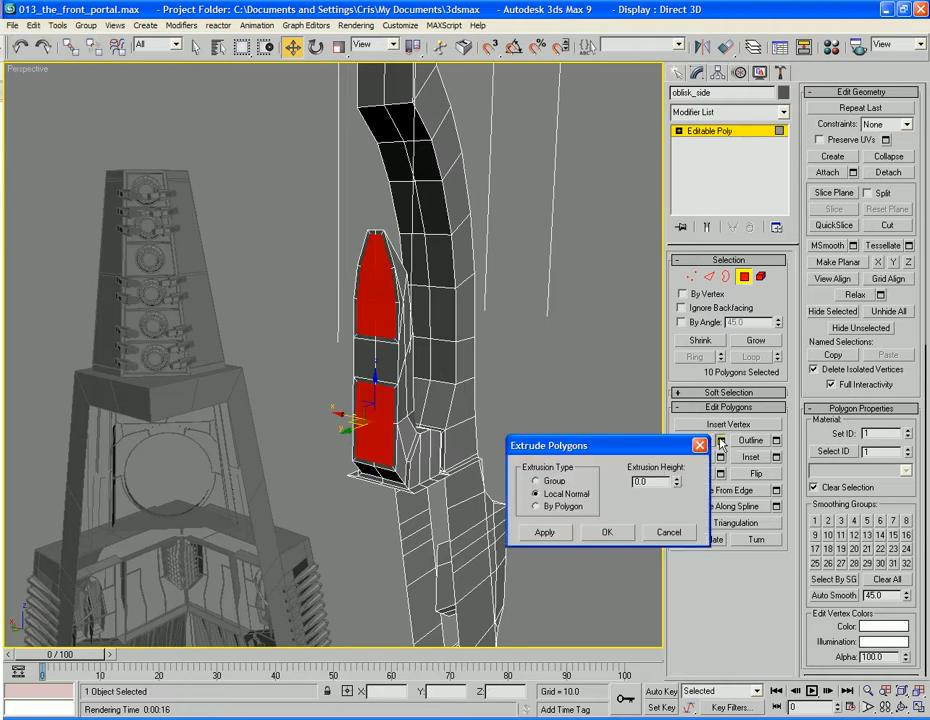
left_click_drag(678, 485, 681, 517)
left_click(606, 532)
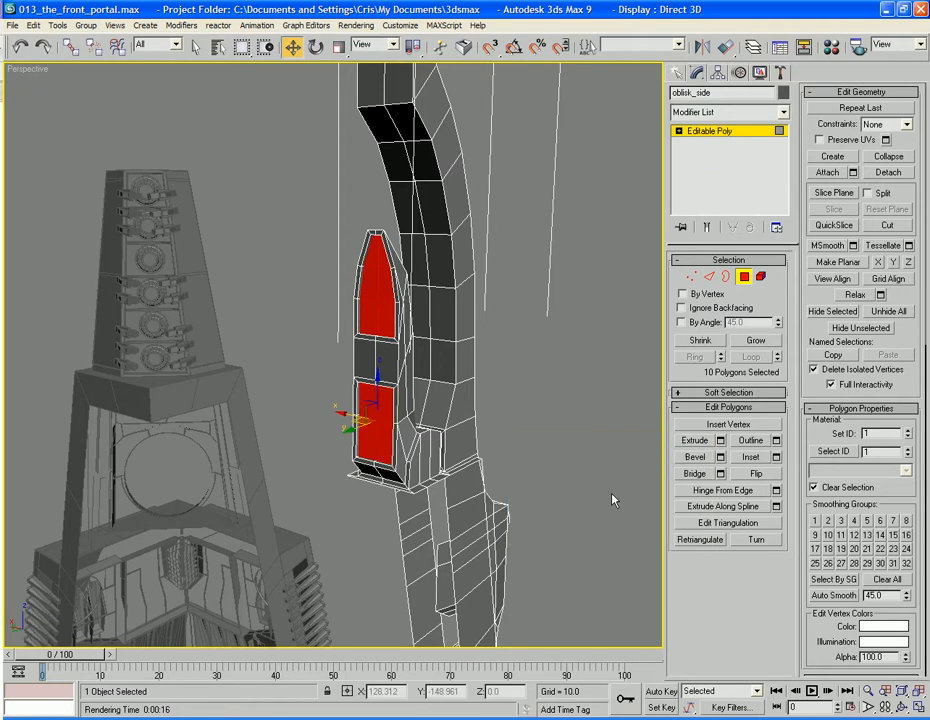
left_click(552, 448)
middle_click_drag(552, 448, 530, 402, "alt")
scroll(519, 460, "up", 3)
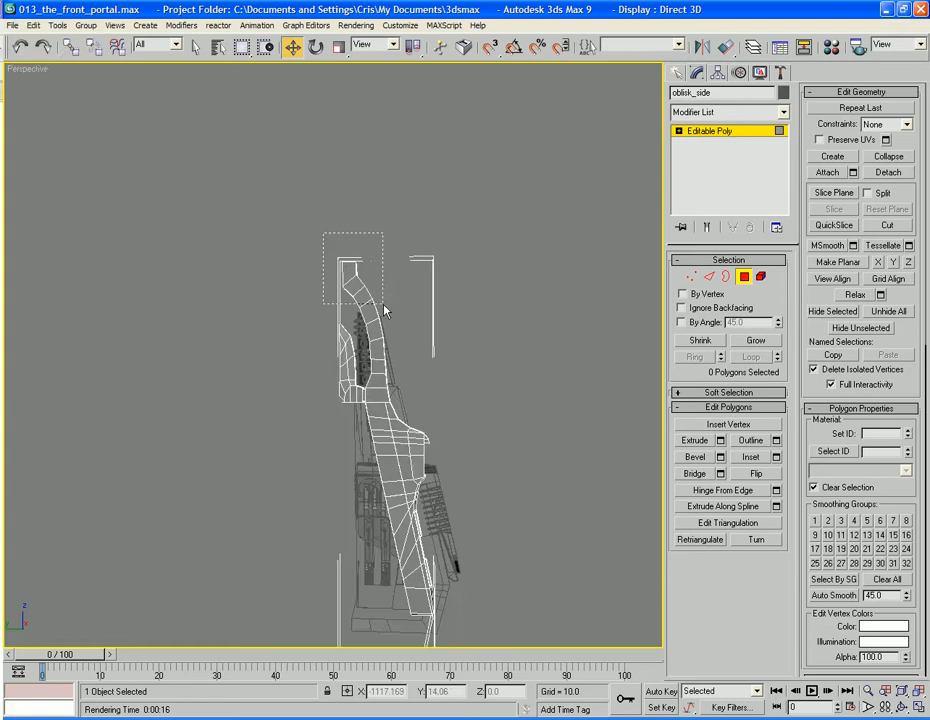
Select the curved upper arm's polygons, grow the selection by one ring, and apply an FFD 3x3x3 modifier to them.
left_click_drag(385, 310, 386, 310)
left_click_drag(437, 291, 365, 375, "ctrl")
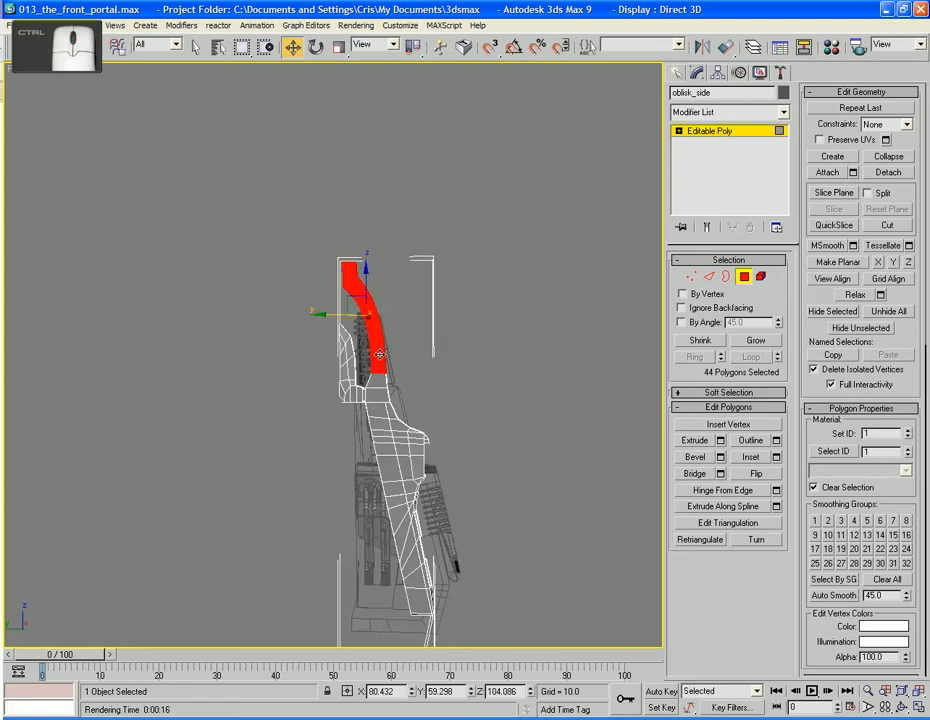
middle_click_drag(365, 375, 473, 308, "alt")
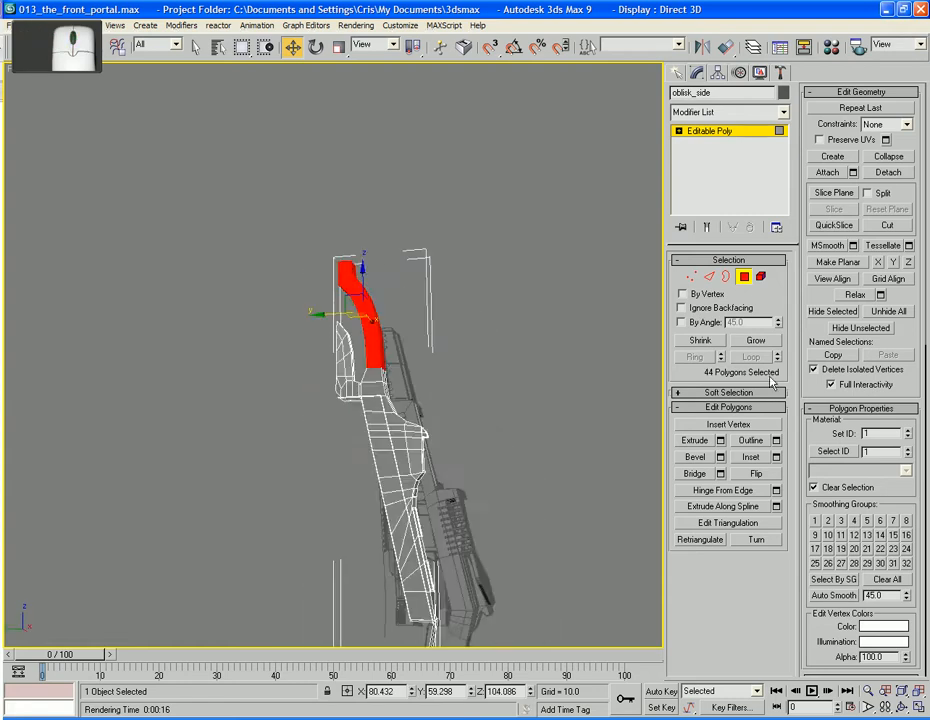
left_click(756, 340)
left_click(716, 112)
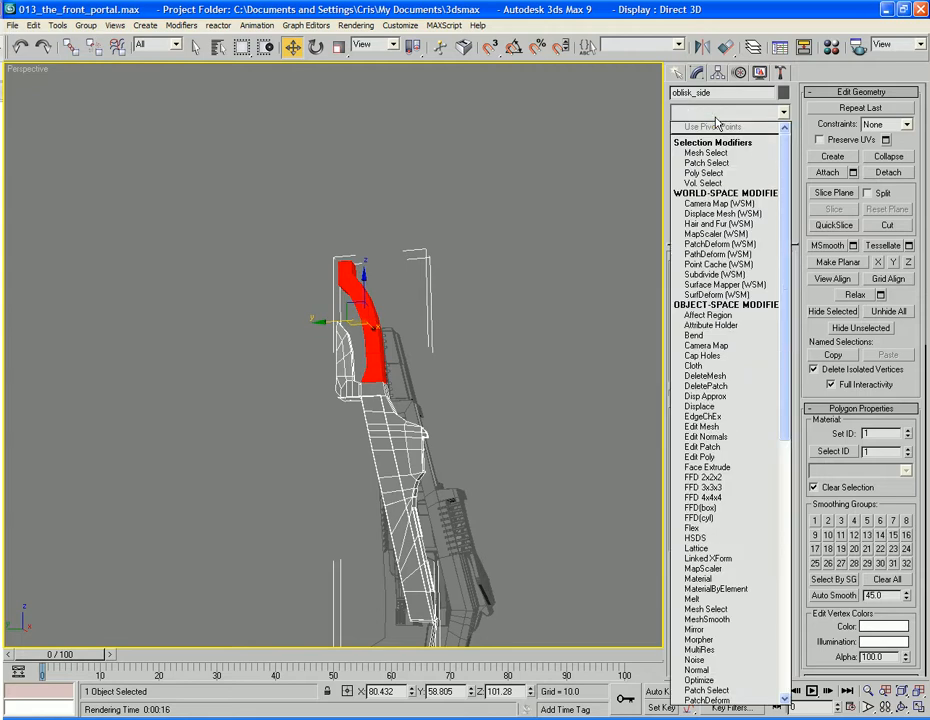
key("f")
key("f")
key("f")
key("Return")
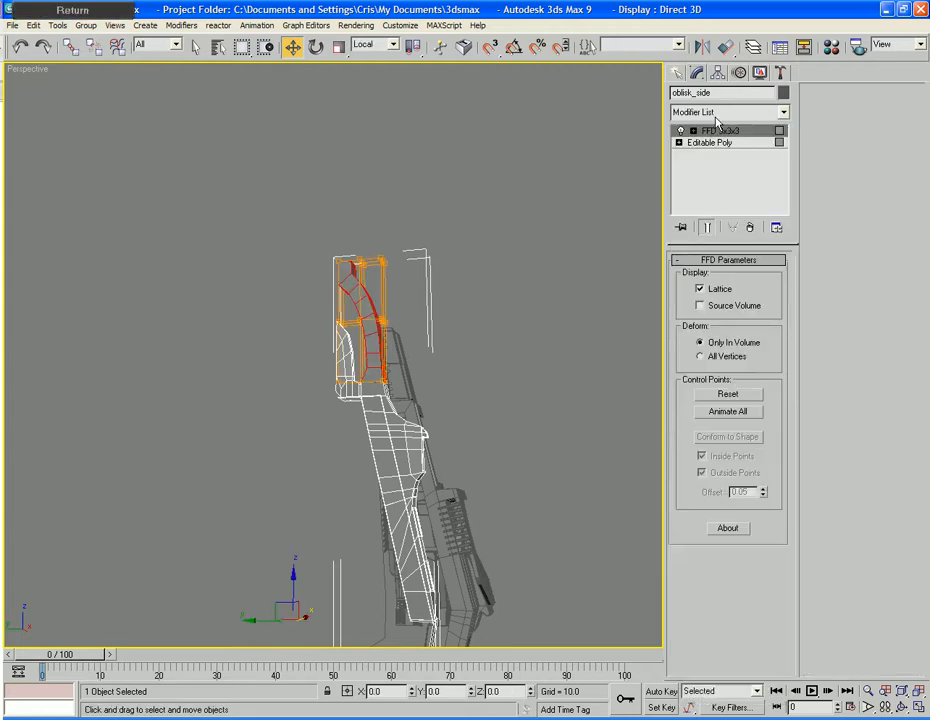
Scale the middle row of the arm's FFD control points to 26% along X to pinch its width.
mouse_move(484, 228)
middle_mouse_down("alt")
mouse_move(359, 276)
mouse_move(389, 273)
middle_mouse_up("alt")
left_click(716, 131)
mouse_move(475, 222)
middle_mouse_down("alt")
mouse_move(414, 219)
mouse_move(419, 255)
mouse_move(419, 230)
middle_mouse_up("alt")
scroll(415, 219, "up", 3)
left_click_drag(457, 255, 168, 357)
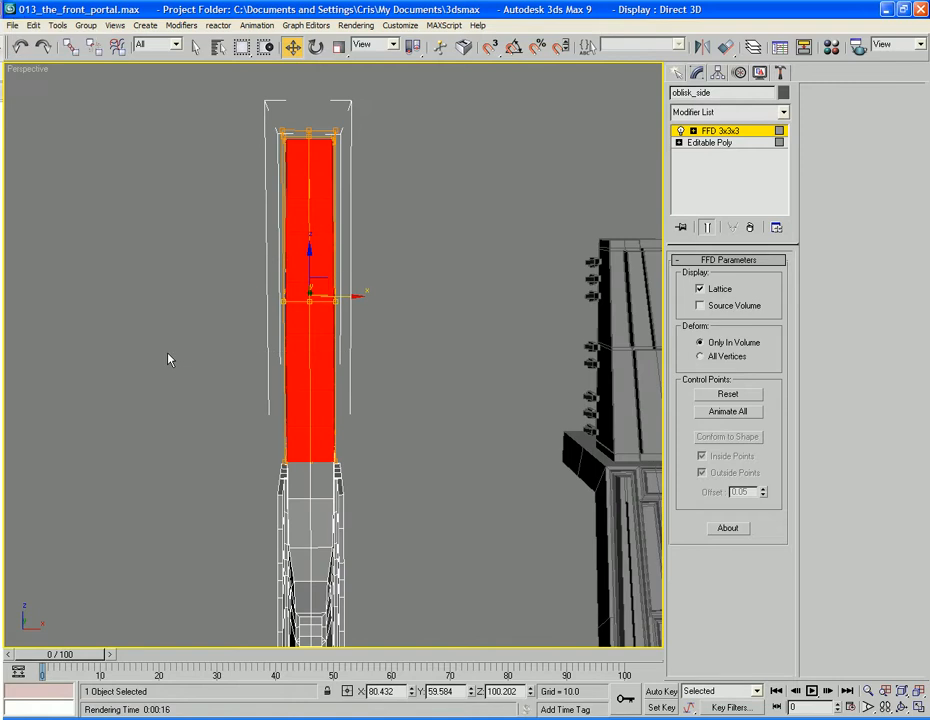
key("ctrl+r")
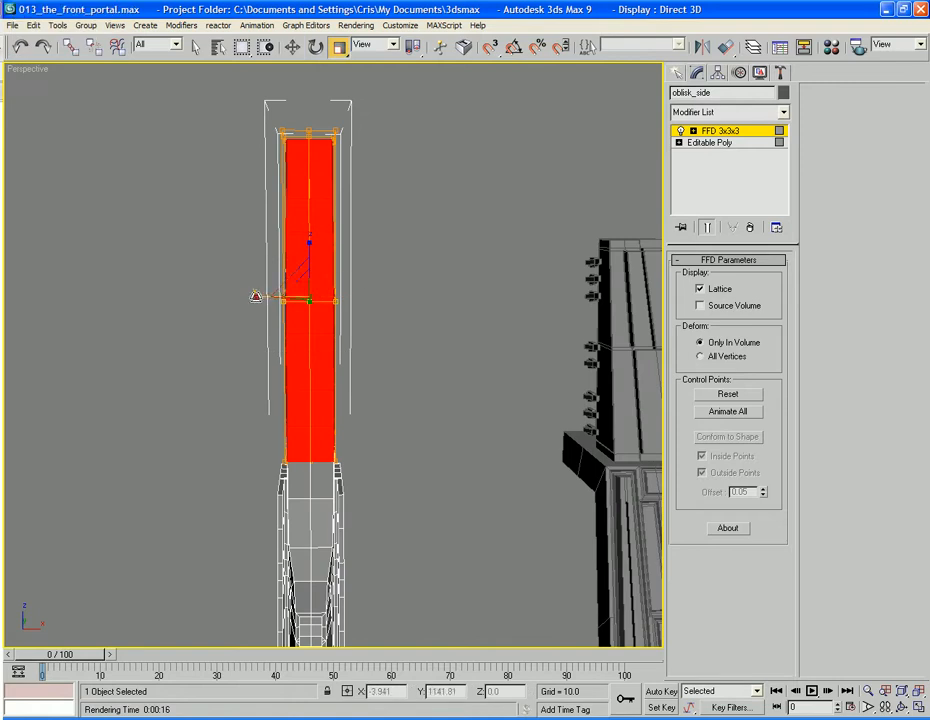
left_click_drag(261, 297, 312, 301)
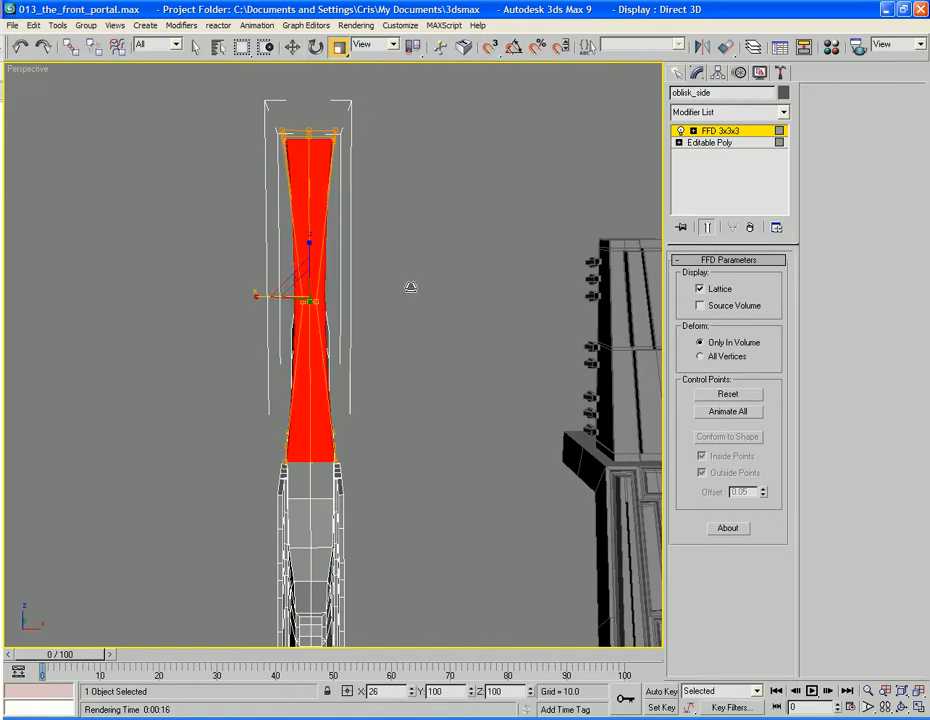
Narrow the top row of FFD control points along X and collapse the side support to Editable Poly.
left_click_drag(298, 151, 224, 158)
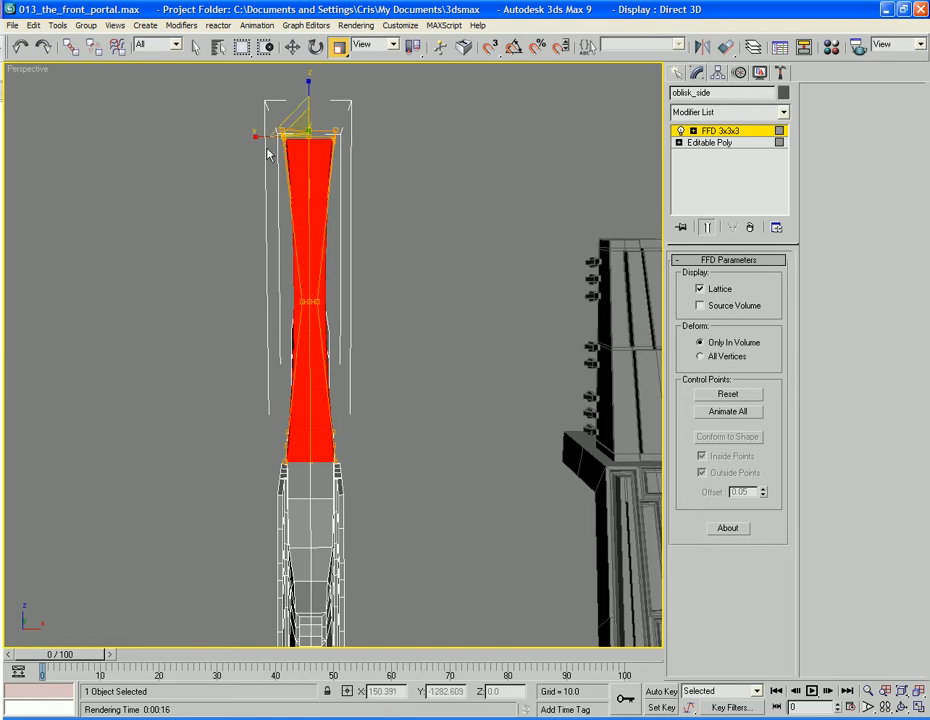
right_click(326, 176)
mouse_move(360, 289)
left_click(478, 302)
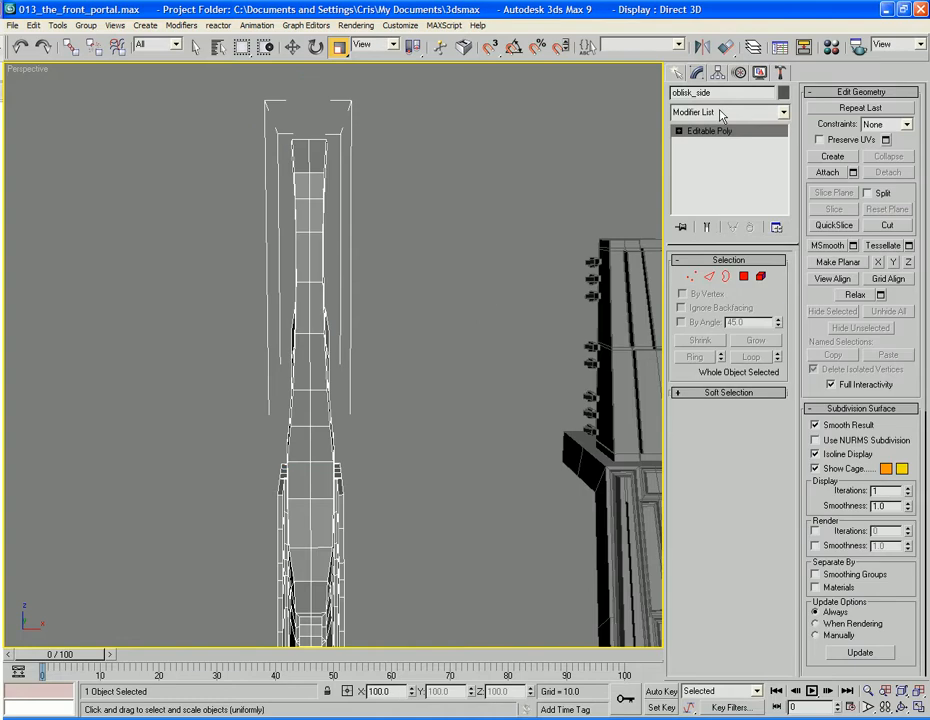
Select the polygons at the arm's upper end and apply a new FFD 3x3x3 modifier to them.
left_click(722, 112)
left_click(489, 156)
left_click(743, 276)
left_click_drag(183, 108, 389, 250)
key("z")
middle_click_drag(307, 233, 540, 250, "alt")
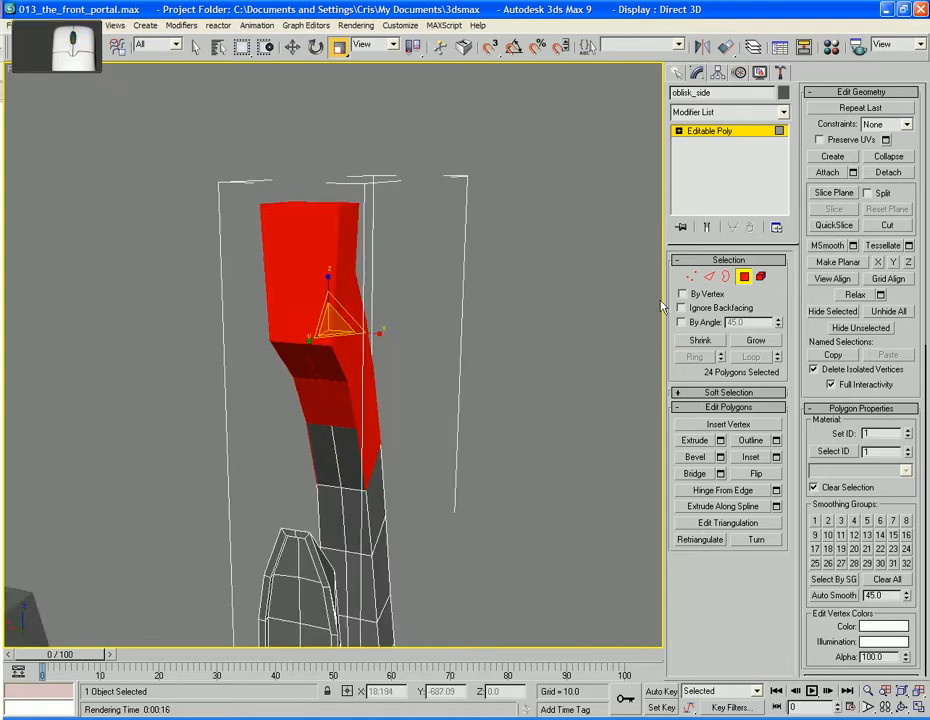
left_click(749, 121)
left_click(749, 121)
left_click(749, 121)
key("f")
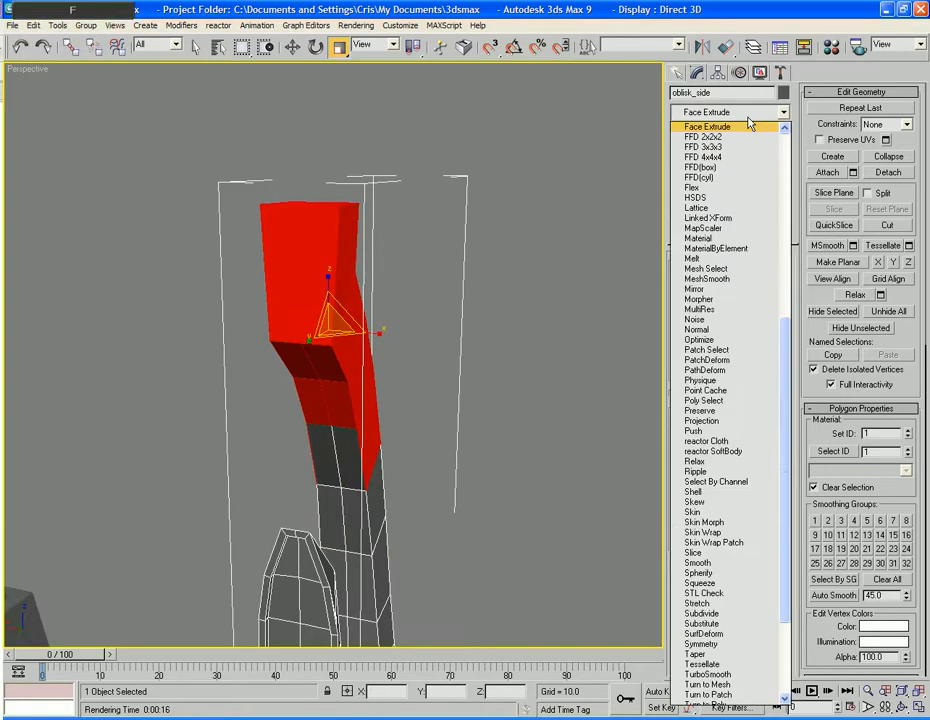
key("f")
key("f")
key("Return")
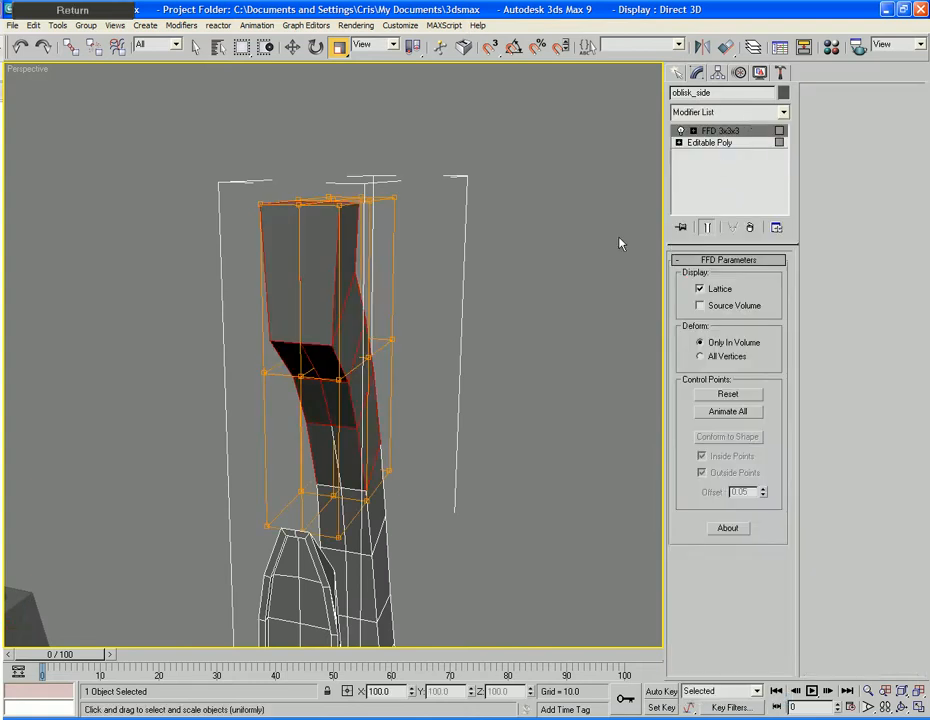
Narrow the arm tip by scaling the top row of FFD control points along X, and convert the object to Editable Poly.
middle_click_drag(442, 411, 155, 291, "alt")
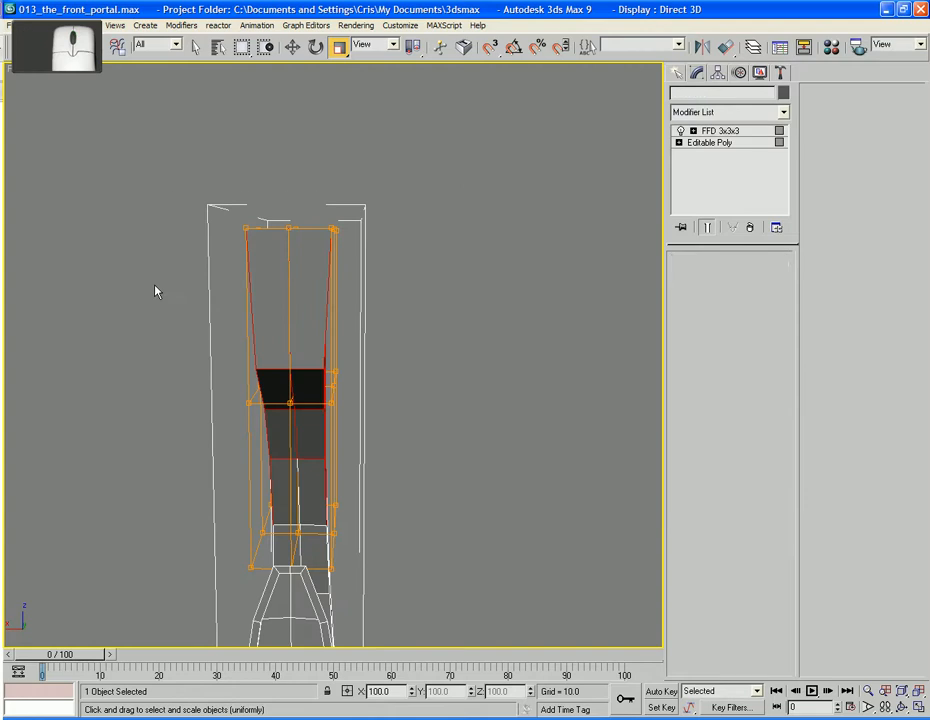
left_click(737, 129)
left_click_drag(378, 200, 166, 292)
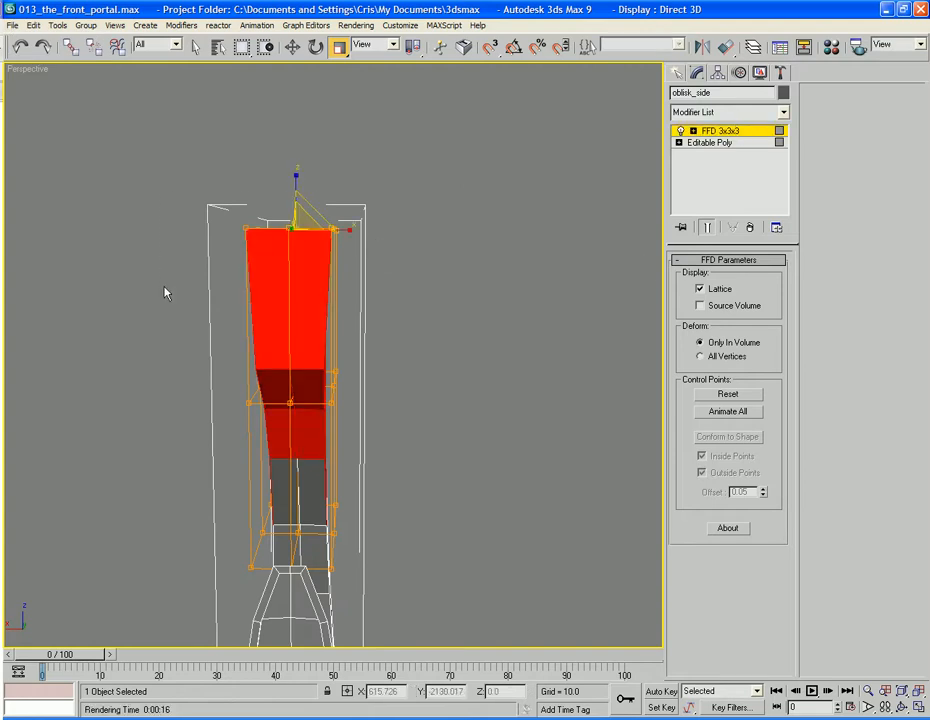
left_click_drag(350, 232, 307, 229)
mouse_move(409, 264)
middle_mouse_down("alt")
mouse_move(276, 291)
mouse_move(403, 285)
middle_mouse_up("alt")
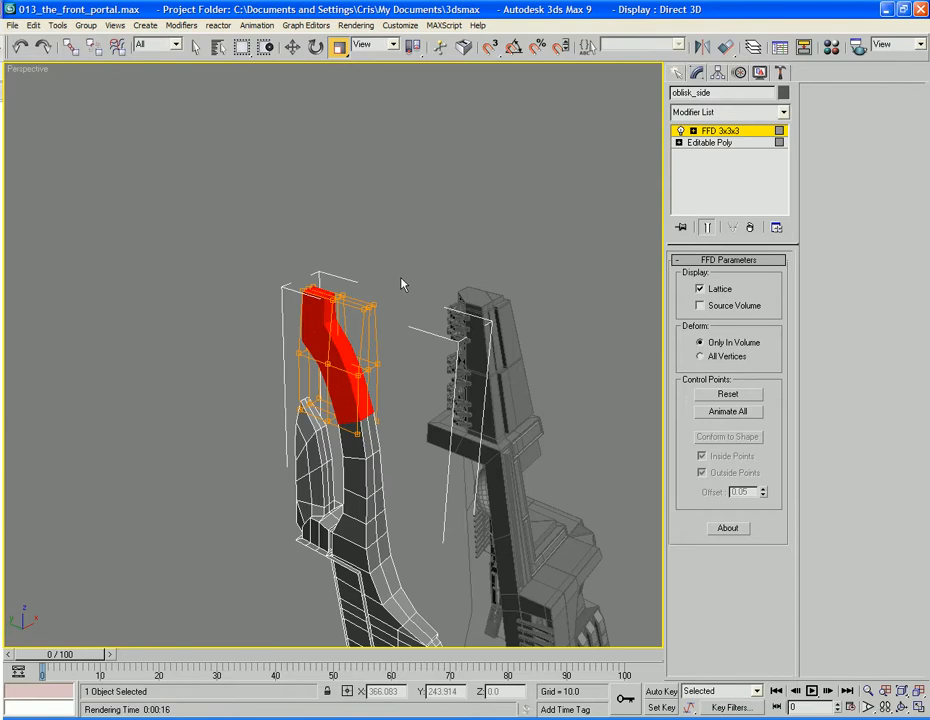
right_click(340, 372)
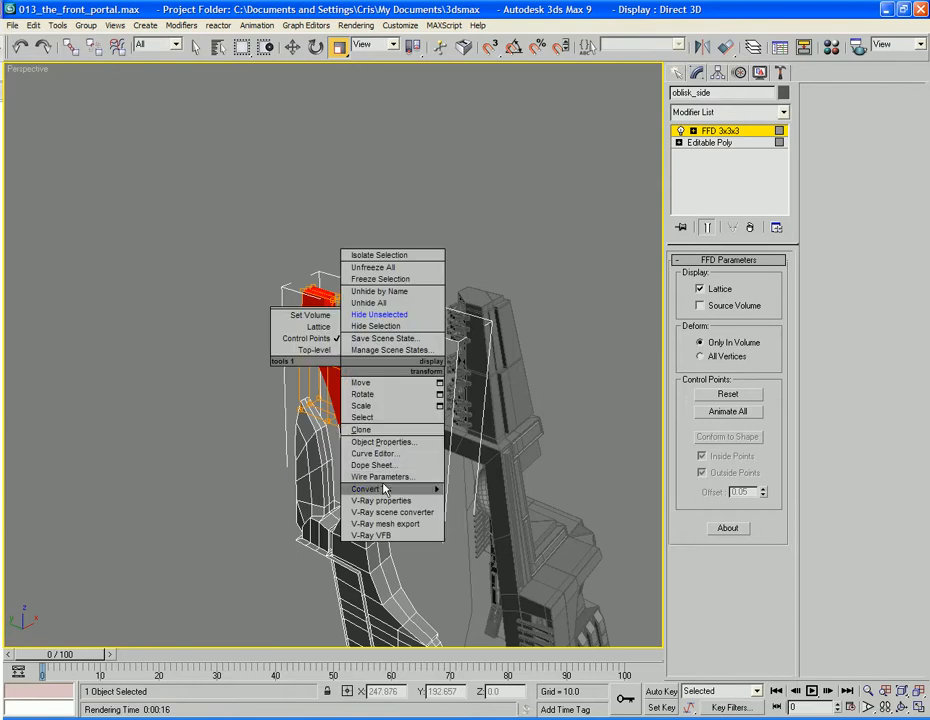
mouse_move(376, 430)
left_click(520, 443)
Deselect the side support to check the shape of its narrowed arm, and reselect it.
left_click(362, 352)
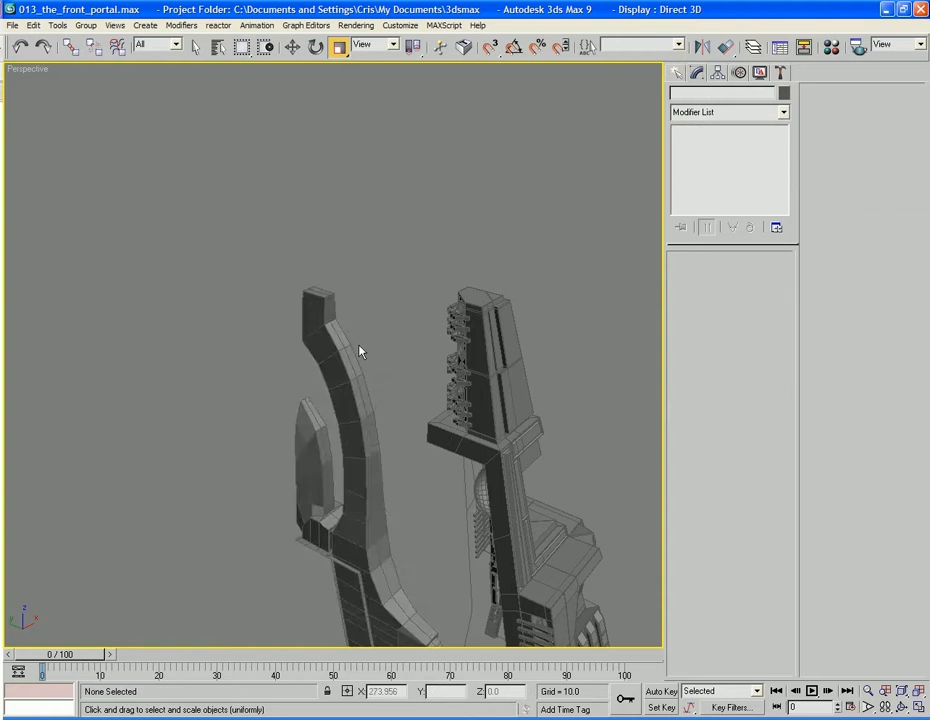
middle_click_drag(354, 272, 361, 359, "alt")
scroll(345, 306, "up", 3)
left_click(392, 303)
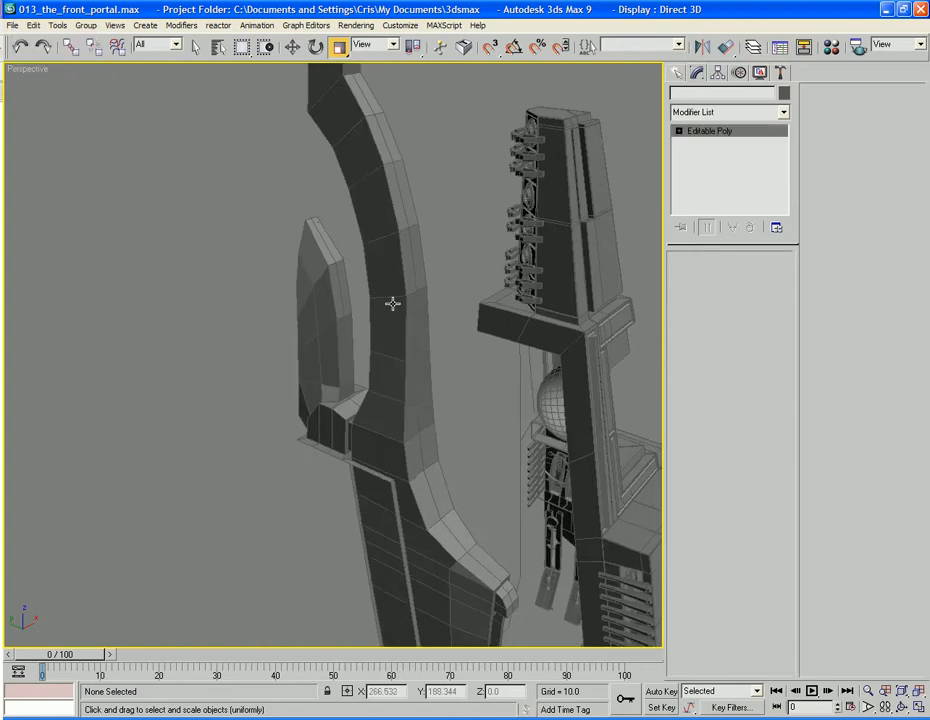
middle_click_drag(392, 303, 408, 406, "alt")
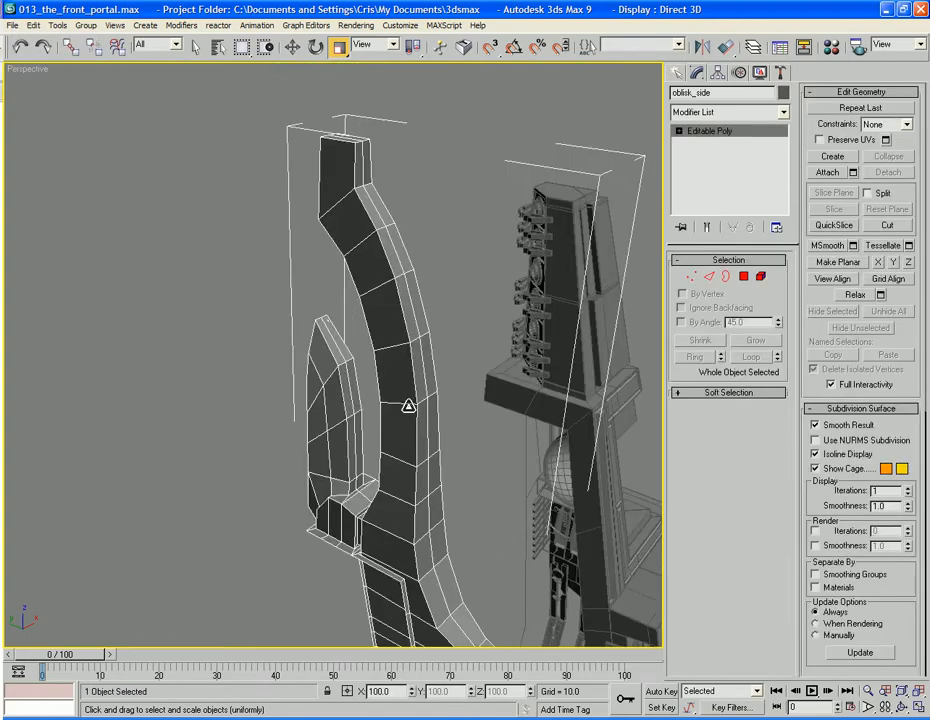